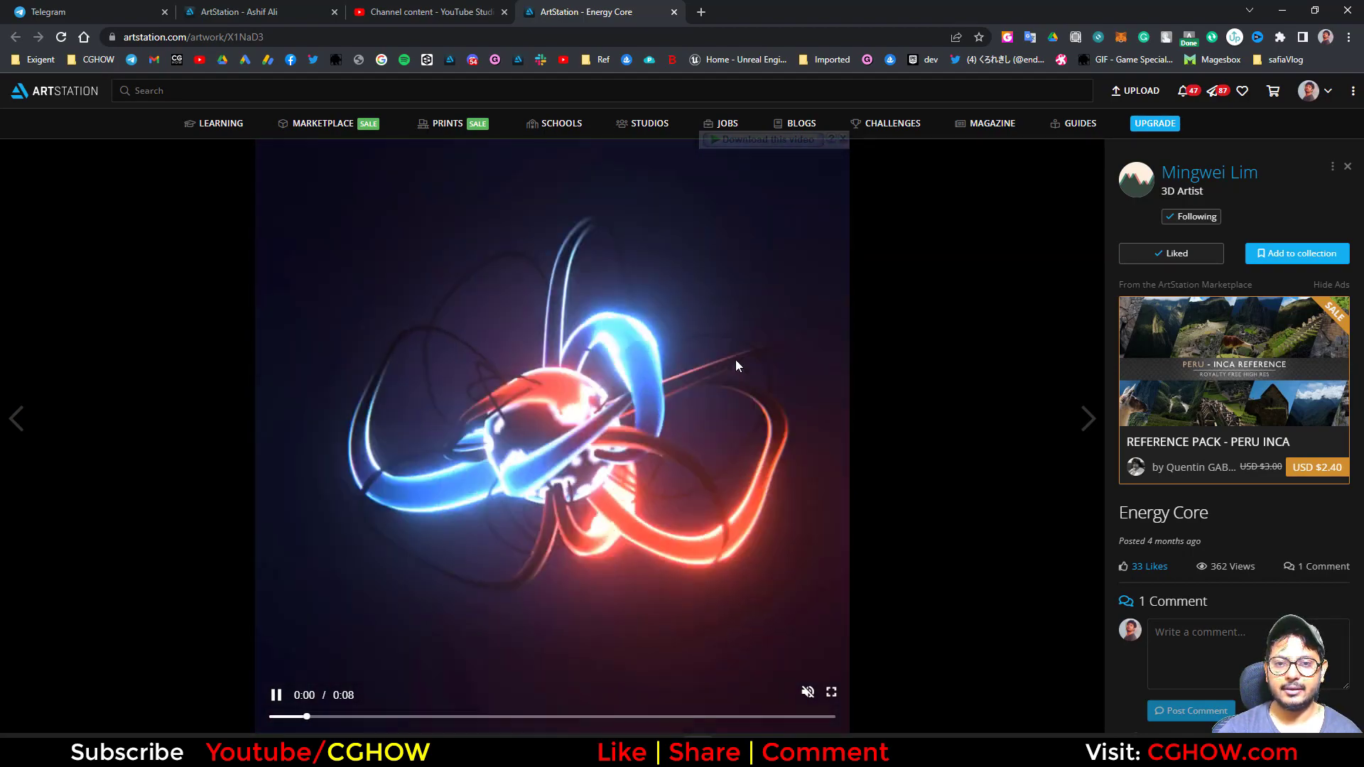
After reviewing the Energy Core artwork video, minimize the browser to reveal the Unreal Editor
click(1286, 14)
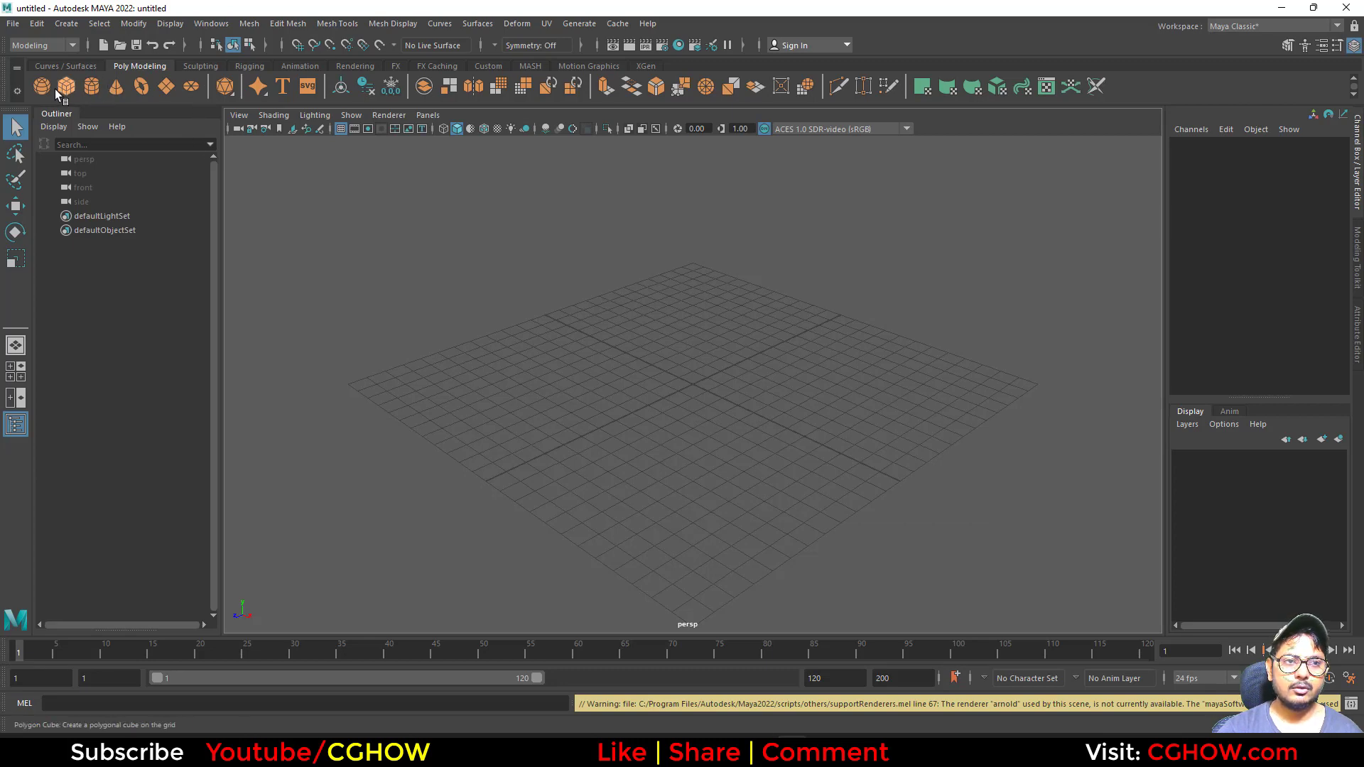
Add a default polygon sphere (pSphere1) and a polygon cylinder (pCylinder1) from the Poly Modeling shelf
click(42, 86)
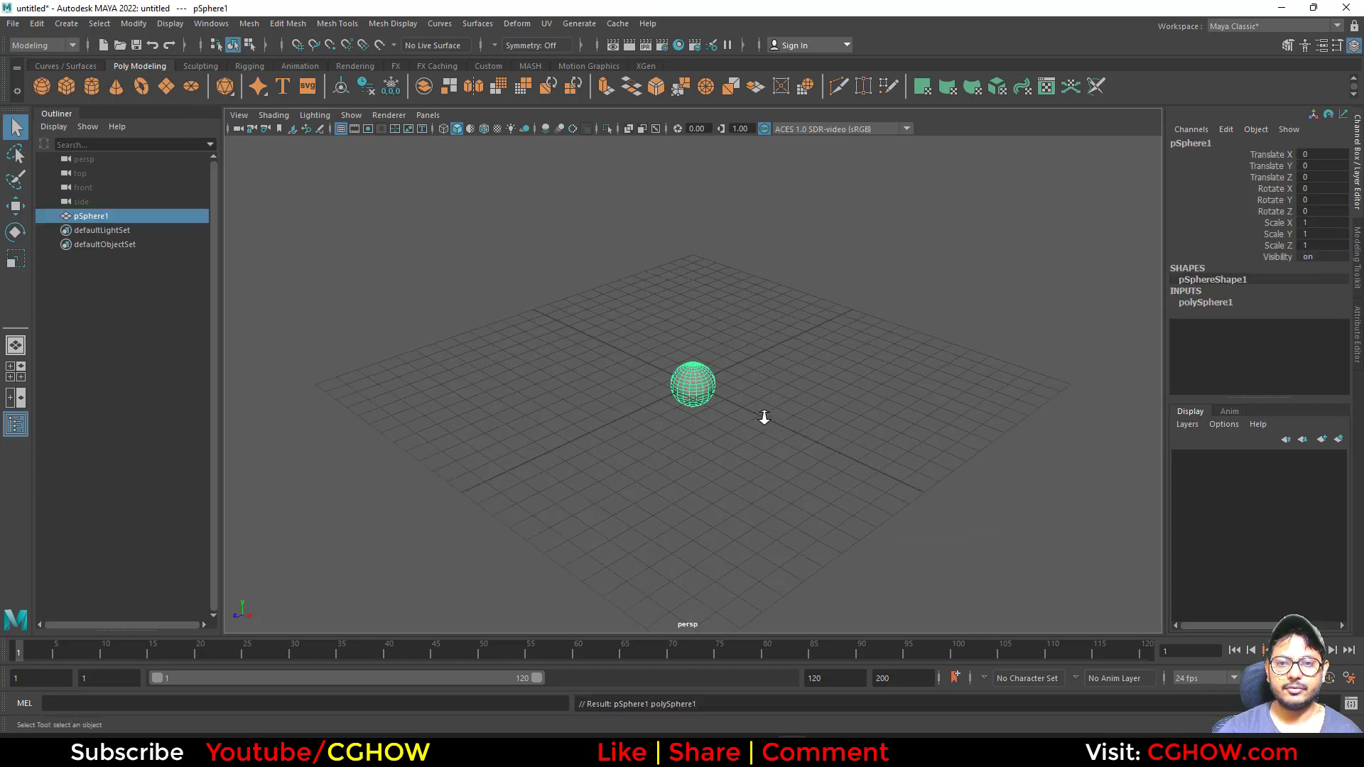
alt+right_drag(993, 423, 1146, 425)
alt+right_drag(693, 421, 728, 415)
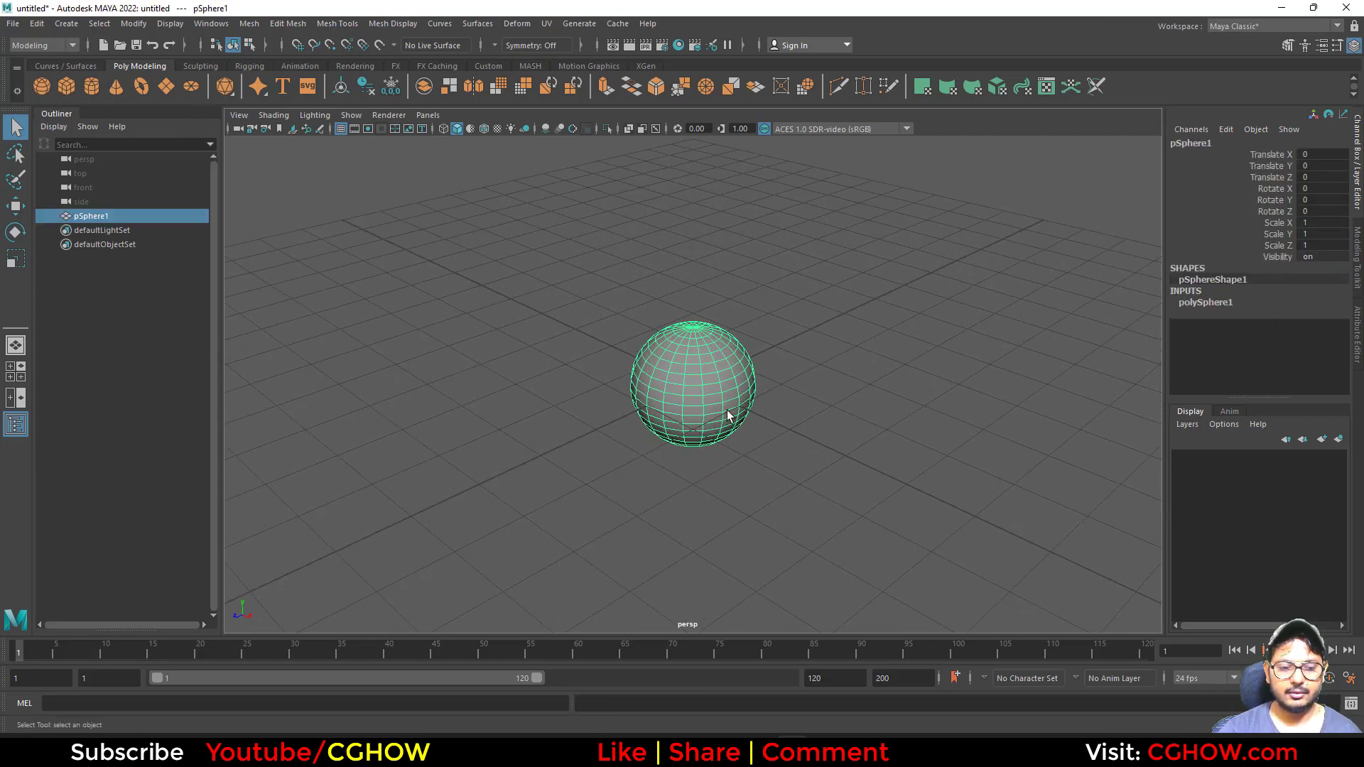
click(92, 87)
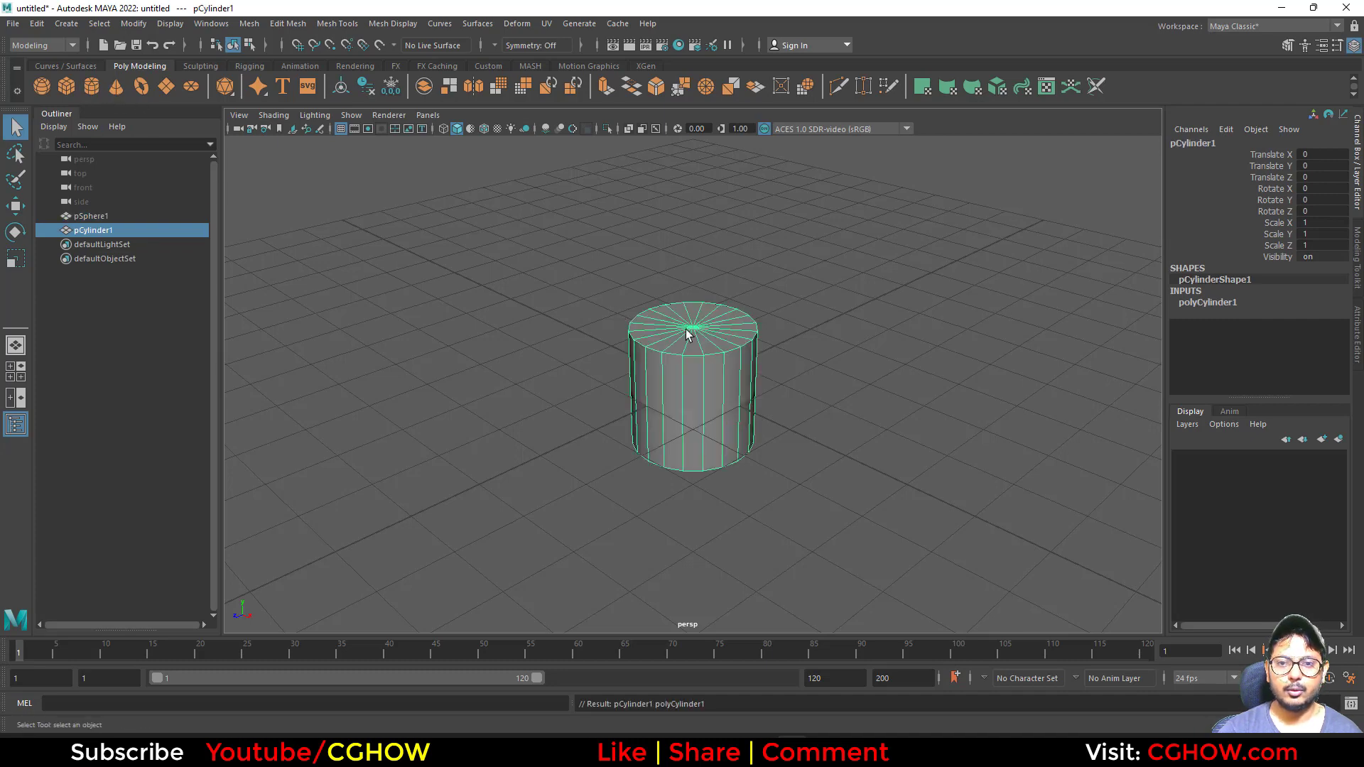
alt+drag(707, 472, 973, 391)
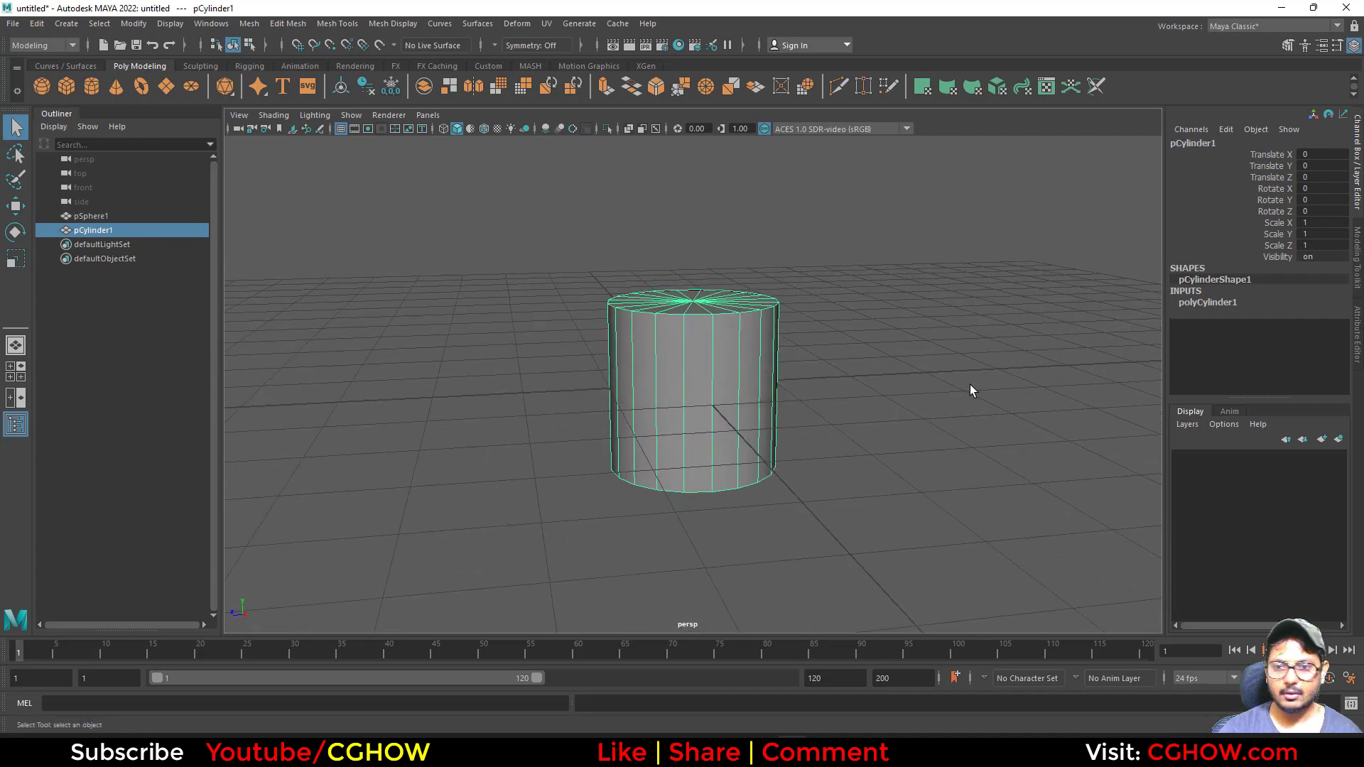
Shrink pCylinder1 to radius 0.02 and move it to Translate Z -1.779 beside the sphere
click(1207, 303)
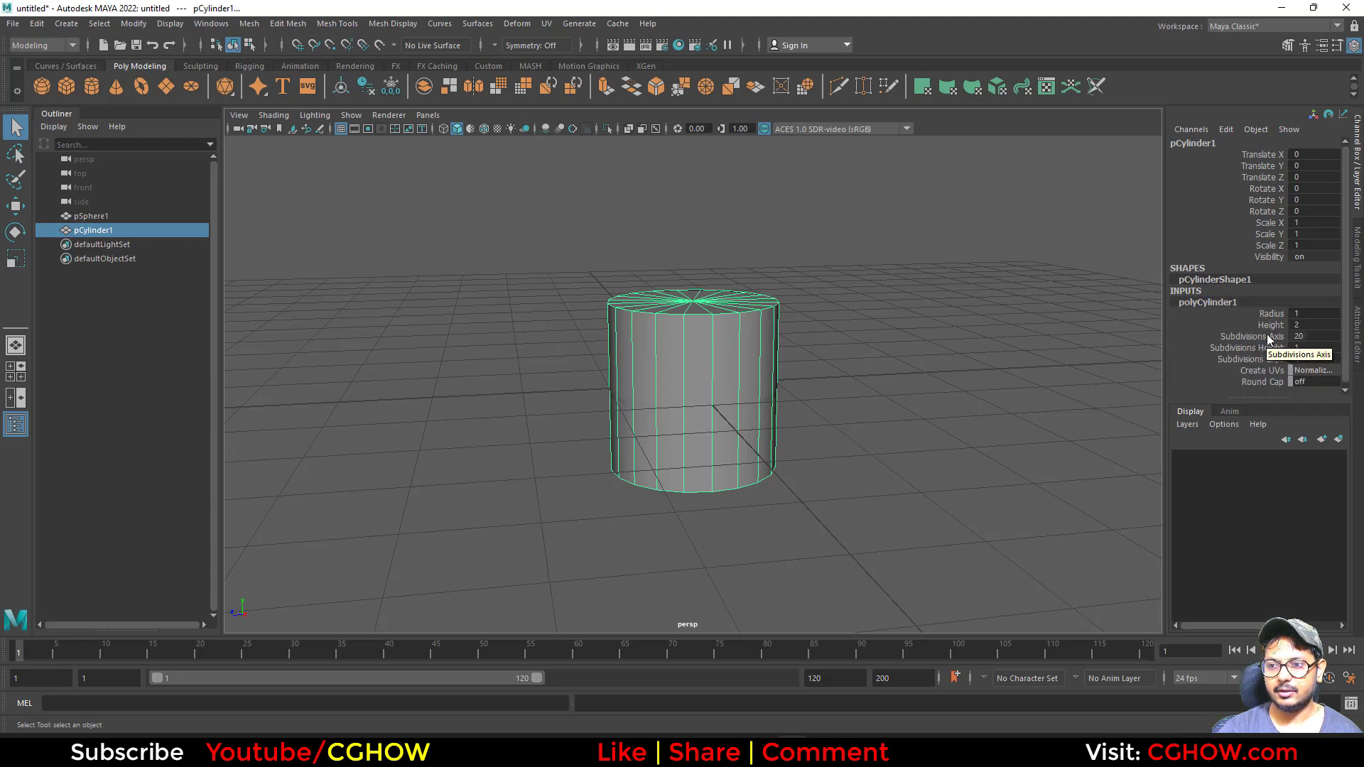
middle_drag(966, 368, 925, 370)
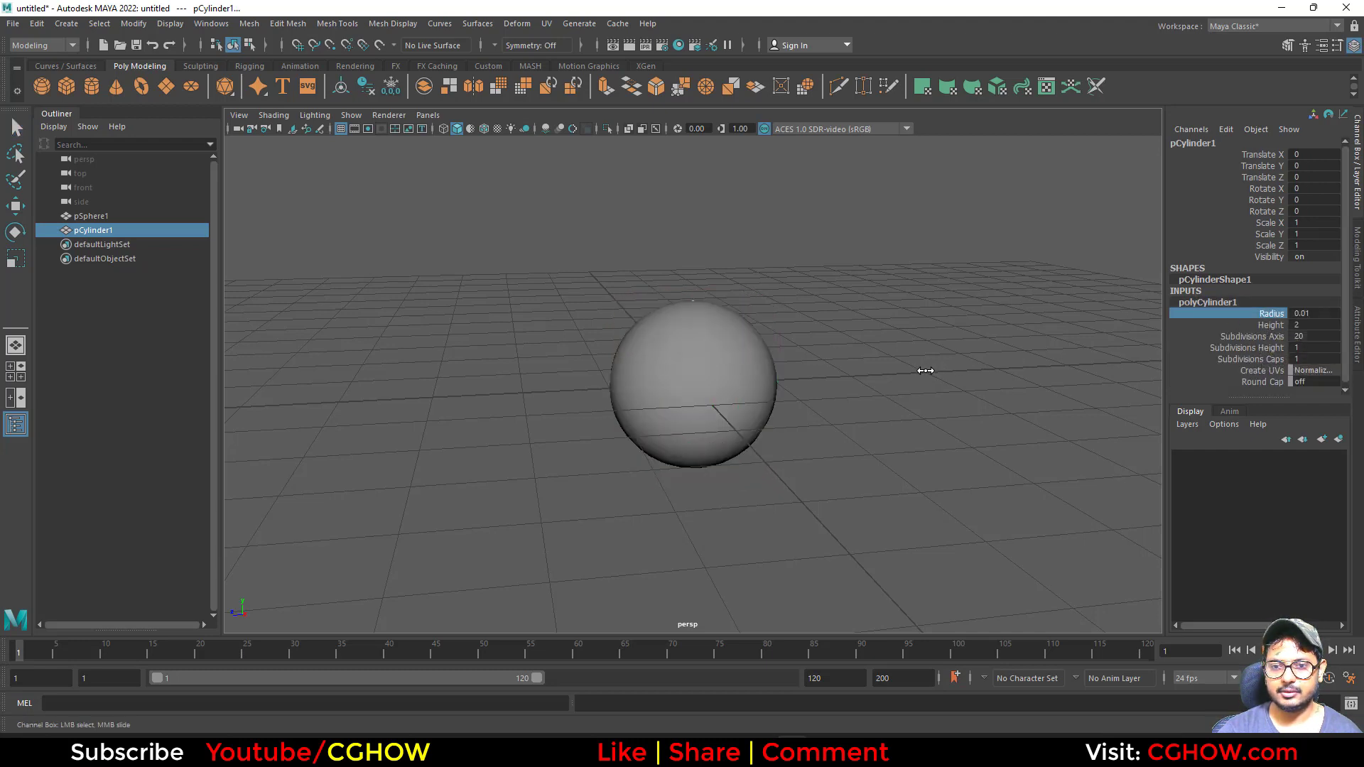
key(w)
drag(630, 389, 778, 382)
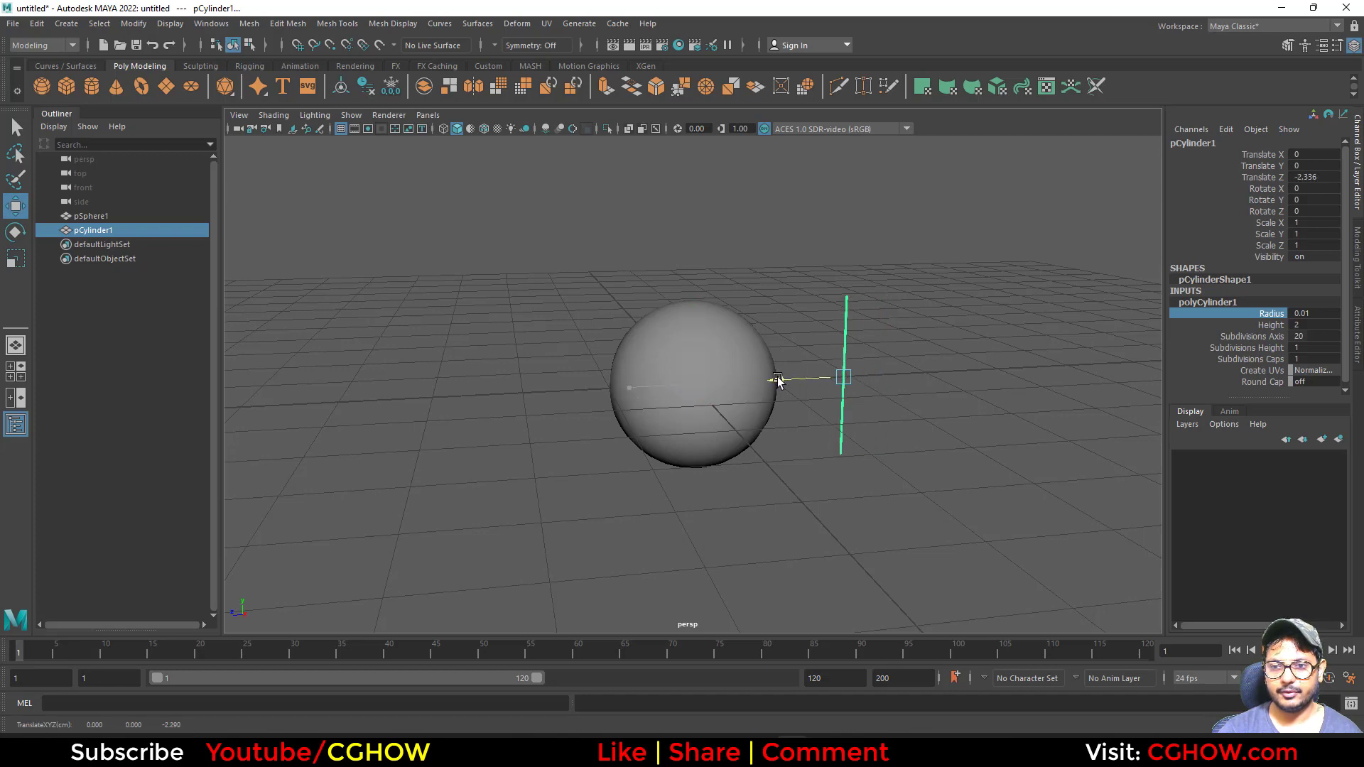
alt+drag(869, 424, 878, 448)
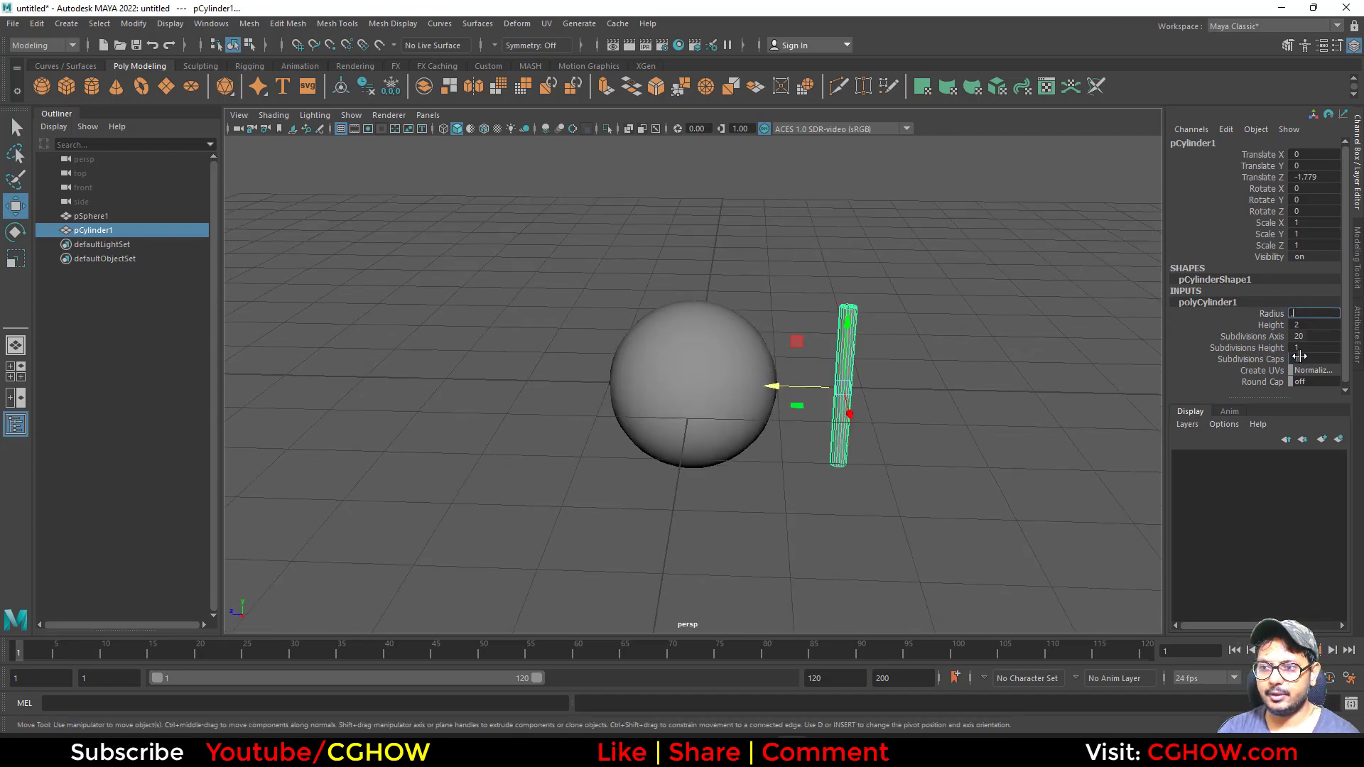
click(926, 406)
alt+right_drag(896, 424, 1049, 430)
alt+middle_drag(987, 400, 826, 395)
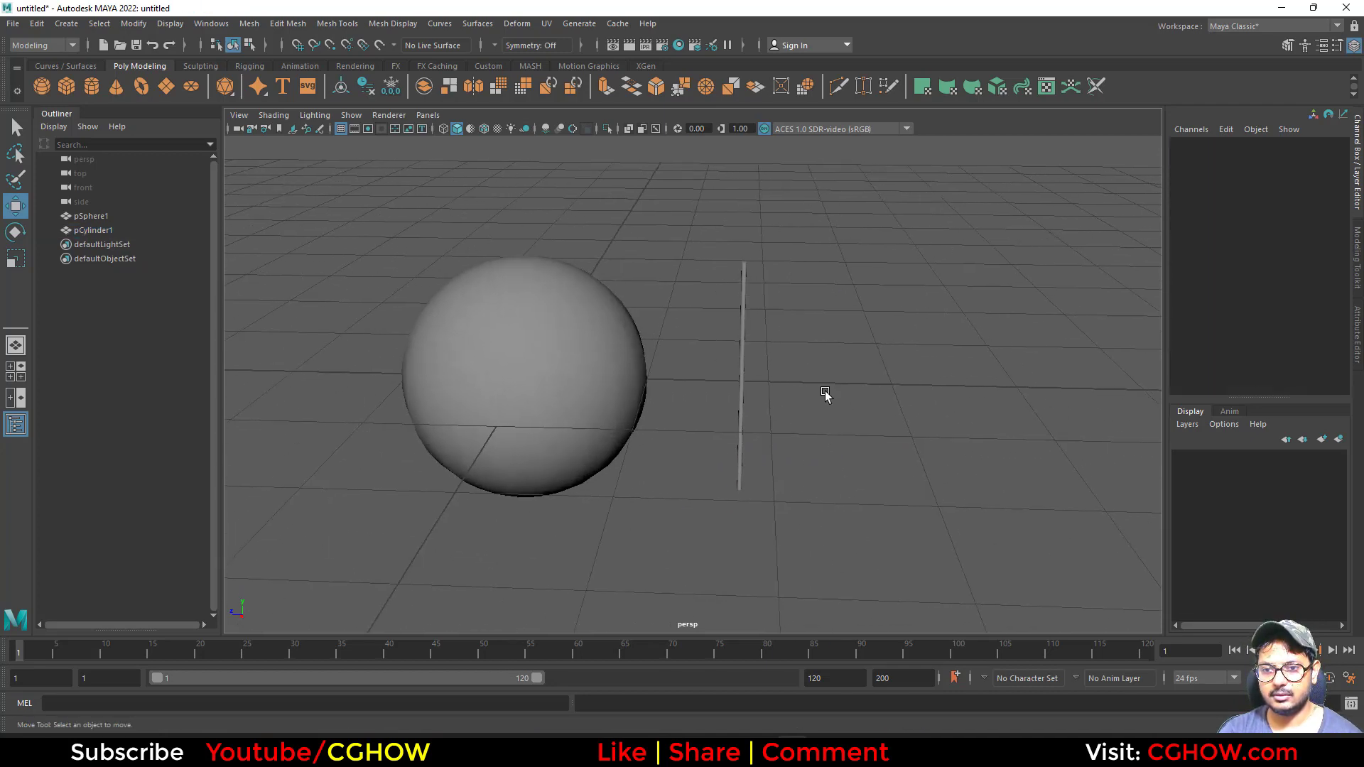
click(737, 356)
Set the thin cylinder's Subdivisions Height to 50
alt+right_drag(794, 361, 1269, 383)
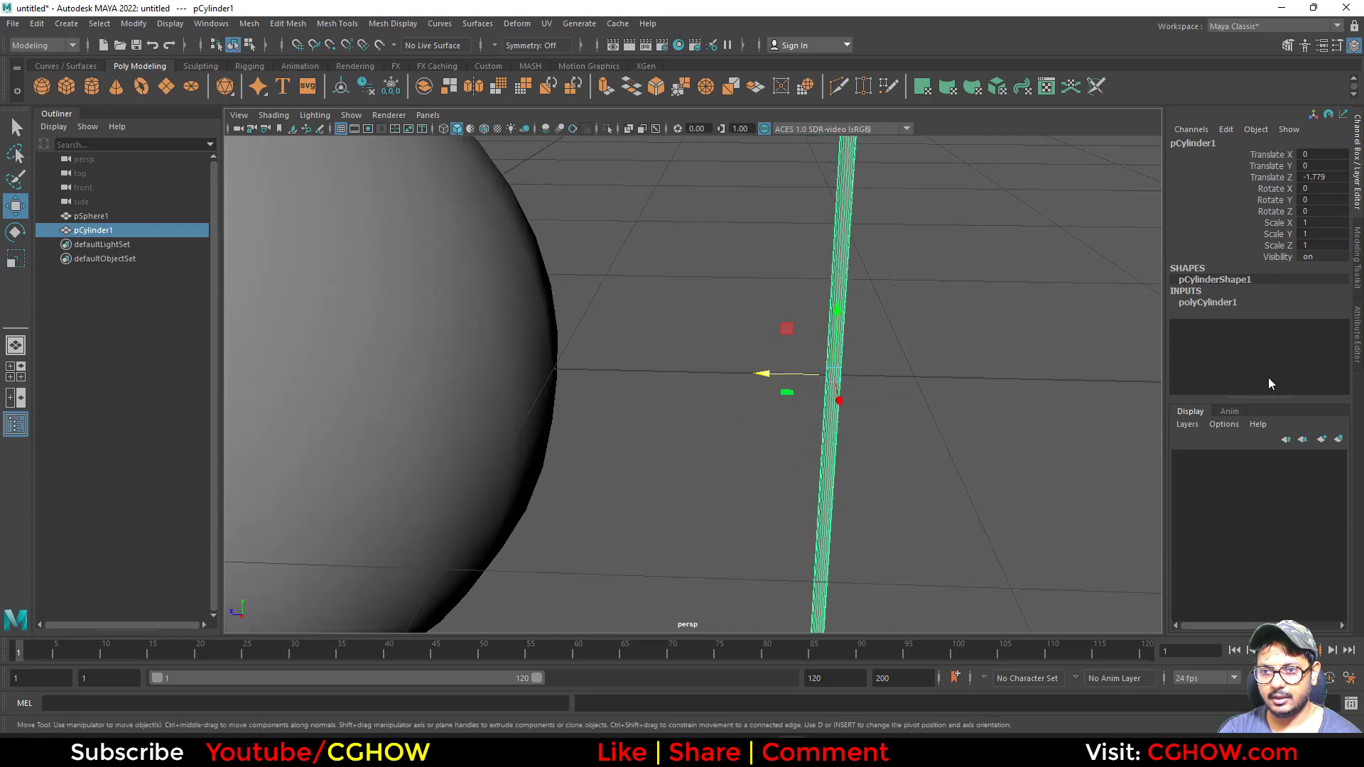
click(1233, 305)
click(1261, 350)
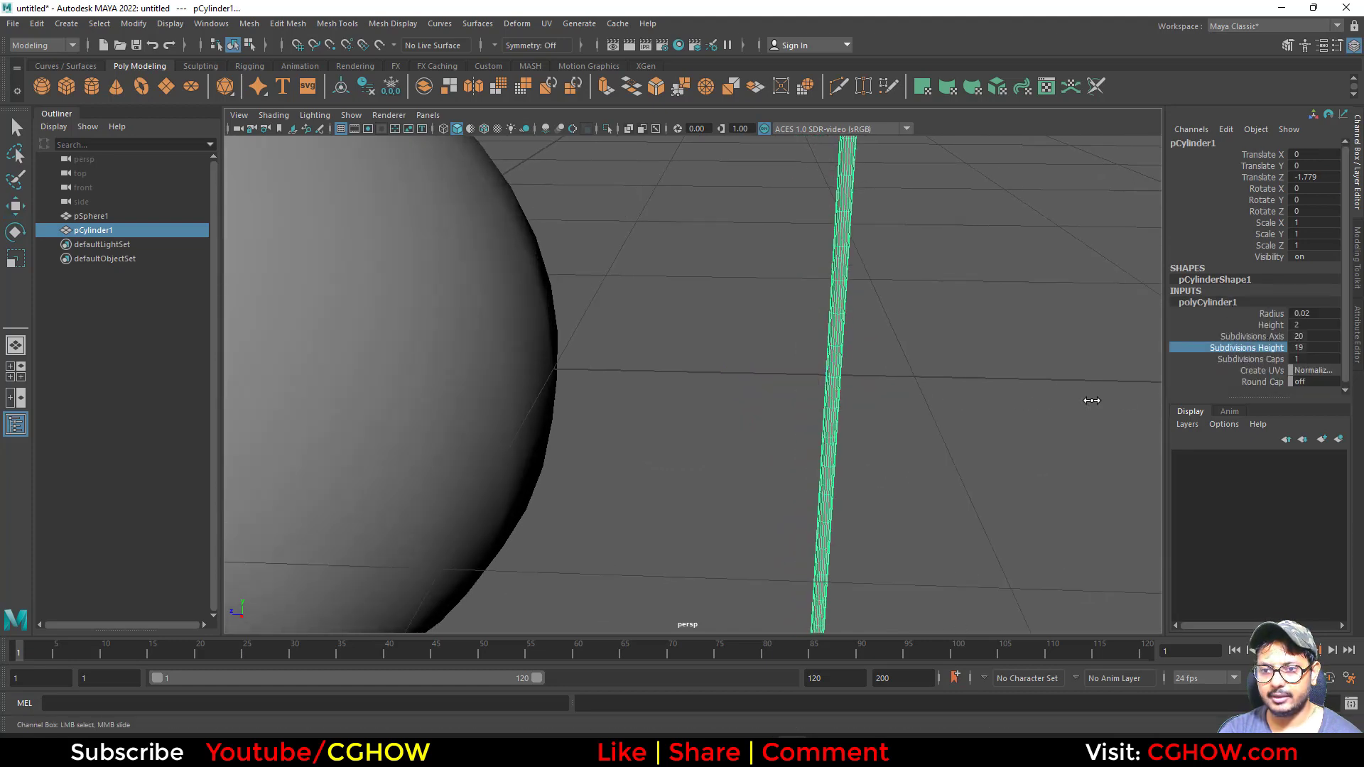
alt+drag(952, 353, 745, 365)
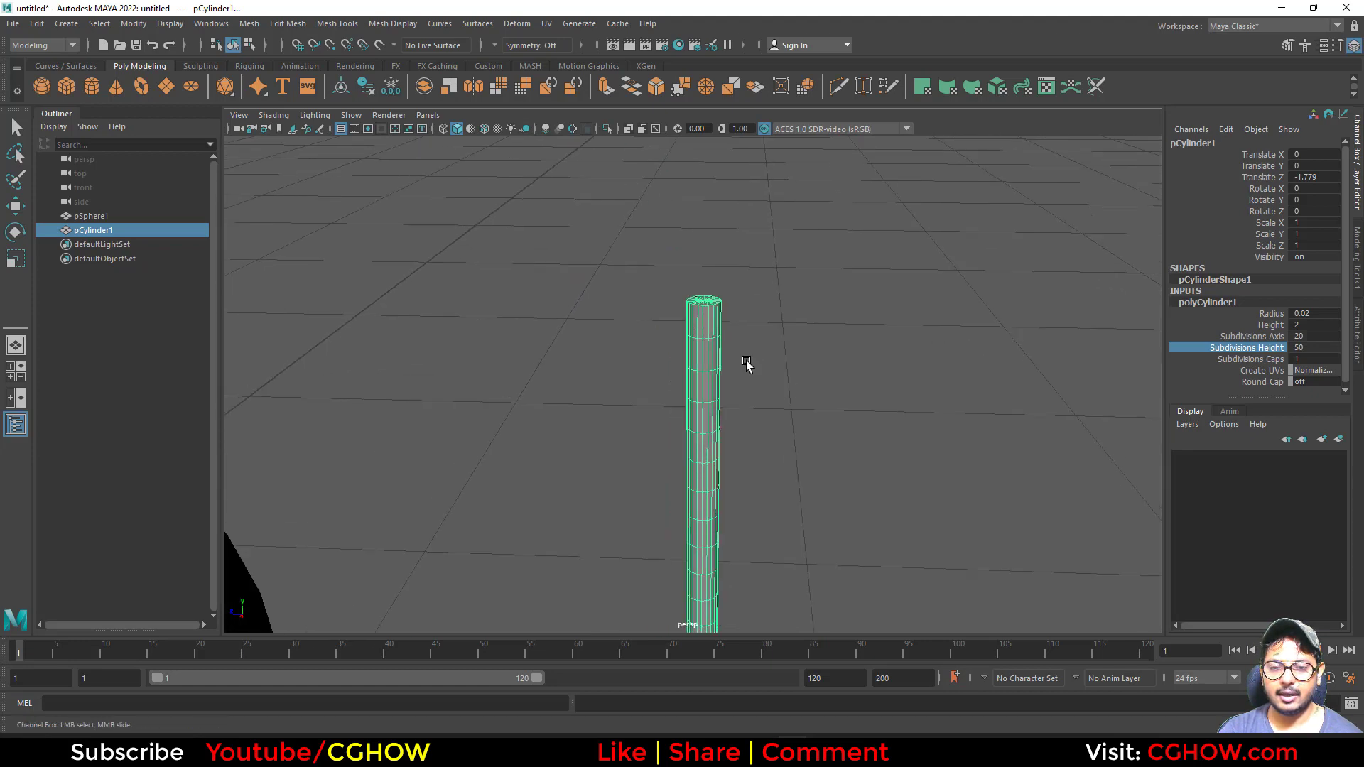
Delete the top and bottom cap faces, leaving an open-ended tube, and reselect it
right_drag(699, 316, 670, 260)
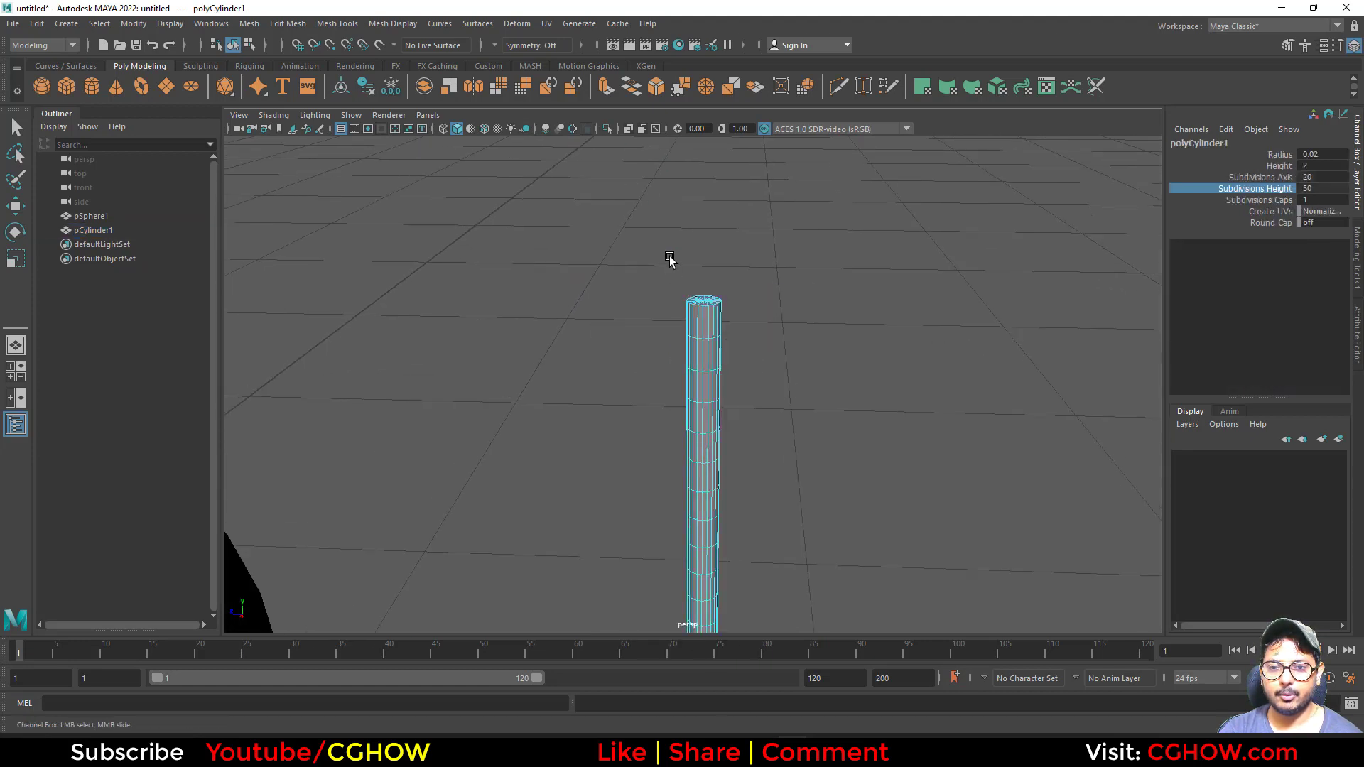
click(738, 315)
key(w)
click(834, 429)
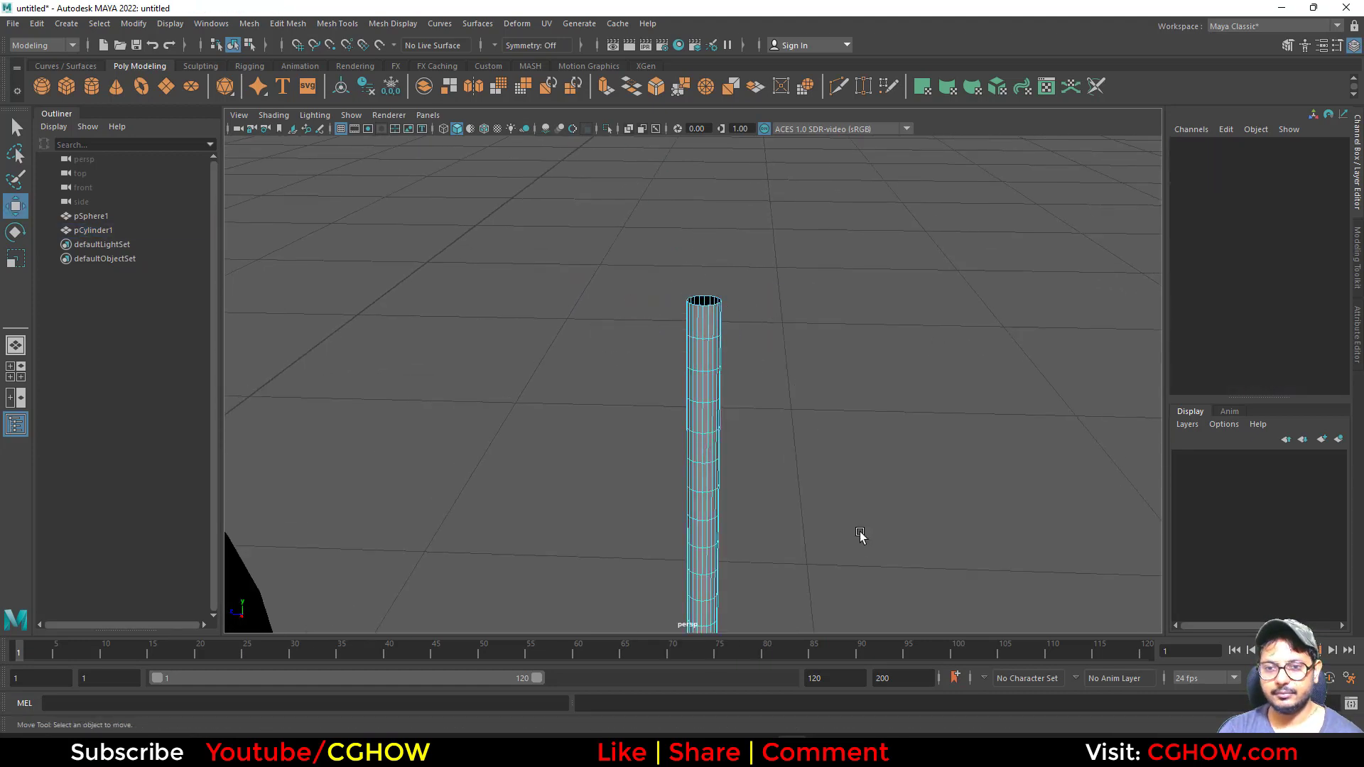
alt+drag(859, 534, 693, 336)
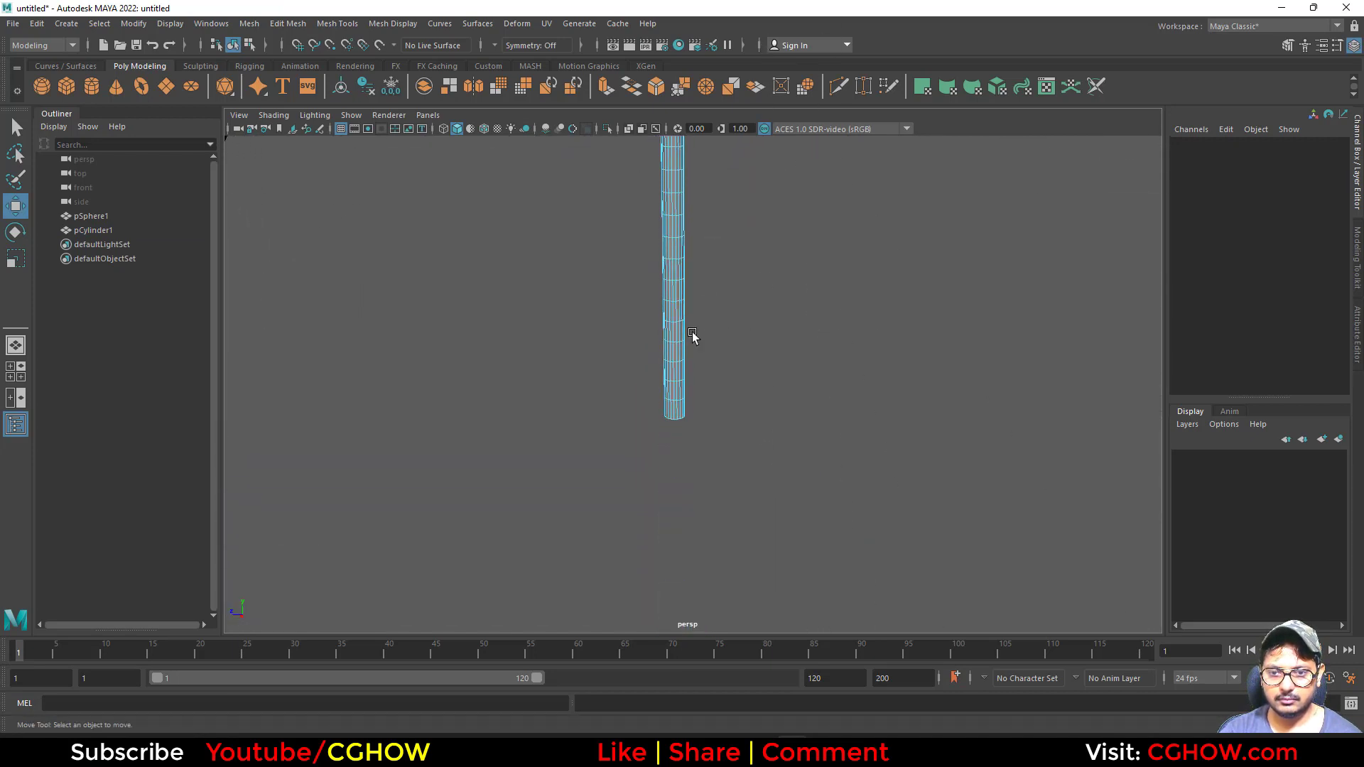
alt+drag(687, 444, 668, 417)
drag(629, 472, 752, 460)
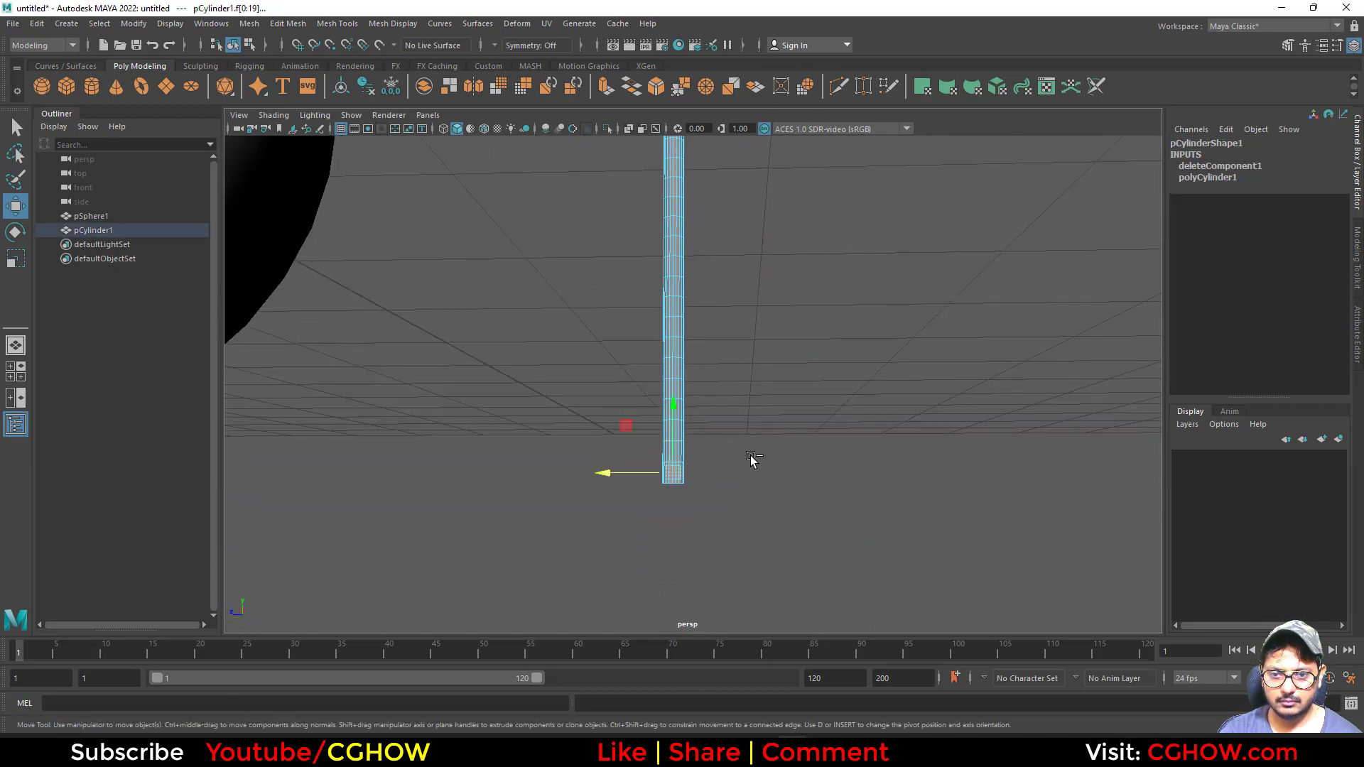
alt+drag(615, 475, 682, 220)
click(758, 432)
click(682, 220)
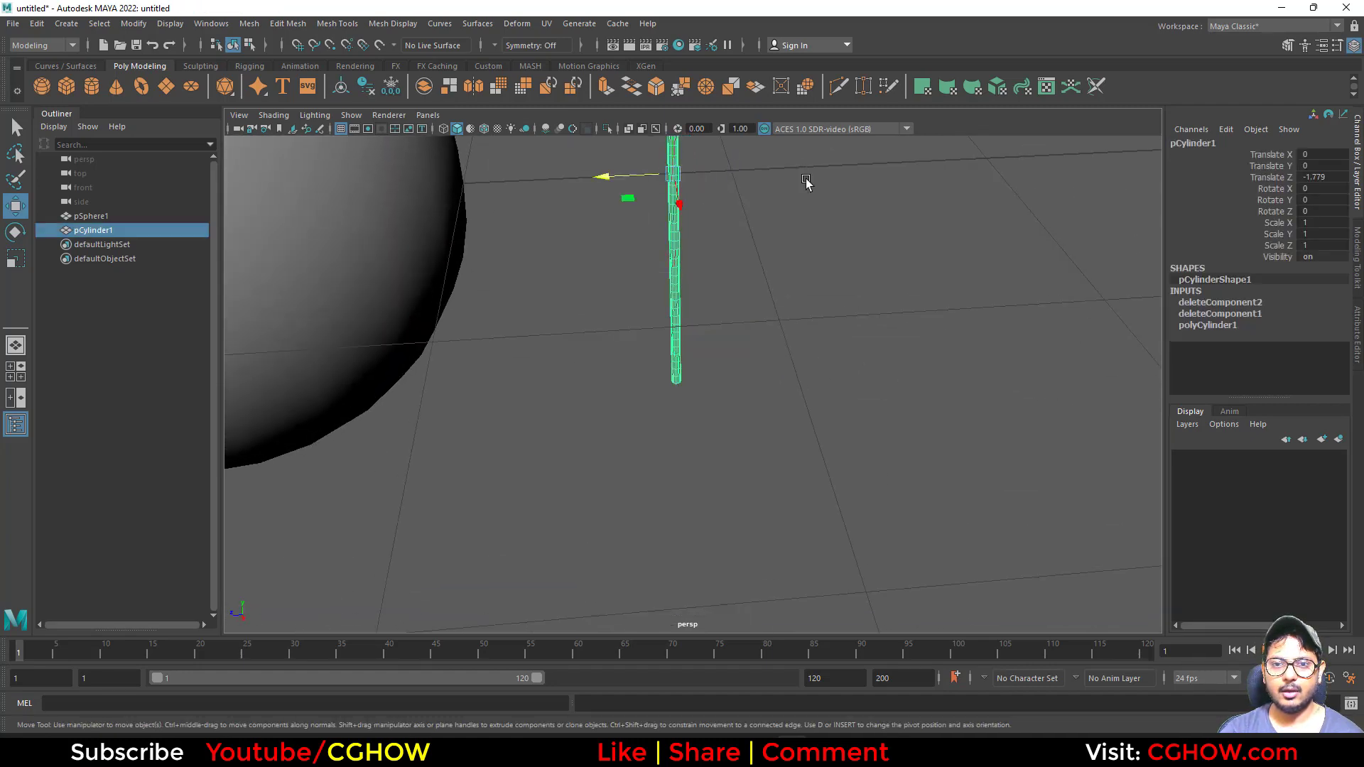
alt+drag(807, 183, 626, 157)
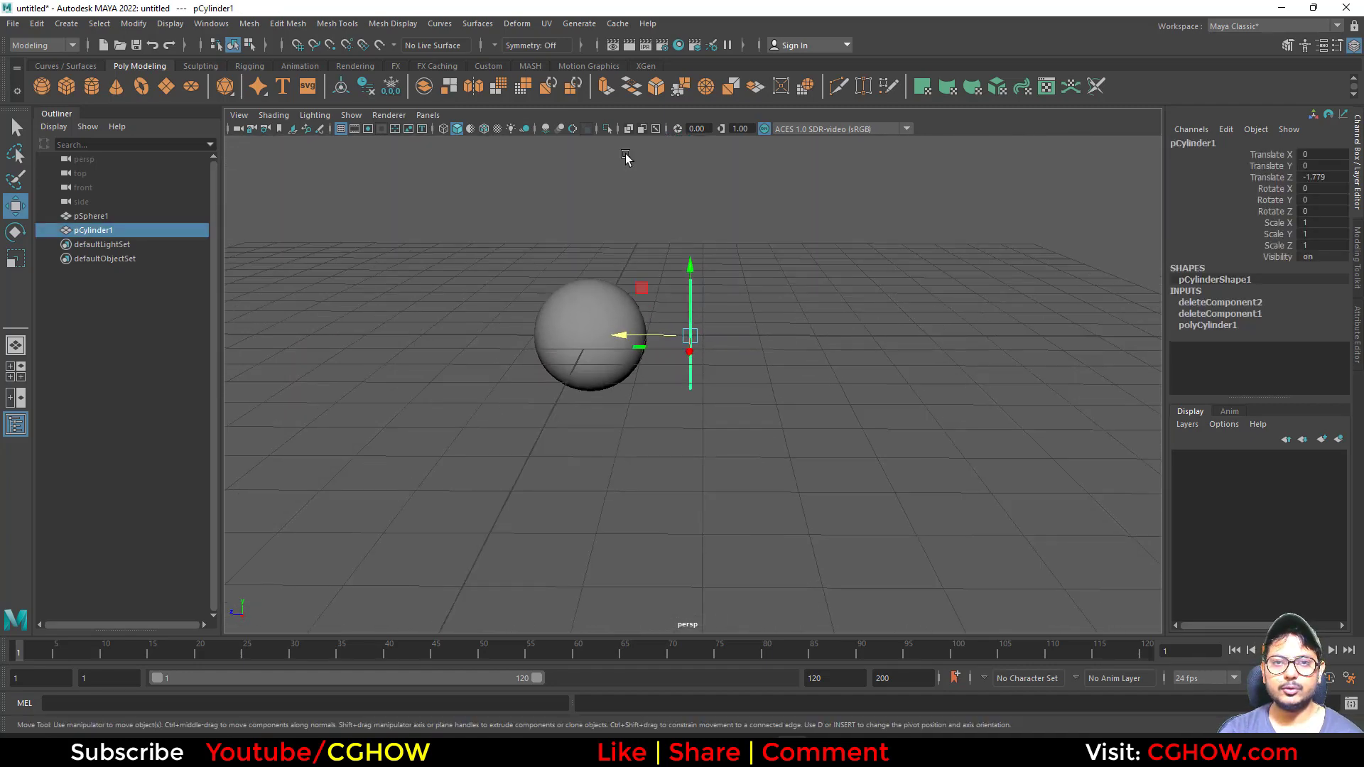
Attach a Nonlinear Bend deformer (bend1) to the tube from a torn-off Deform submenu
click(517, 23)
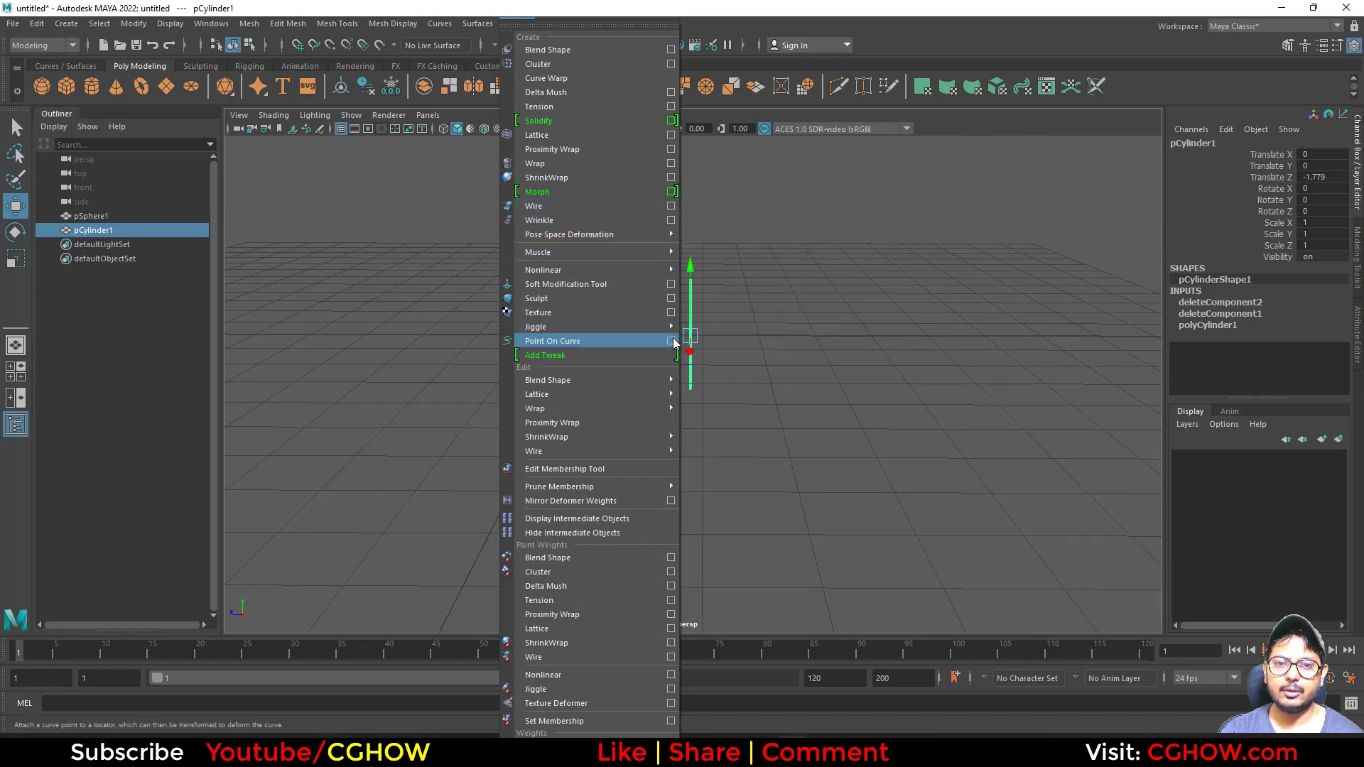
mouse_move(670, 270)
click(726, 256)
drag(746, 238, 856, 150)
click(817, 171)
Set the bend1 Curvature to 108.862 and reselect the bent tube
scroll(730, 414, up, 5)
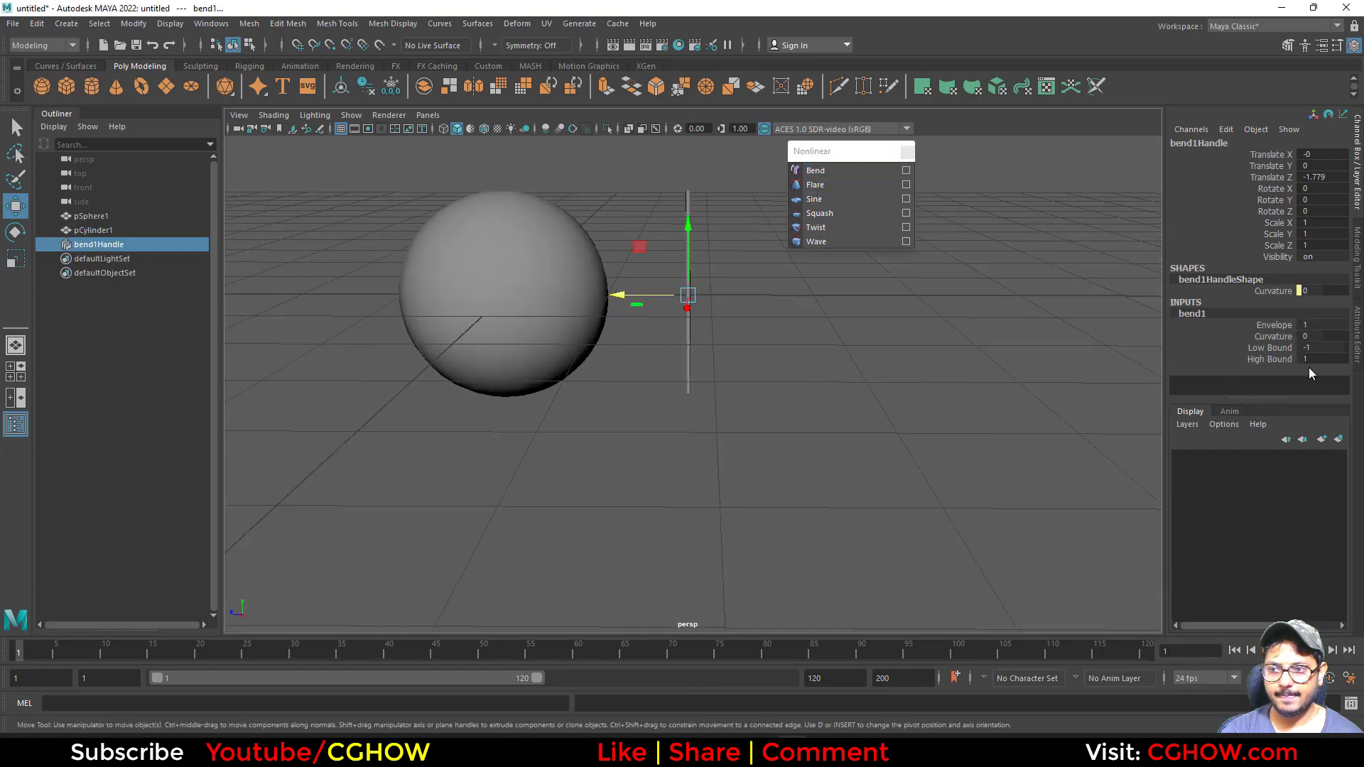
click(1282, 337)
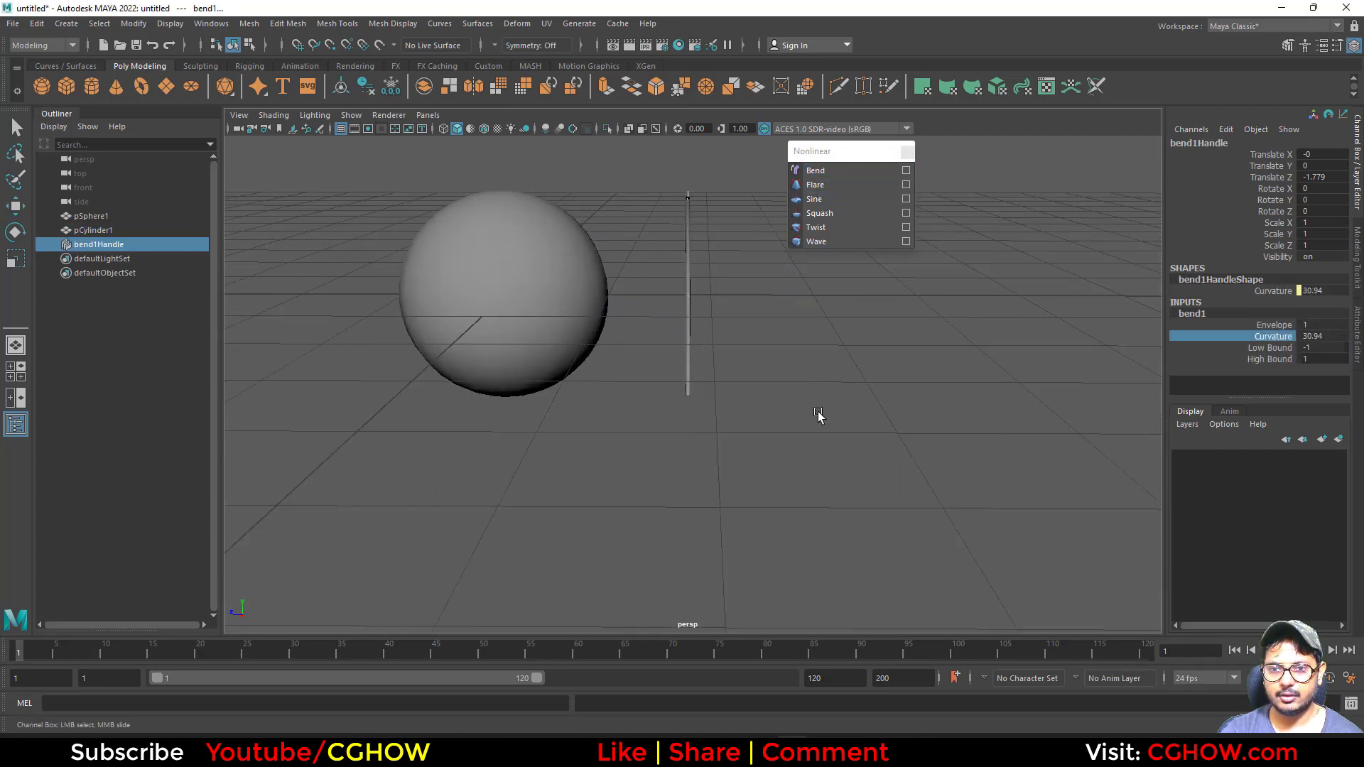
alt+drag(819, 414, 700, 452)
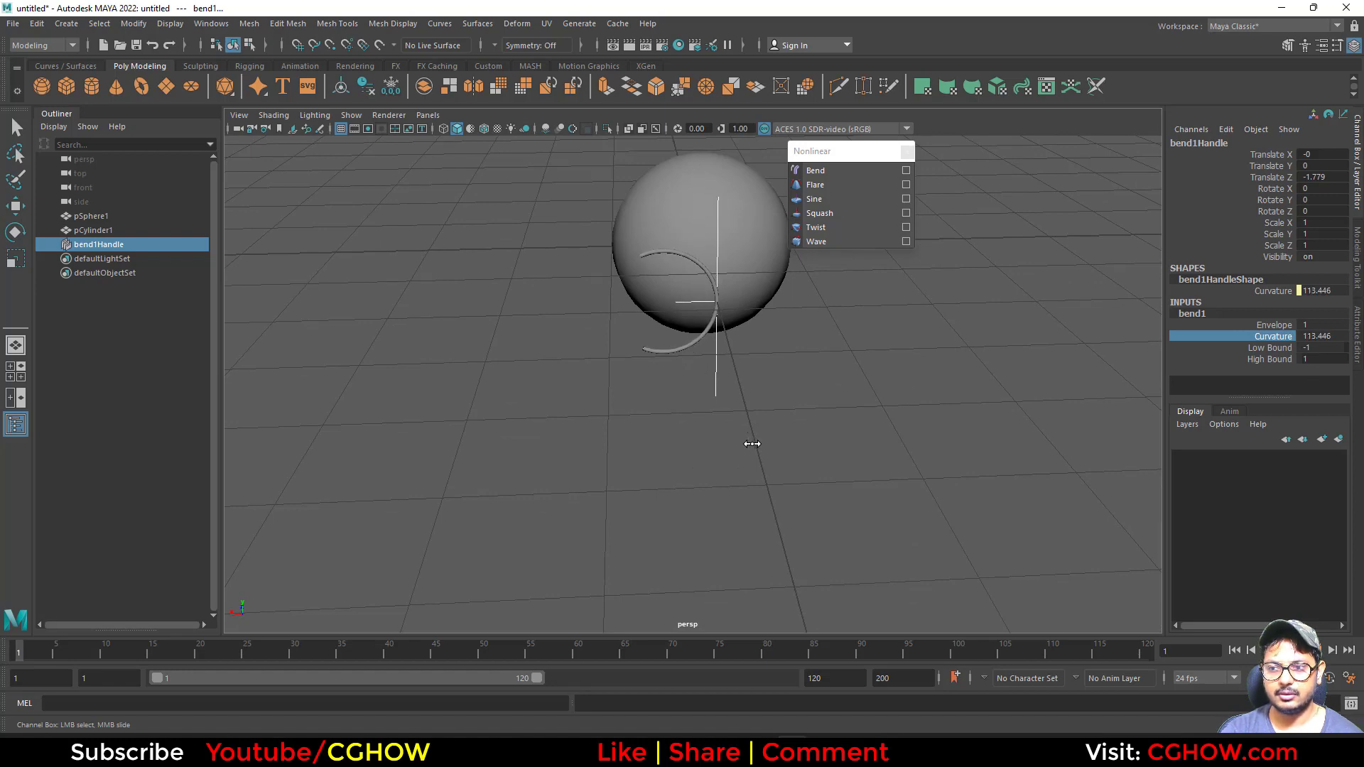
alt+drag(748, 444, 705, 365)
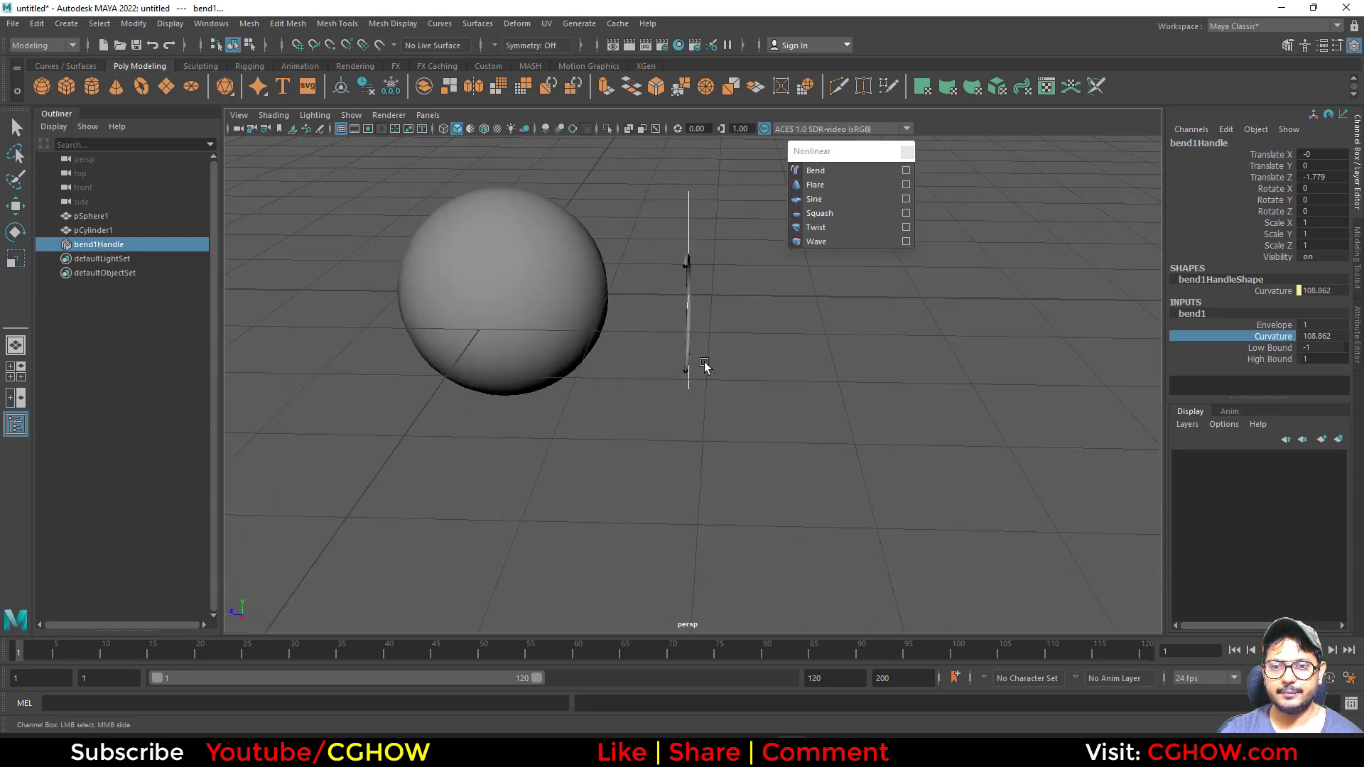
click(685, 353)
key(w)
click(35, 24)
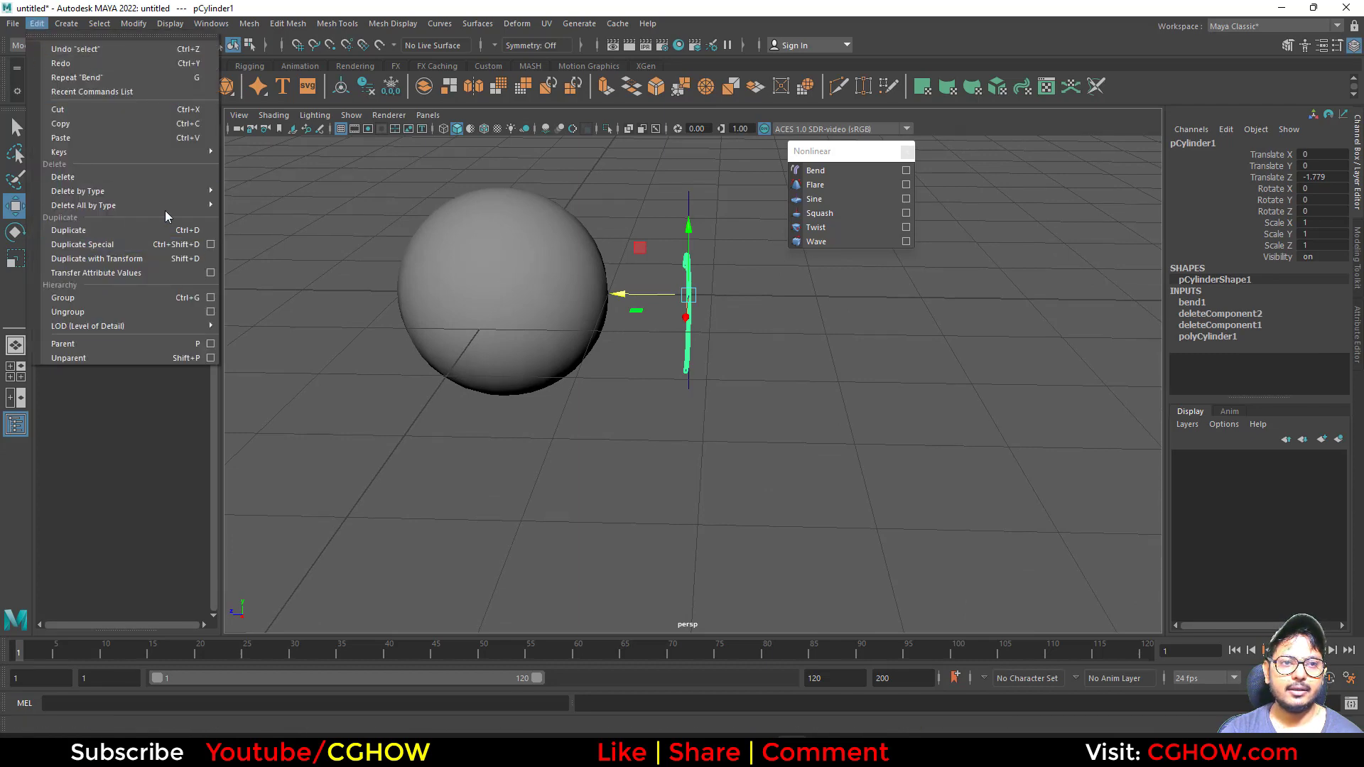
Delete the tube's history, then rotate and nudge it to Rotate Y -87.723, Translate Z -1.553
mouse_move(165, 210)
click(292, 202)
alt+drag(407, 254, 563, 355)
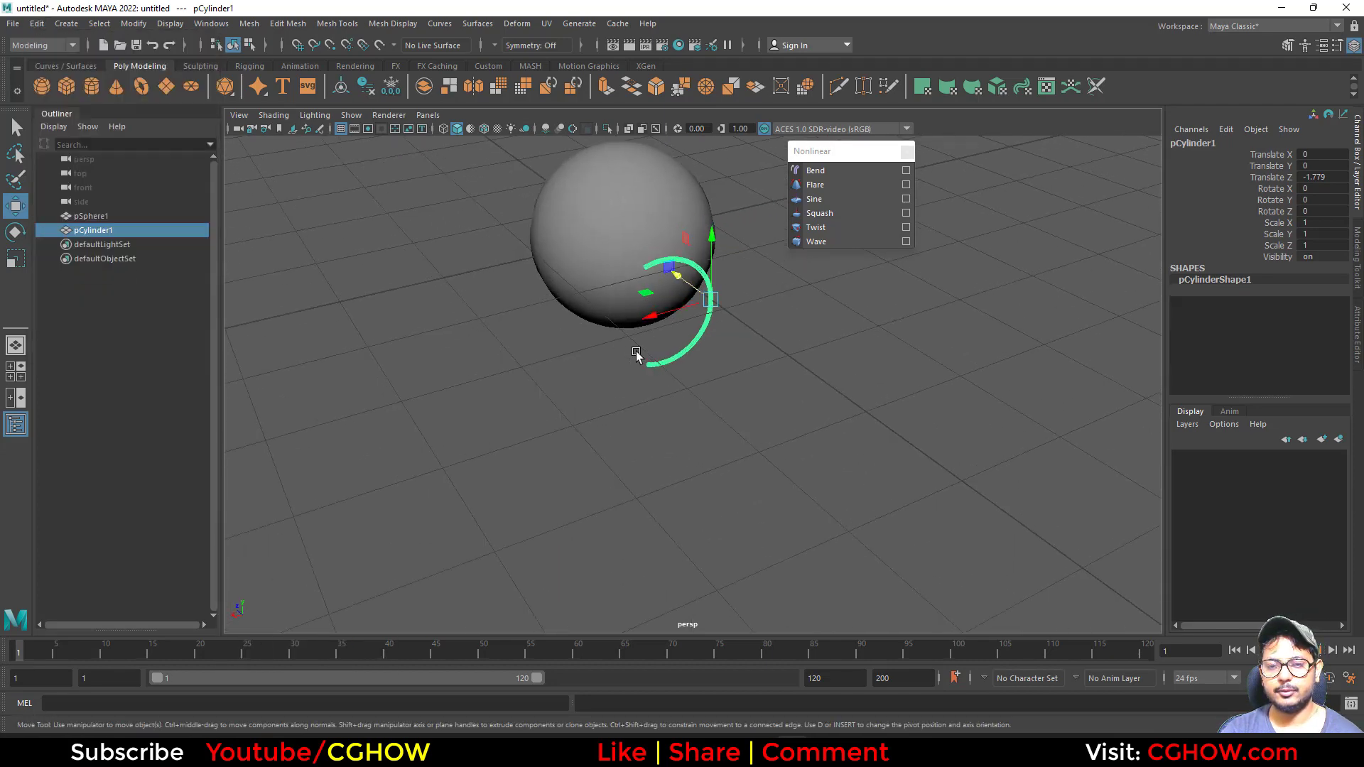
key(e)
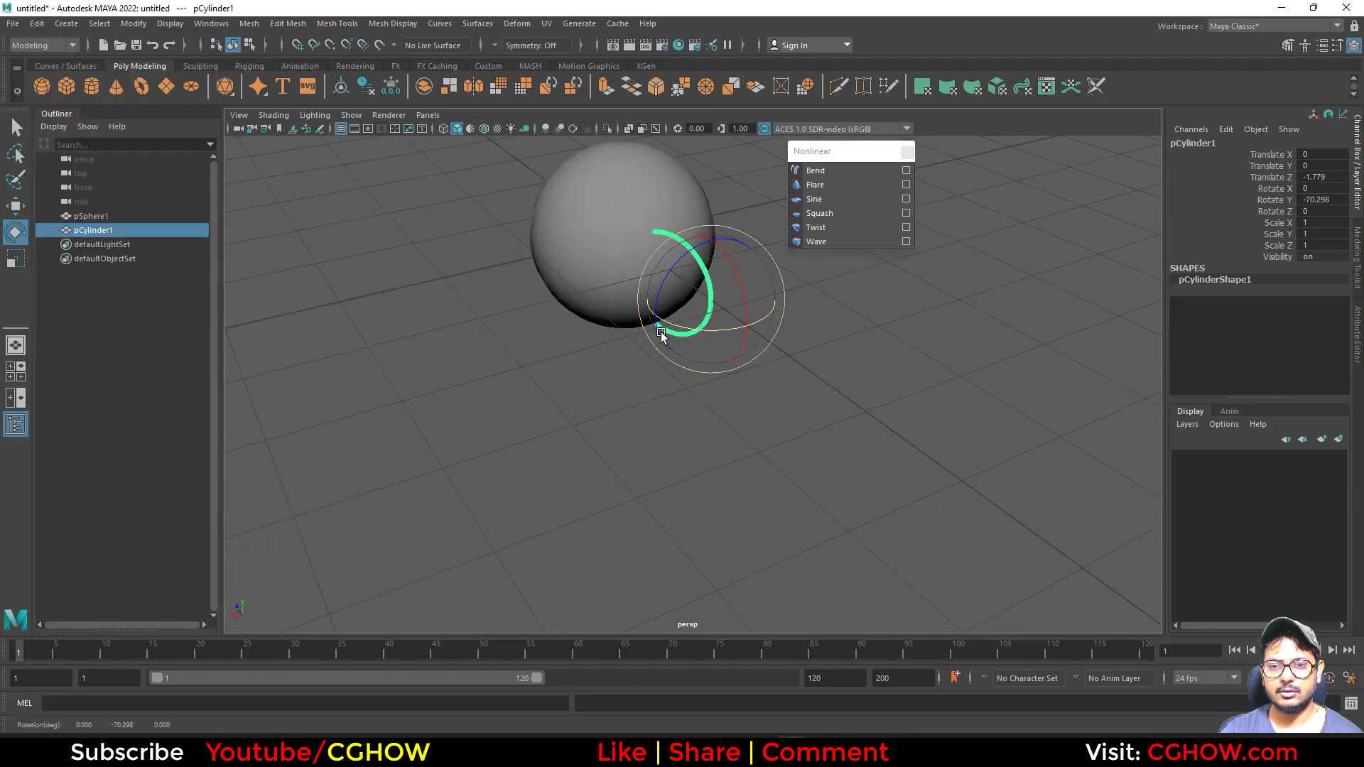
alt+drag(685, 329, 724, 375)
key(w)
drag(626, 300, 611, 297)
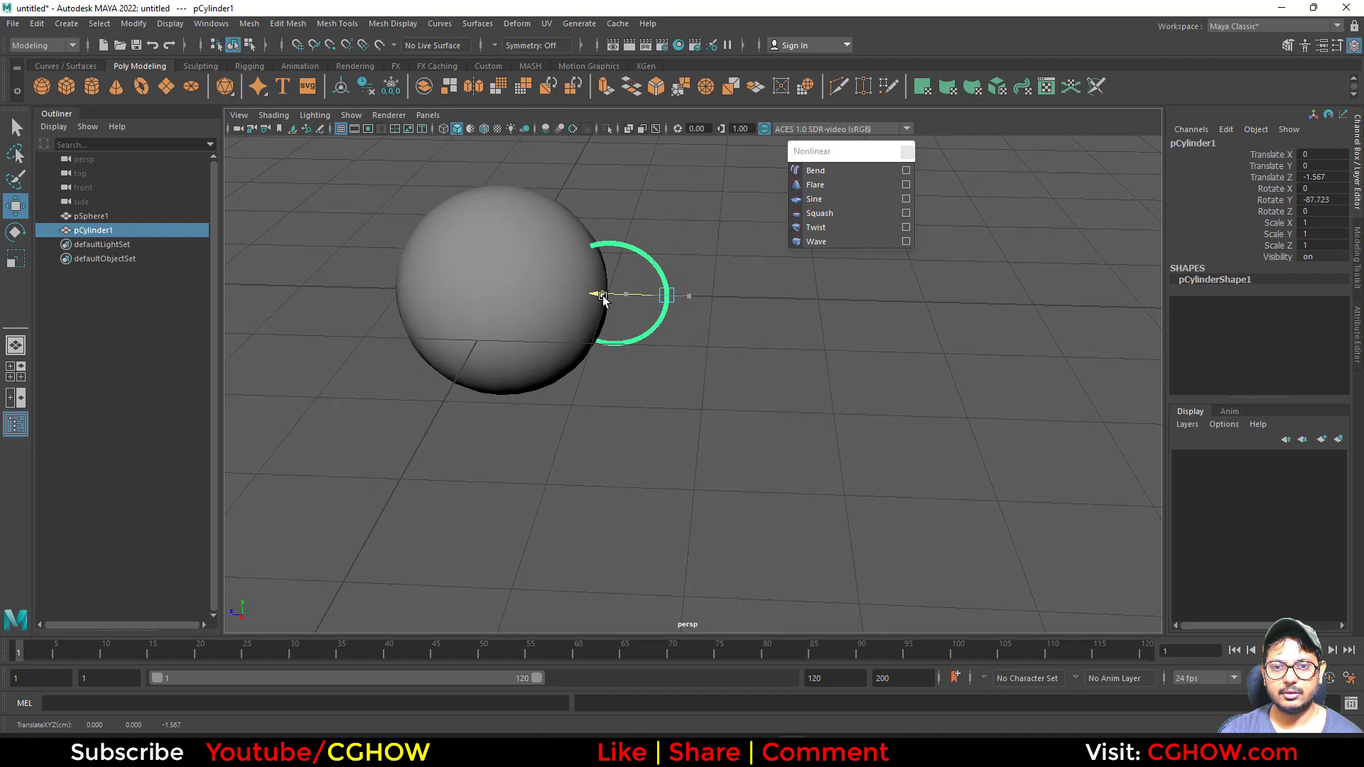
Select the vertices on the ring's outer side in vertex mode with soft selection enabled
alt+drag(593, 371, 620, 362)
alt+right_drag(620, 362, 707, 342)
alt+middle_drag(706, 342, 734, 523)
mouse_move(734, 524)
alt+mouse_down()
mouse_move(731, 538)
mouse_move(716, 520)
alt+mouse_up()
right_drag(668, 363, 602, 363)
drag(724, 400, 277, 426)
key(b)
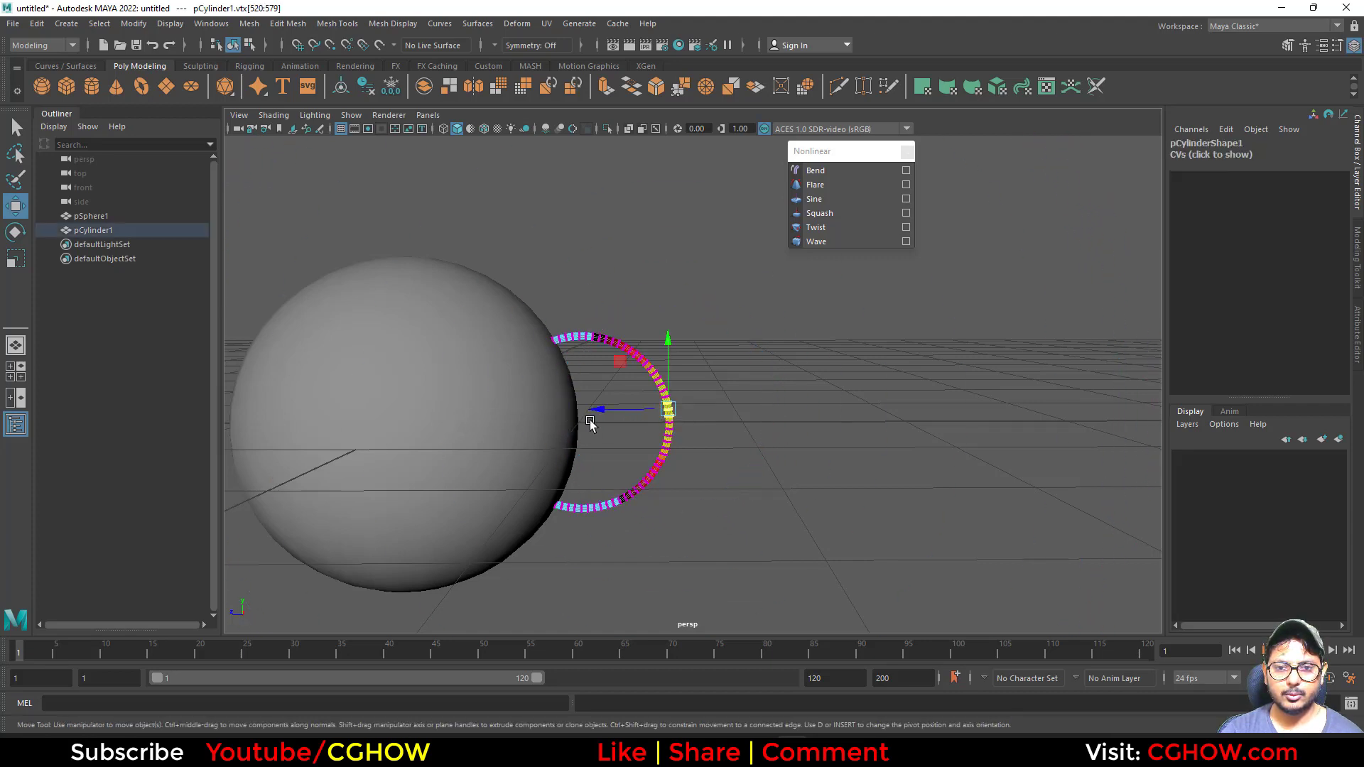
Widen the soft-select falloff and stretch the ring's outer side outward around the sphere
key(b)
drag(590, 423, 675, 401)
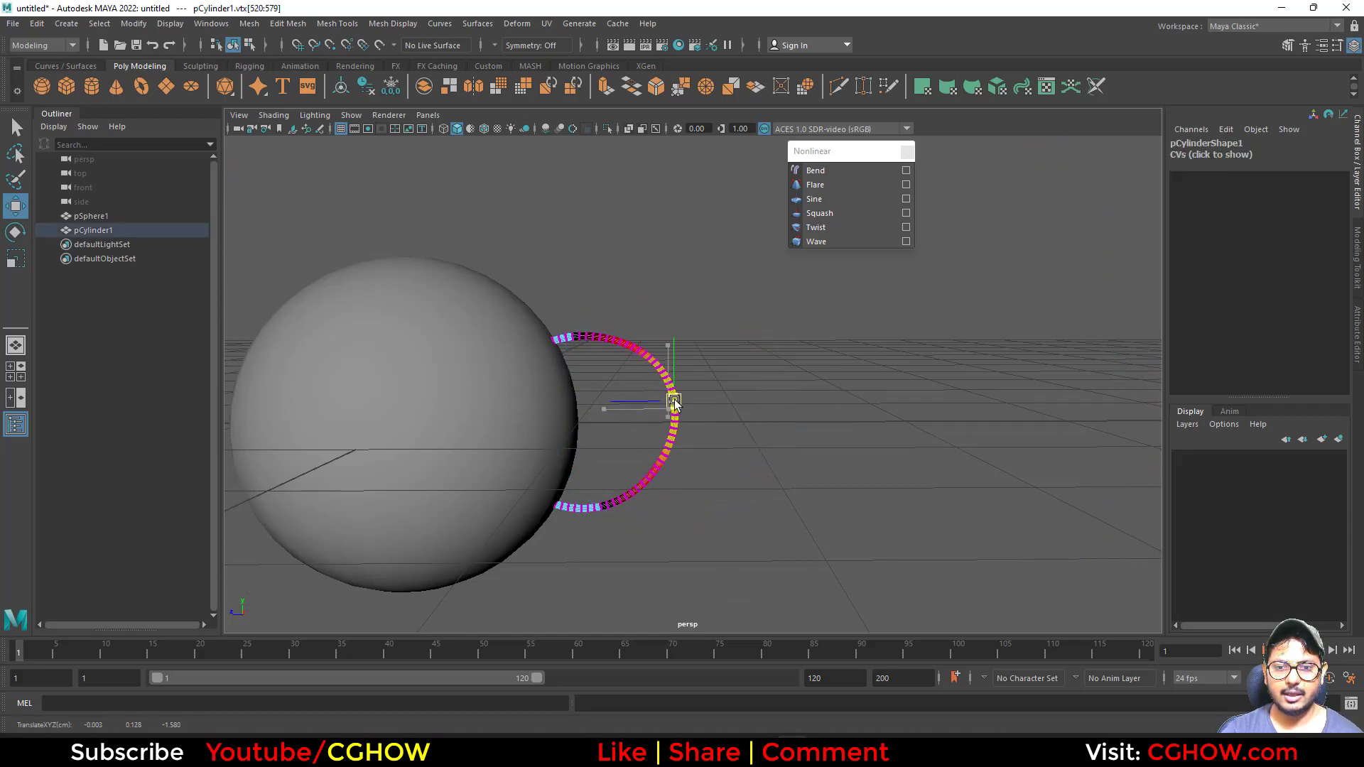
drag(655, 490, 623, 363)
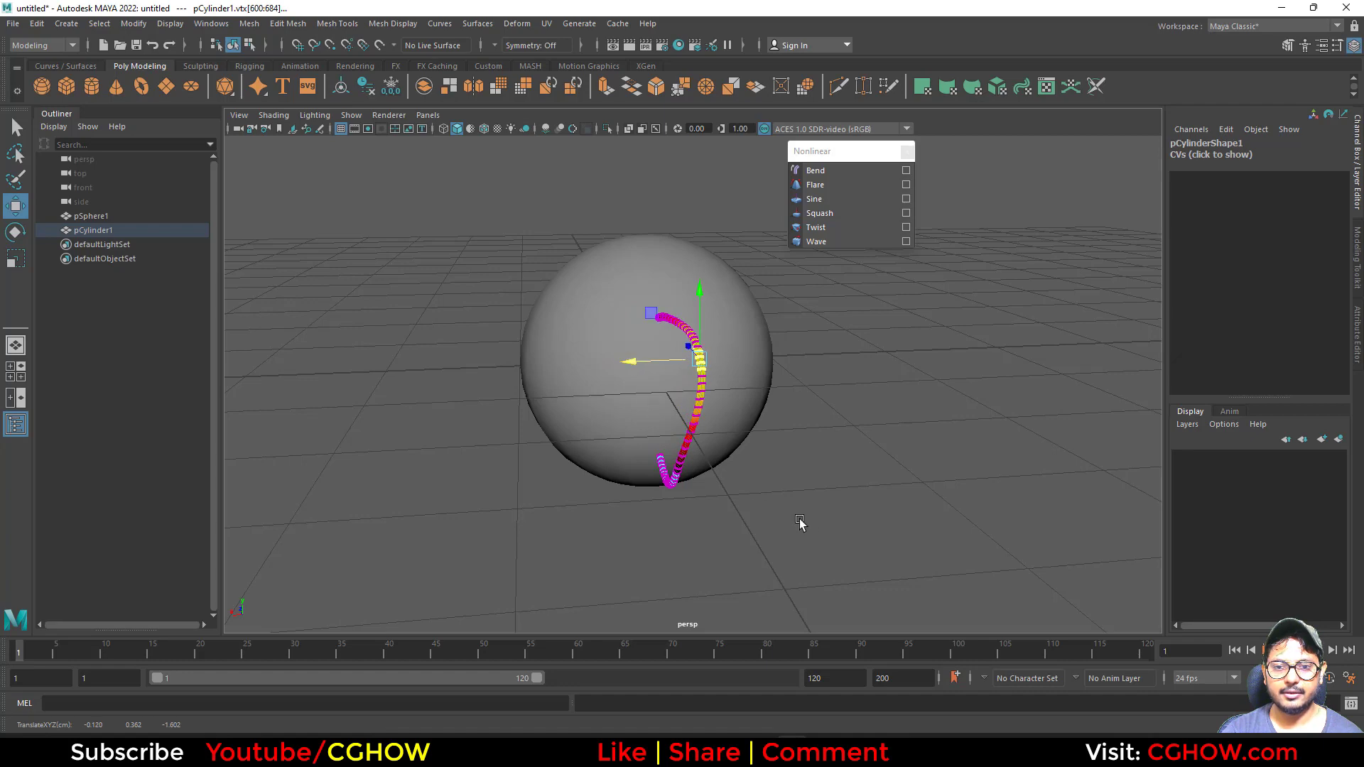
alt+drag(799, 522, 740, 463)
drag(619, 485, 853, 524)
Return to object mode and snap the tube's pivot to the wireframe sphere's centre
right_drag(727, 307, 744, 292)
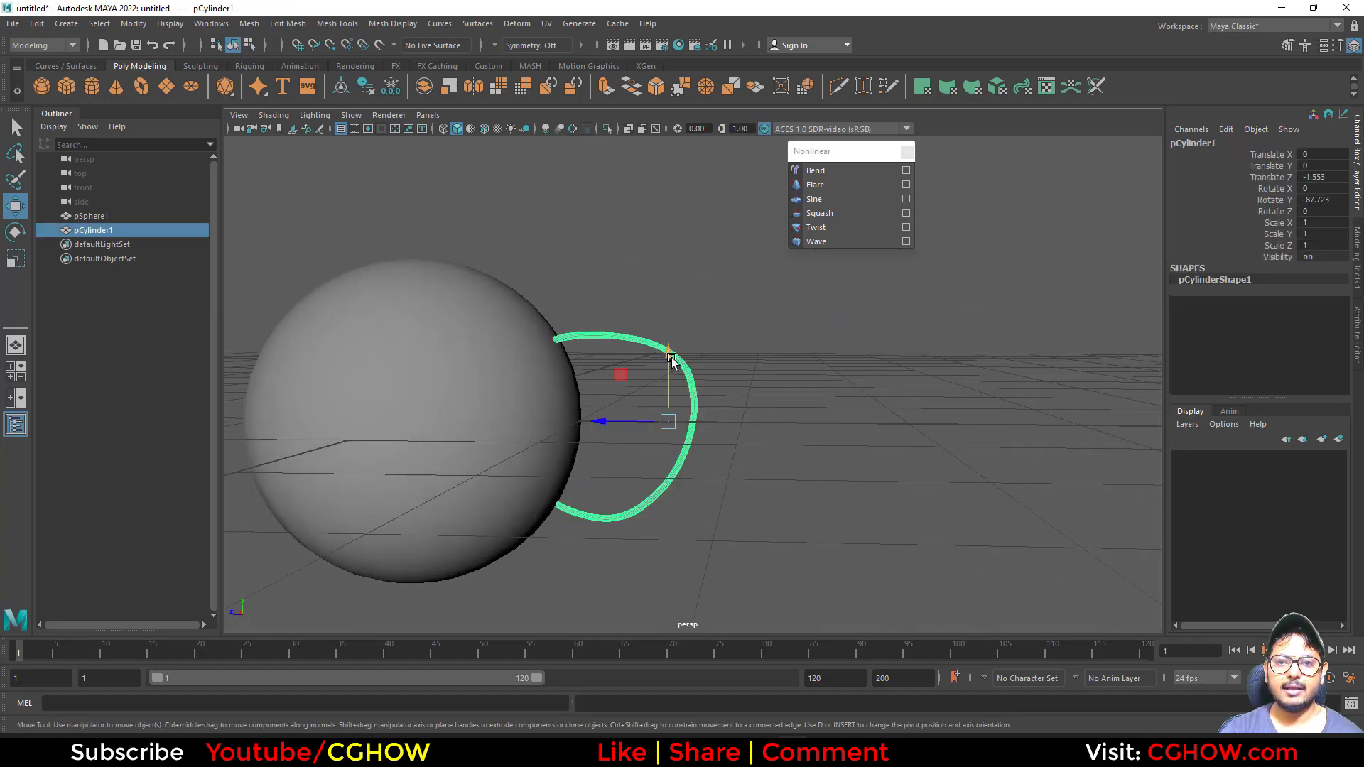
right_drag(672, 361, 712, 340)
alt+drag(756, 459, 766, 487)
alt+right_drag(765, 487, 670, 497)
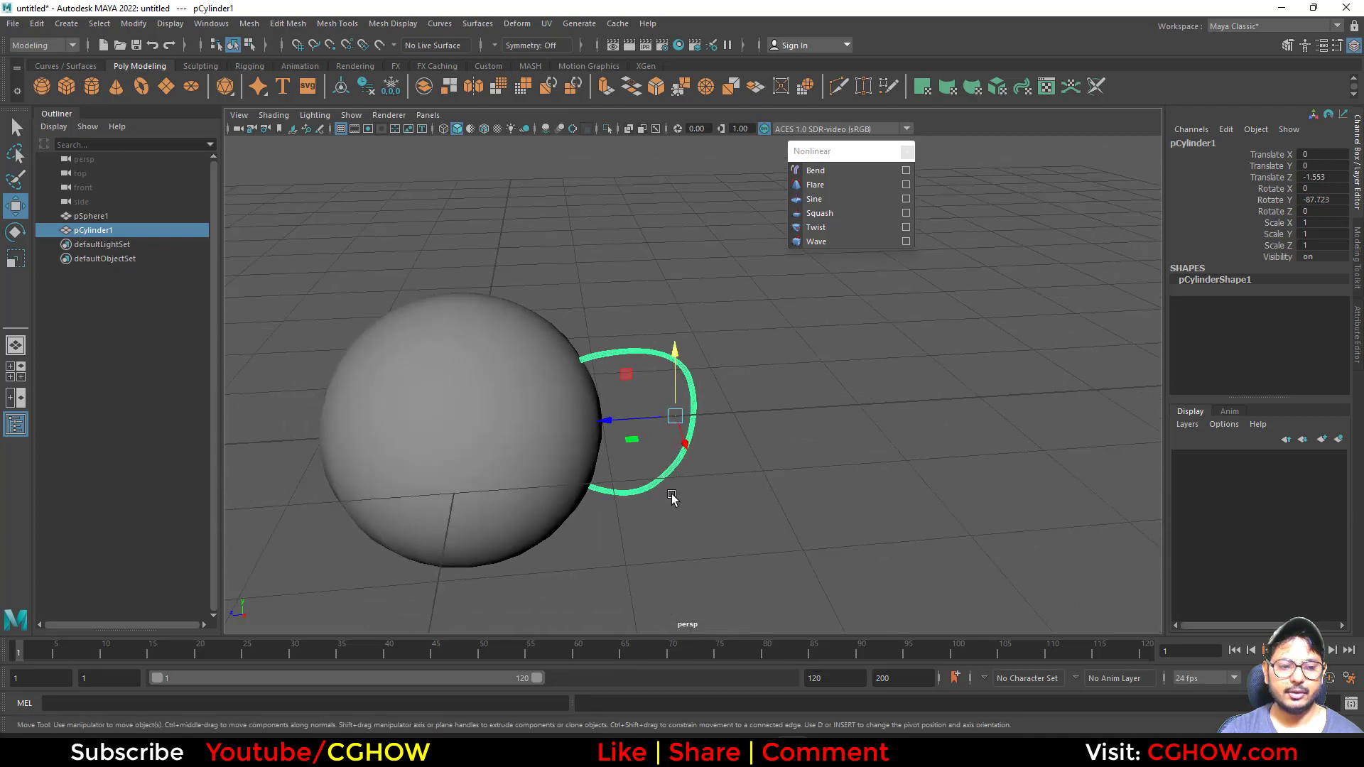
key(4)
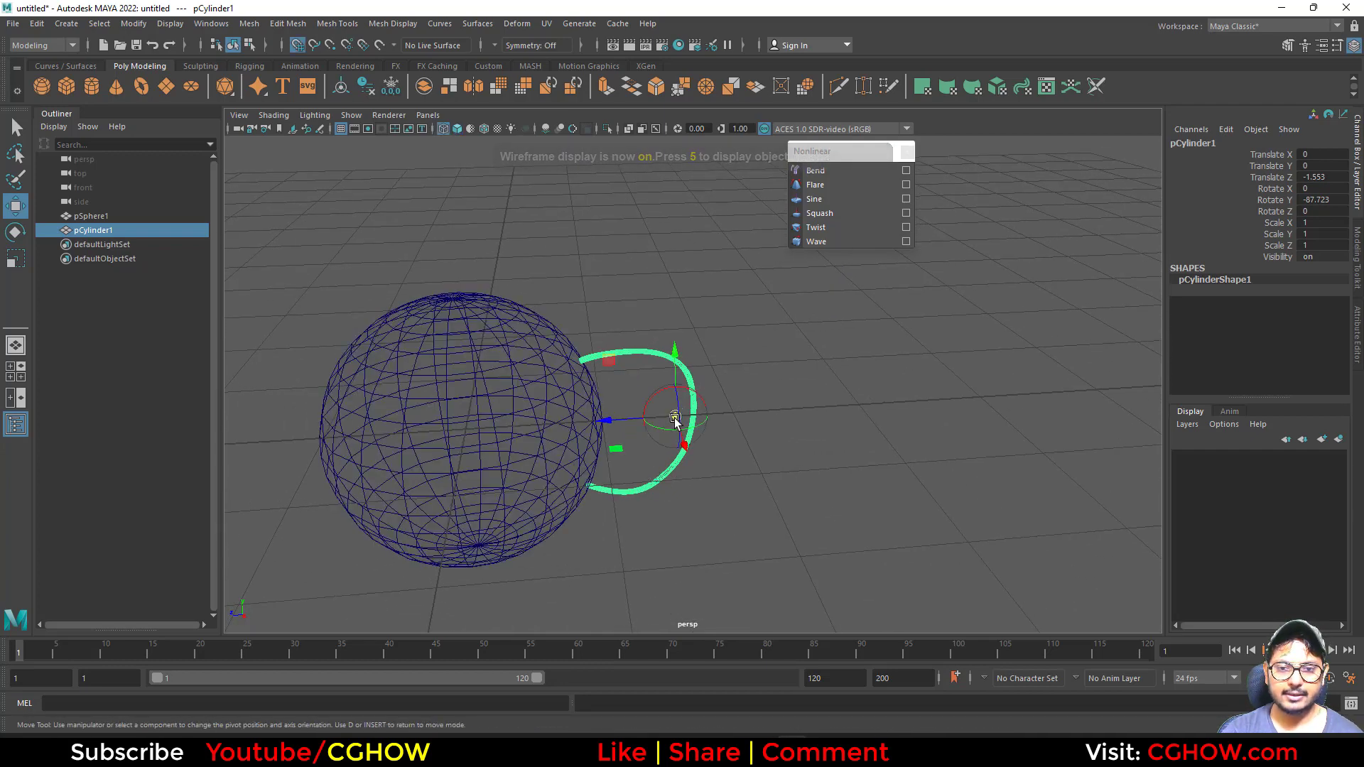
key(w)
alt+drag(647, 542, 625, 523)
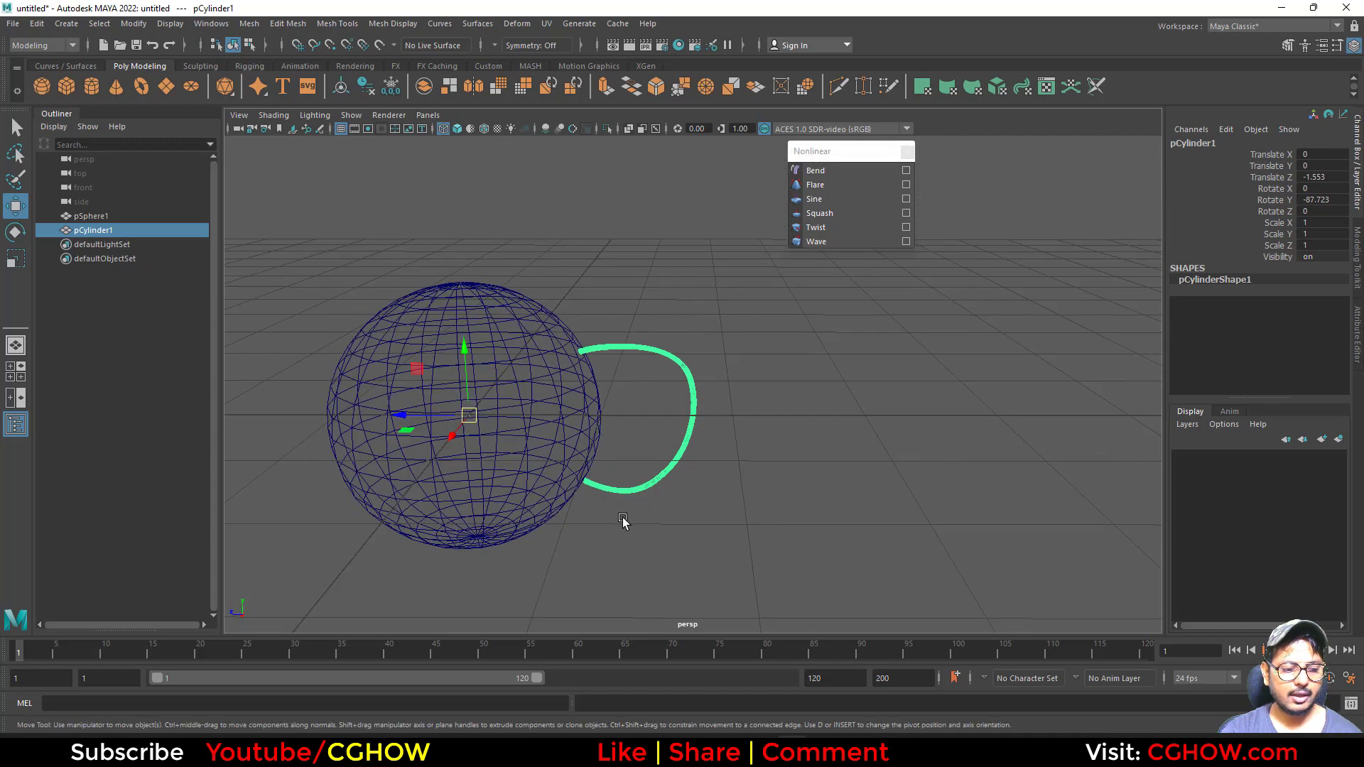
Test-rotate the tube around the sphere, undo it, and freeze the tube's transformations
key(5)
key(e)
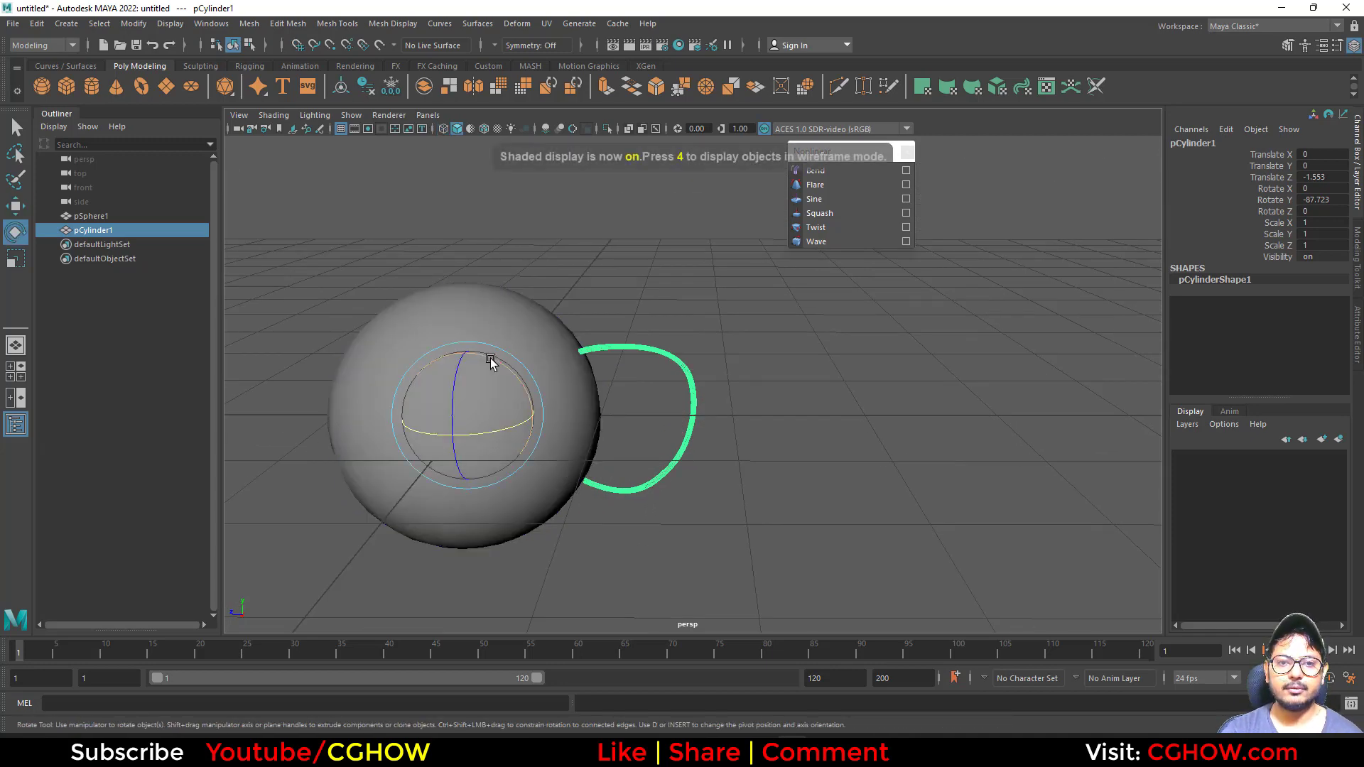
drag(490, 360, 671, 452)
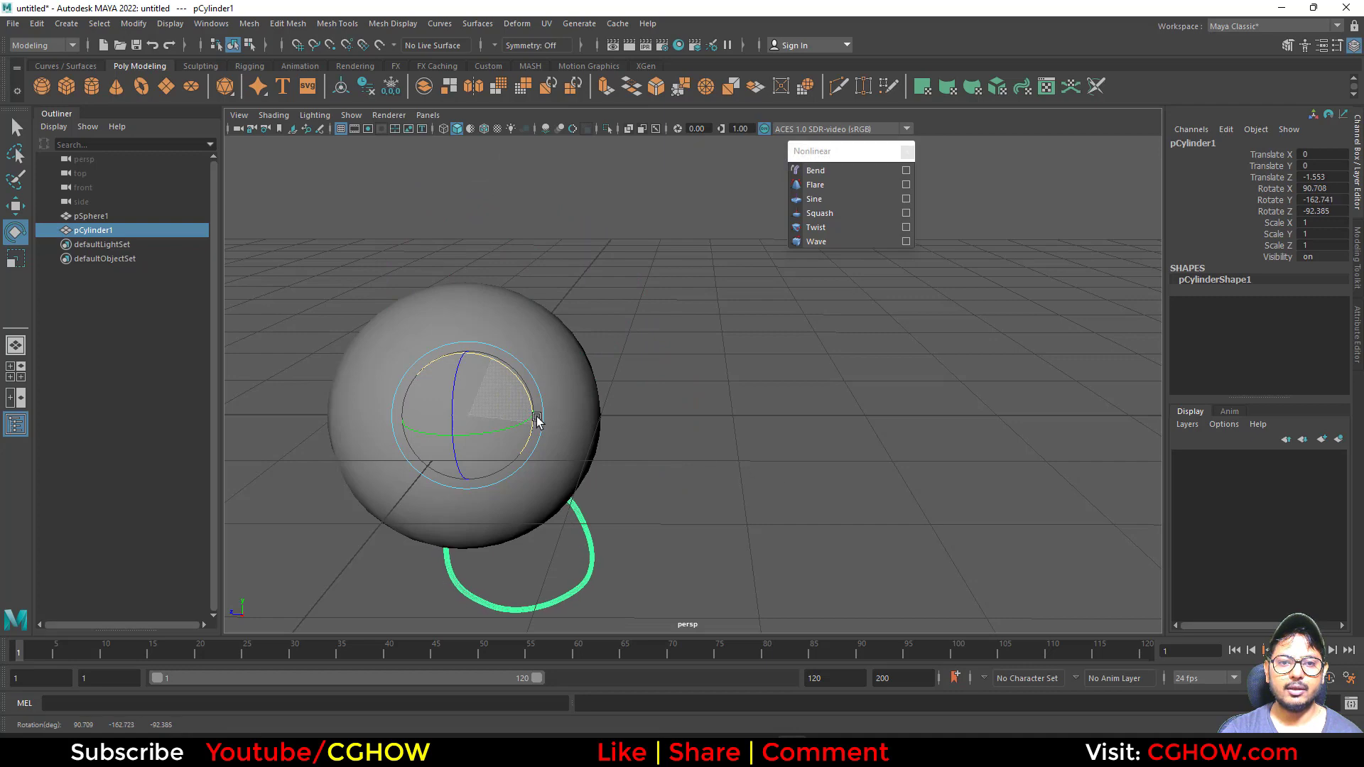
drag(536, 418, 453, 416)
key(ctrl+z)
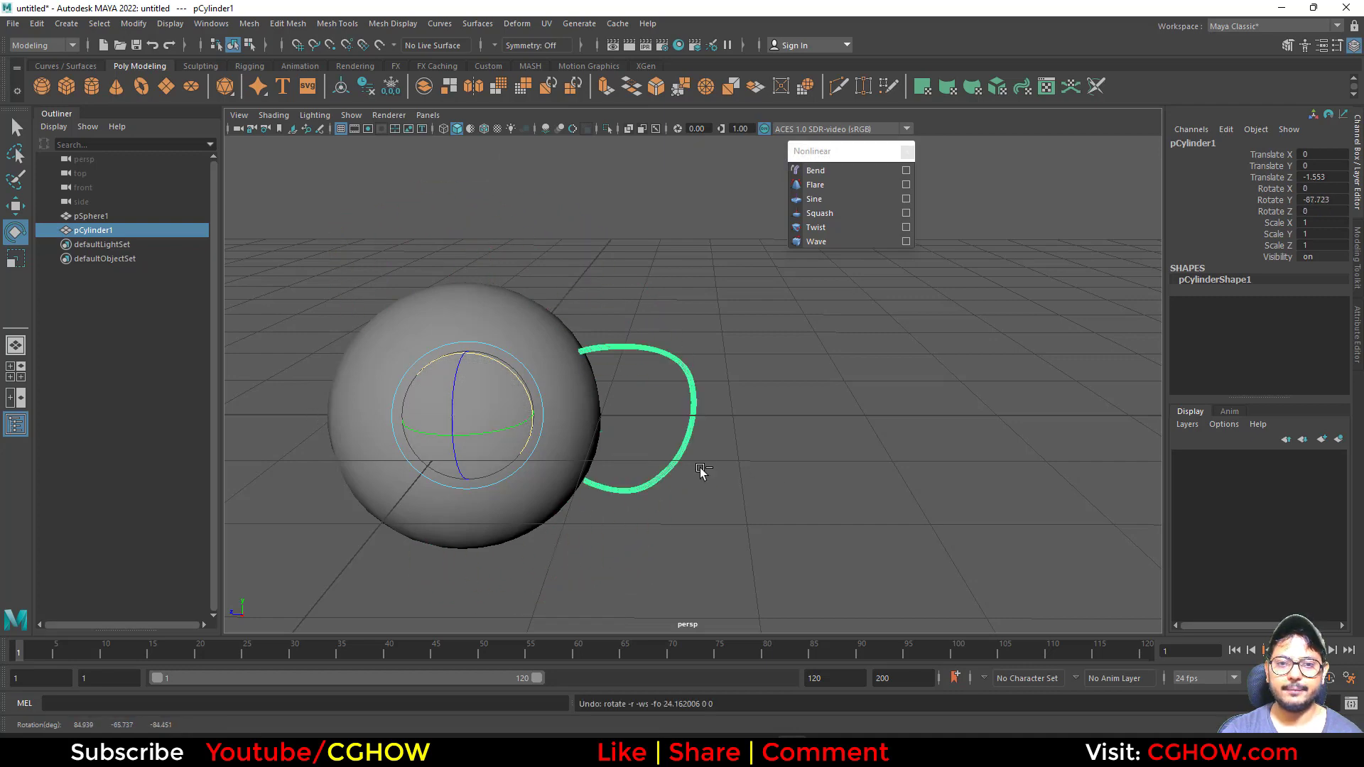
alt+drag(750, 478, 712, 510)
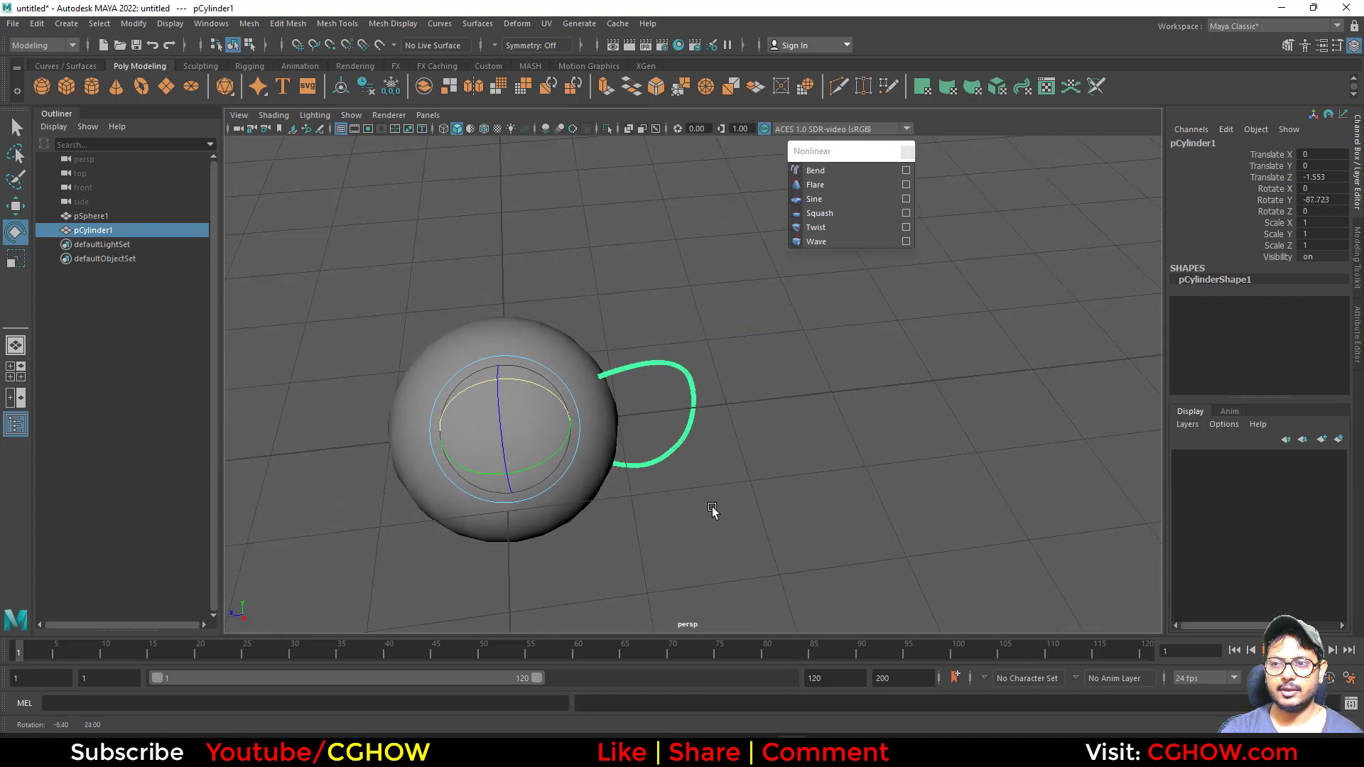
click(100, 24)
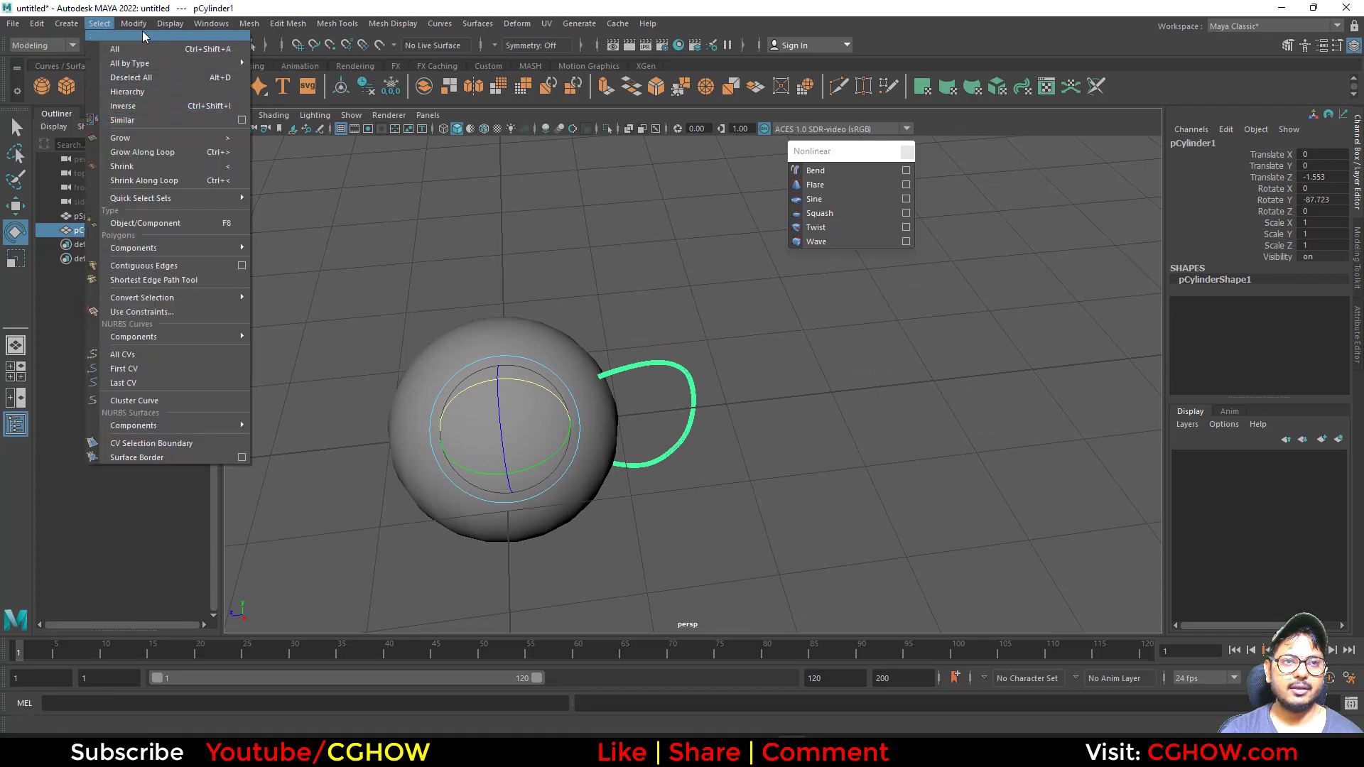
click(178, 78)
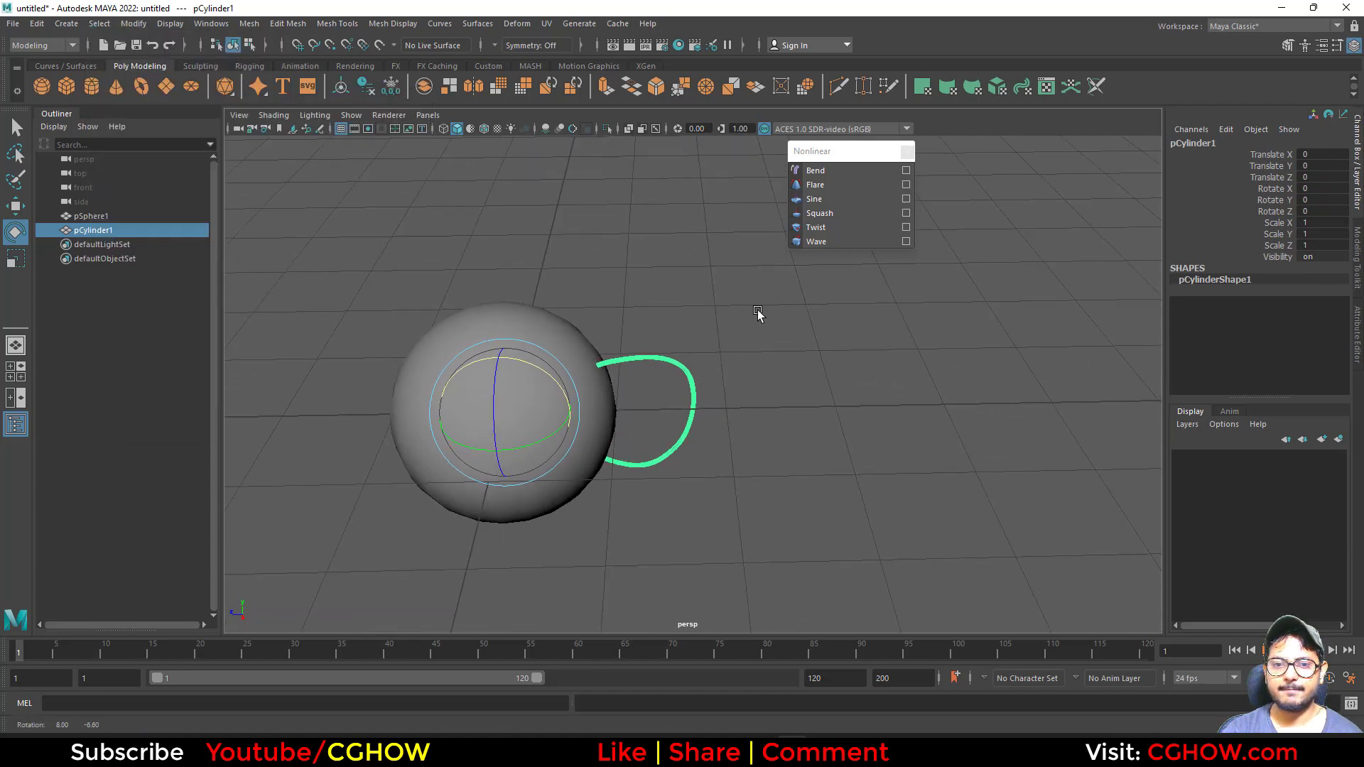
Export the selected tube as tube.fbx to the Desktop and switch to Unreal Engine
click(13, 24)
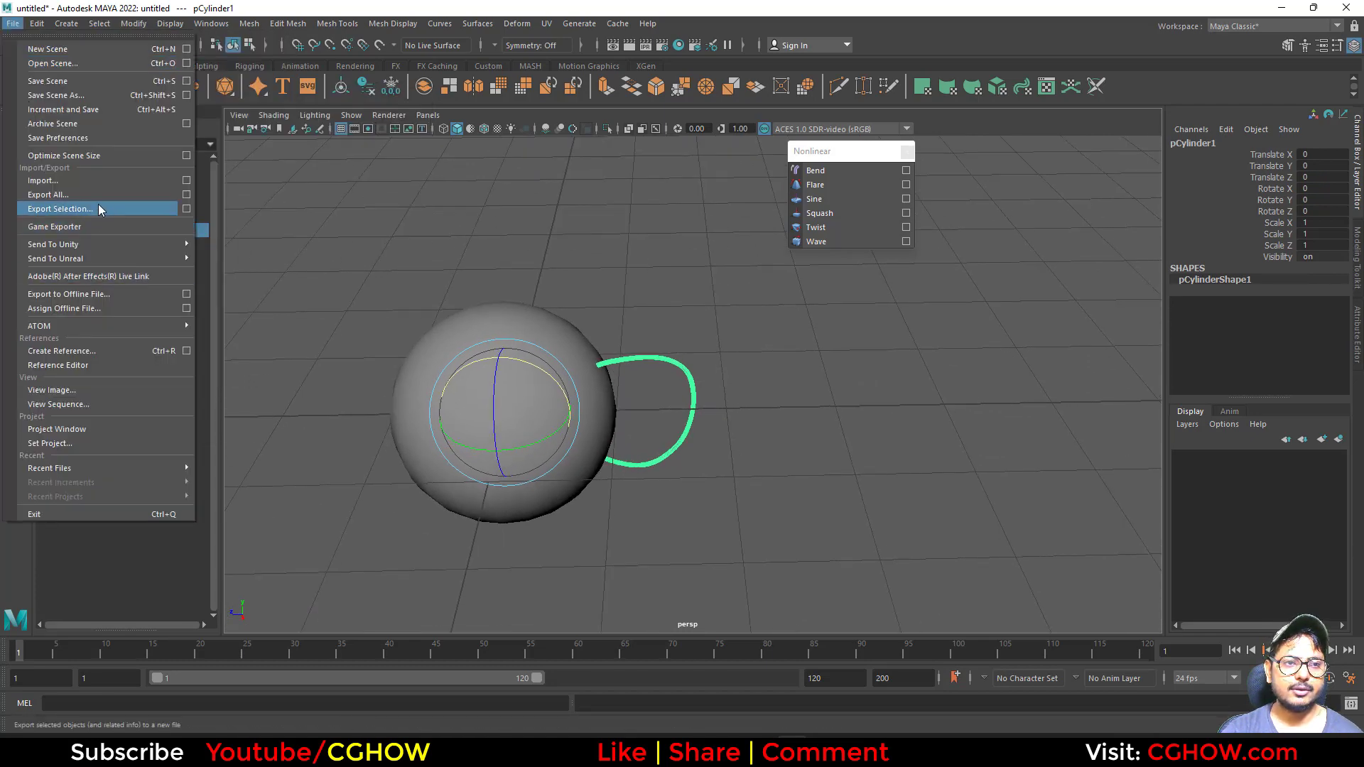
click(60, 209)
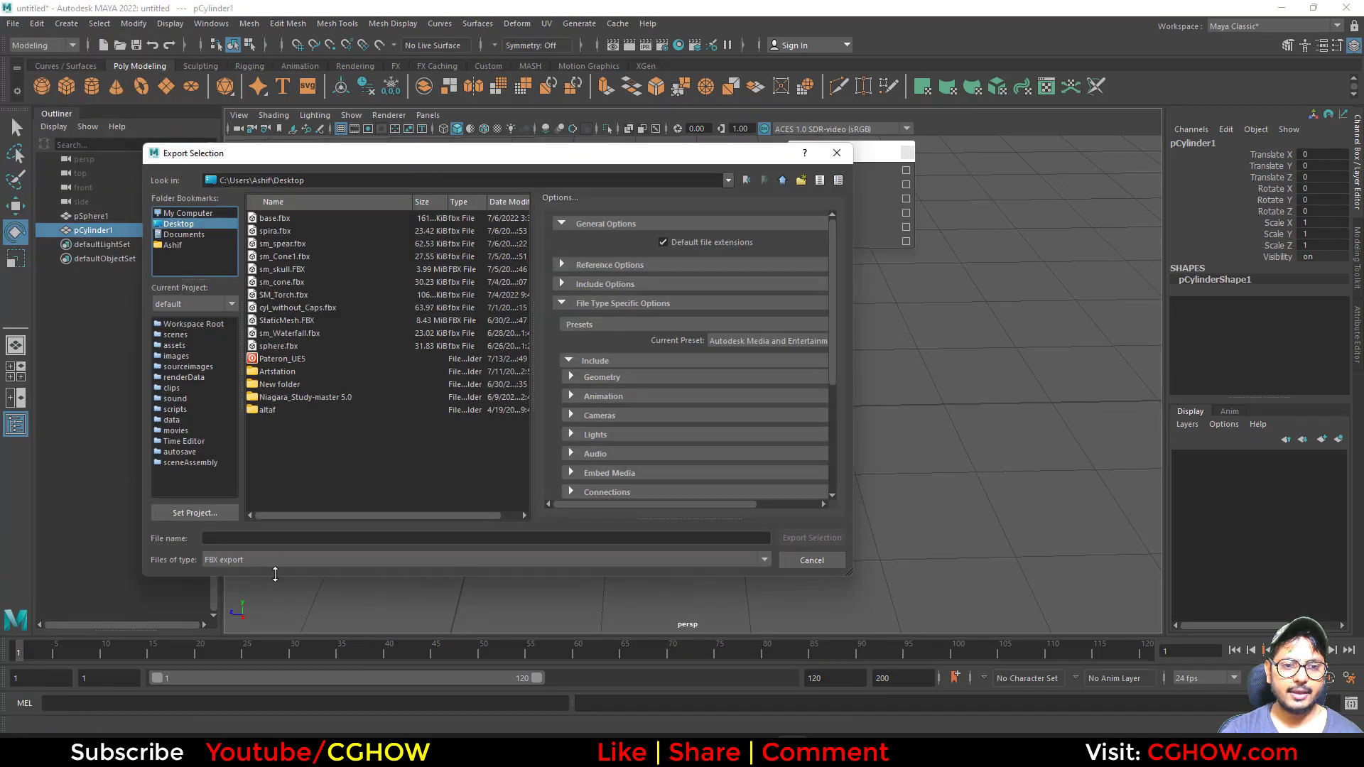
click(284, 539)
text(tube)
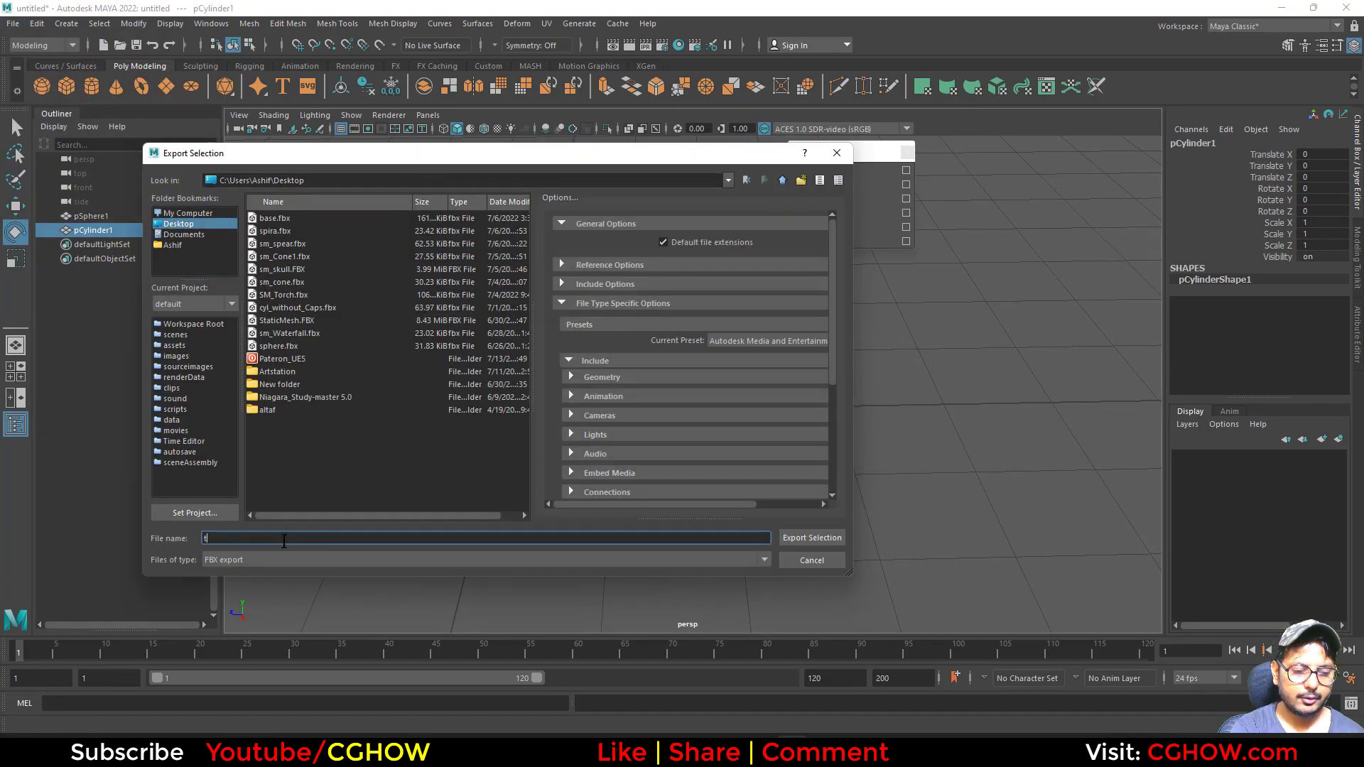
click(814, 538)
click(1282, 9)
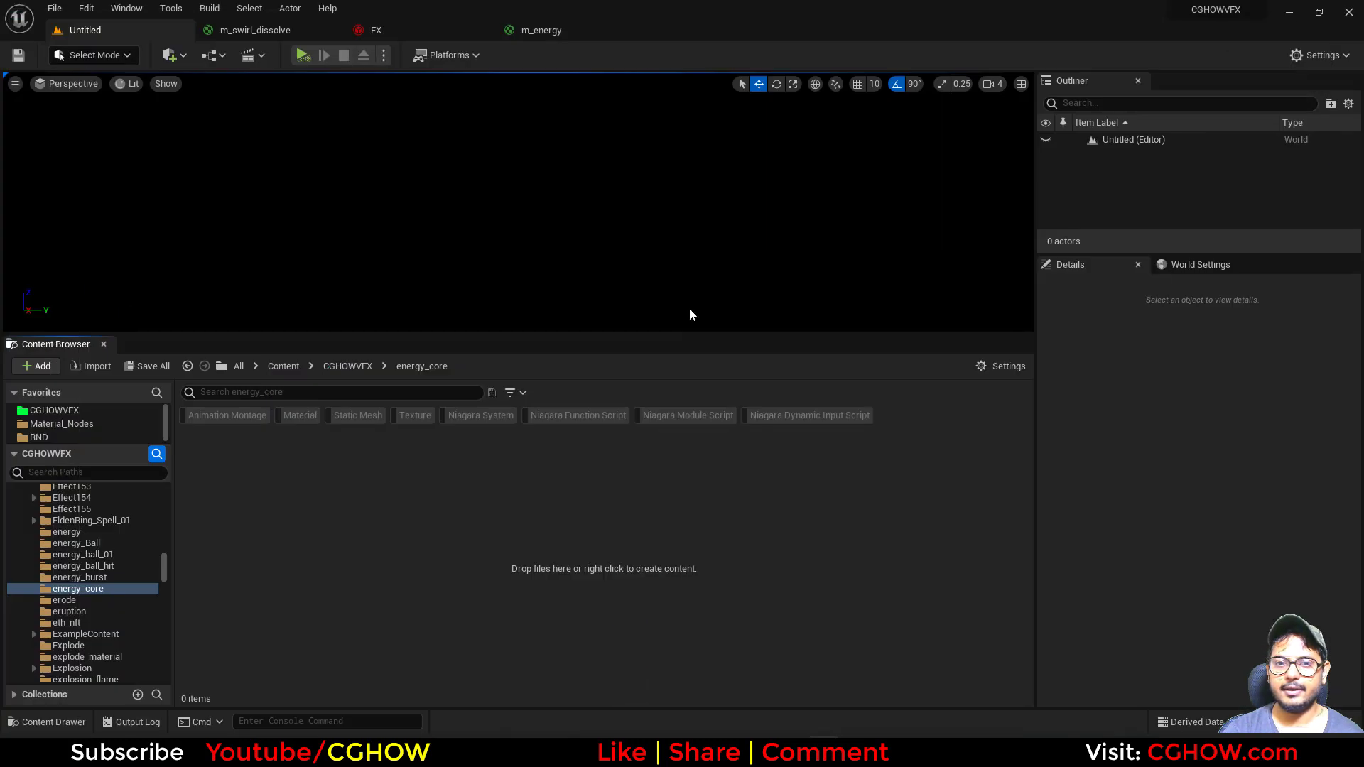
Import Desktop/tube.fbx into the energy_core folder with default options
right_click(341, 533)
click(420, 51)
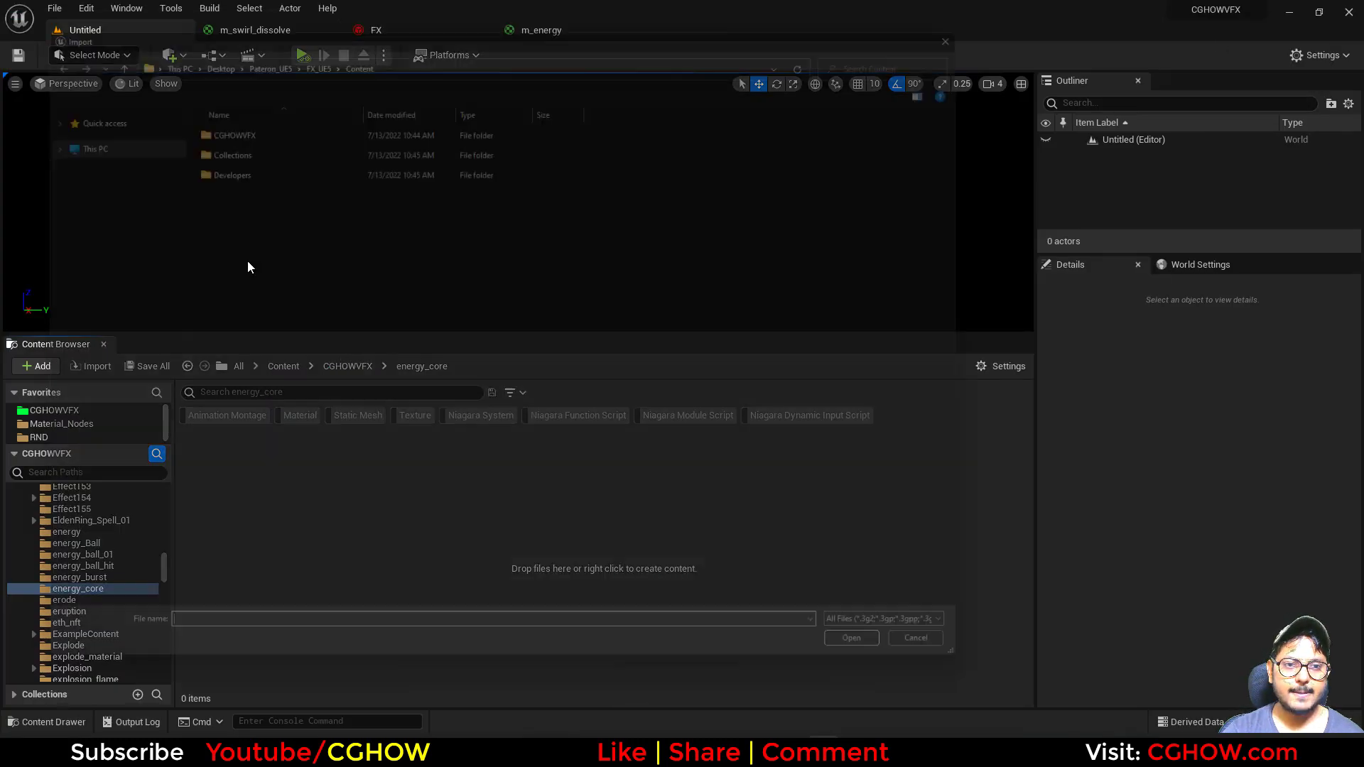
click(64, 124)
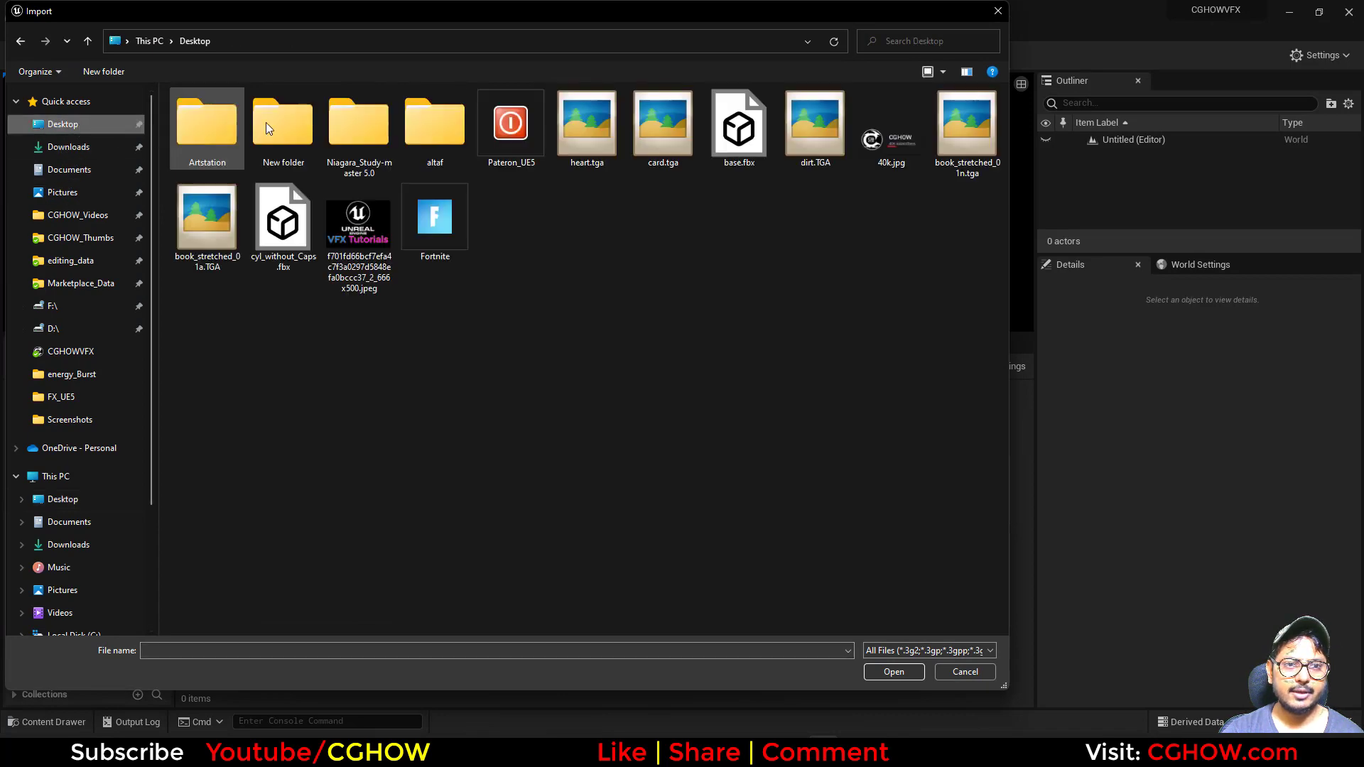
click(600, 125)
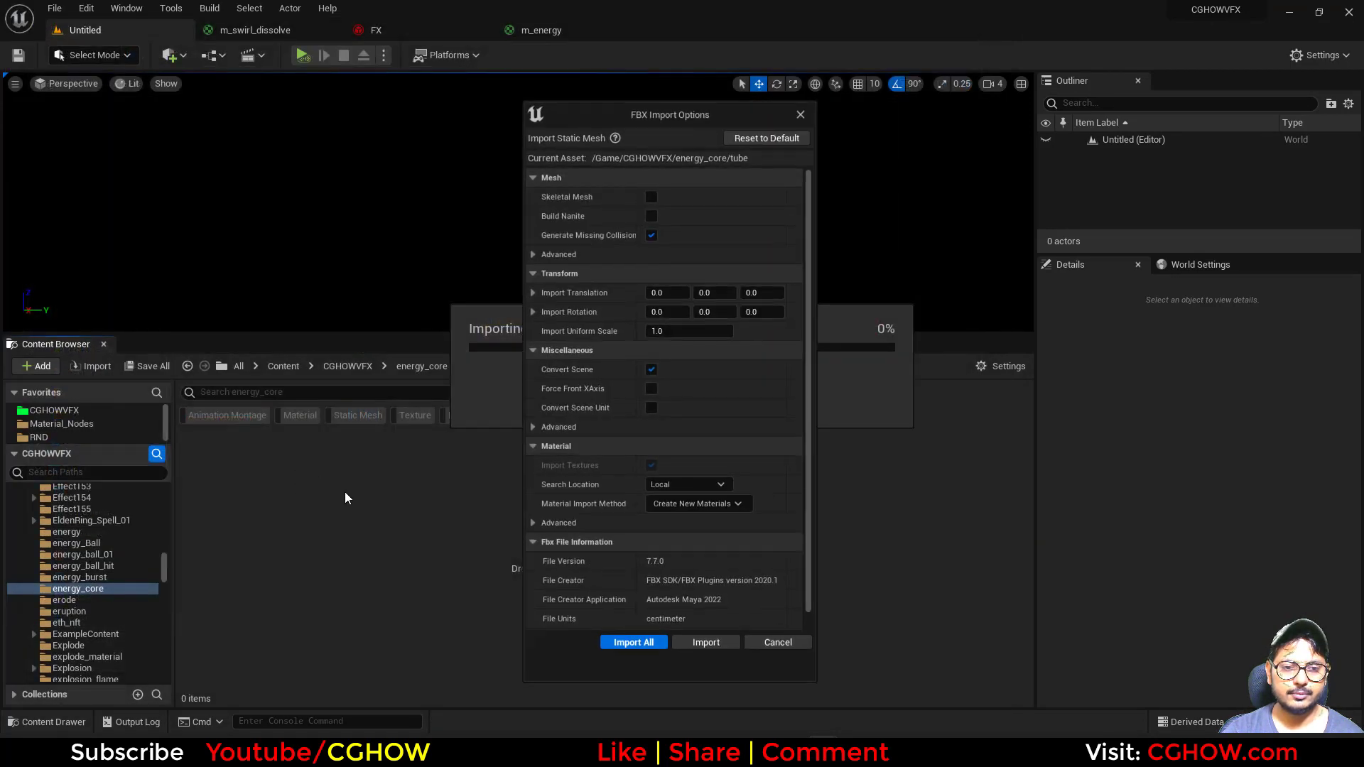
click(630, 641)
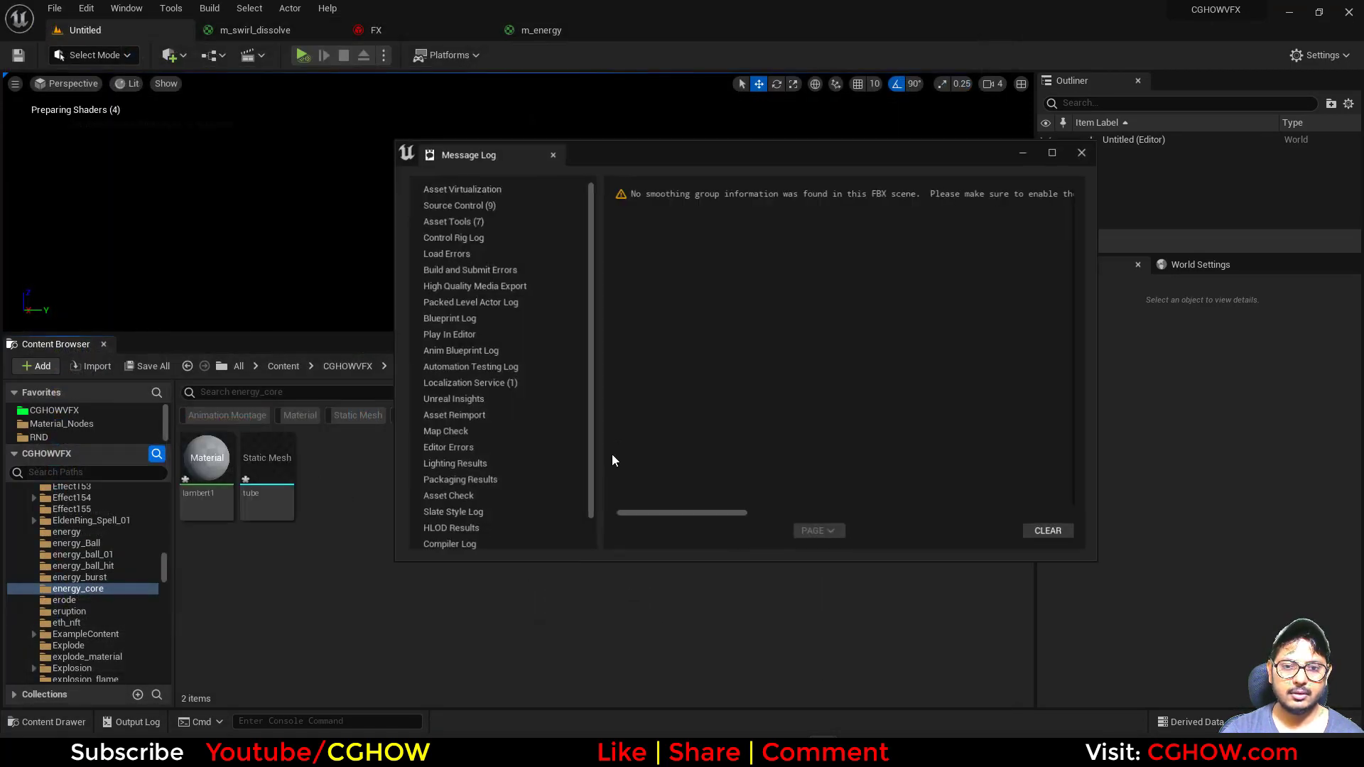
click(1085, 150)
Rename the imported lambert1 material to m_tube and open it in the material editor
click(206, 465)
key(F2)
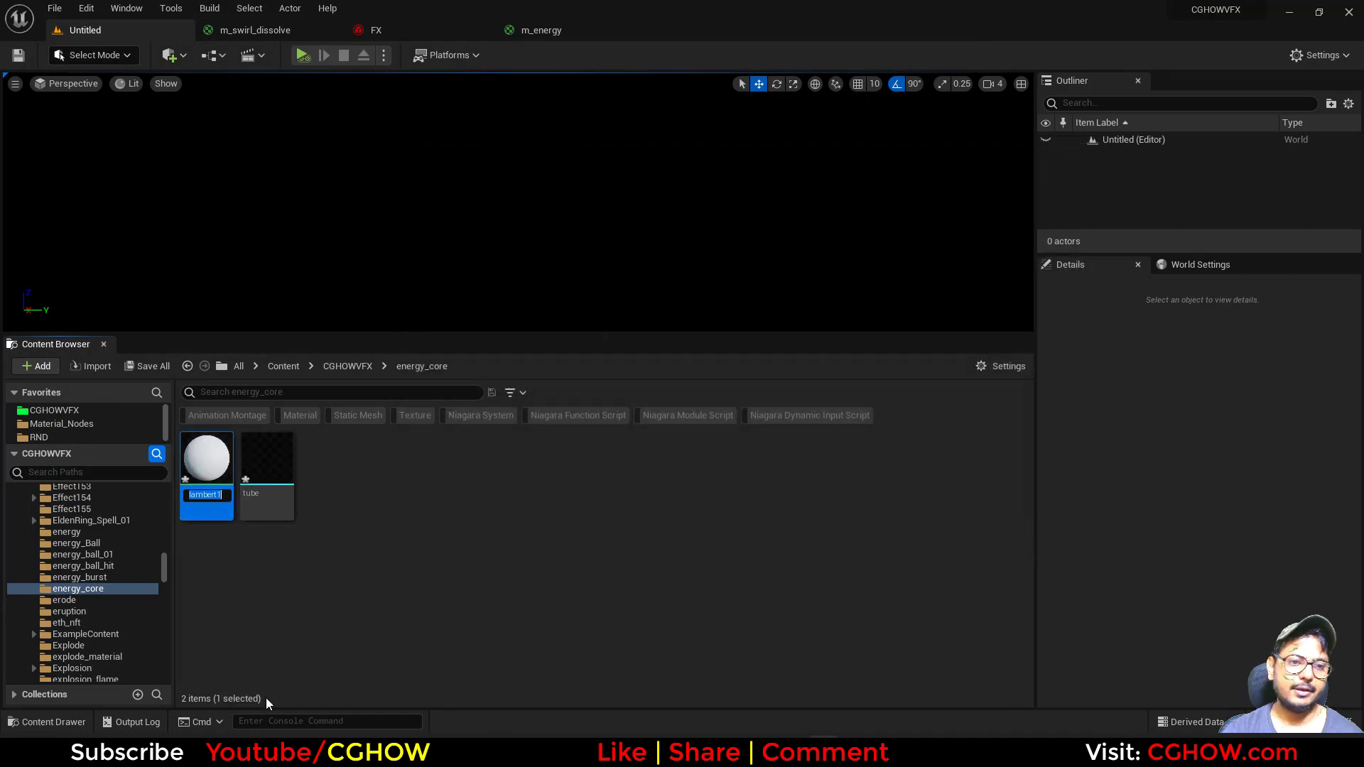
text(m_)
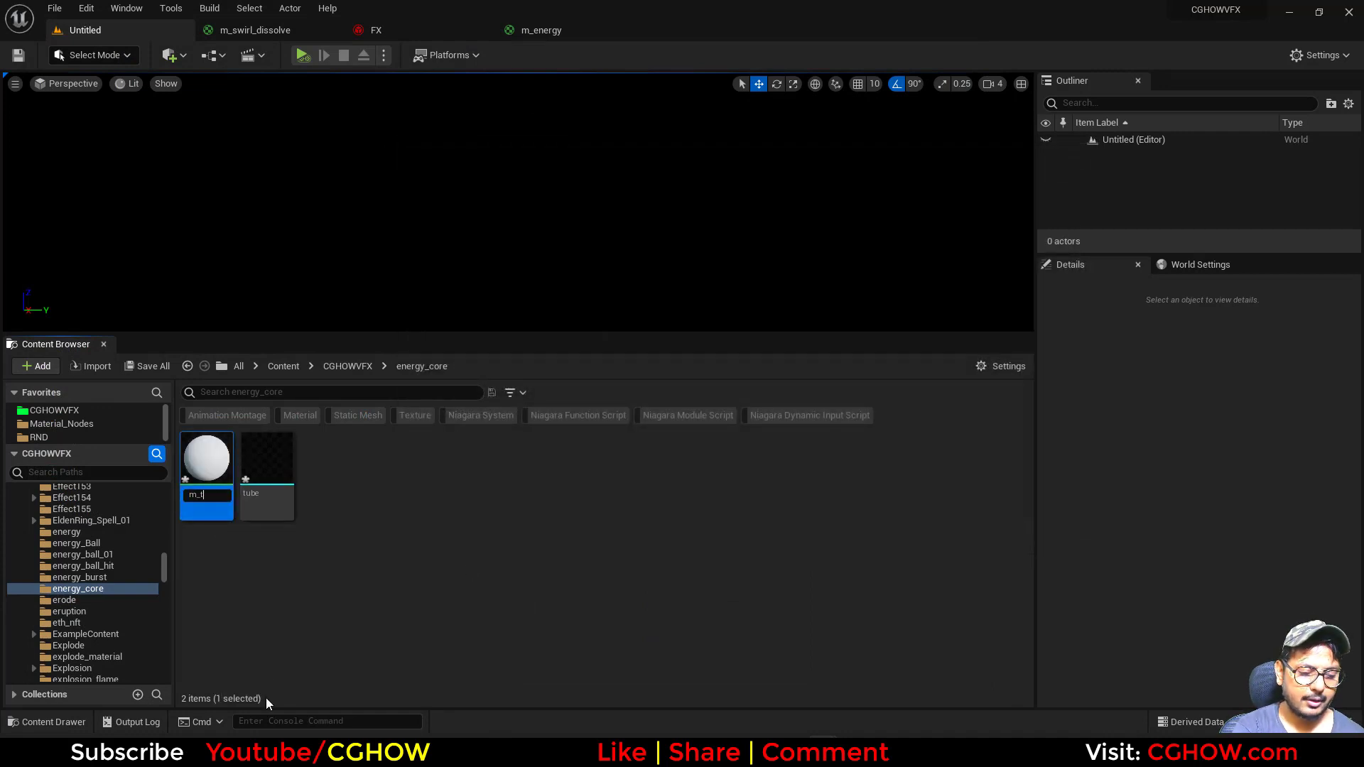
text(tube)
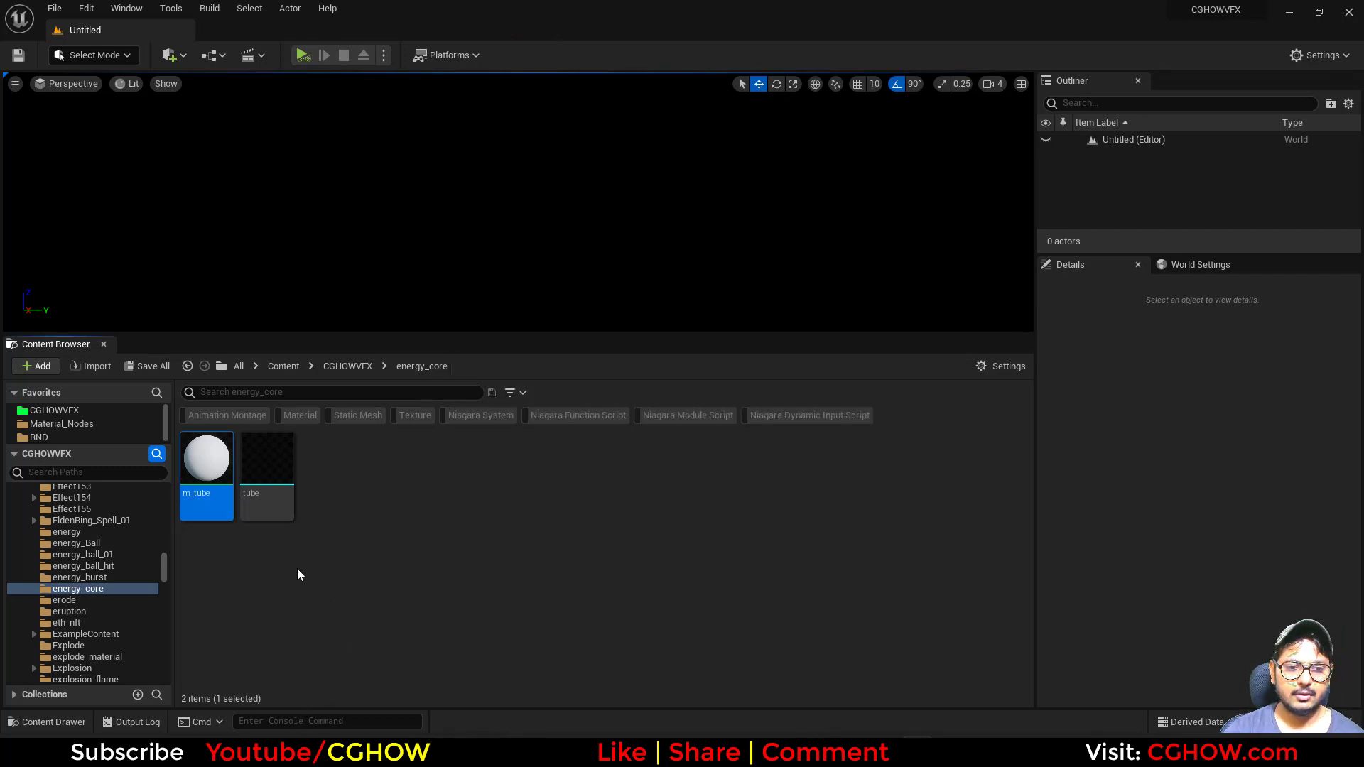
double_click(205, 465)
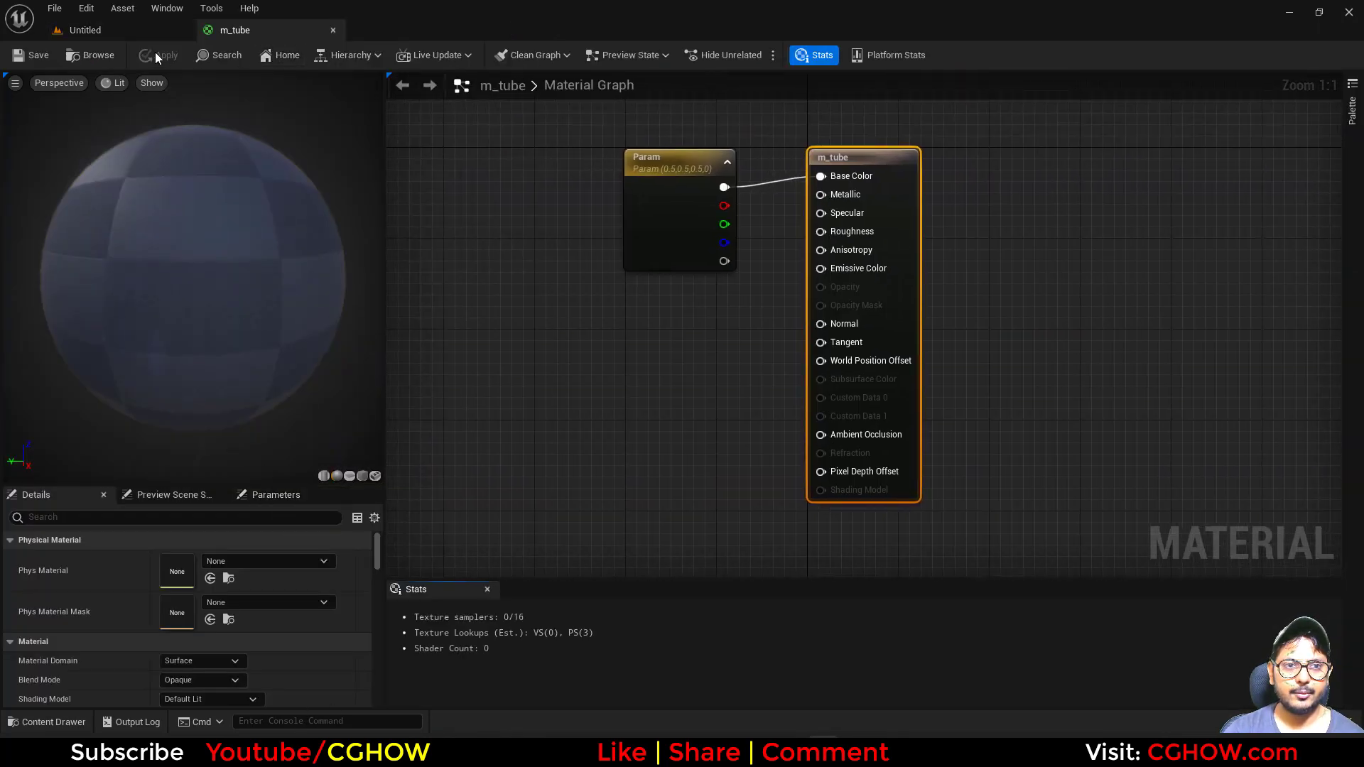
Preview m_tube on the tube mesh and disable Post Processing in the preview scene
click(79, 30)
click(231, 30)
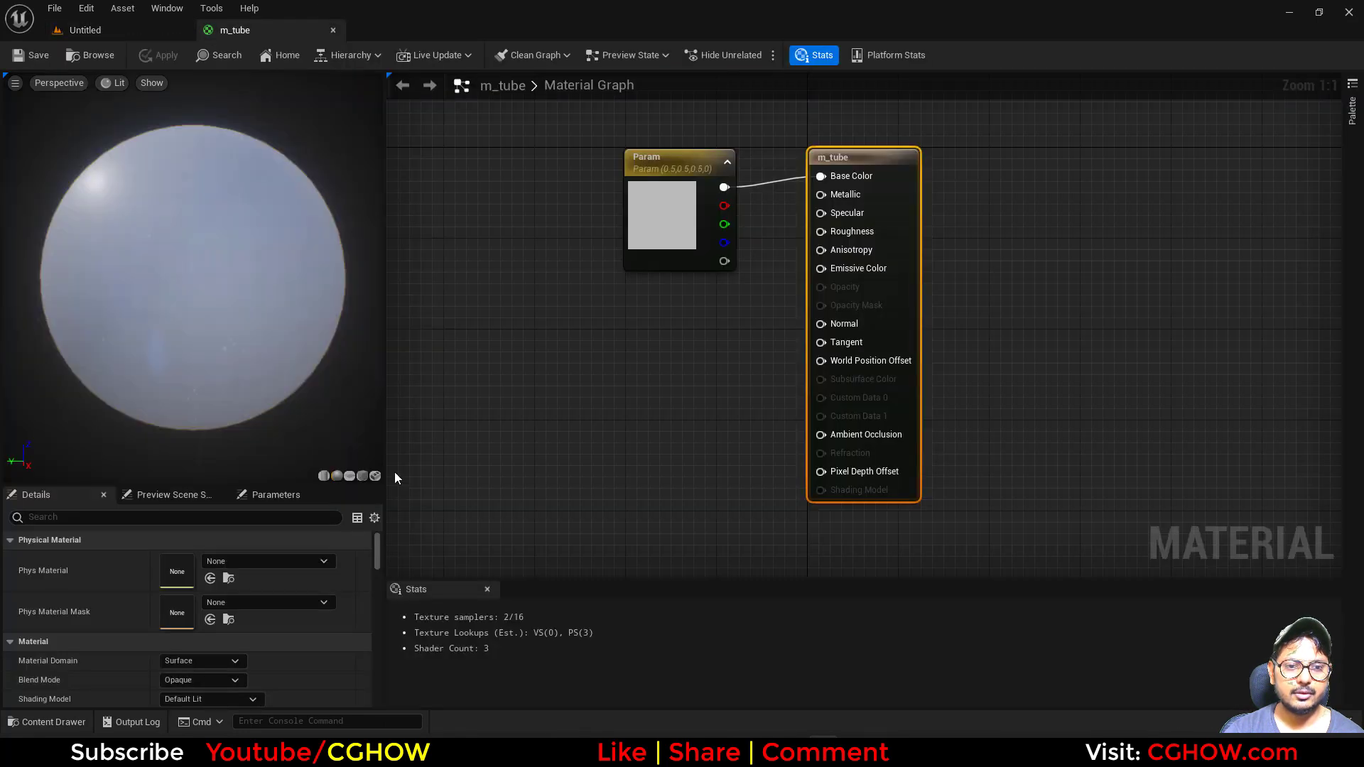
click(375, 476)
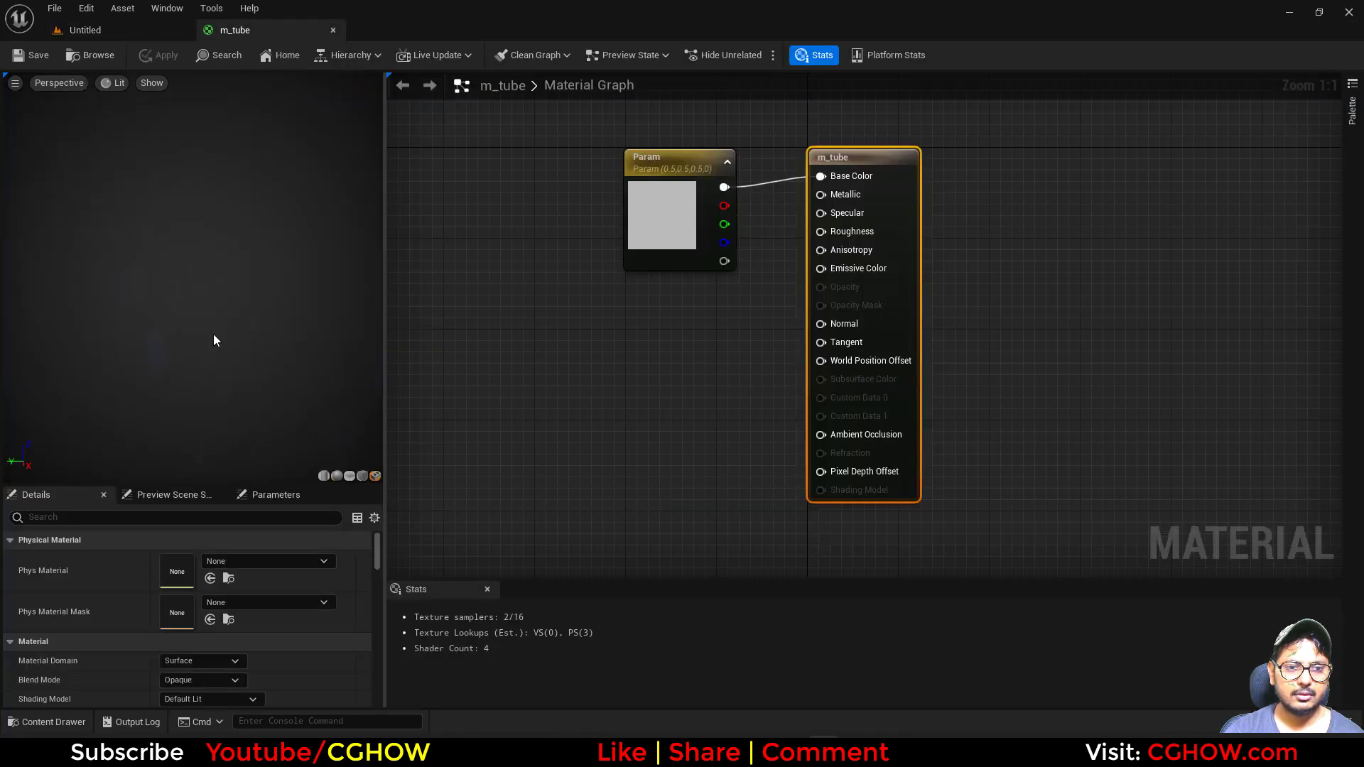
click(275, 494)
click(20, 555)
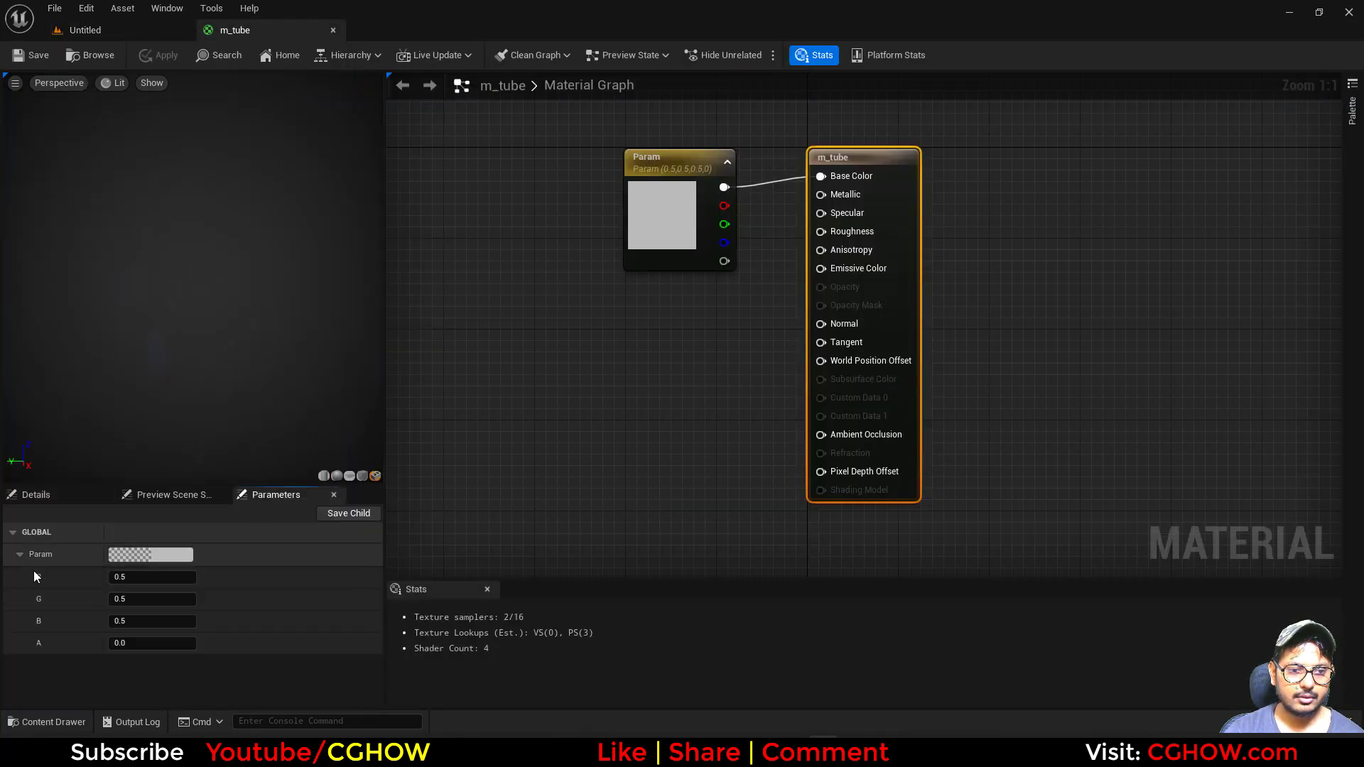
click(170, 495)
scroll(170, 611, down, 5)
scroll(169, 637, down, 2)
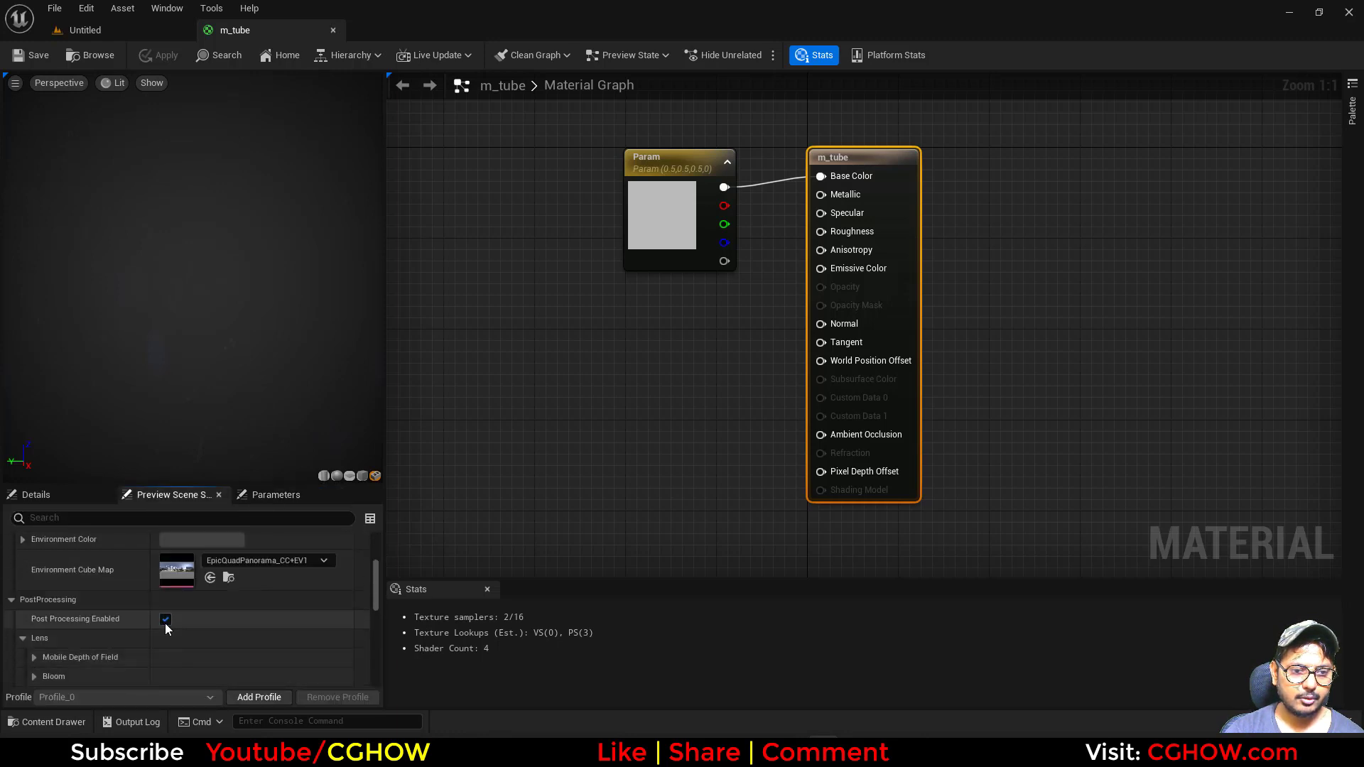
click(165, 618)
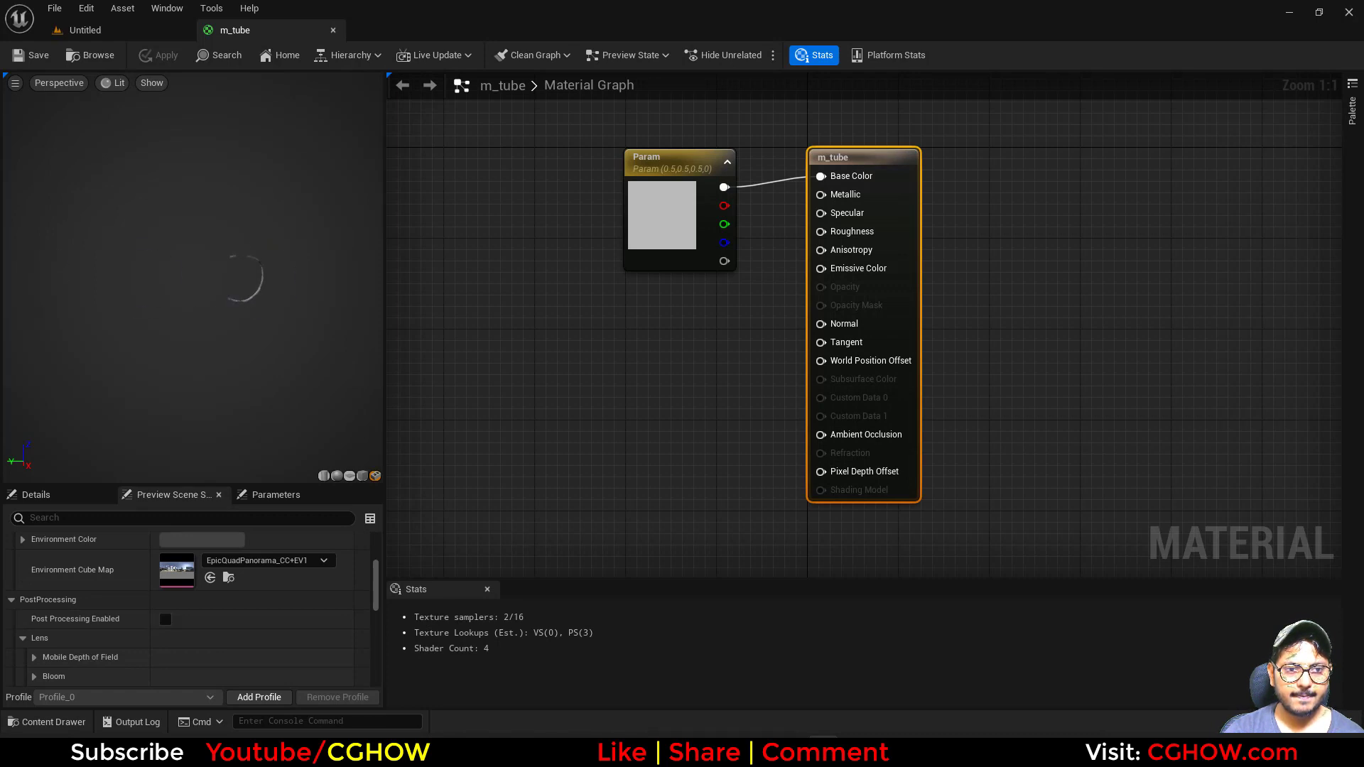
Delete the Param node from the m_tube graph
right_drag(661, 315, 733, 382)
click(736, 277)
key(Delete)
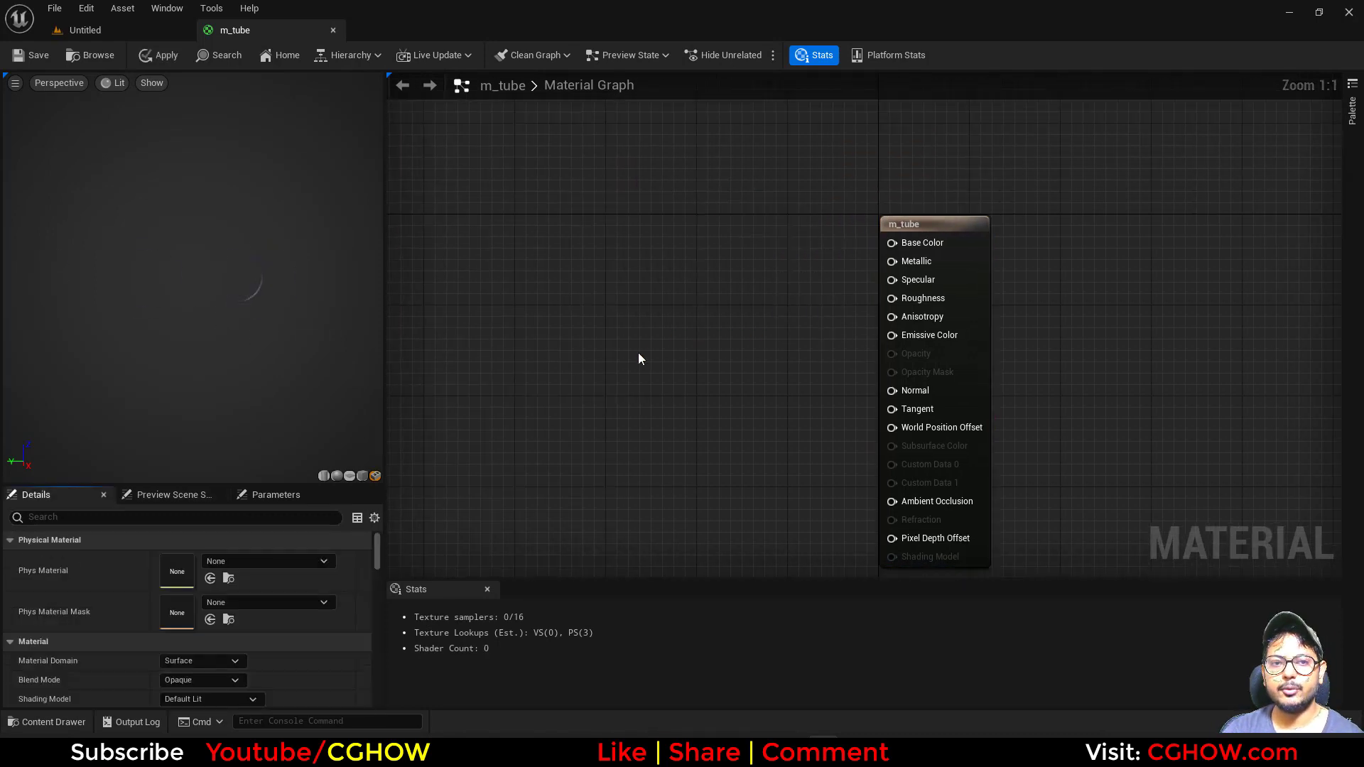
right_drag(588, 316, 539, 237)
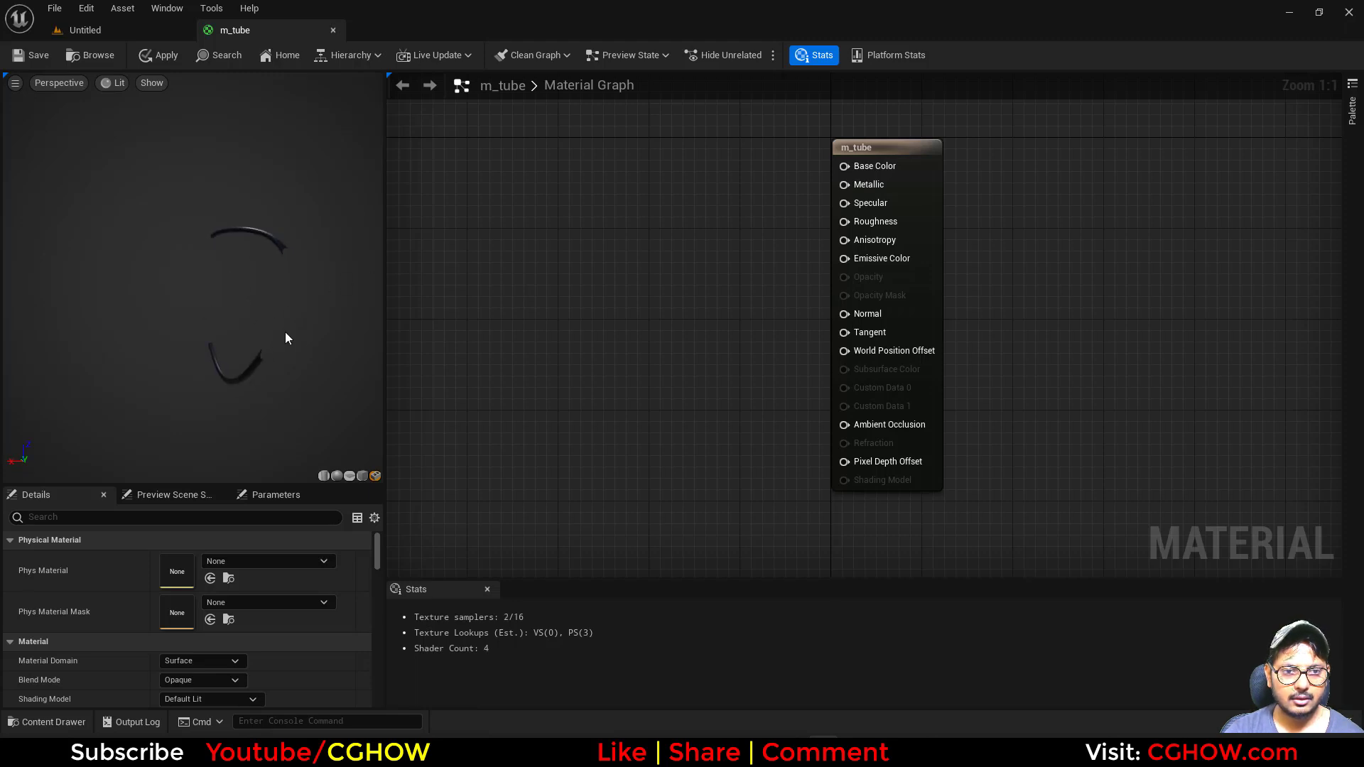
drag(286, 338, 312, 340)
Add a TexCoord[0] node and wire it into a new Mask (R G) component mask
right_drag(471, 348, 531, 346)
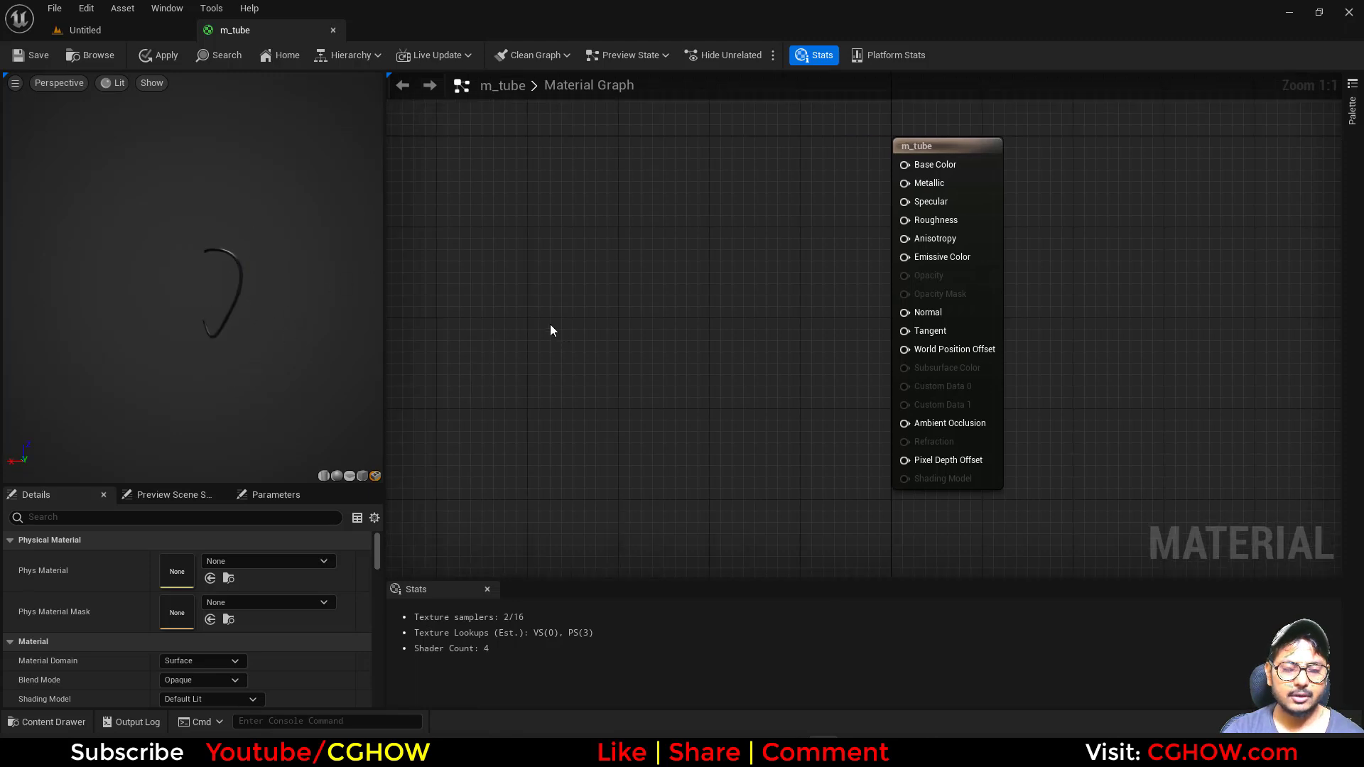
key(u)
click(437, 263)
right_drag(550, 296, 685, 310)
click(667, 275)
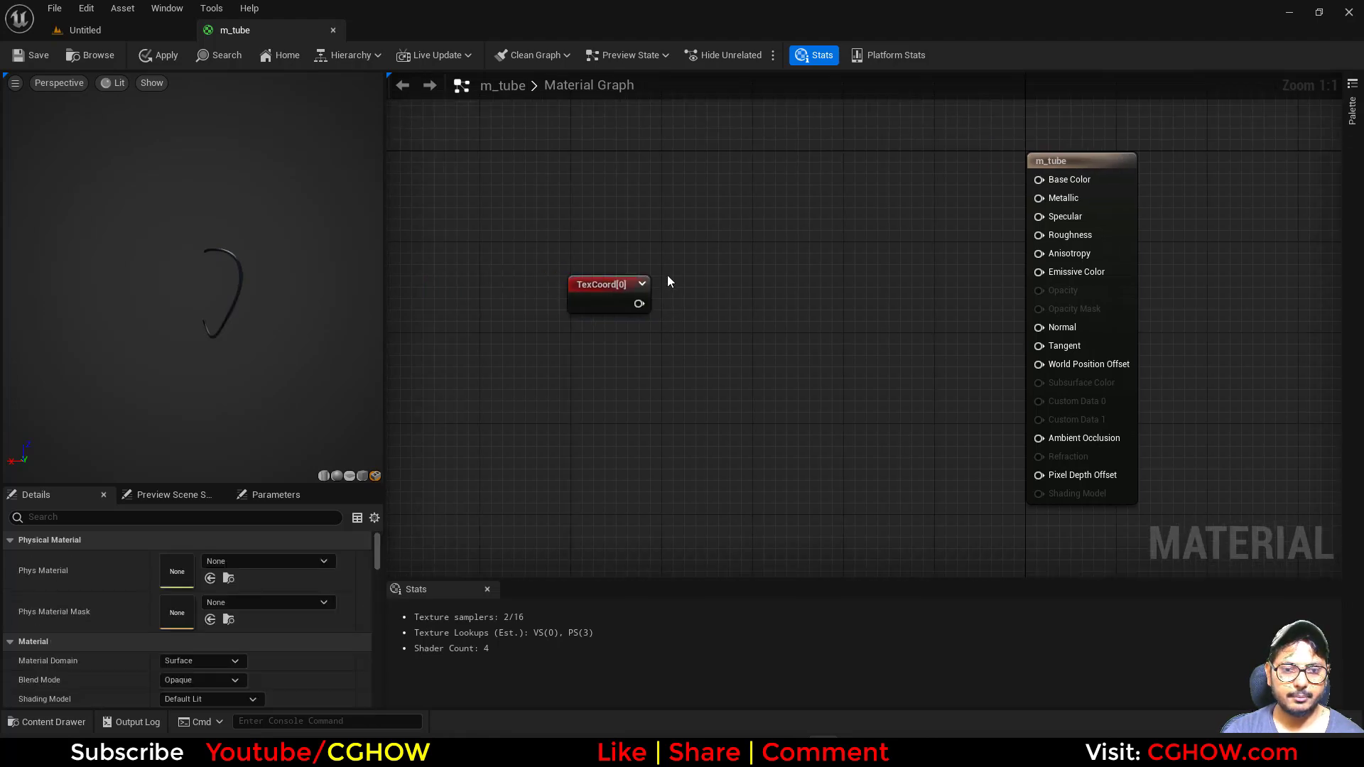
key(shift+c)
shift+click(645, 288)
drag(639, 304, 701, 281)
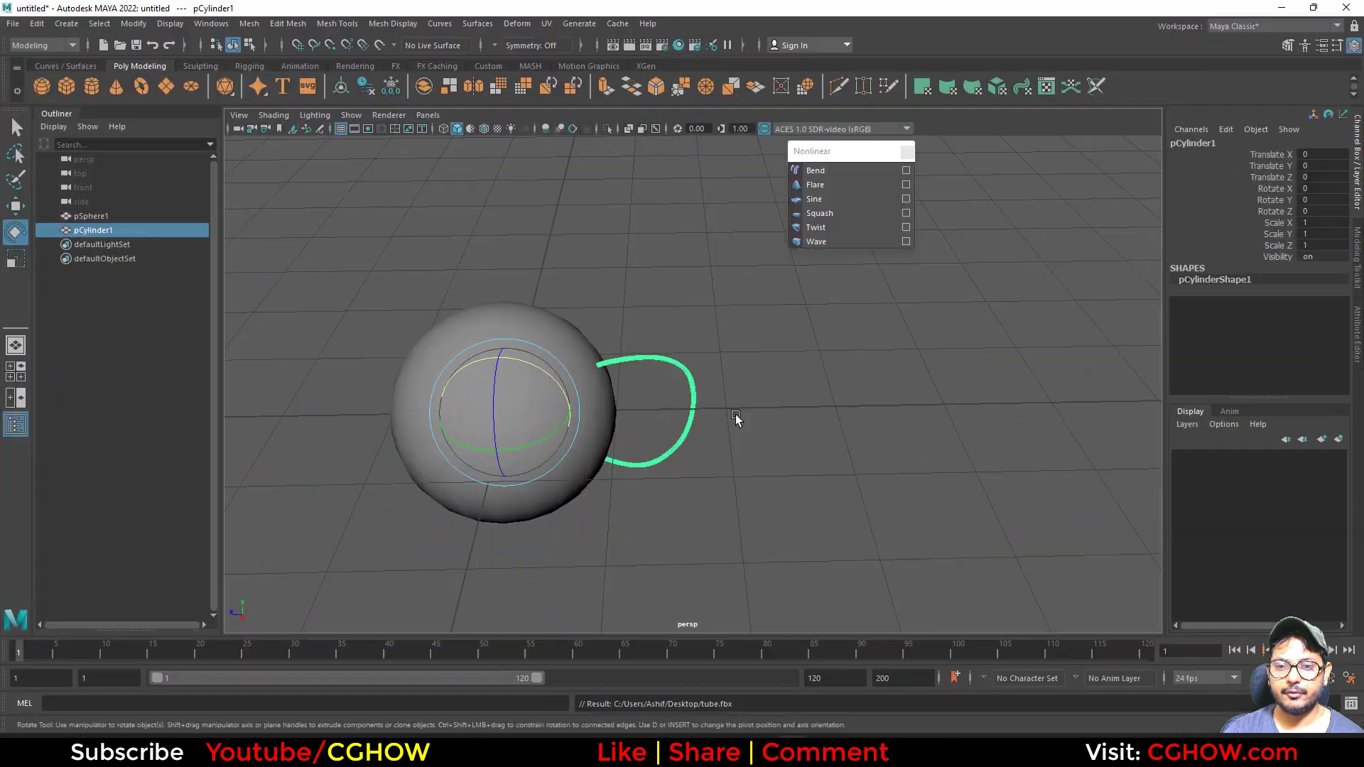
In the UV Editor, select all of the cylinder's UVs and normalize them to fill 0–1
click(1046, 86)
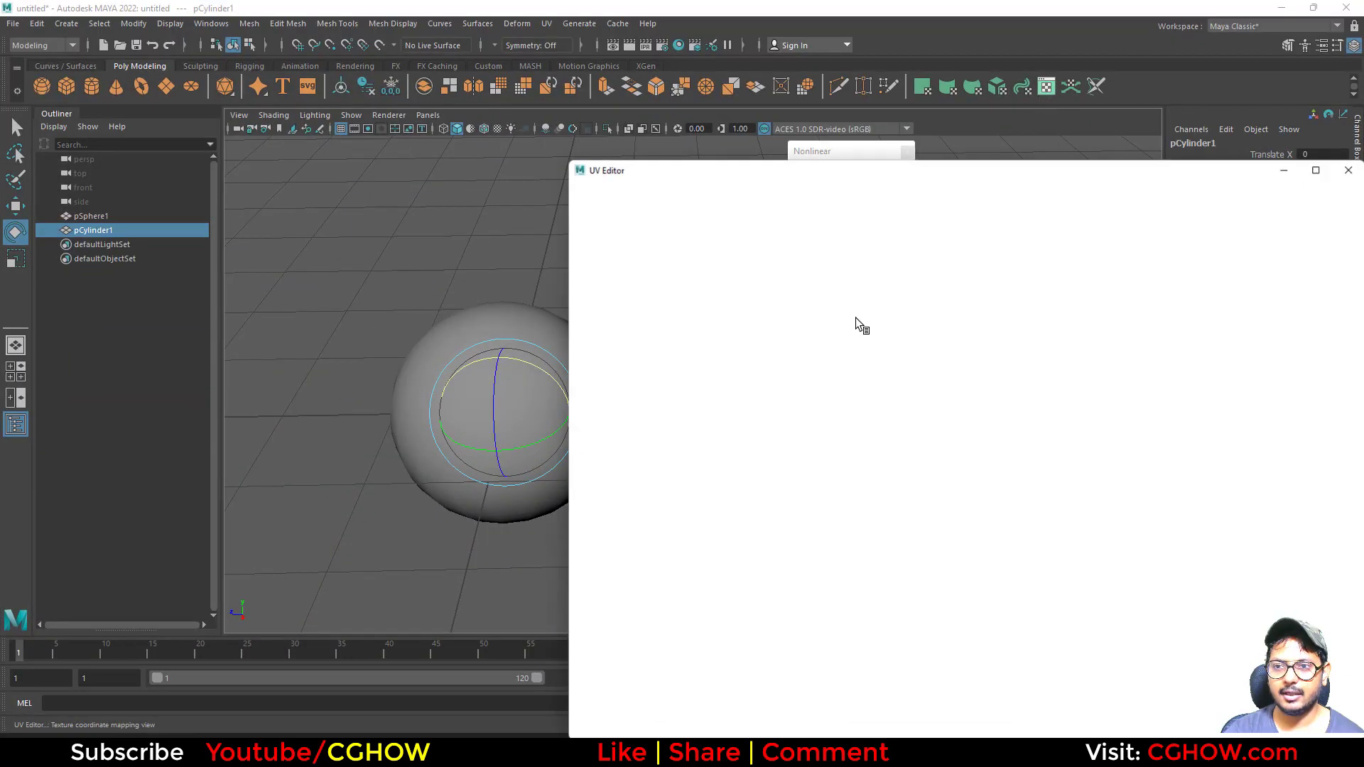
scroll(938, 460, down, 5)
click(1130, 110)
scroll(986, 413, down, 3)
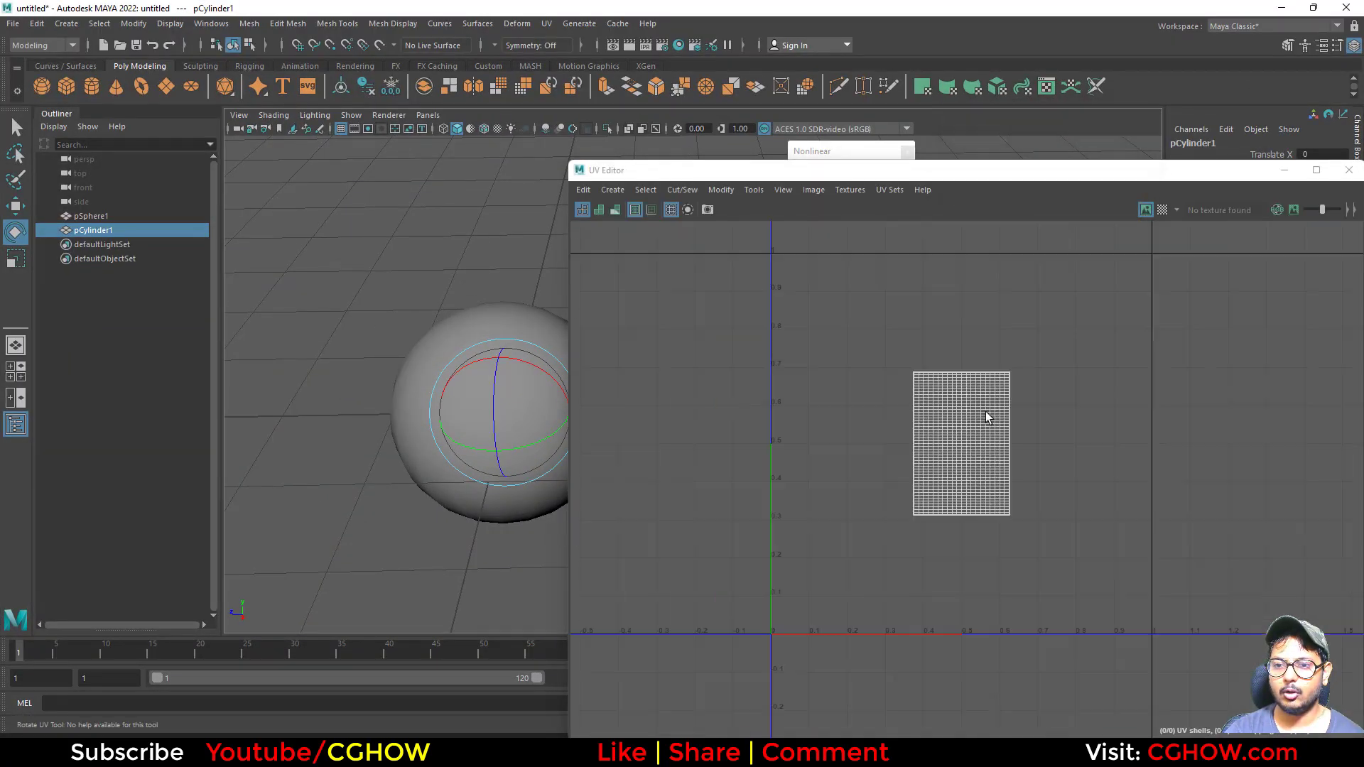
click(993, 417)
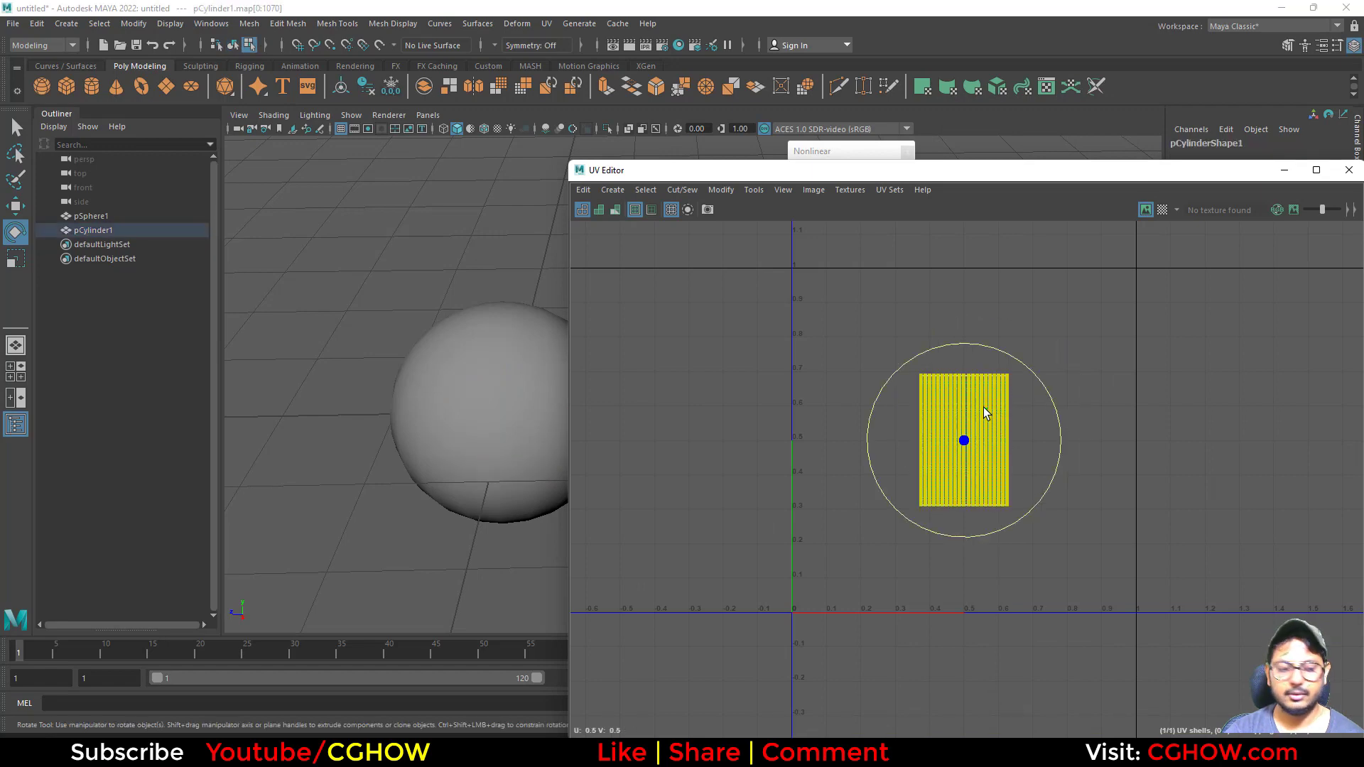
shift+right_drag(971, 401, 954, 367)
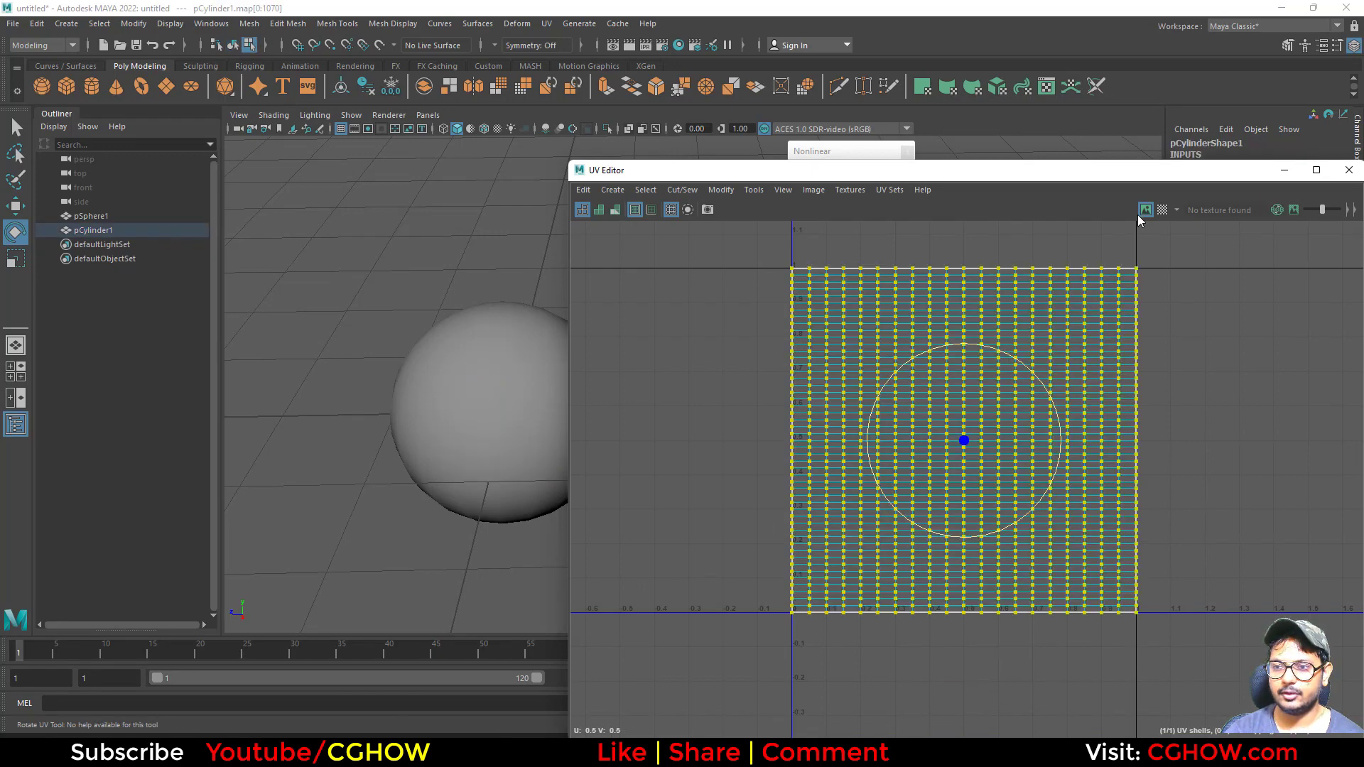
drag(1142, 177, 885, 209)
click(1091, 203)
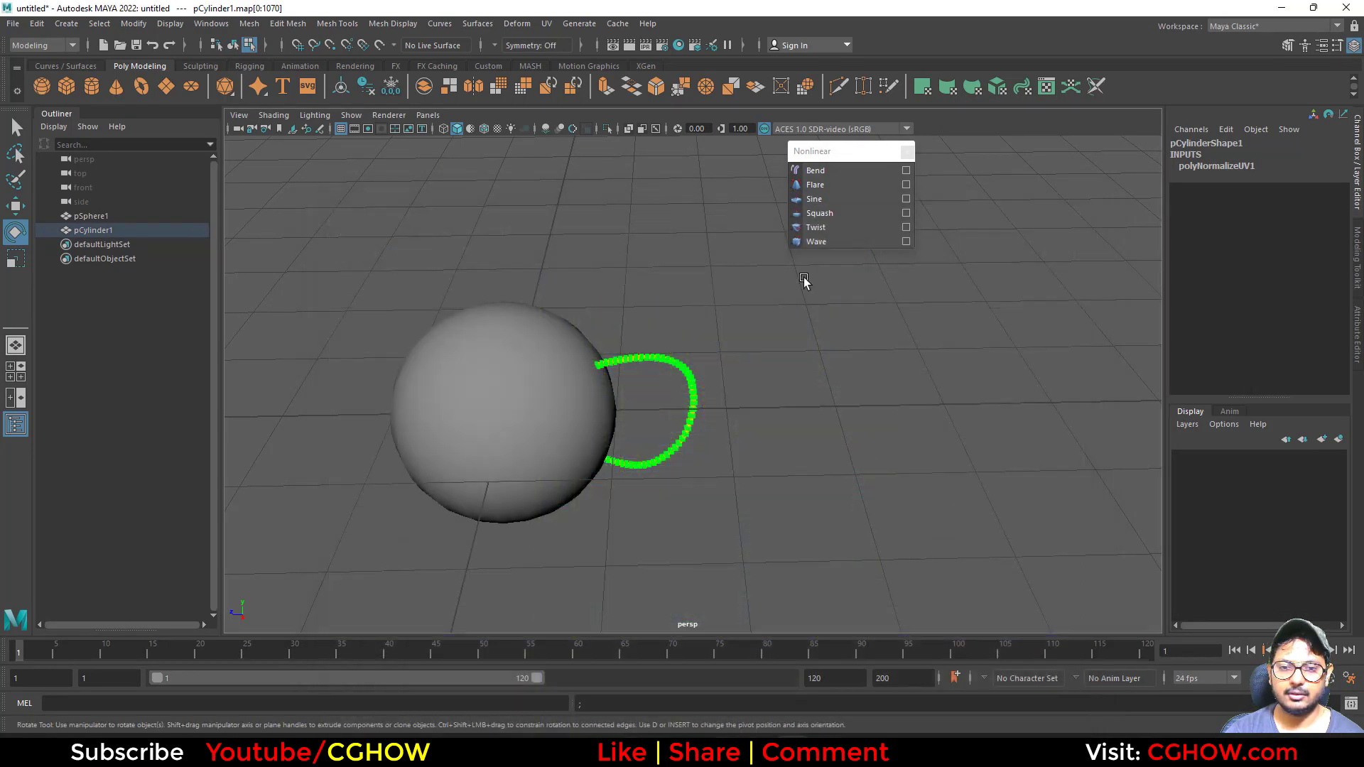
right_drag(700, 355, 770, 326)
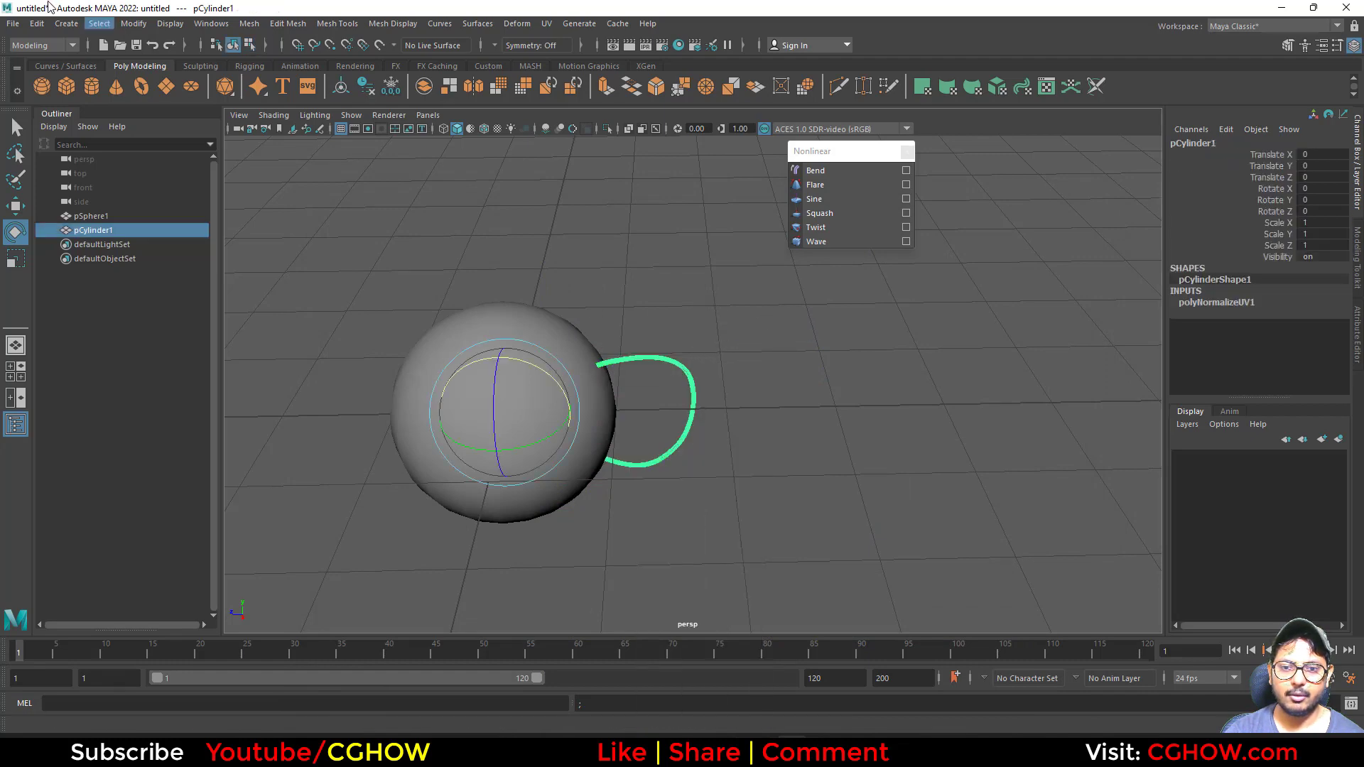
Export the selected cylinder over tube.fbx, confirm the overwrite, and minimize Maya
click(12, 23)
click(65, 209)
click(276, 220)
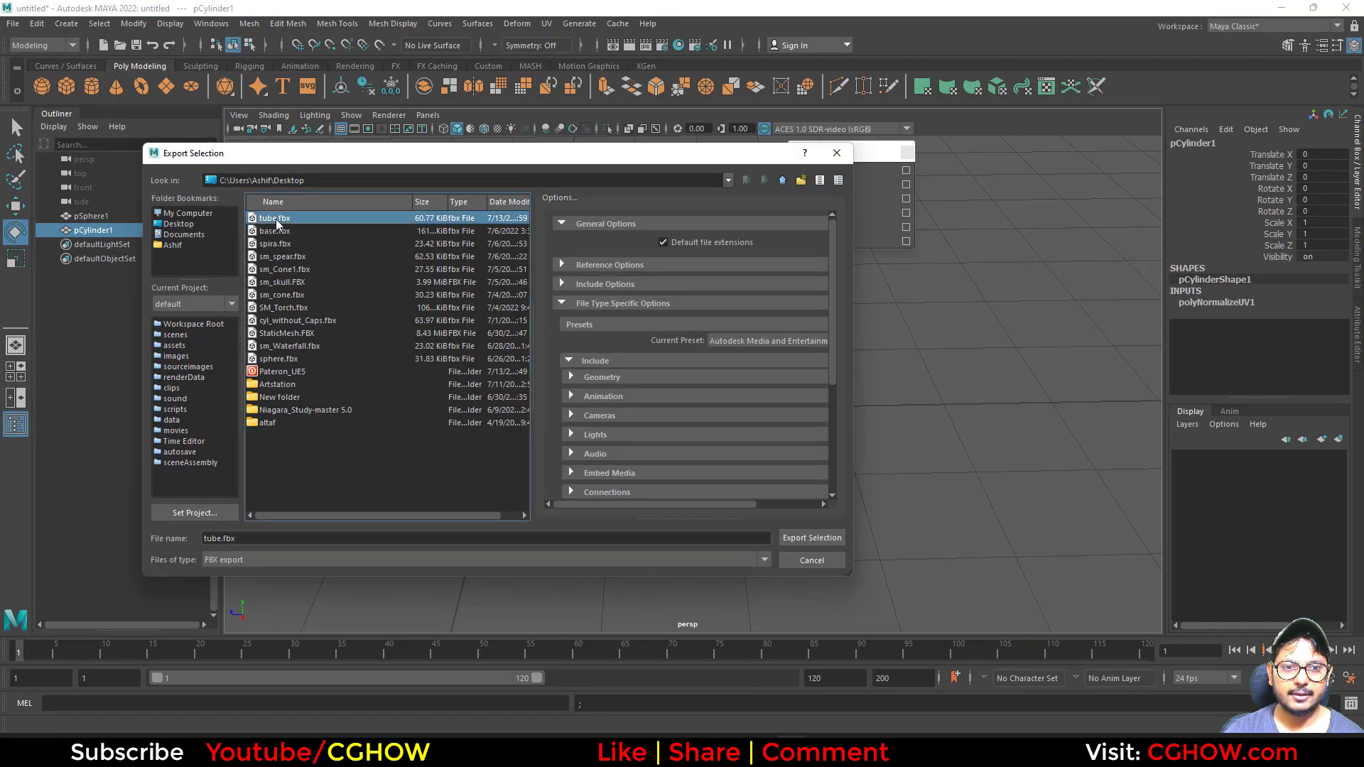
click(277, 223)
click(469, 383)
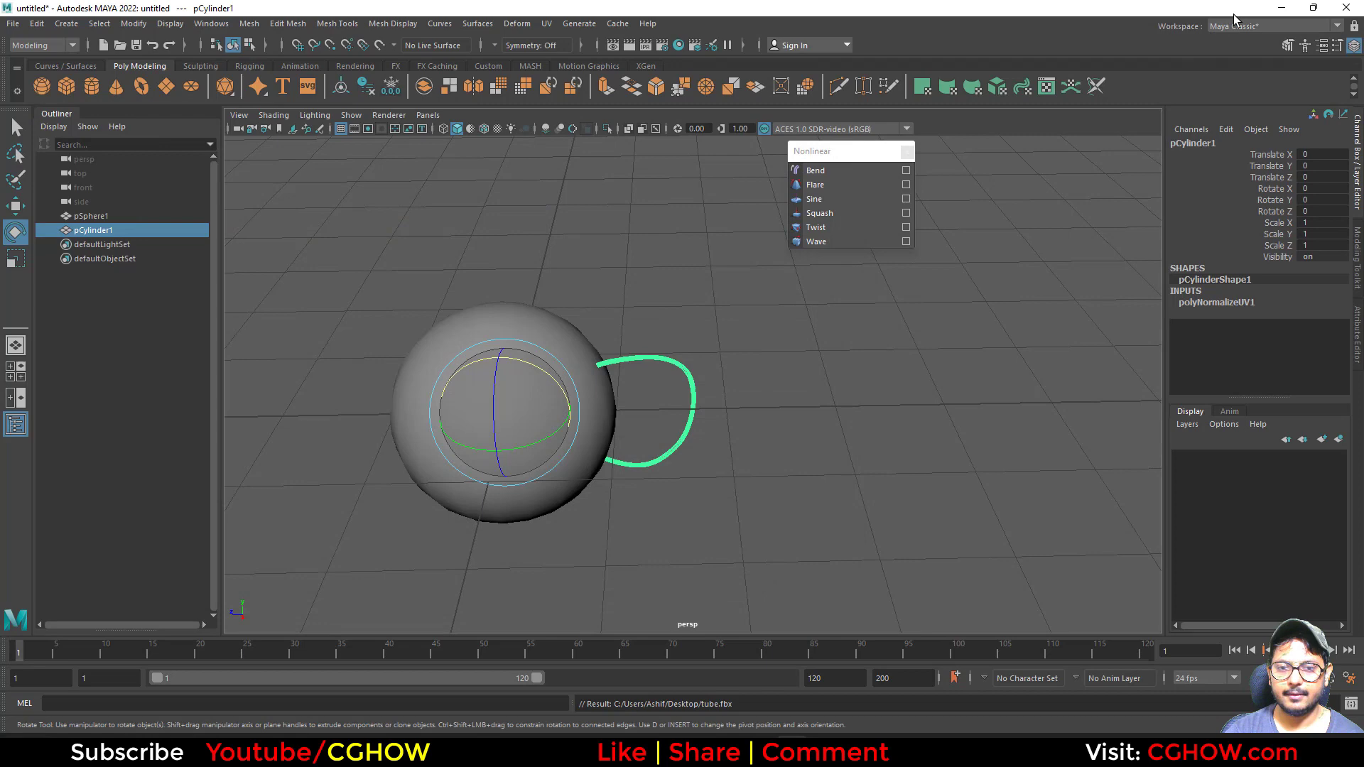
click(1278, 9)
Reimport the tube mesh from the Content Browser
click(89, 31)
right_click(255, 469)
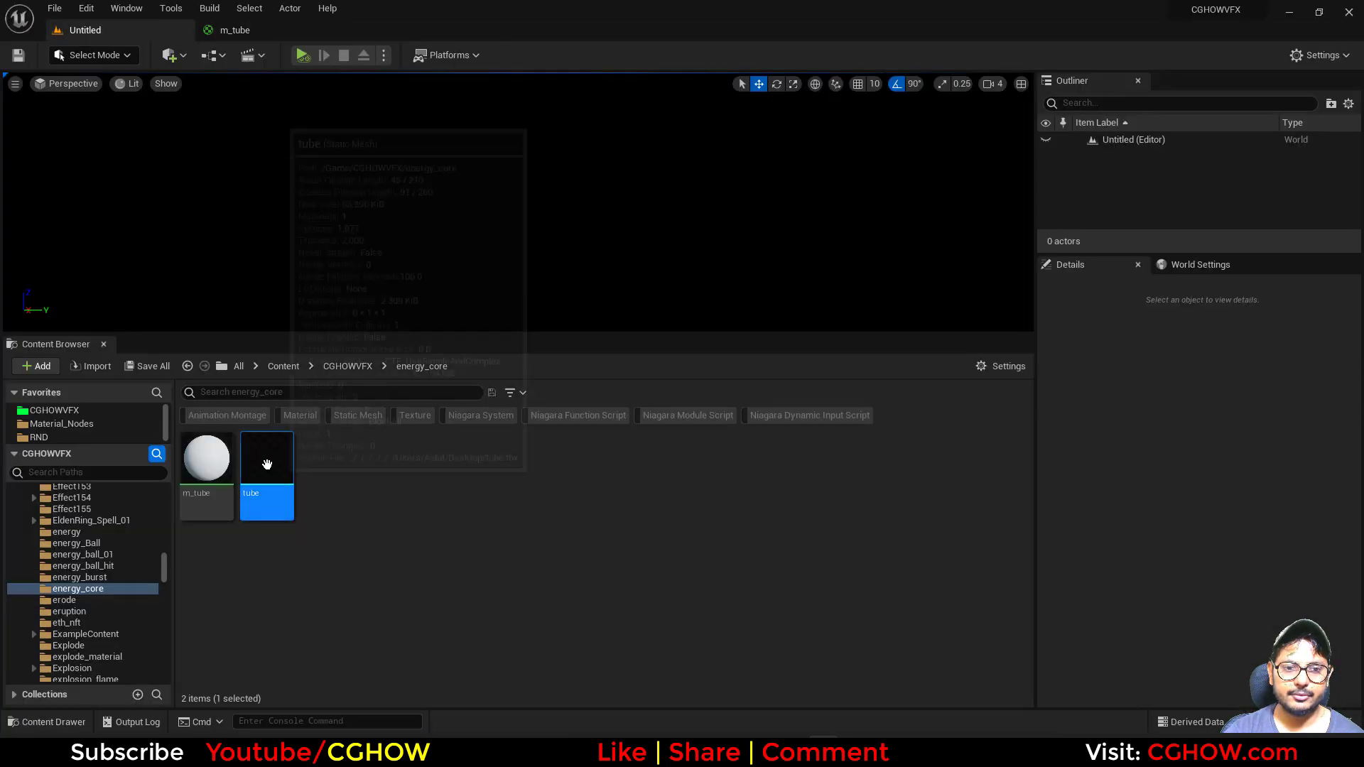
click(348, 325)
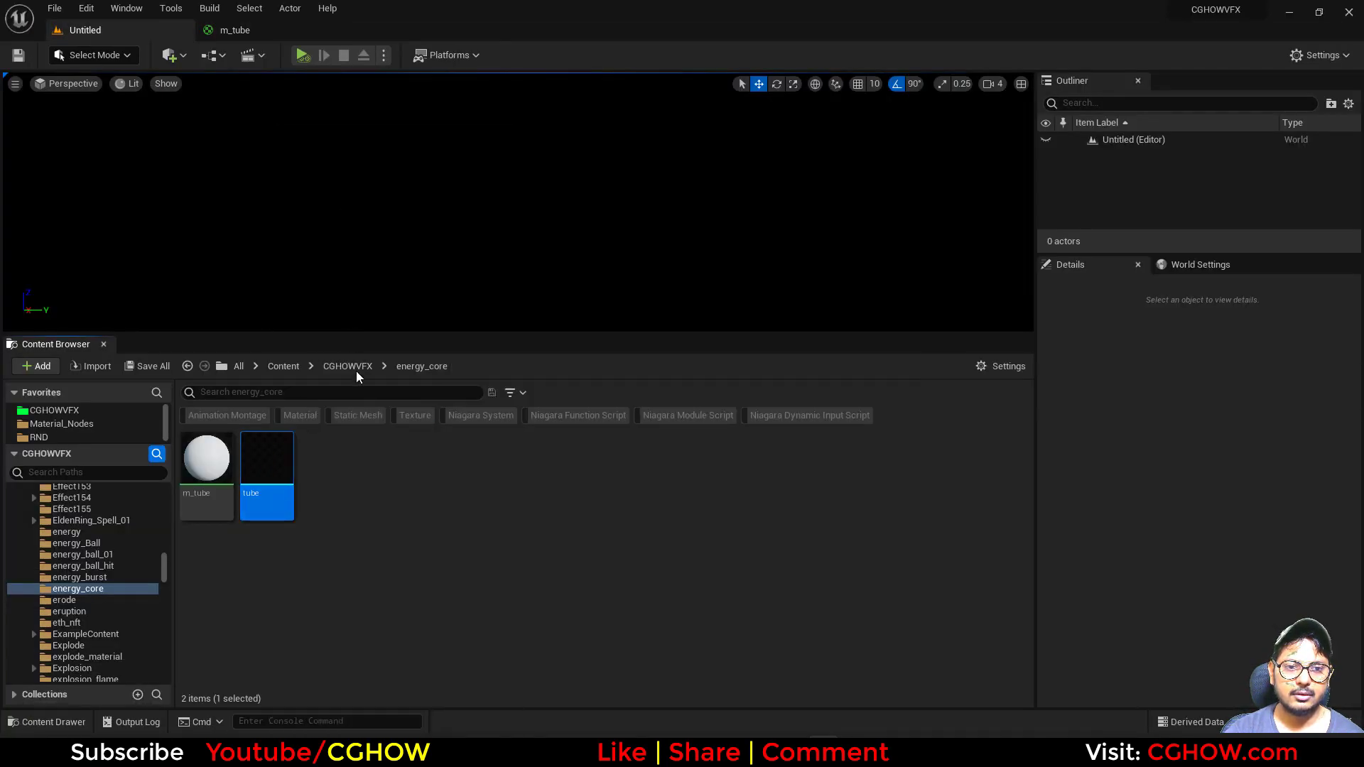
Preview the Mask node on the tube and uncheck R so only the G channel remains
click(280, 30)
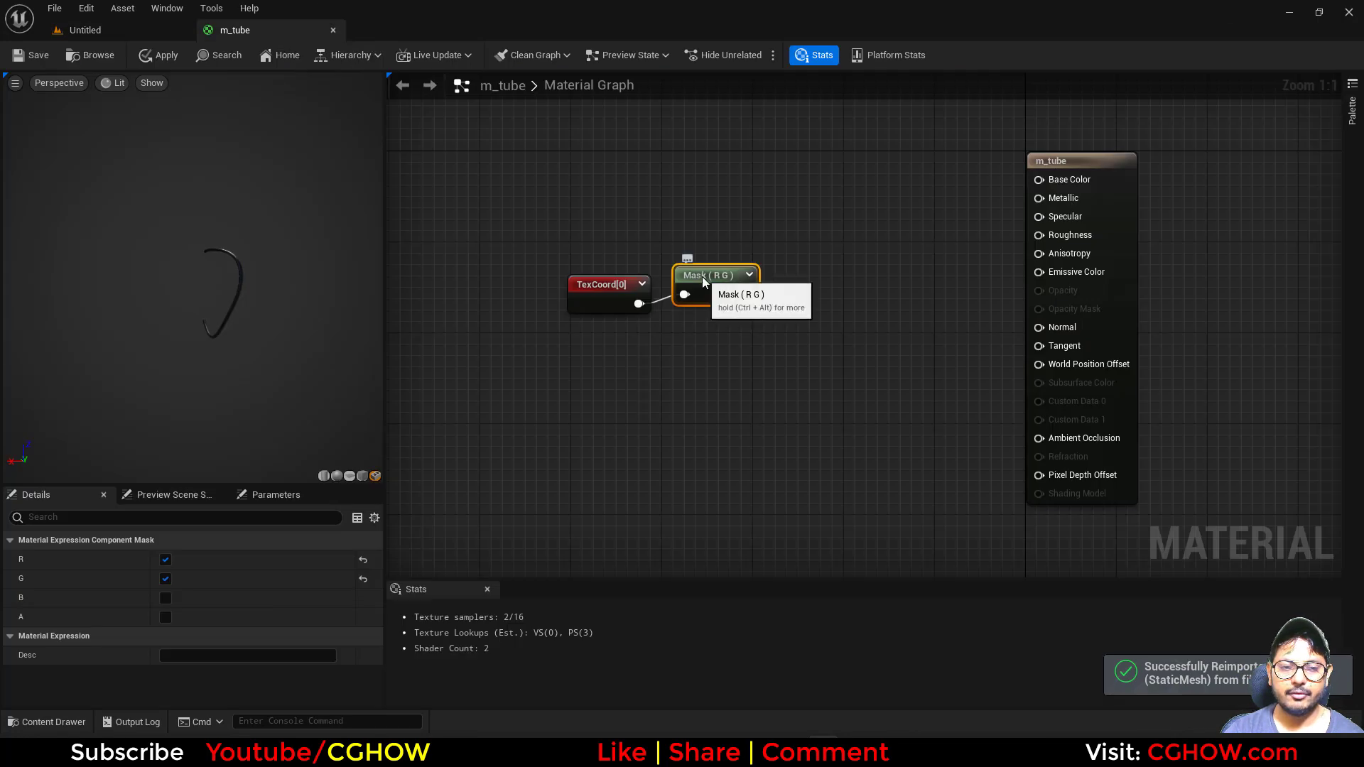
key(space)
click(165, 559)
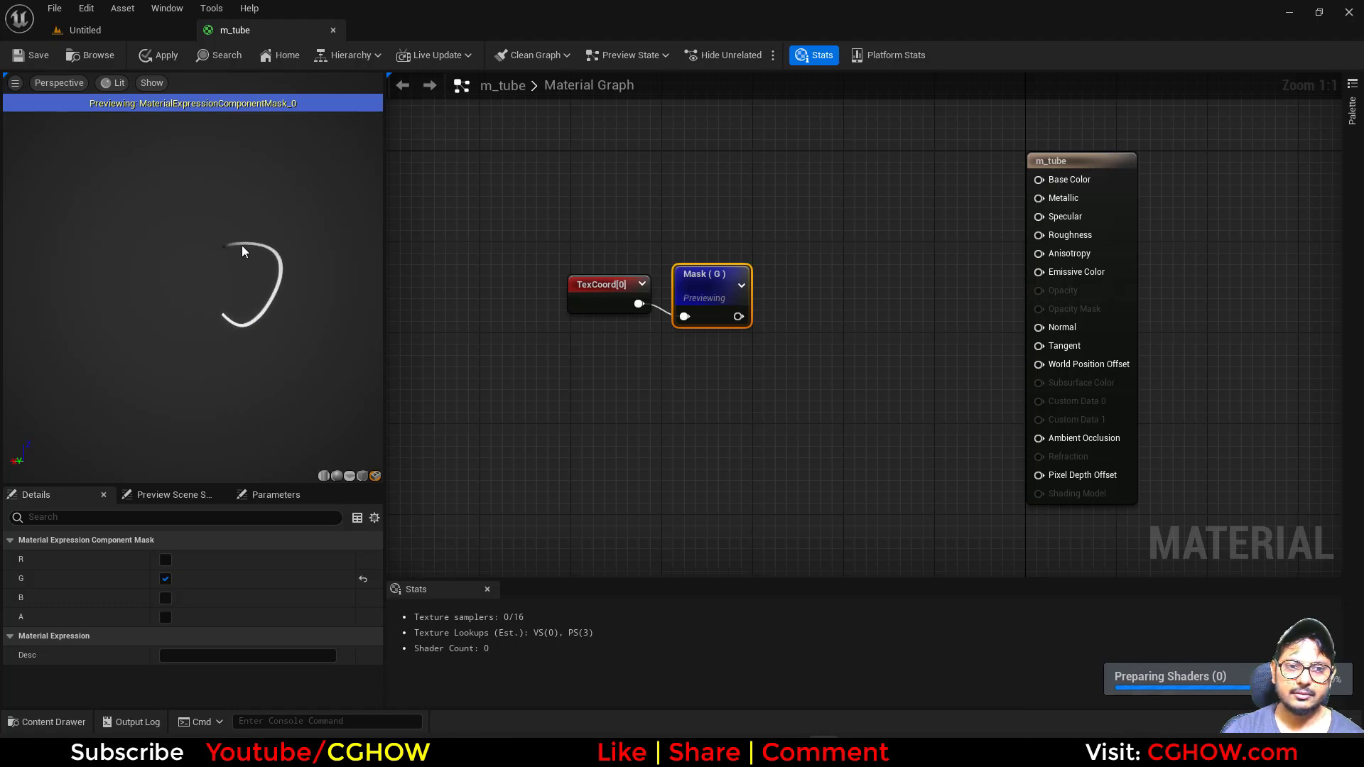
drag(267, 259, 254, 264)
click(775, 287)
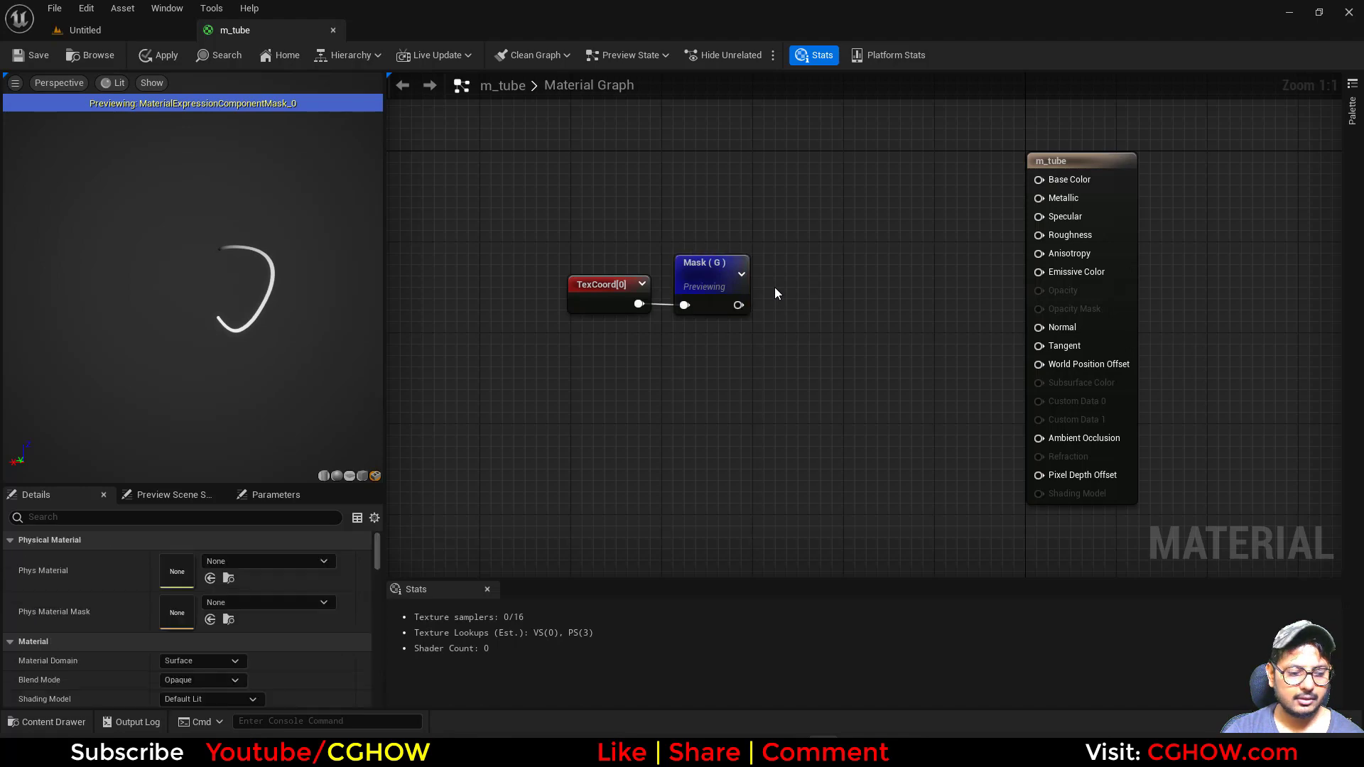
Add a Sine node after the Mask with period 2 and preview it
drag(737, 305, 770, 292)
text(sine)
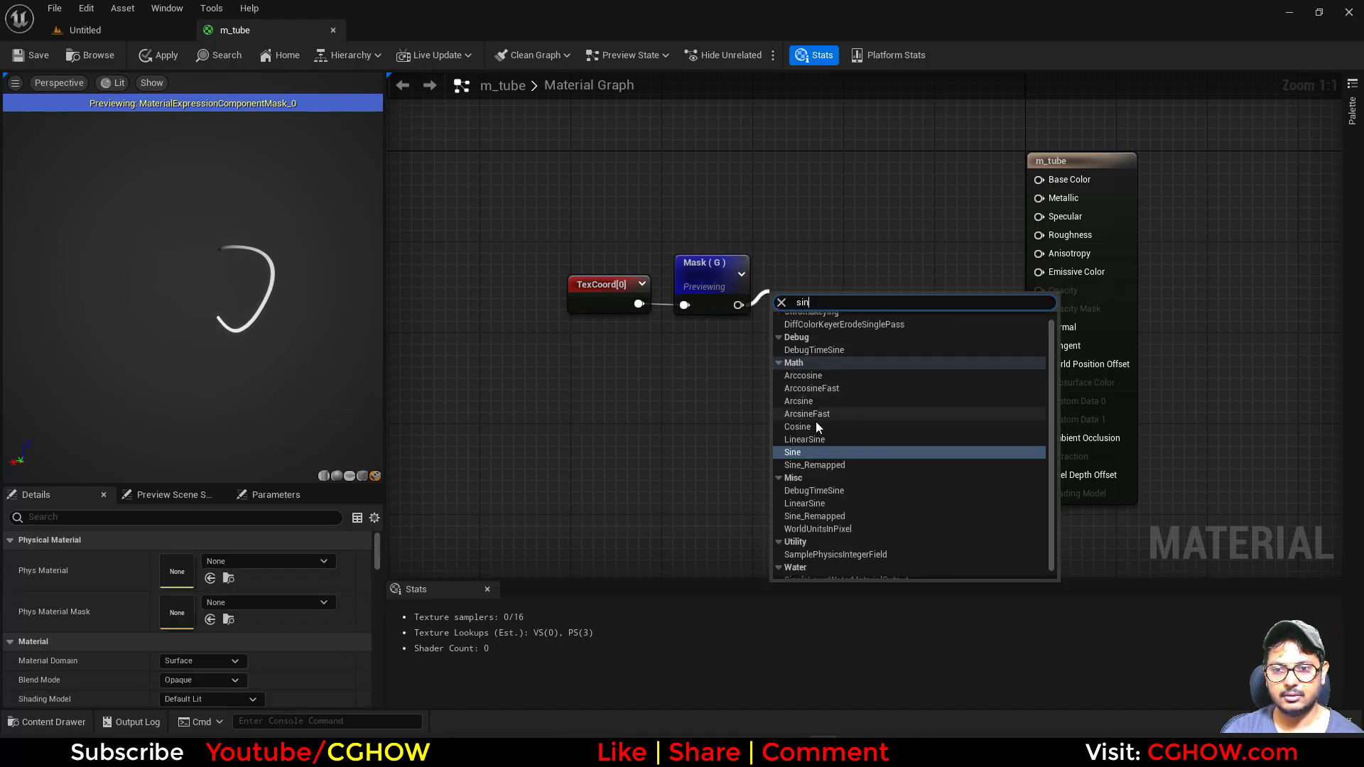
click(805, 453)
click(226, 559)
text(2)
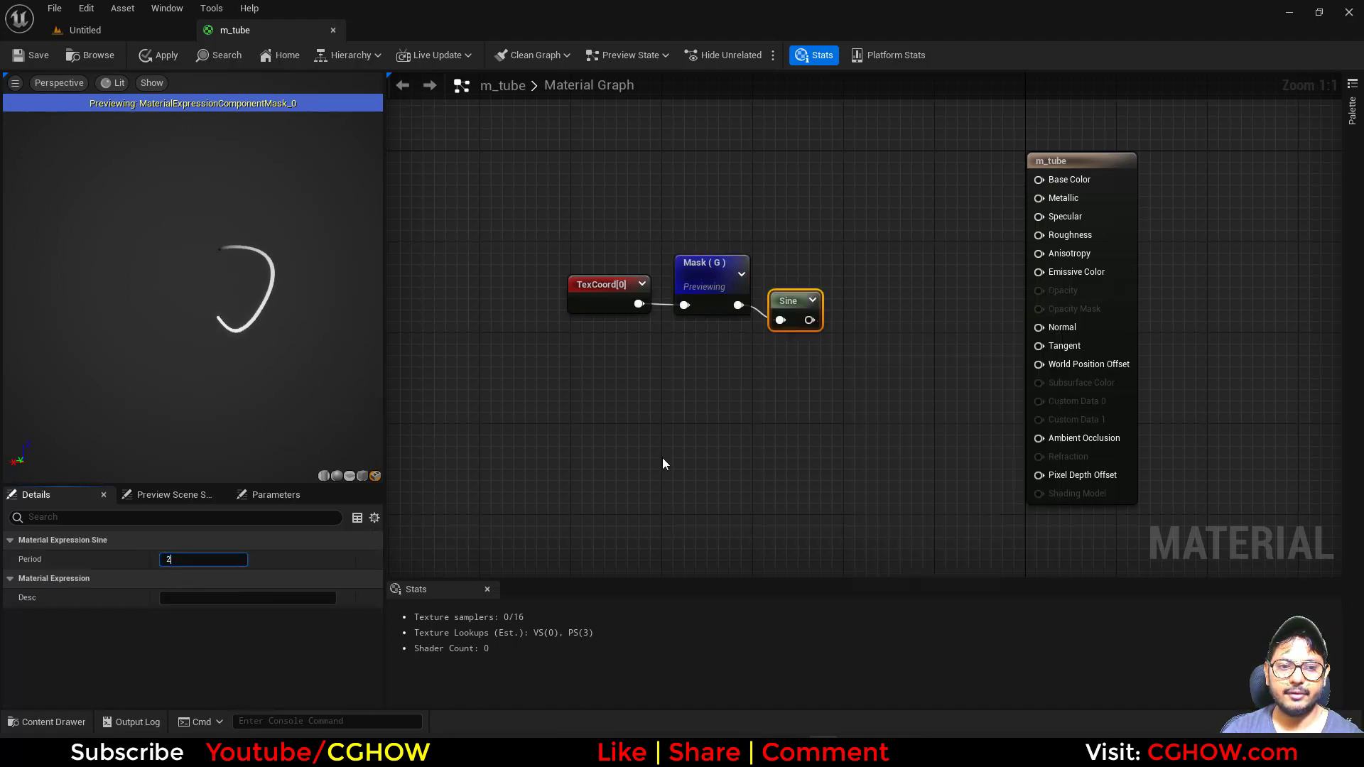
drag(795, 302, 802, 288)
key(space)
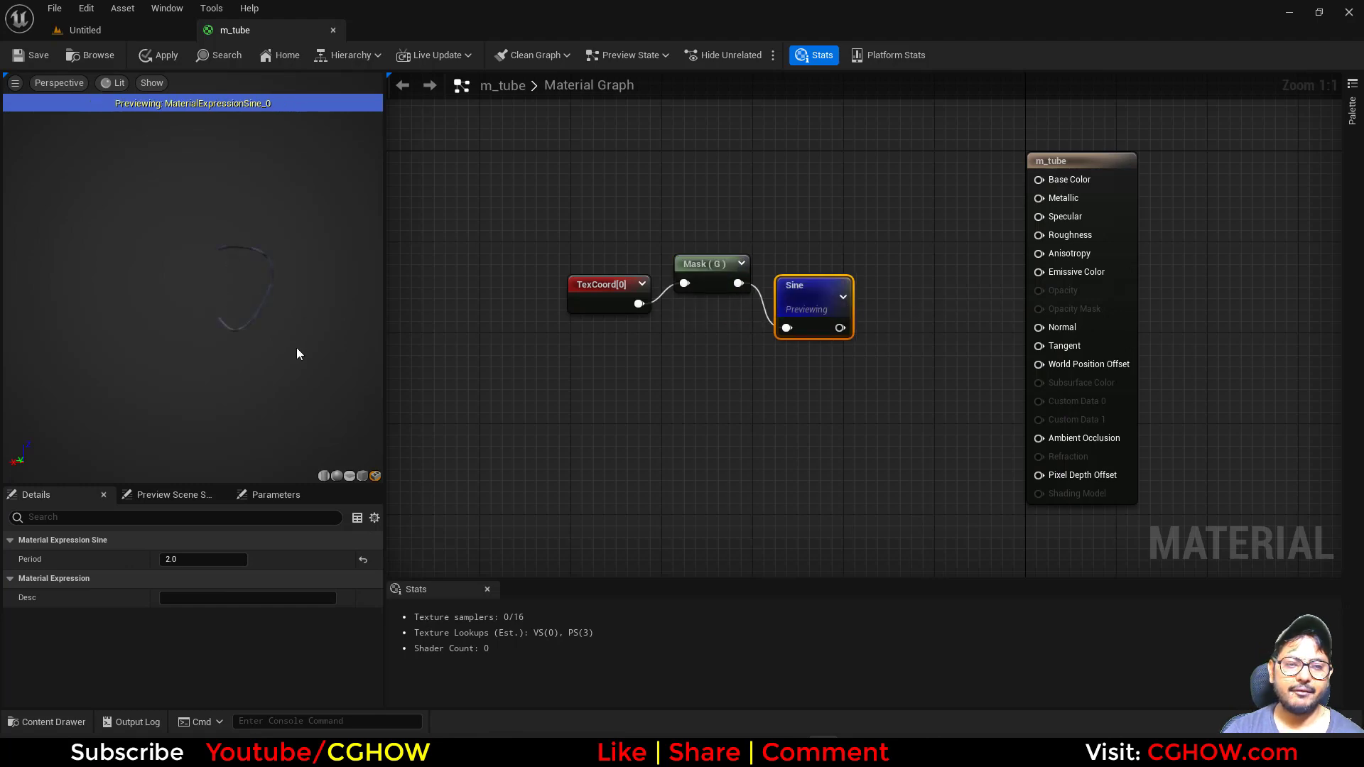
drag(702, 266, 705, 277)
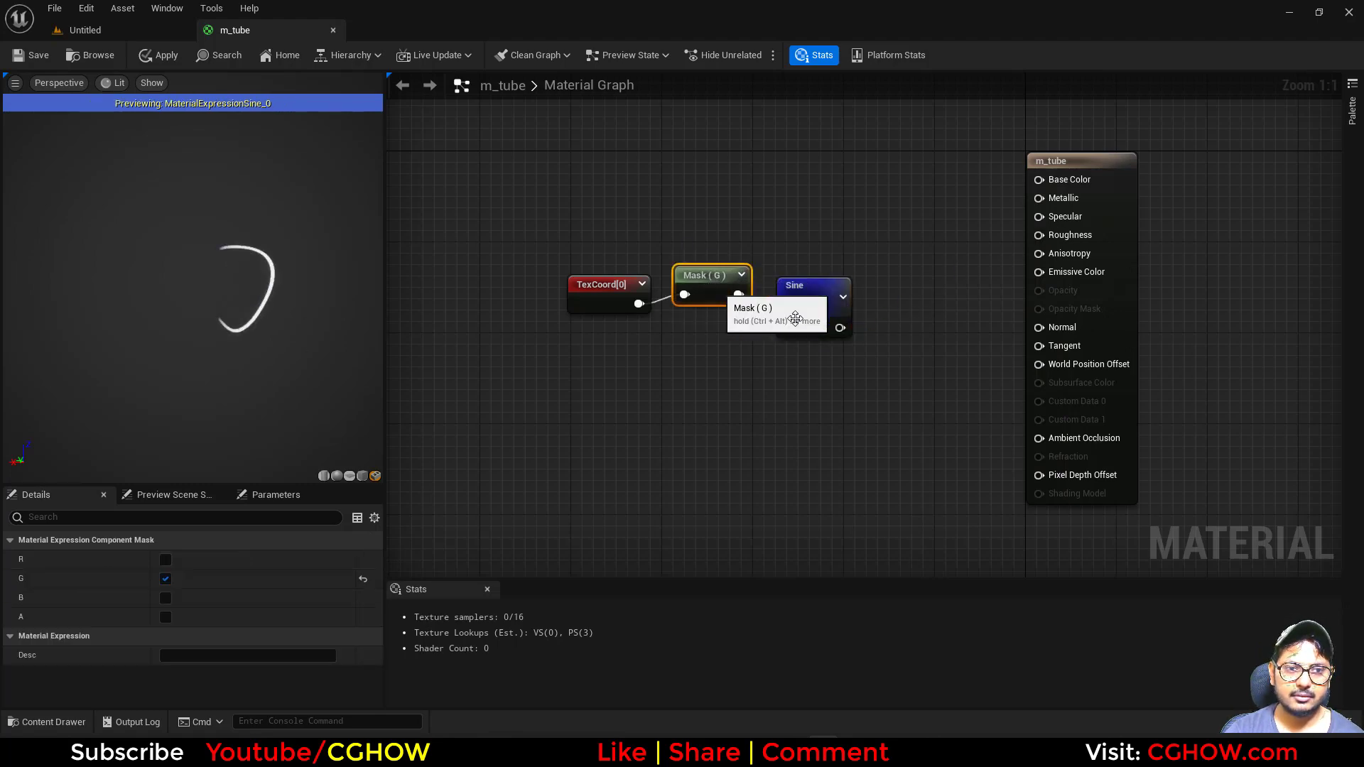
drag(816, 296, 880, 298)
click(858, 271)
Place a Power node after Sine with exponent 20 and preview the thin band
key(e)
click(859, 270)
key(space)
click(198, 561)
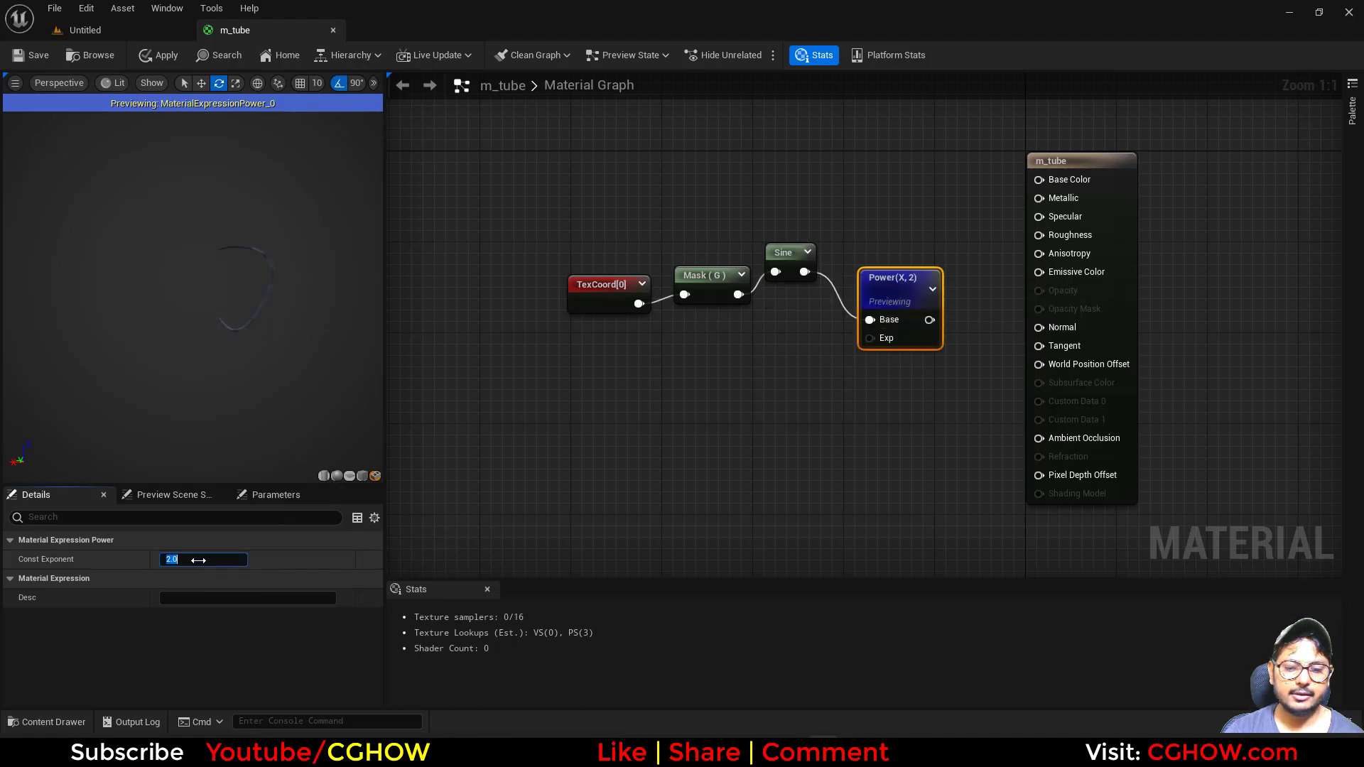
text(20)
key(Return)
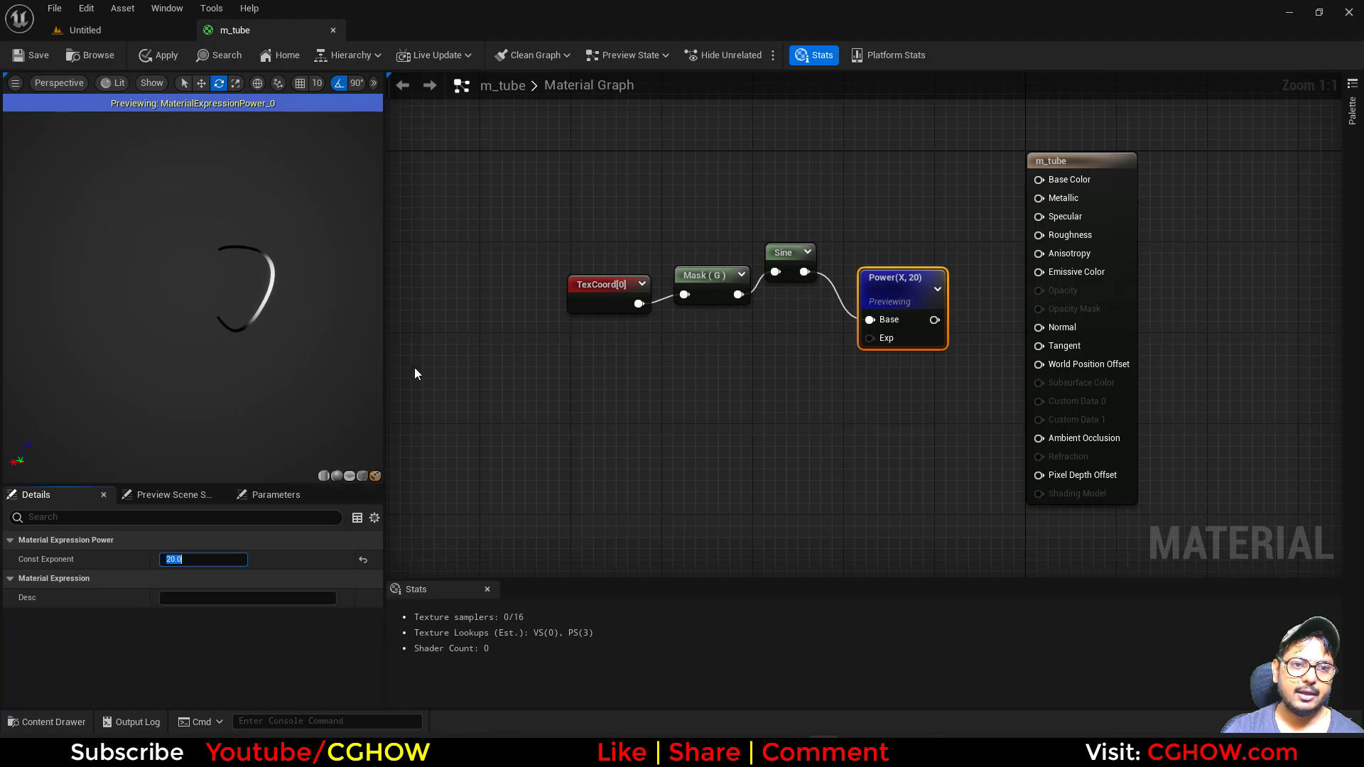
drag(270, 338, 288, 339)
Rearrange the graph nodes and create a Multiply node fed by the Power output
right_drag(929, 356, 813, 344)
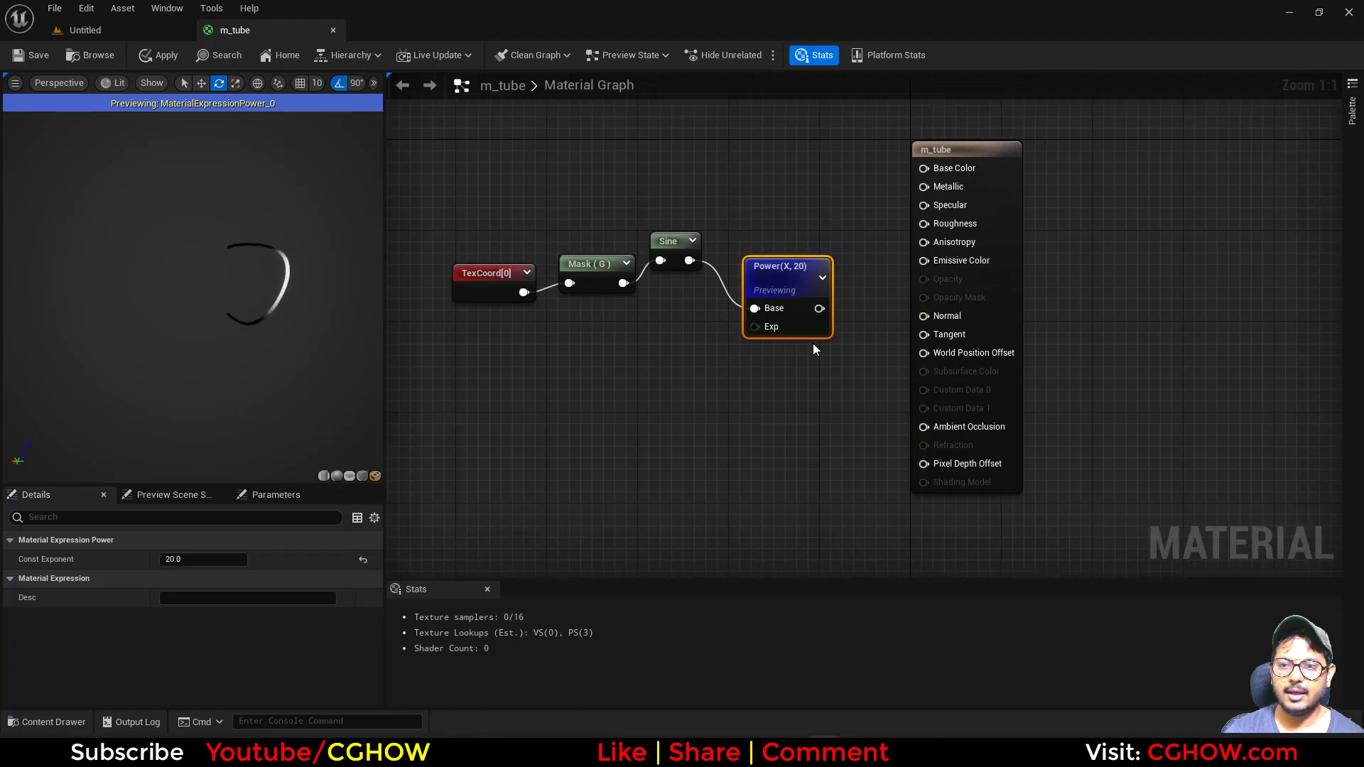
drag(989, 224, 1080, 155)
drag(817, 266, 819, 356)
Add a VertexNormalWS node and connect it to the Multiply's B input
right_click(665, 403)
text(ver)
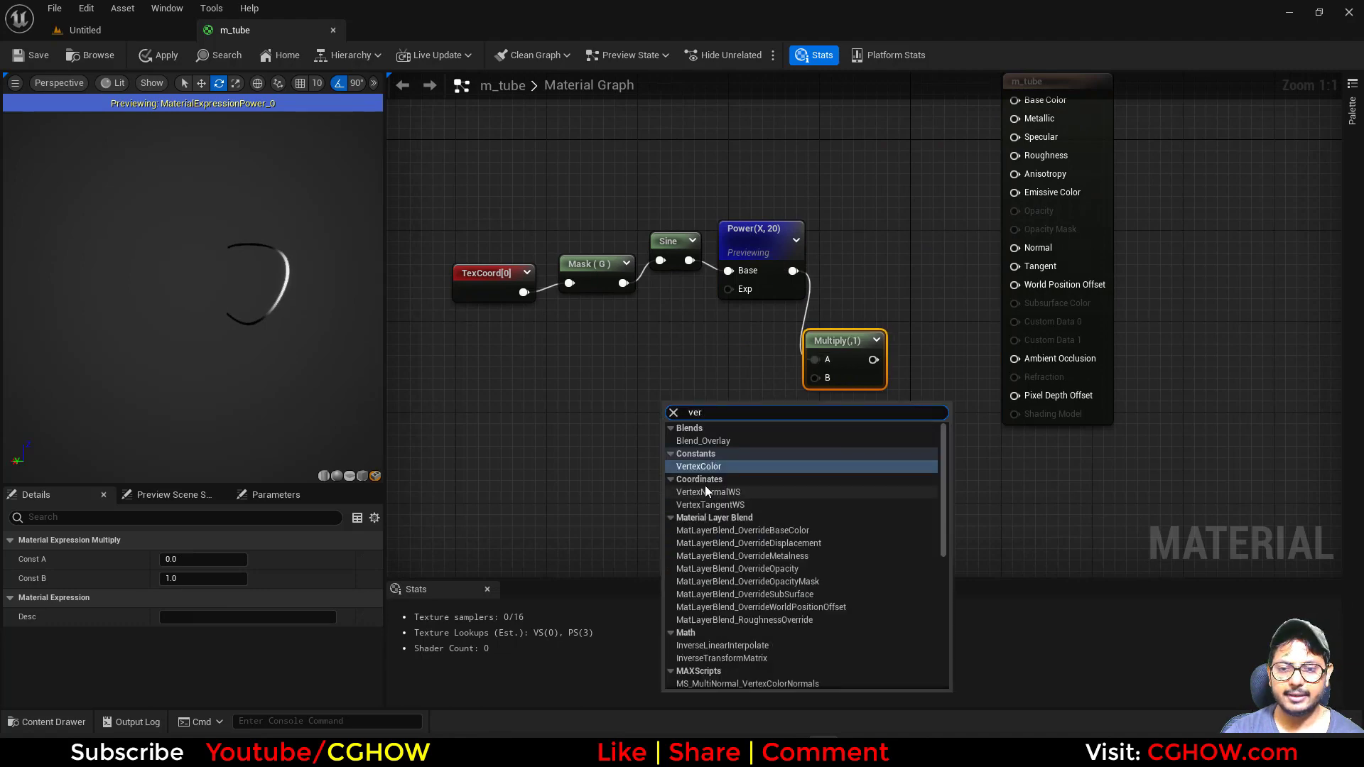
click(711, 492)
drag(754, 440, 815, 377)
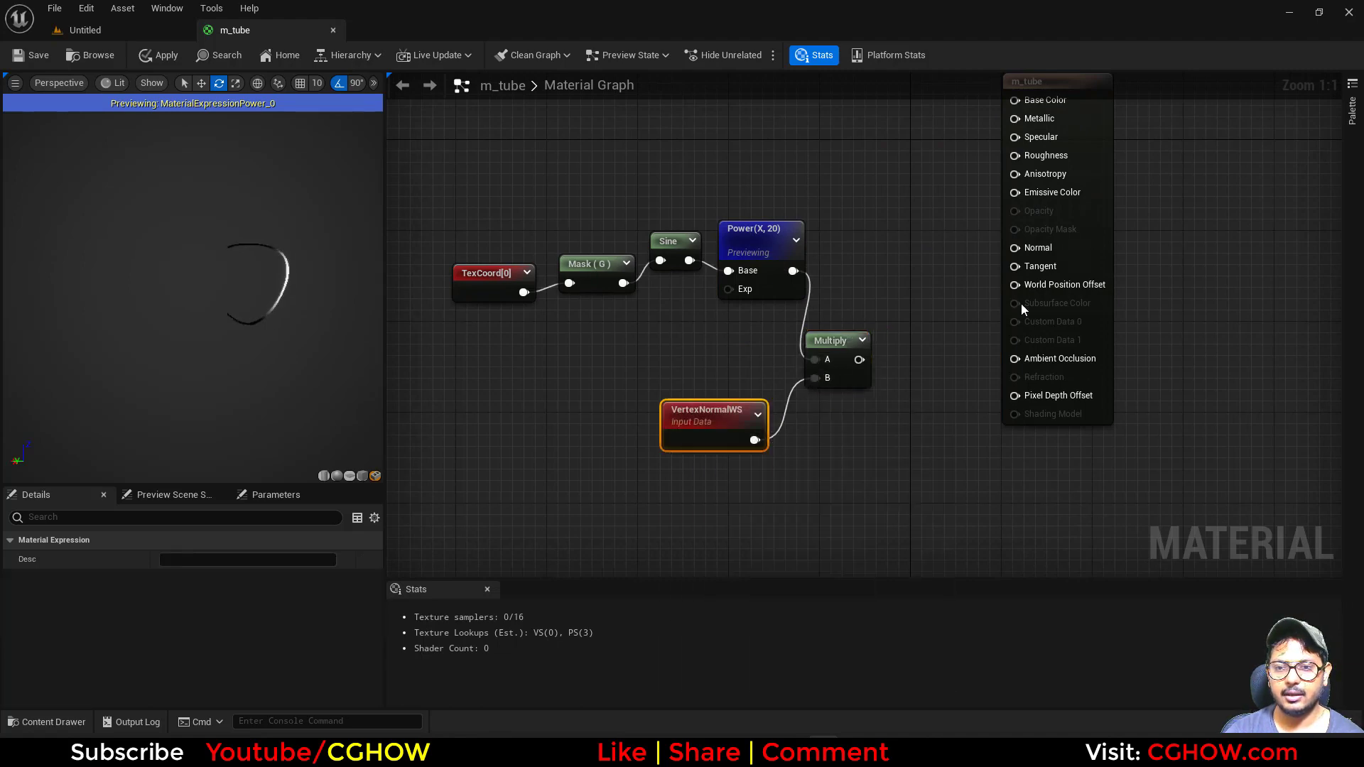
drag(1110, 220, 1201, 222)
right_drag(939, 357, 837, 379)
Chain a second Multiply into World Position Offset and wire Power into Emissive Color
key(m)
click(798, 351)
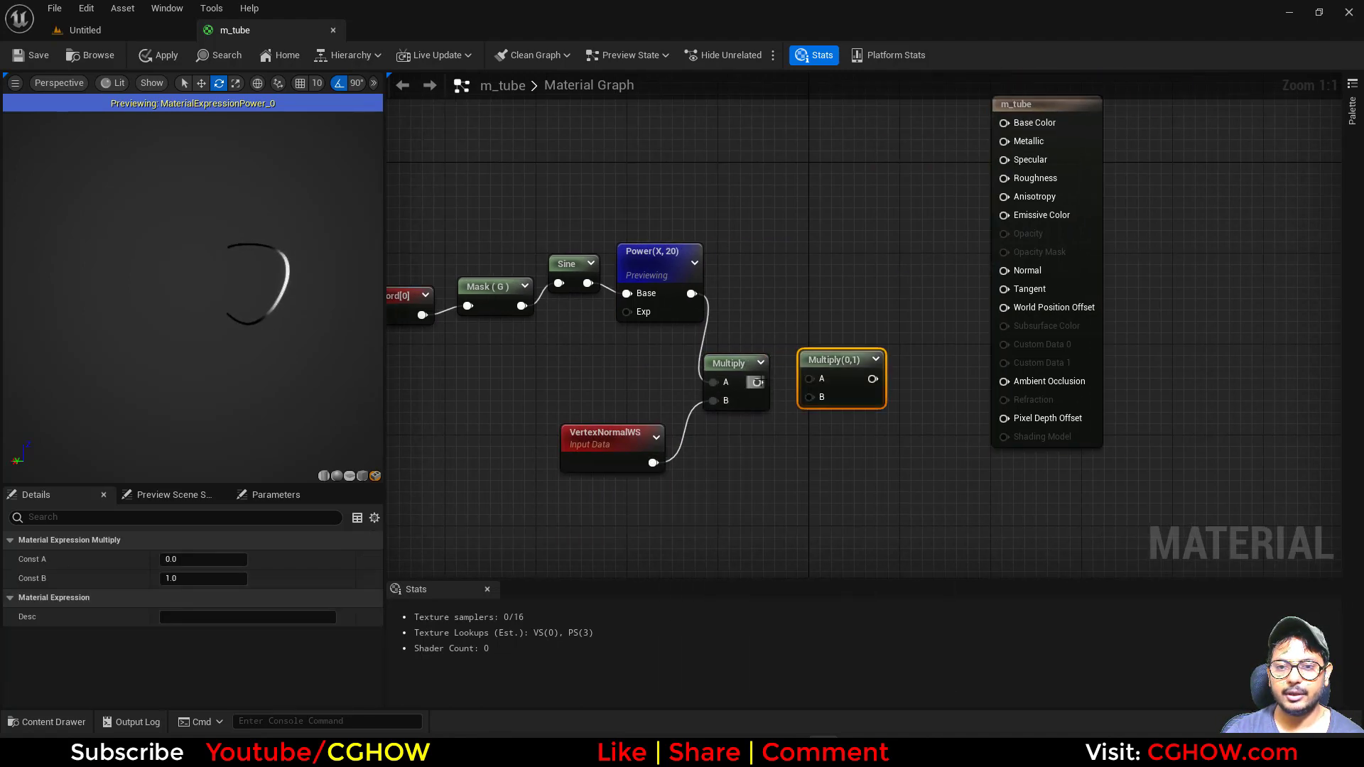
drag(757, 382, 824, 377)
drag(873, 379, 1004, 308)
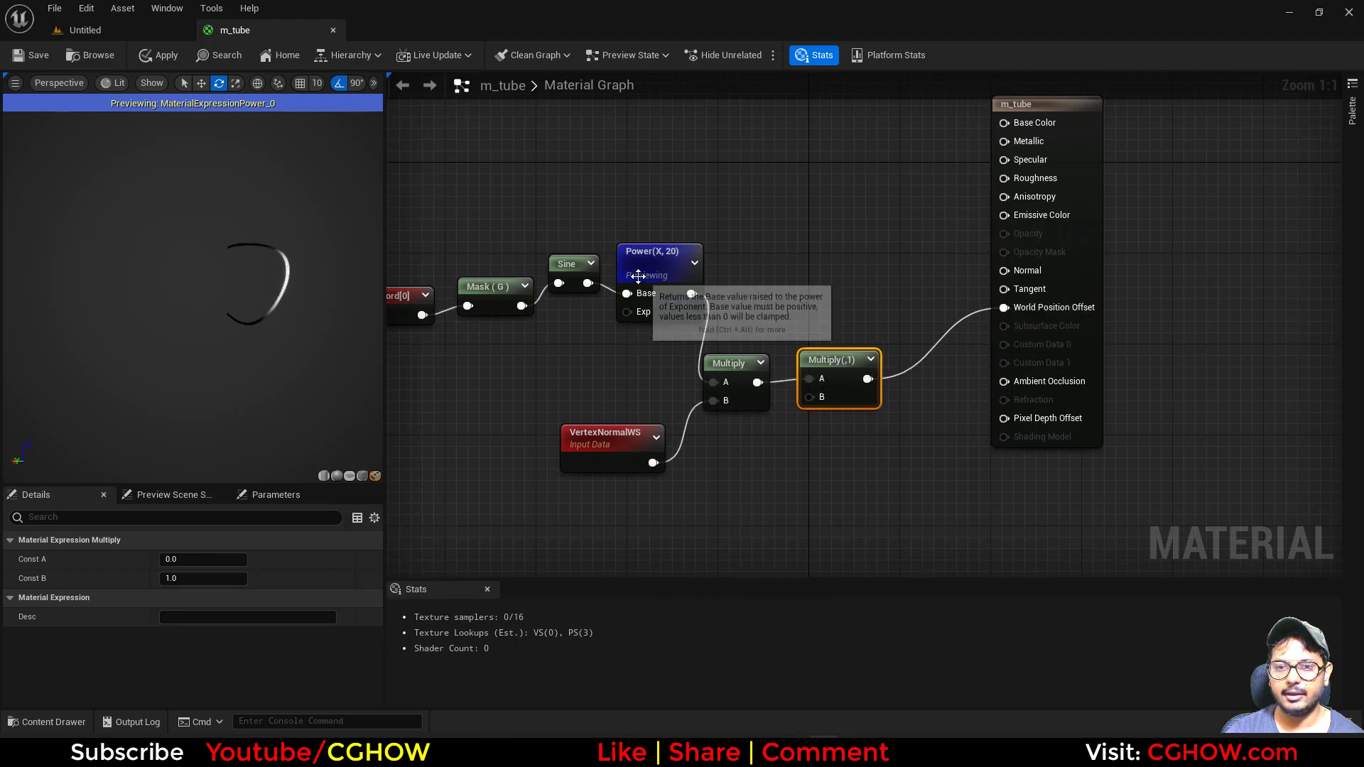
drag(689, 293, 1004, 215)
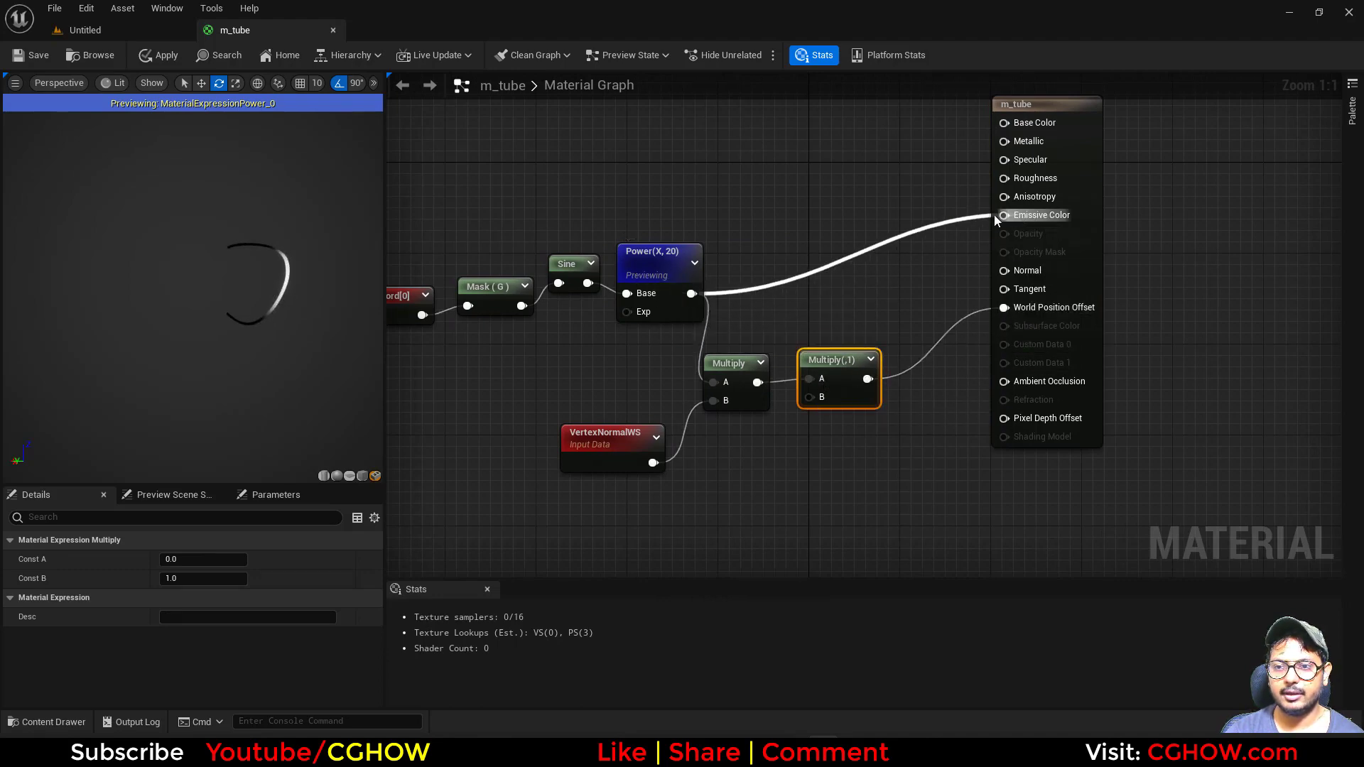
click(650, 253)
key(space)
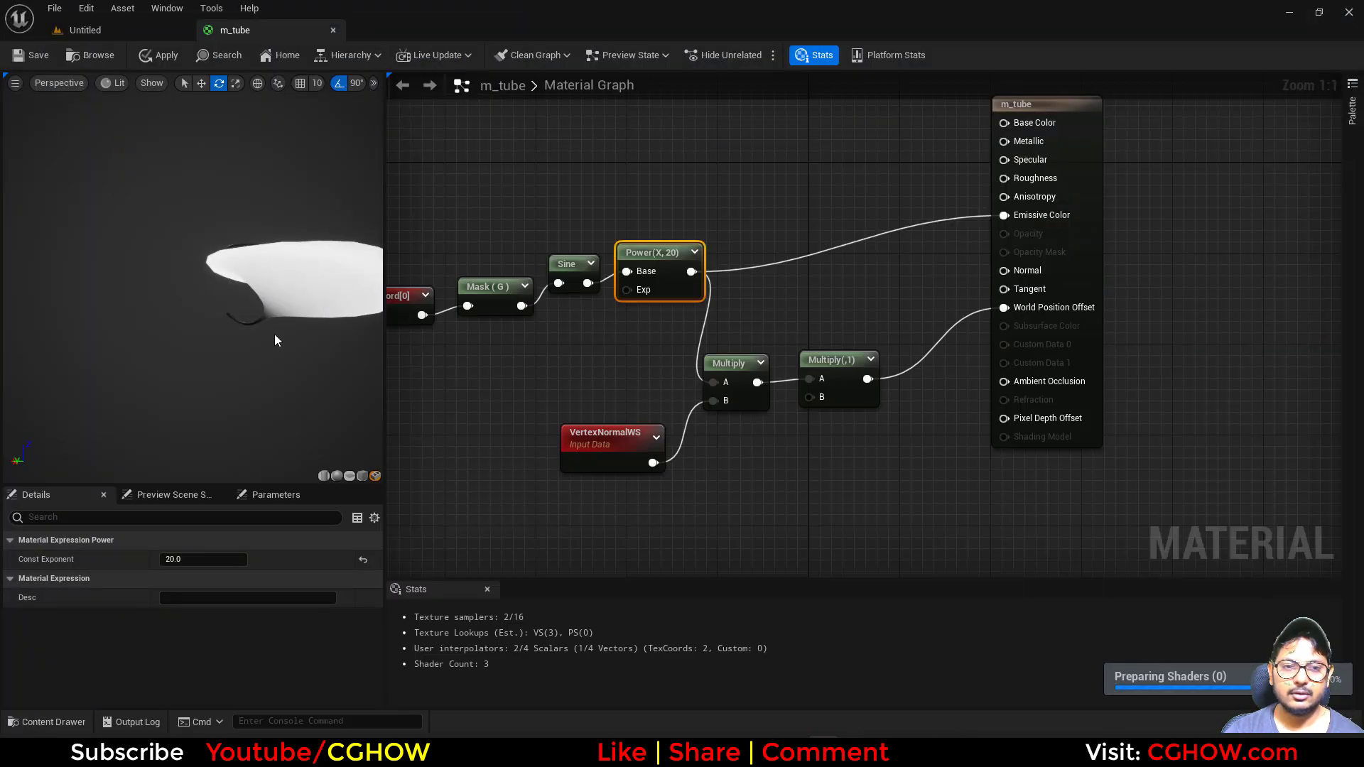
Set the second Multiply's Const B to 0.2
click(831, 360)
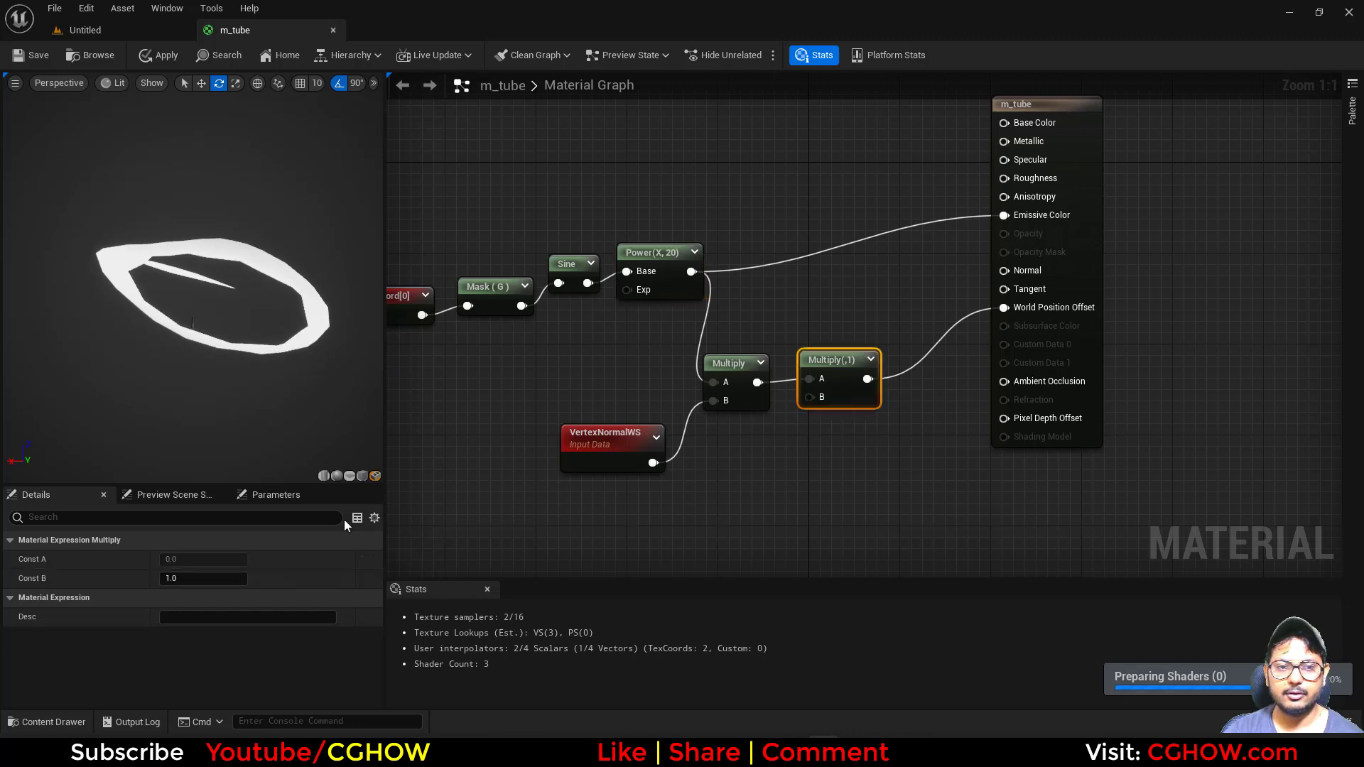
click(211, 579)
key(BackSpace)
text(.2)
key(Return)
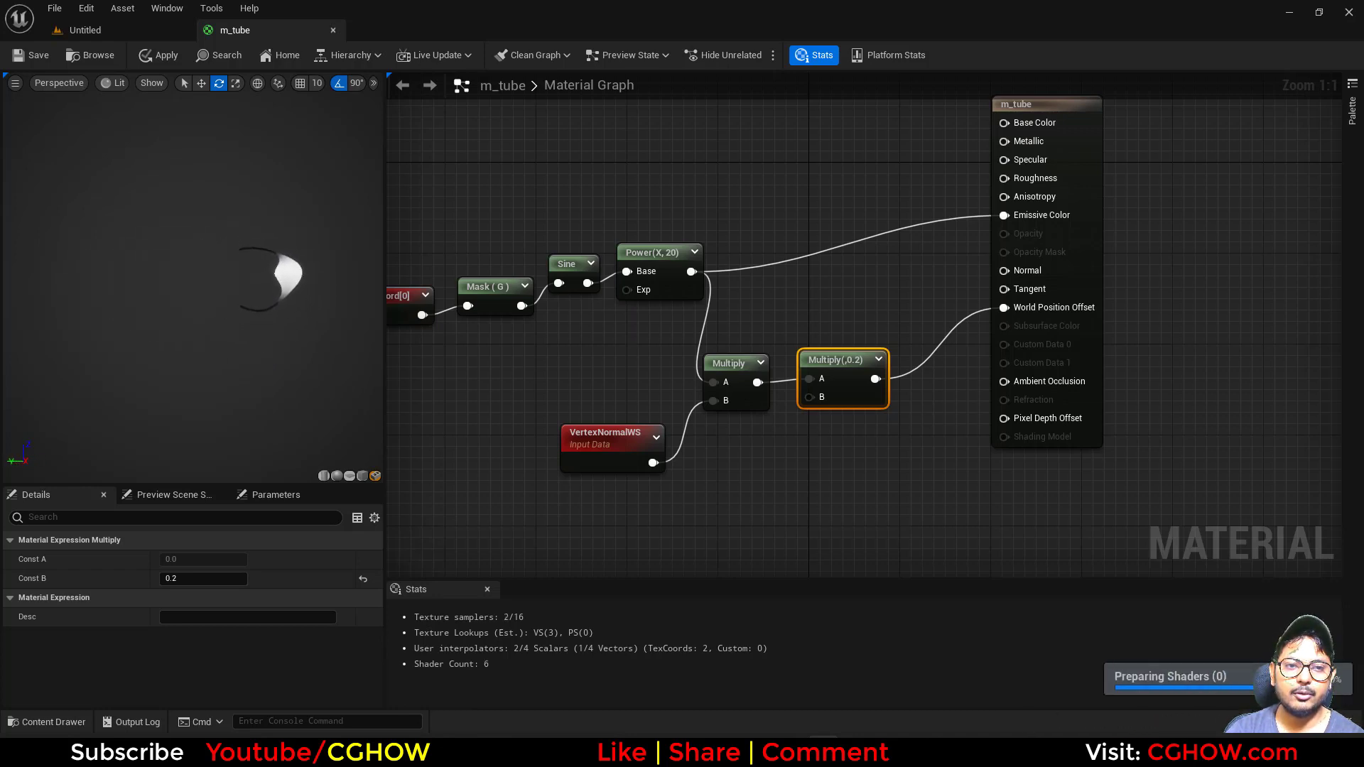
Look at the Energy Core reference, then return to the m_tube graph
right_drag(540, 391, 608, 372)
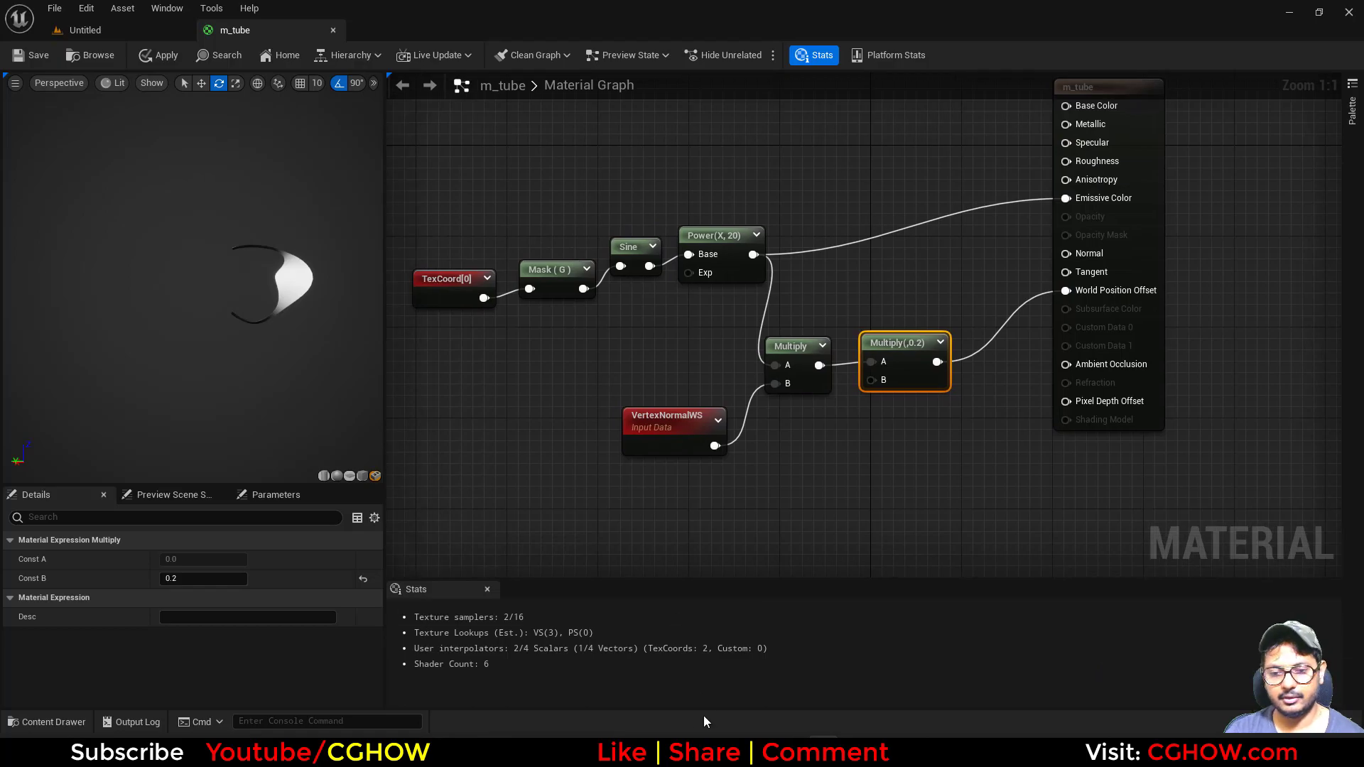
click(698, 748)
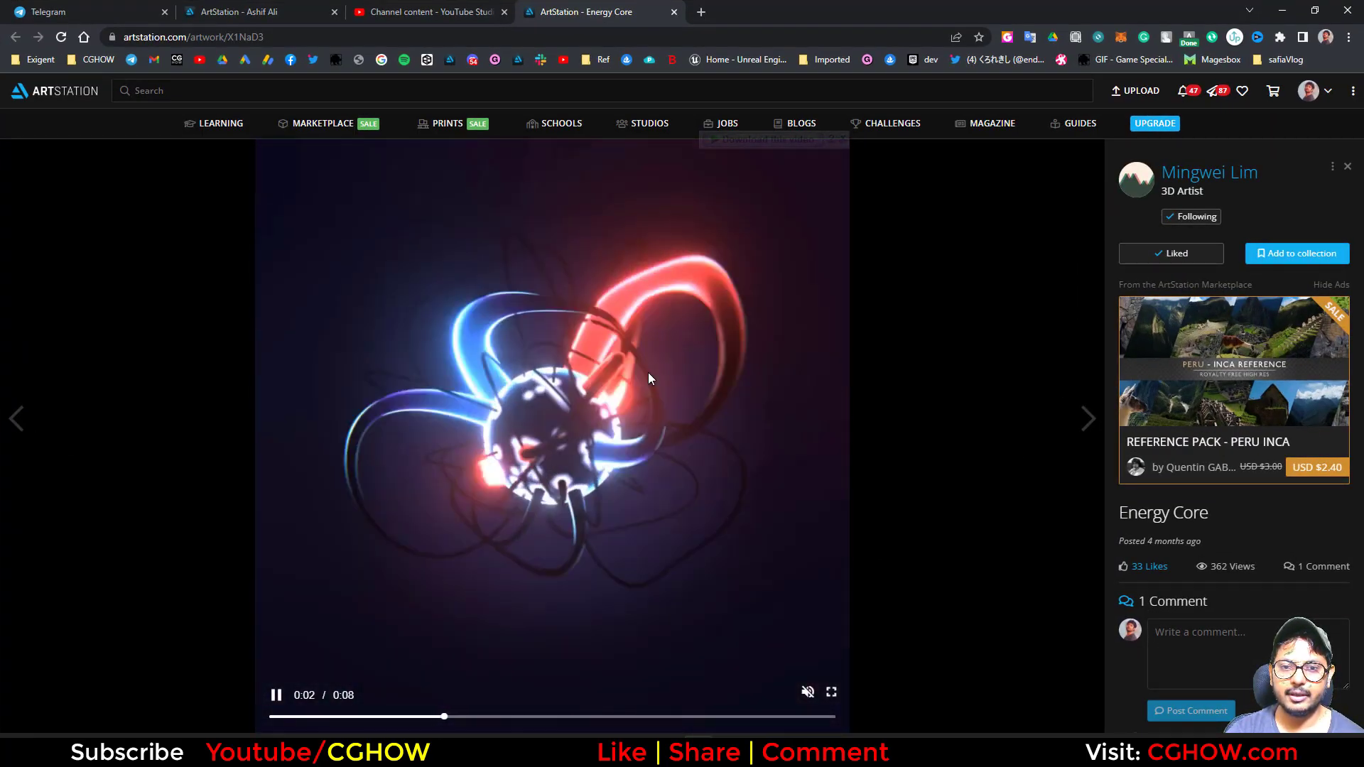
key(alt+Tab)
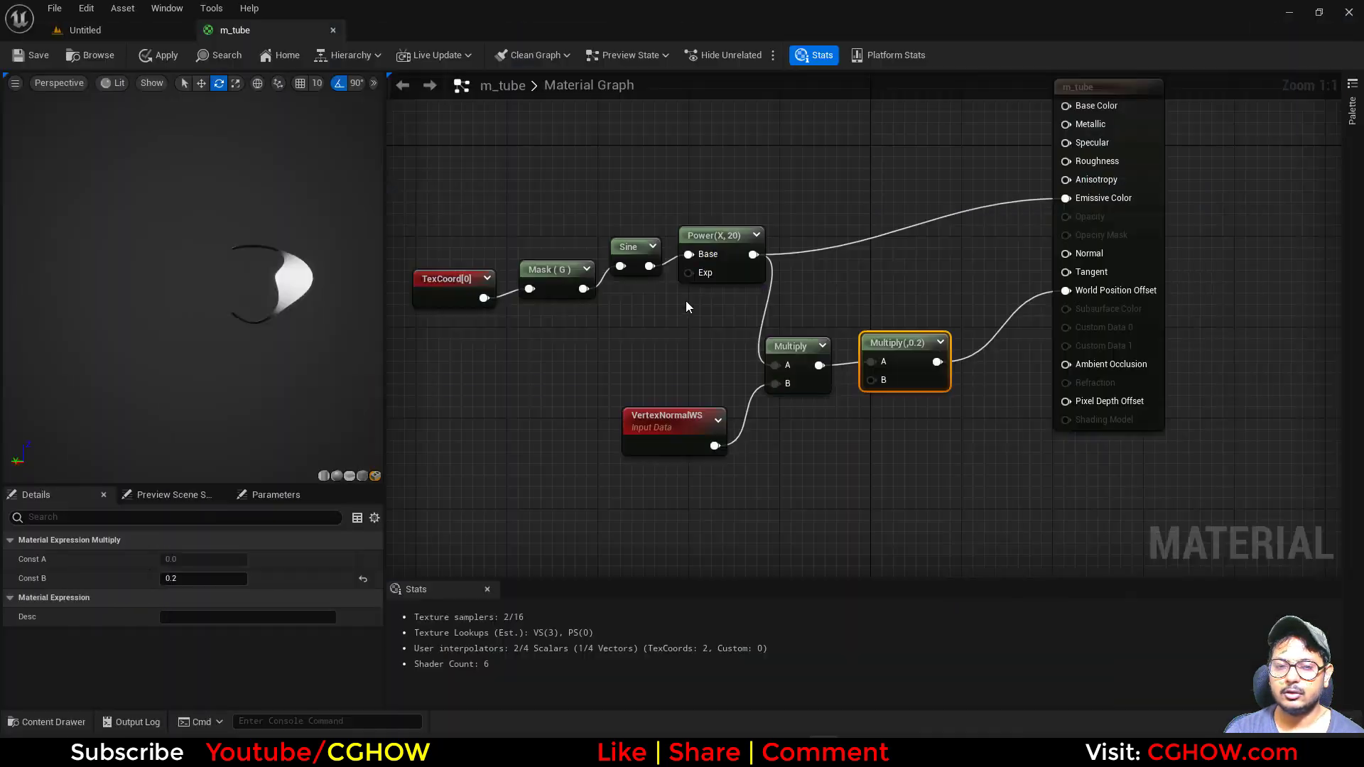
Add a Particle Color node to the m_tube graph
right_drag(559, 356, 554, 461)
right_drag(731, 391, 673, 414)
right_click(718, 220)
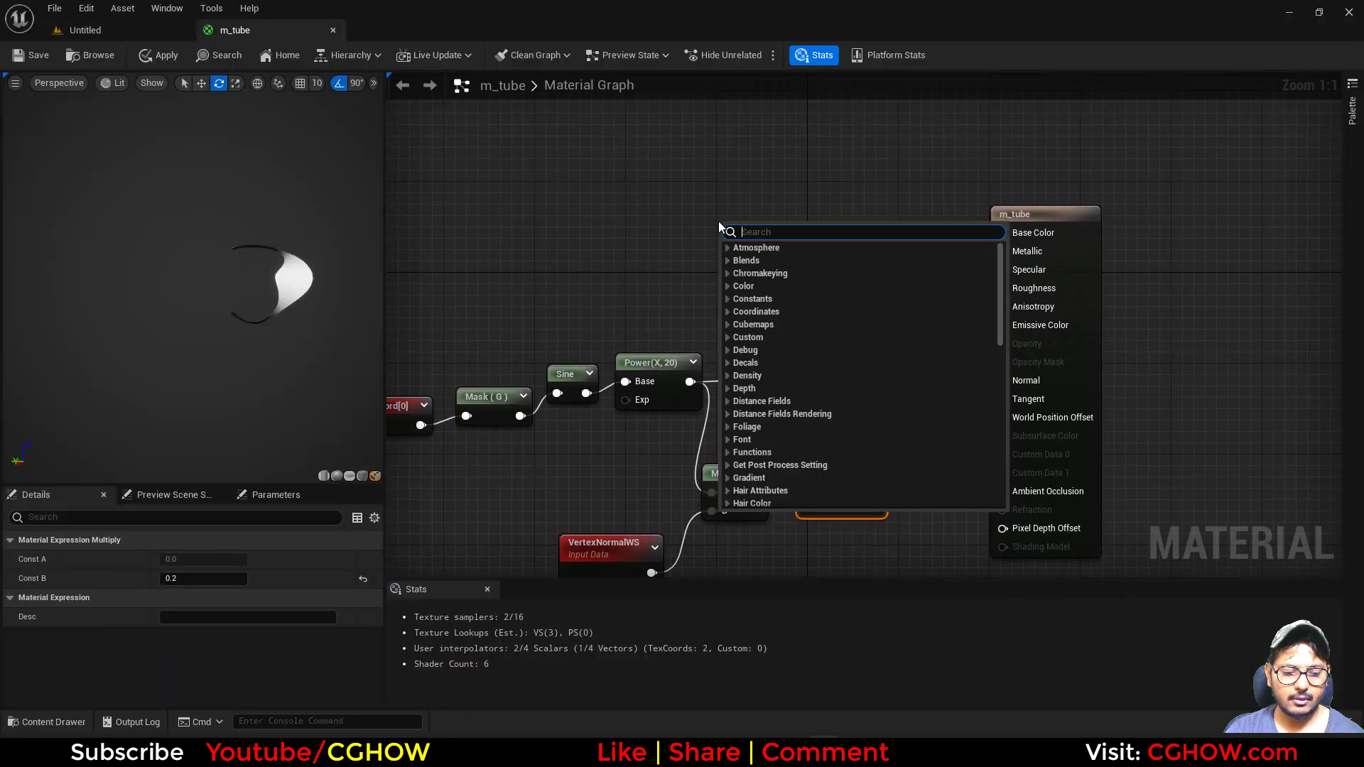
text(par)
click(758, 382)
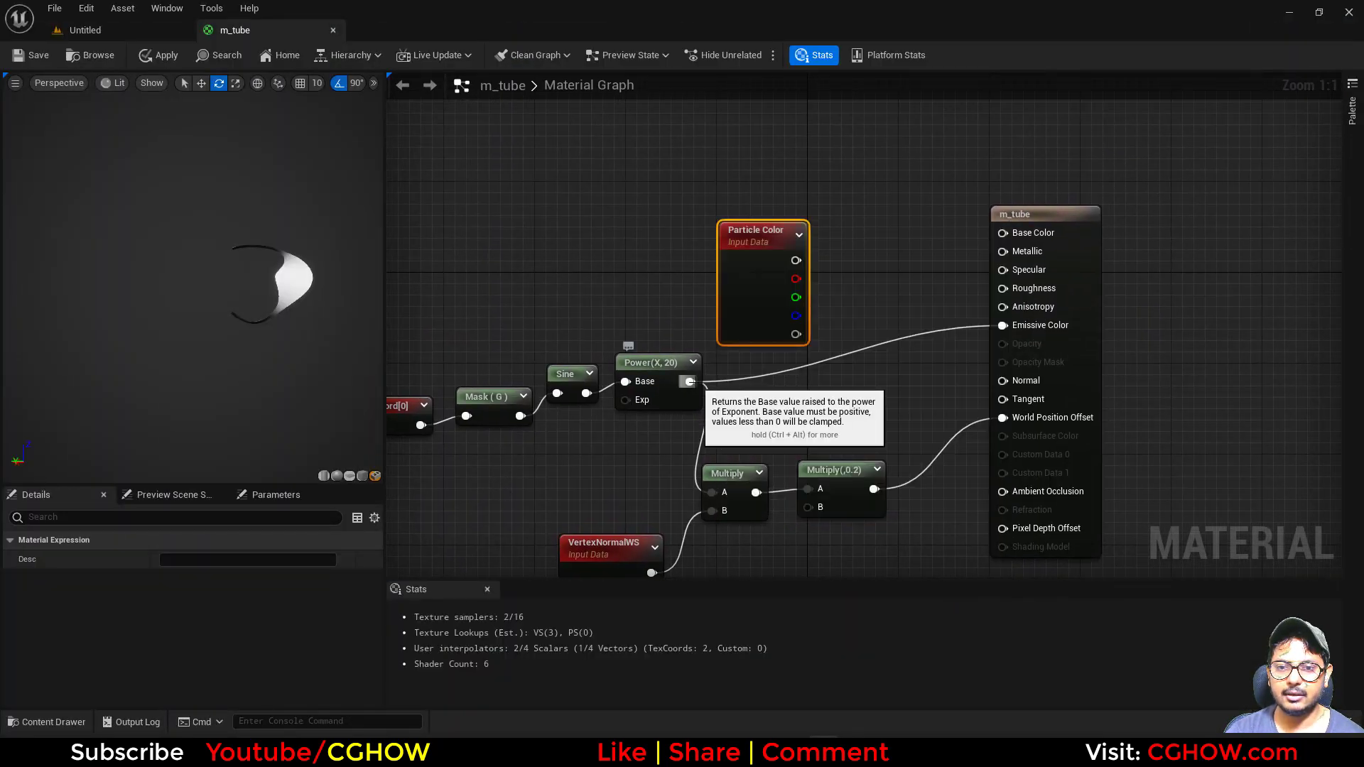
drag(753, 305, 684, 243)
Add a Fresnel_Function node, replacing the plain Fresnel node added by mistake
right_drag(614, 381, 540, 454)
right_click(539, 455)
text(fre)
click(578, 253)
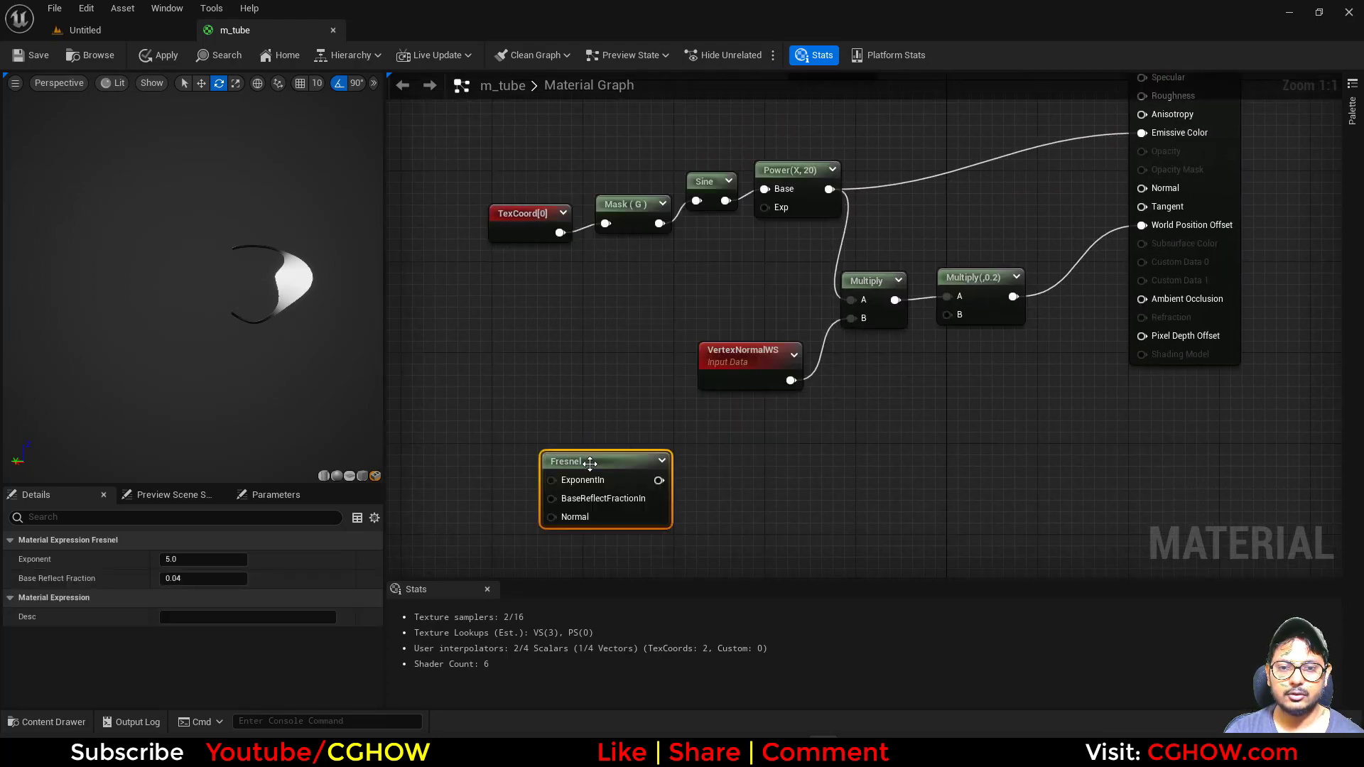
key(Delete)
right_click(537, 431)
text(fre)
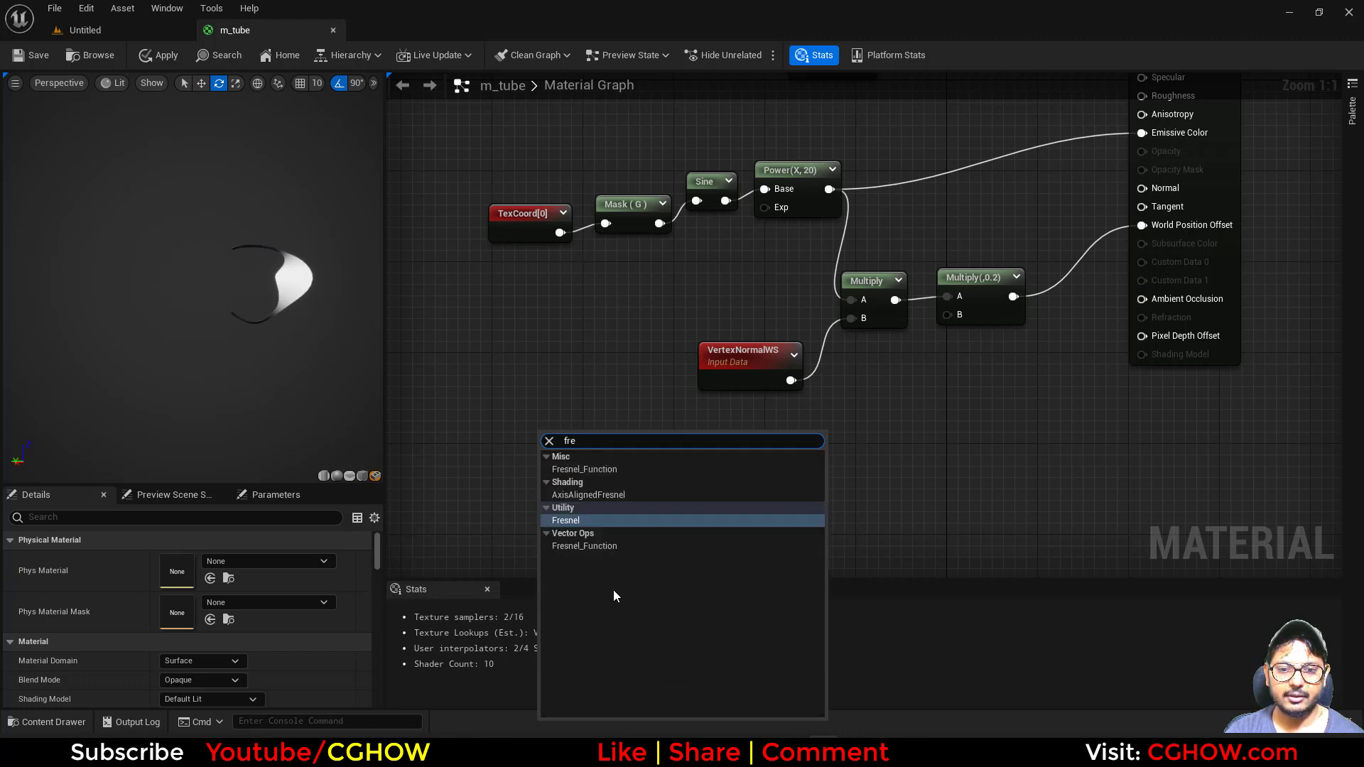
click(594, 547)
drag(676, 520, 619, 489)
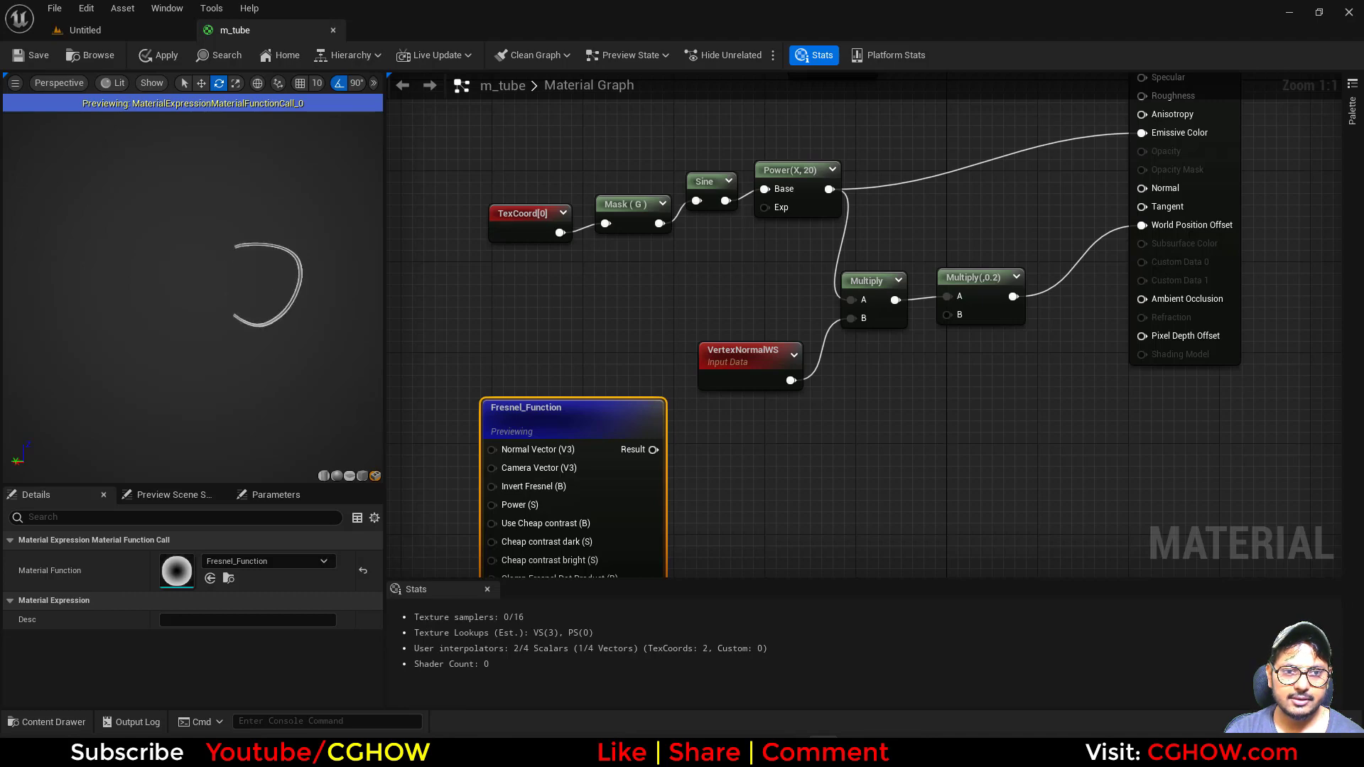
Multiply the Fresnel Result with the Power output and preview the result
click(774, 451)
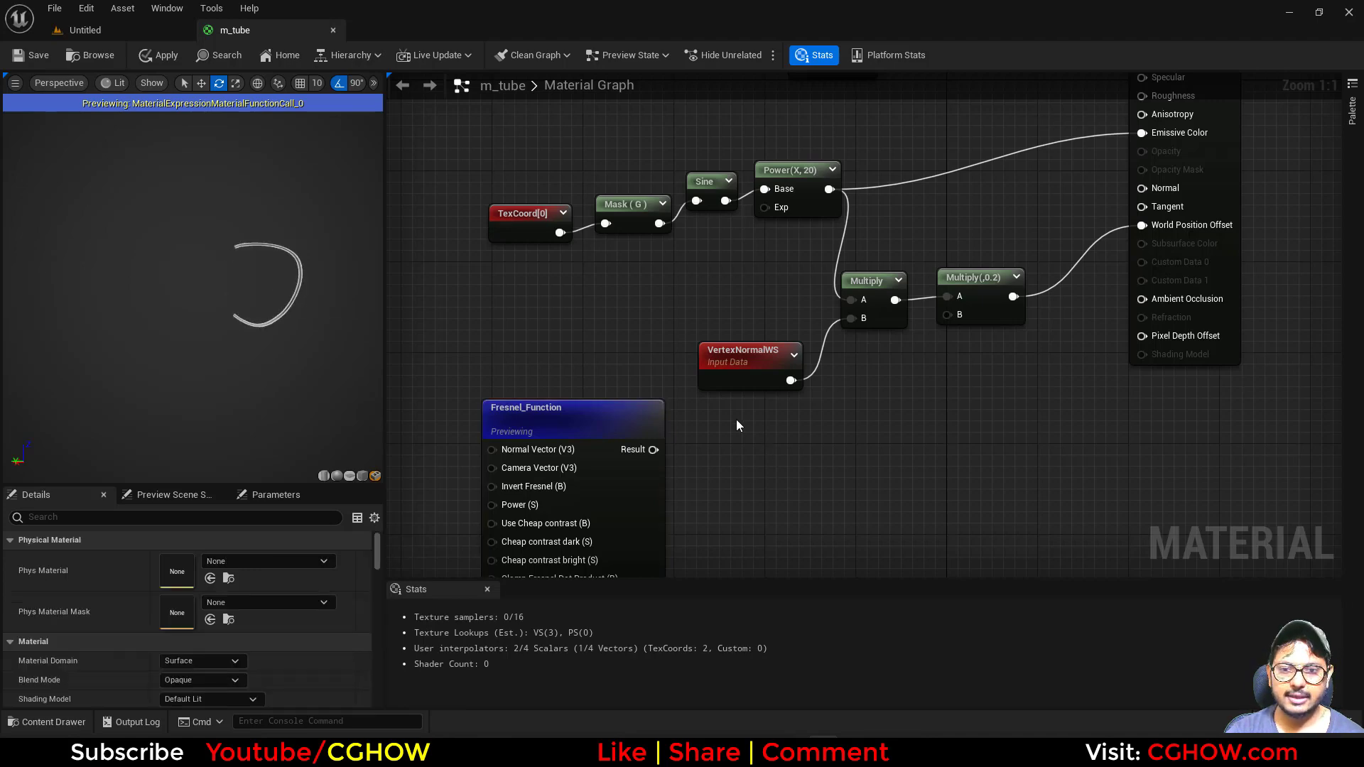
click(736, 419)
drag(653, 449, 747, 466)
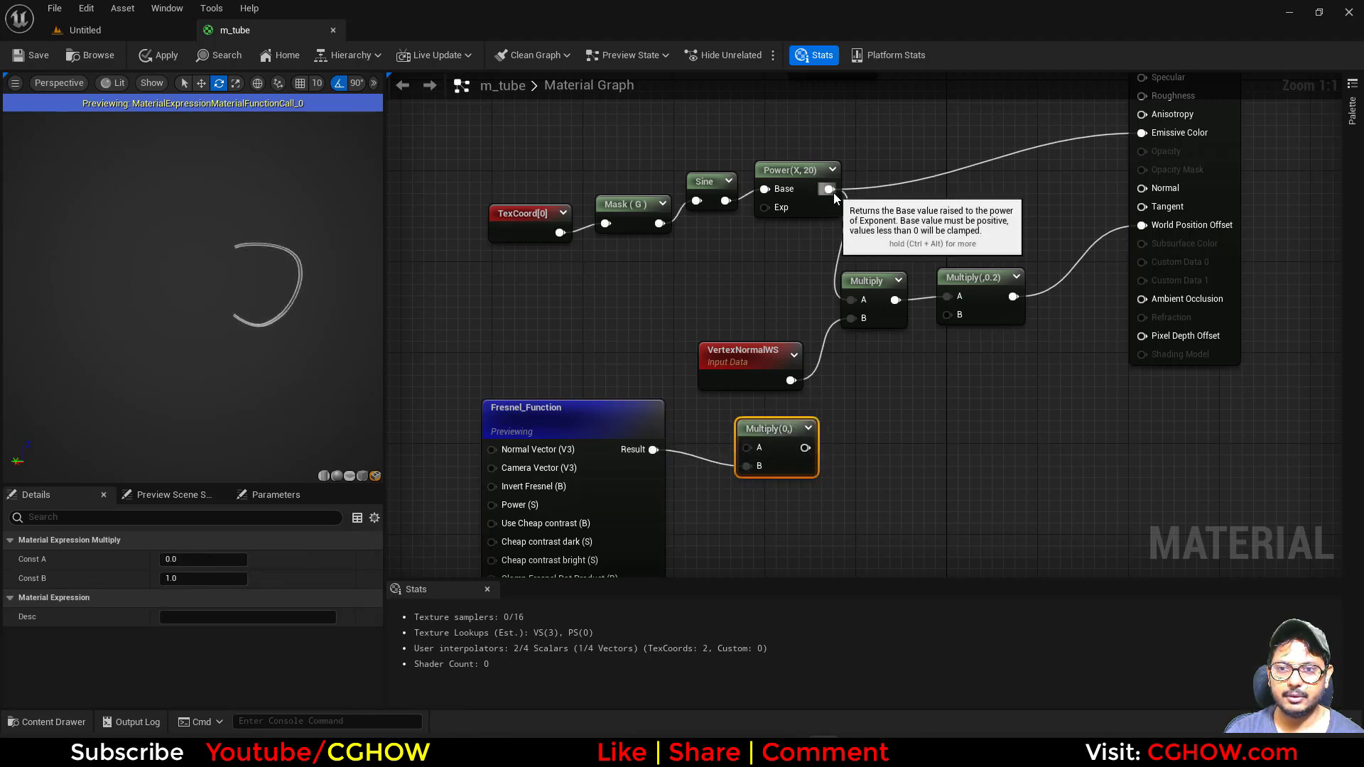
drag(829, 189, 748, 447)
key(space)
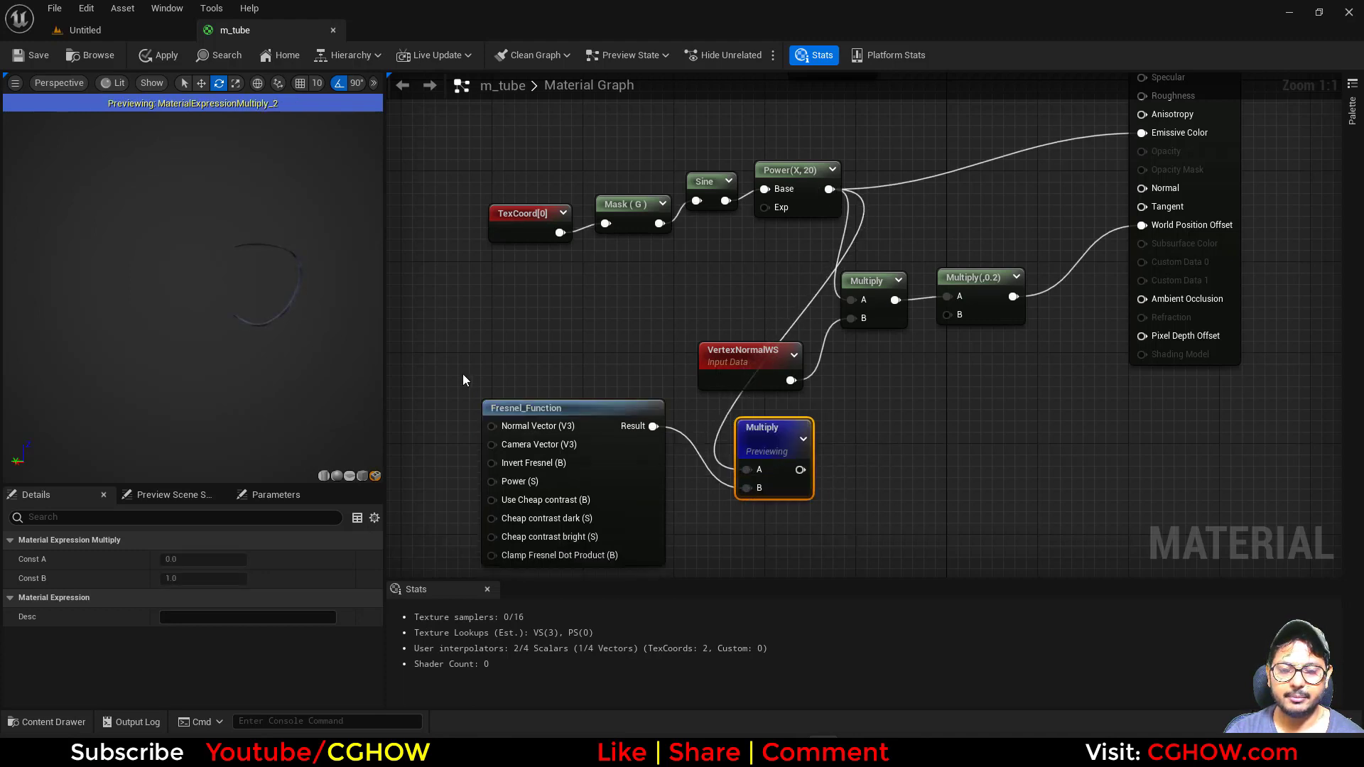
drag(302, 301, 284, 302)
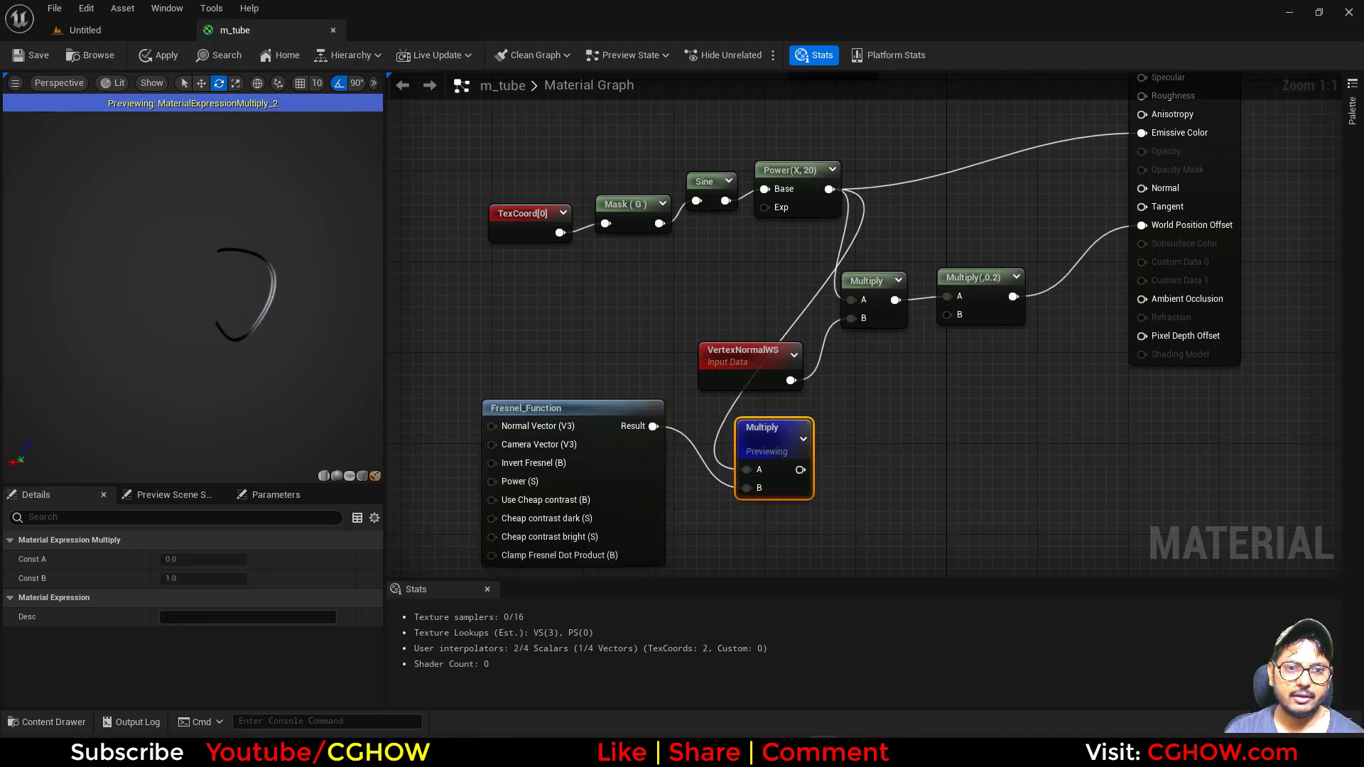
right_drag(783, 459, 902, 398)
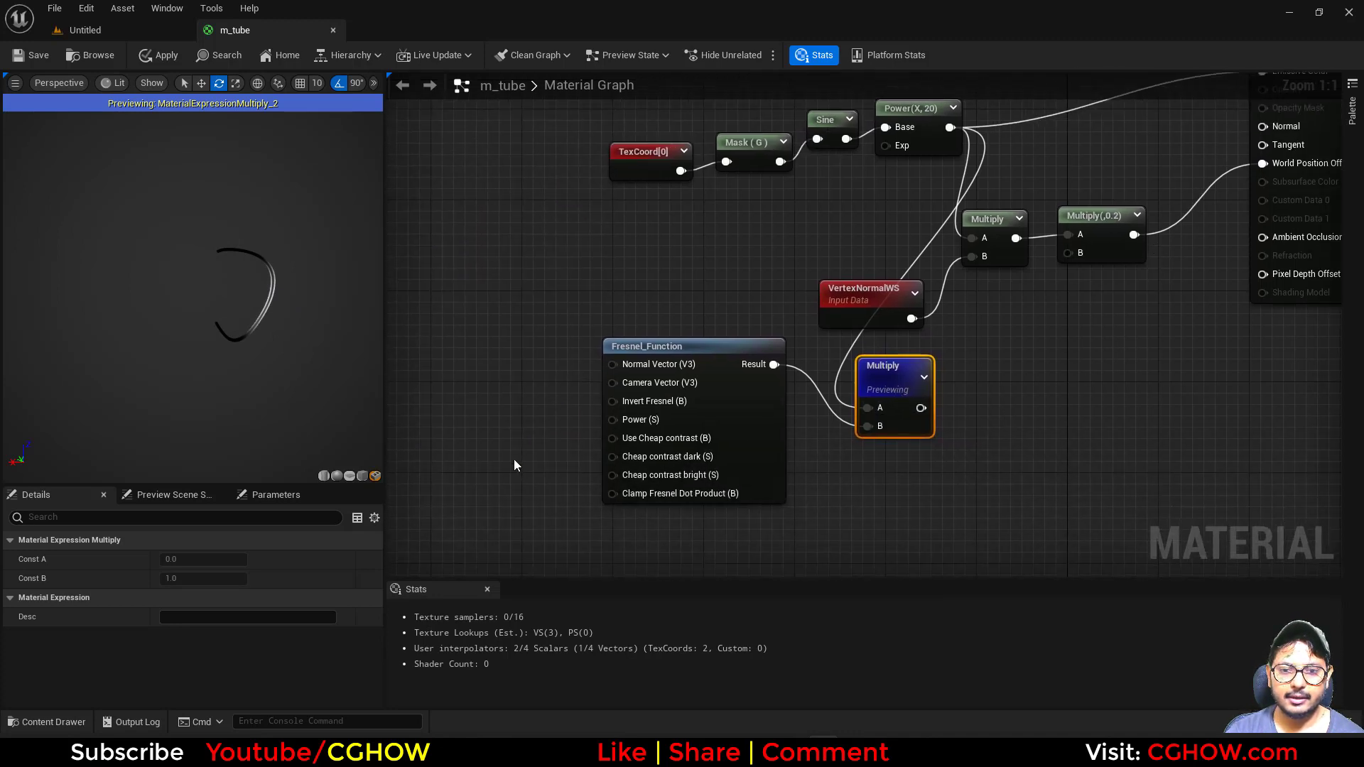
Add a constant and wire it into Fresnel_Function's Power input
click(512, 435)
drag(540, 451, 615, 420)
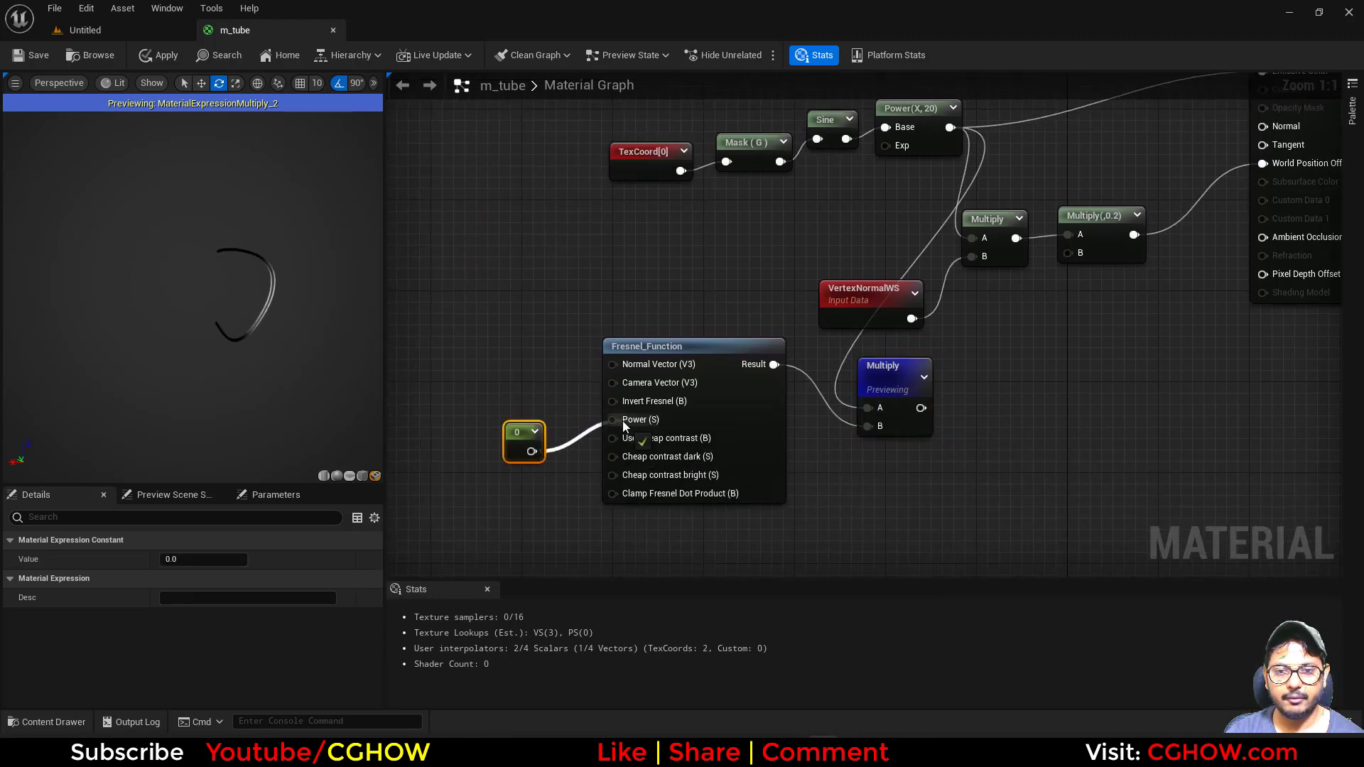
click(197, 541)
click(49, 537)
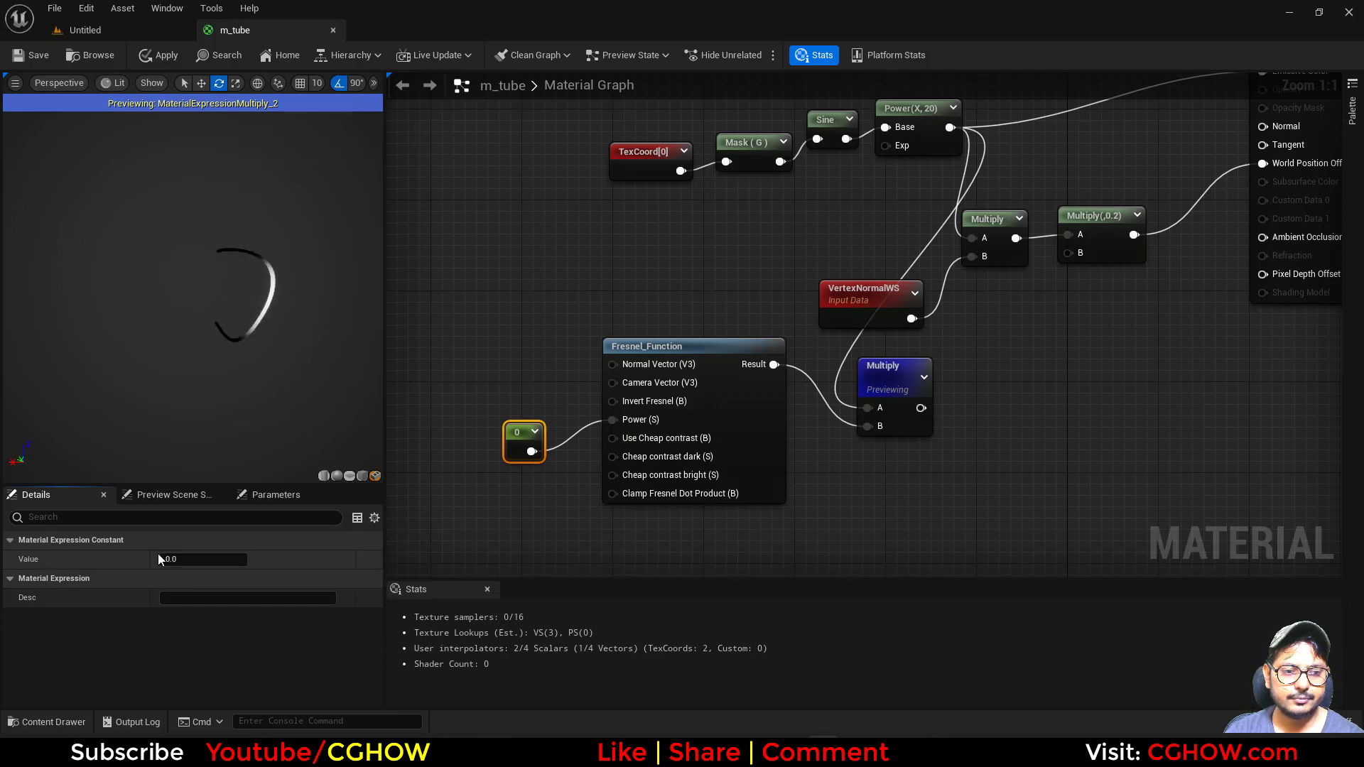
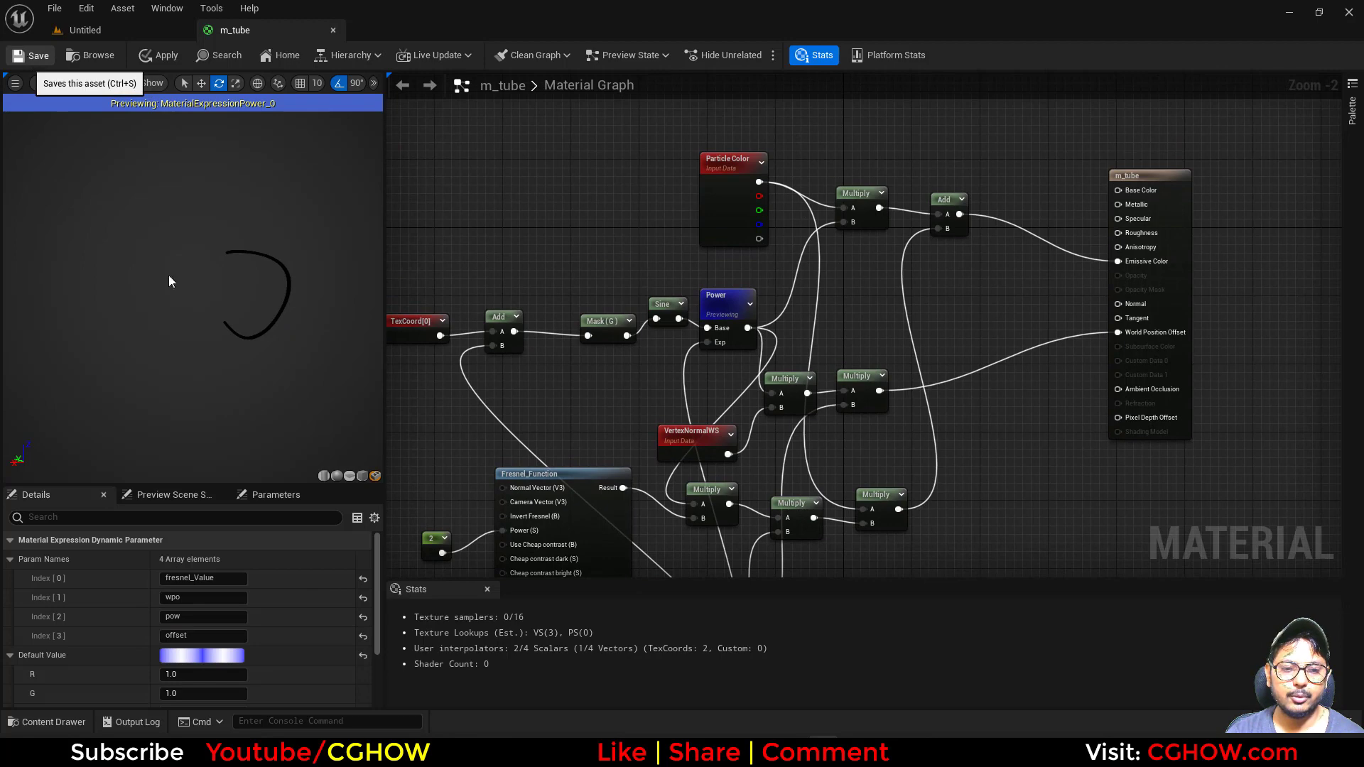
Apply and save m_tube so it compiles to 143 base pass shader instructions
click(35, 56)
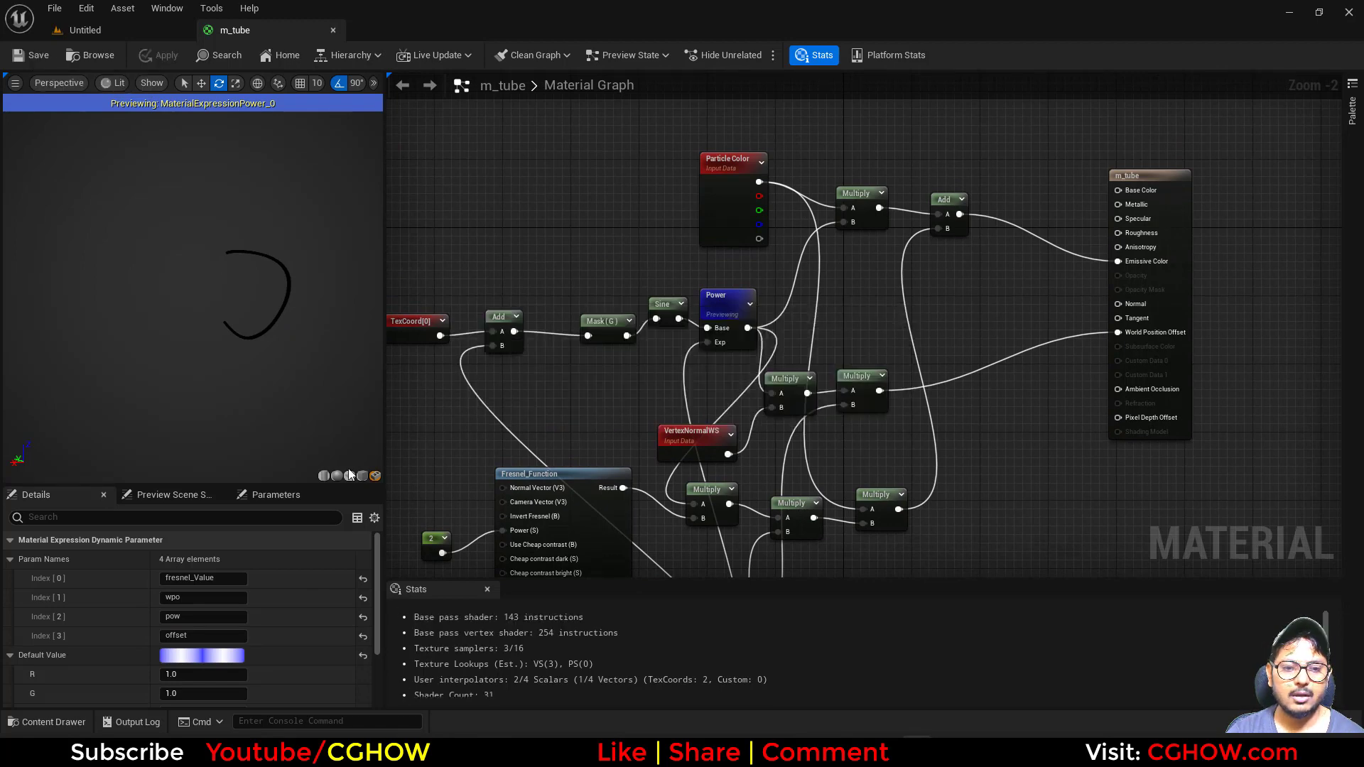
Create a new Niagara system in the energy_core folder from the Fountain emitter template
click(95, 54)
right_click(394, 507)
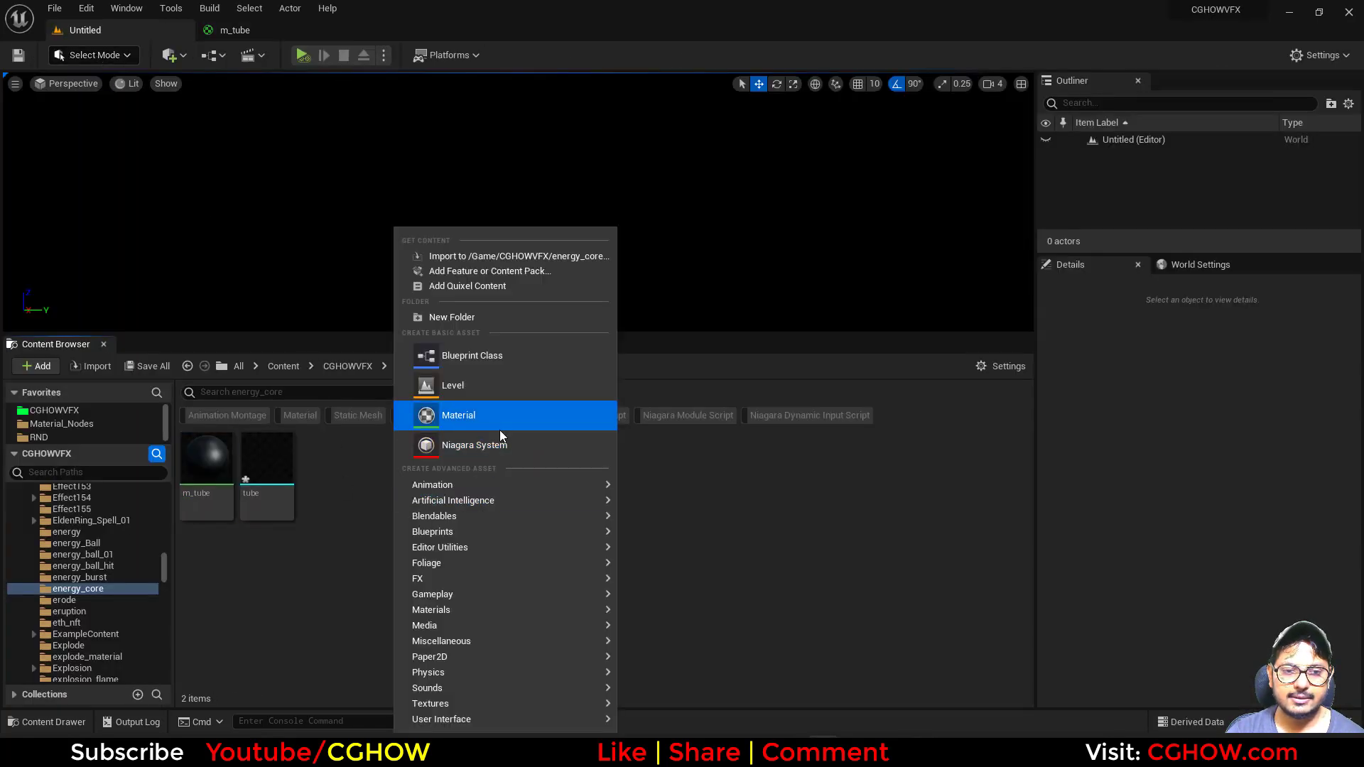
click(500, 447)
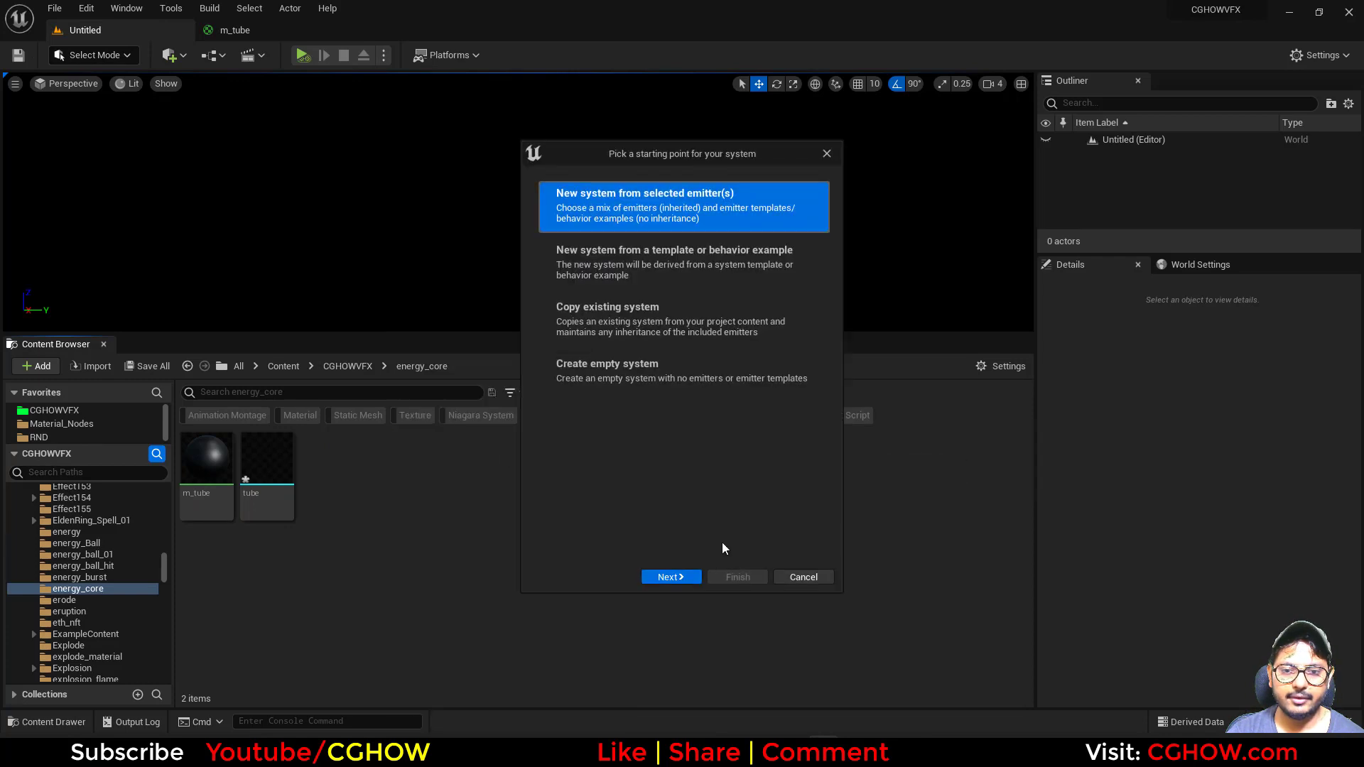
click(671, 576)
click(701, 486)
click(806, 553)
click(739, 576)
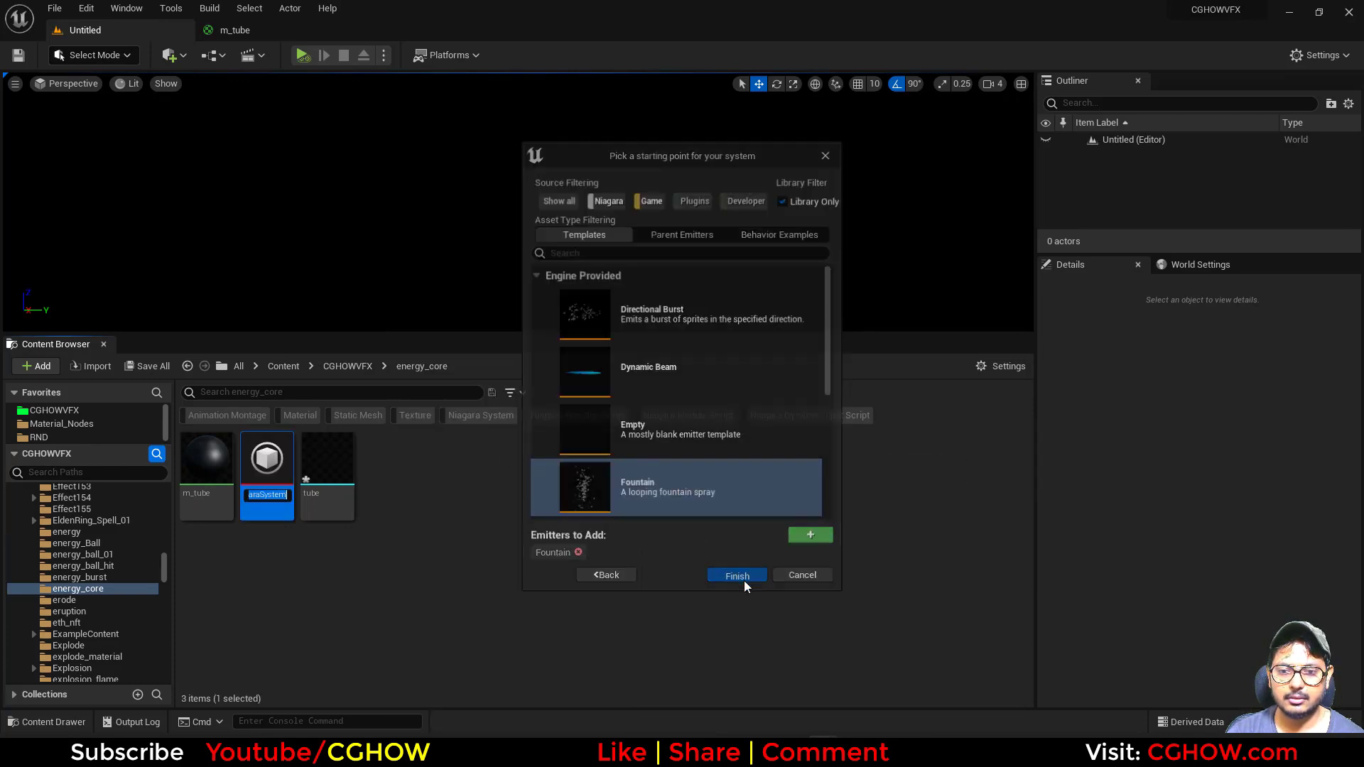
Name the new Niagara system FX and open it in the system editor
text(FX)
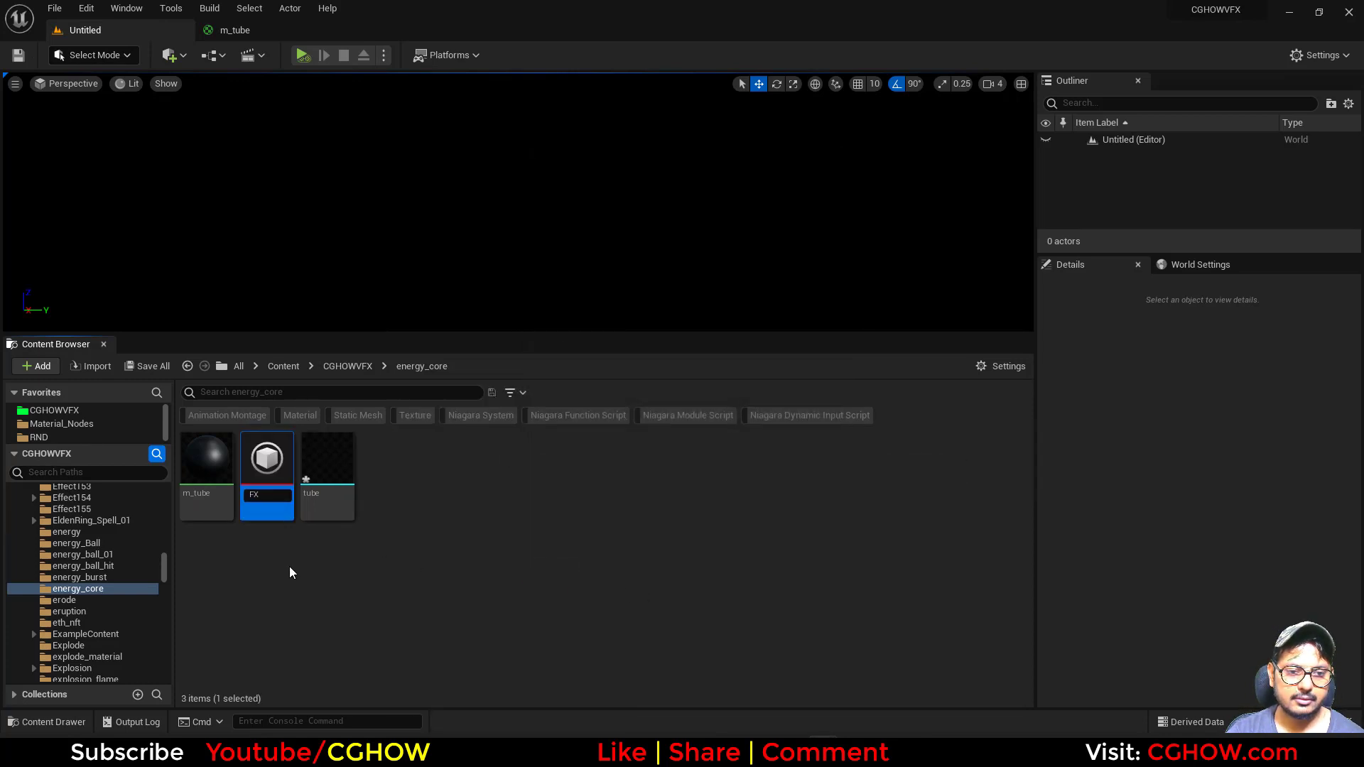
key(Return)
double_click(206, 460)
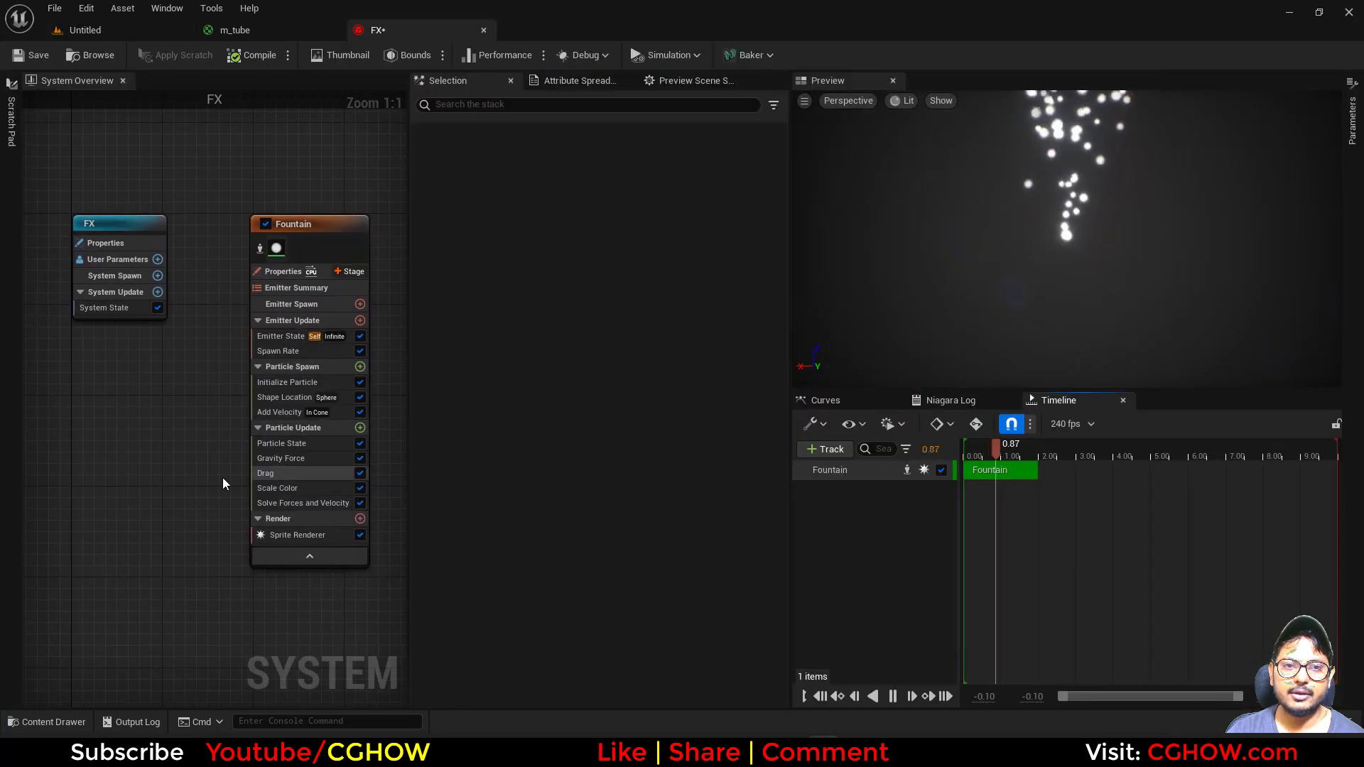
Rename the Fountain emitter to Sphere
double_click(231, 186)
text(S)
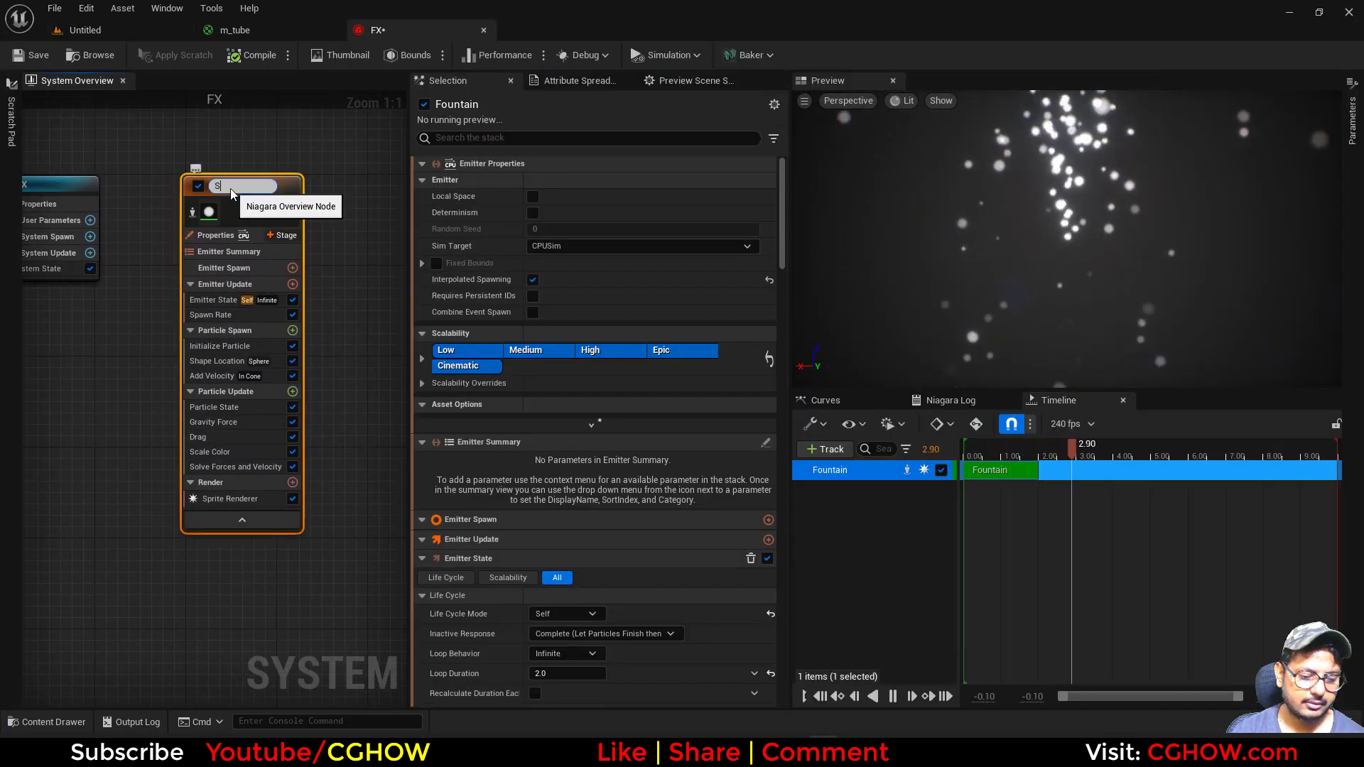
text(phere)
key(Return)
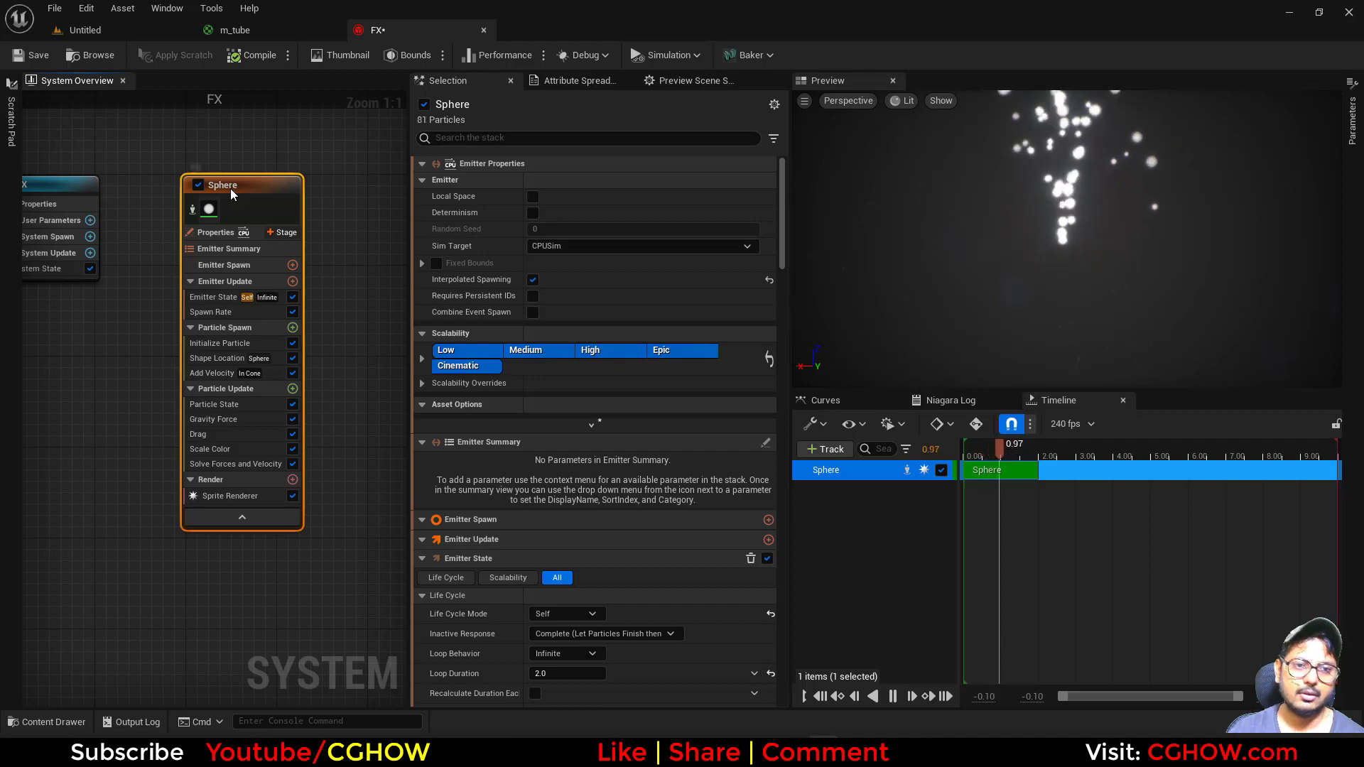
Replace the Sprite Renderer with a Mesh Renderer that uses the MaterialSphere mesh
click(277, 496)
key(Delete)
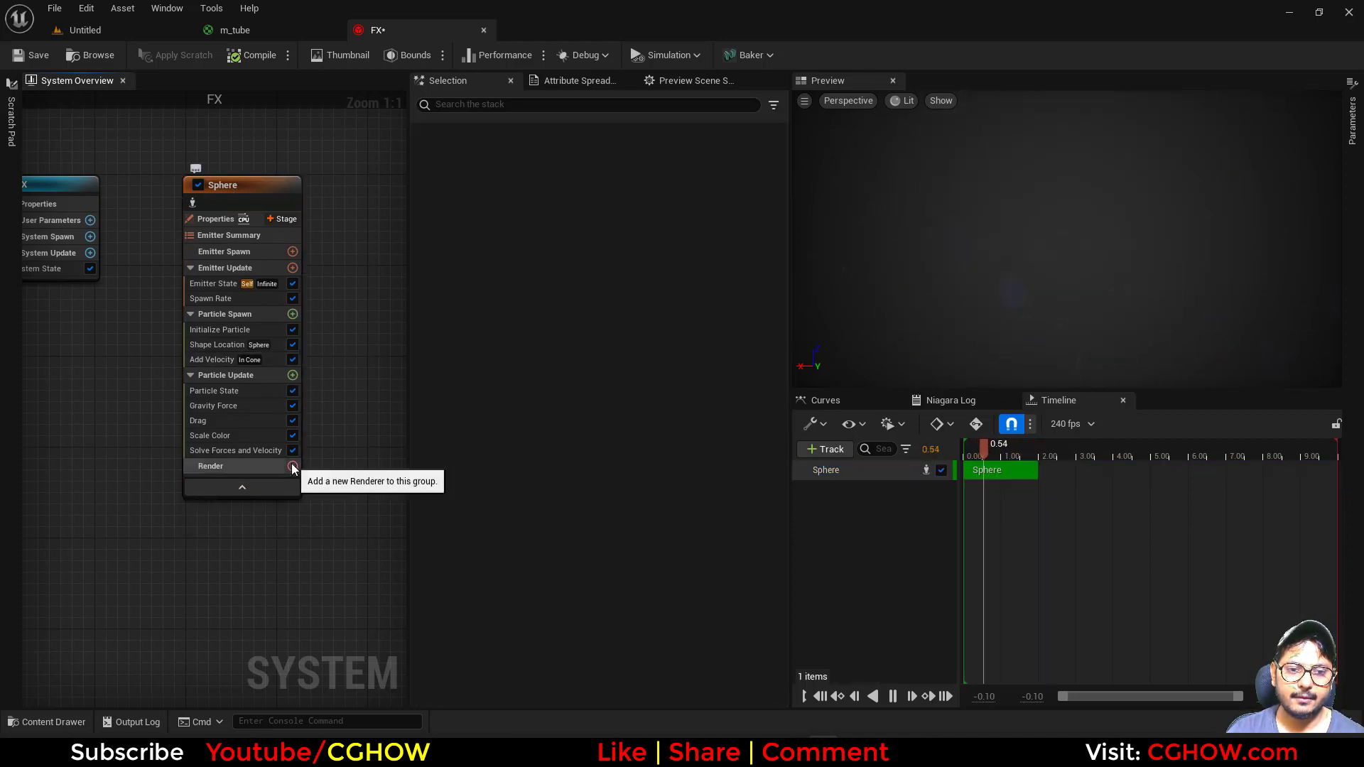
click(292, 467)
click(323, 237)
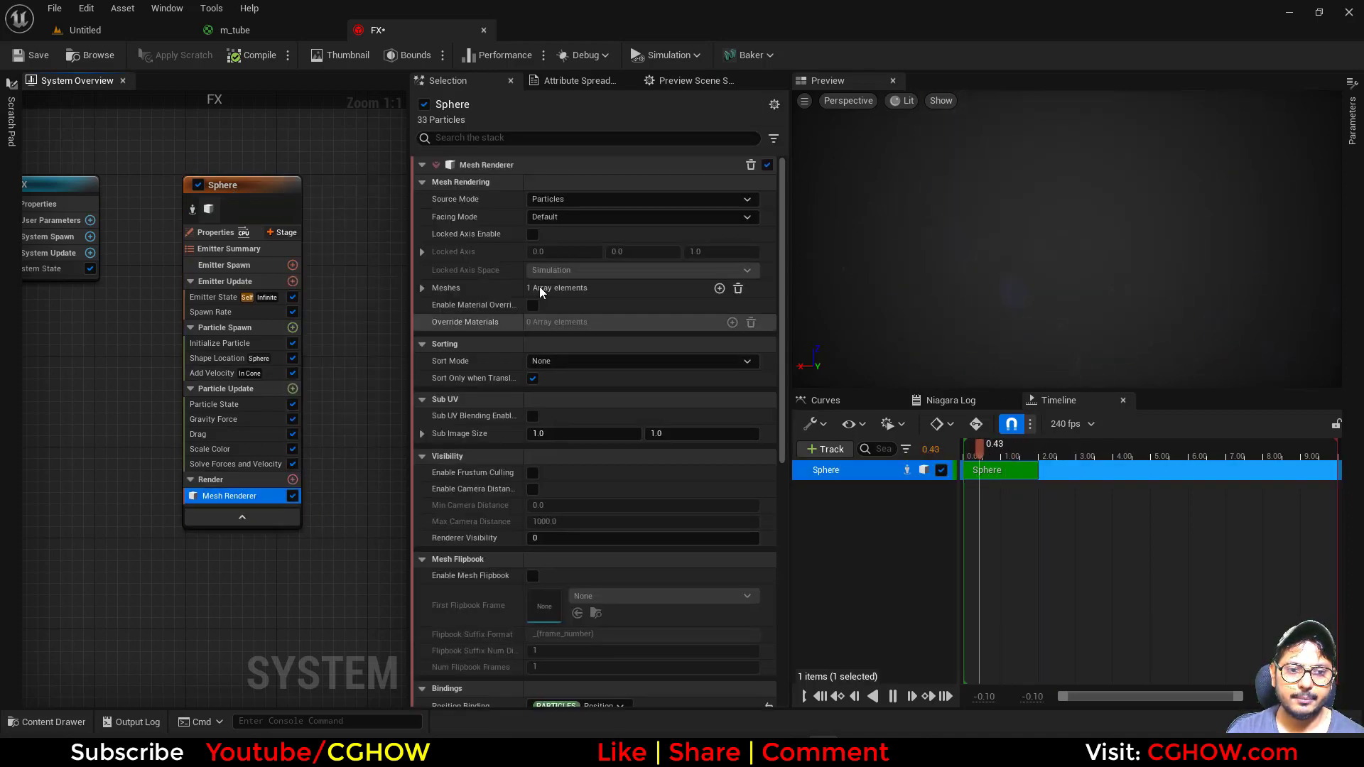
click(421, 288)
click(584, 309)
text(sp)
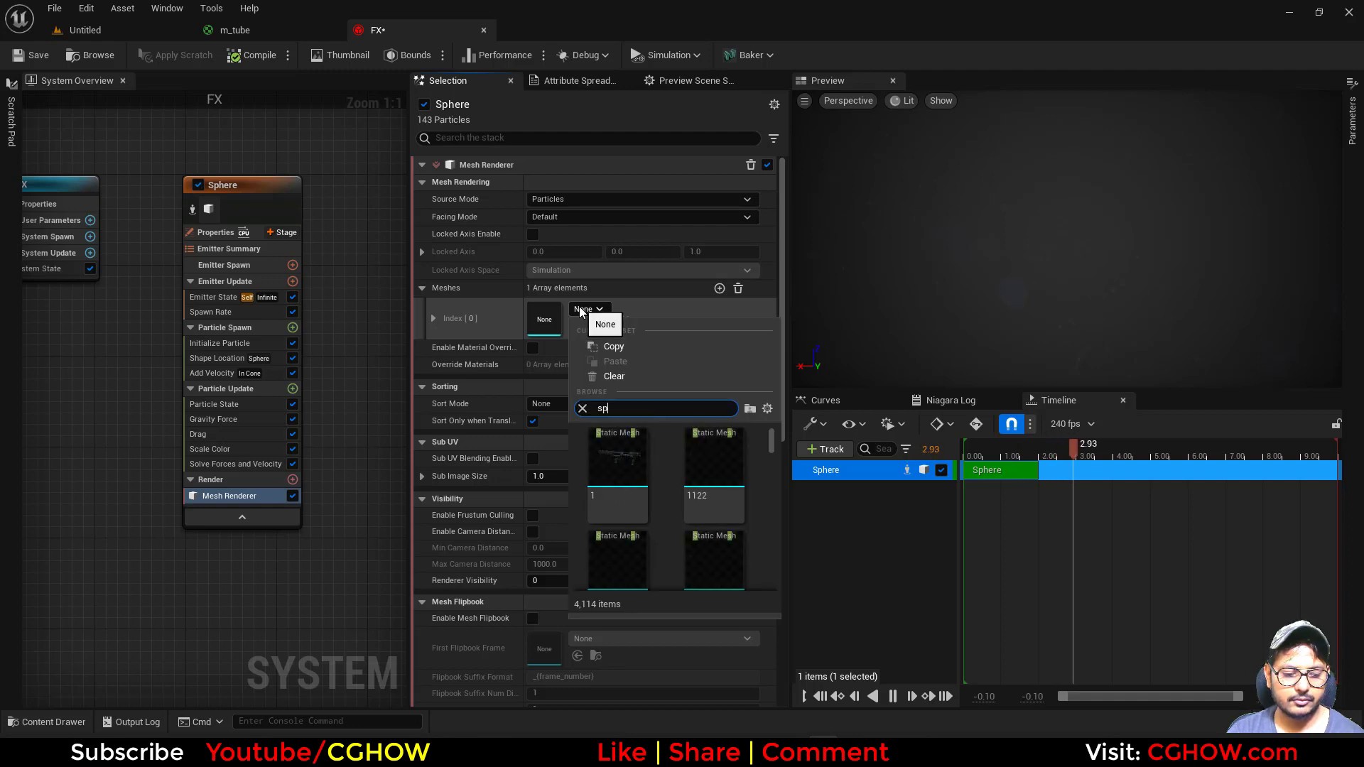
text(here)
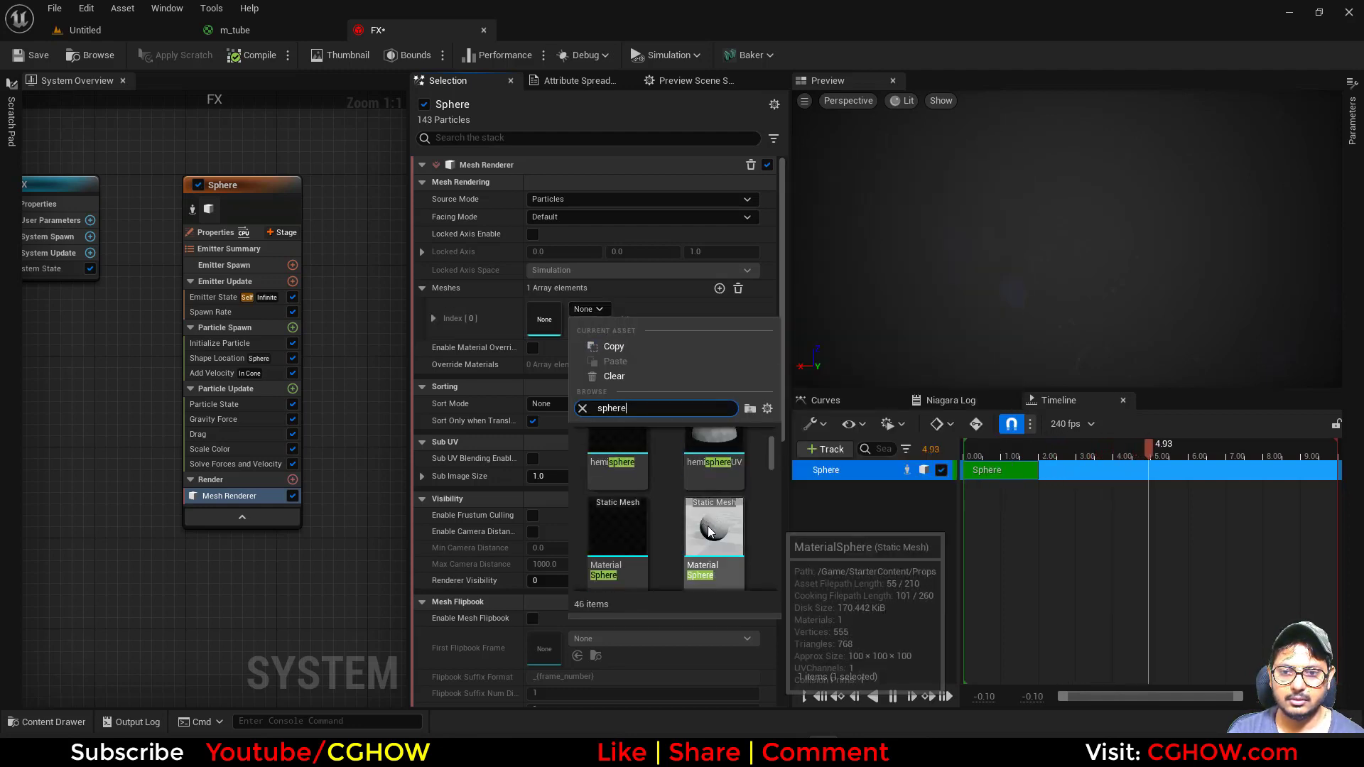
click(708, 531)
Delete the Scale Color, Drag, Gravity Force, Add Velocity and Shape Location modules
click(206, 449)
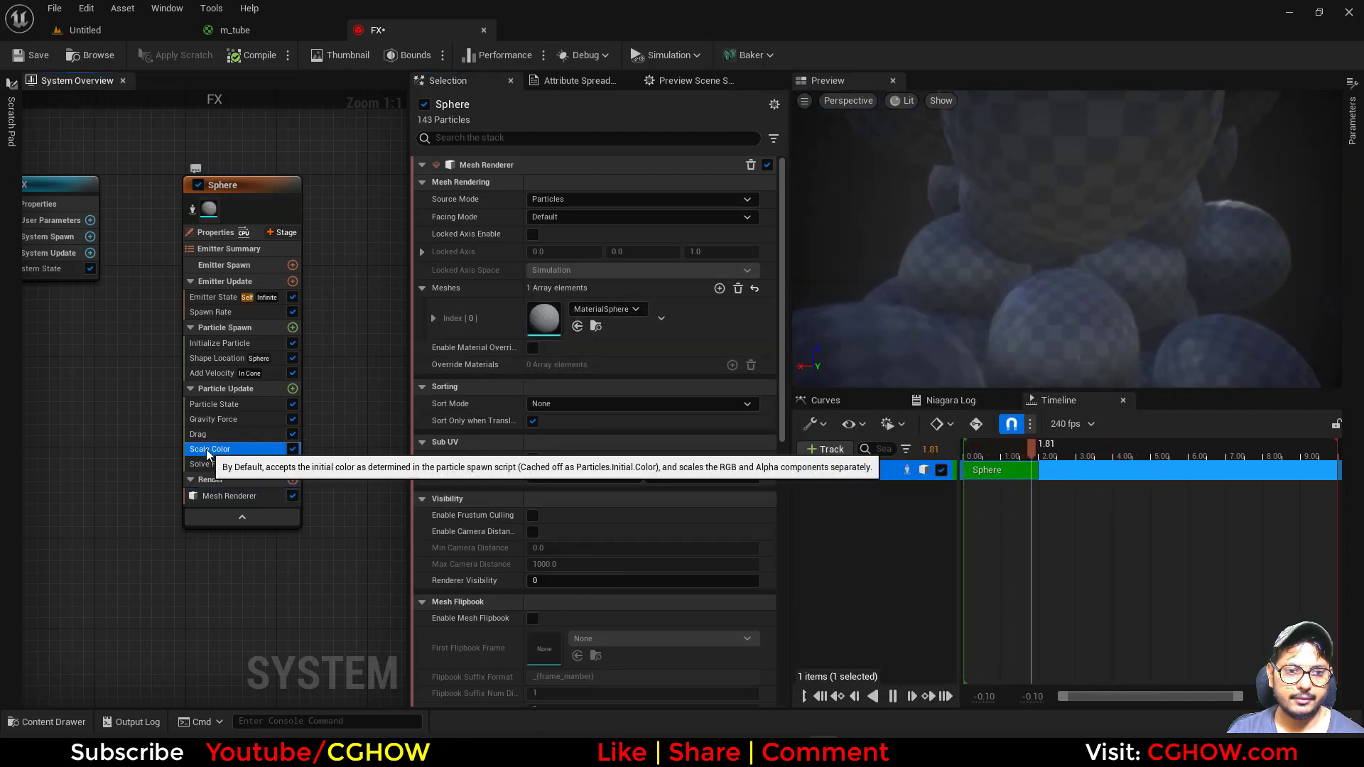
ctrl+click(198, 434)
ctrl+click(213, 419)
ctrl+click(212, 373)
ctrl+click(217, 358)
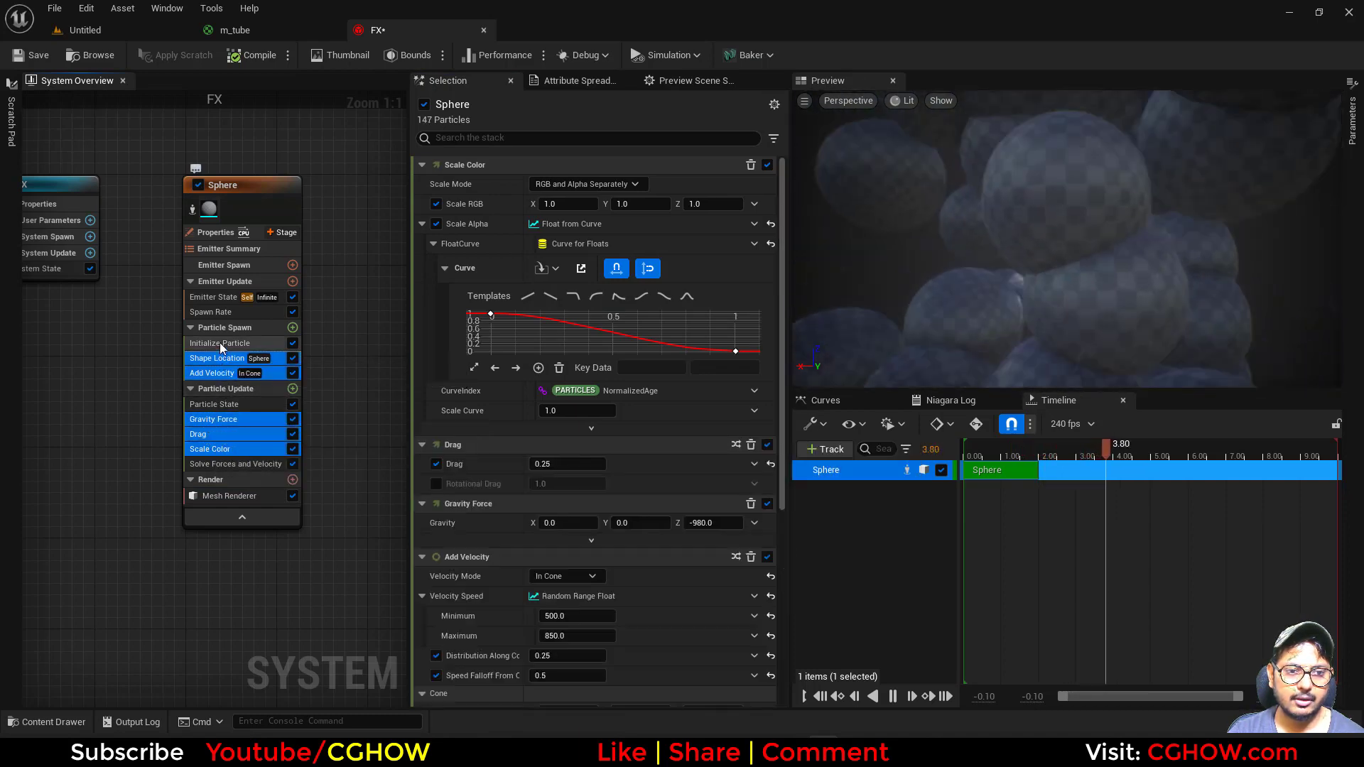
key(Delete)
Add Spawn Burst Instantaneous, set Loop Behavior to Once, and turn off lifetime killing
click(292, 282)
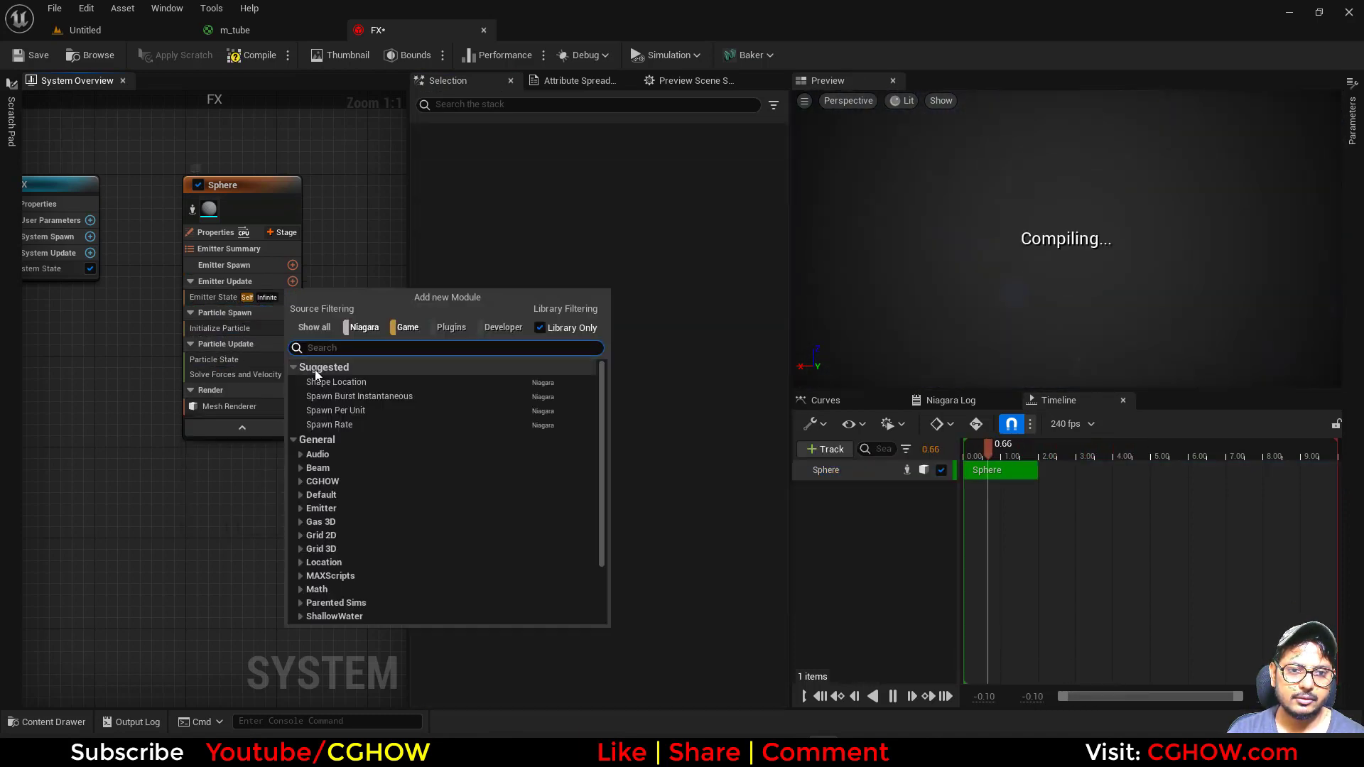
click(358, 395)
click(212, 297)
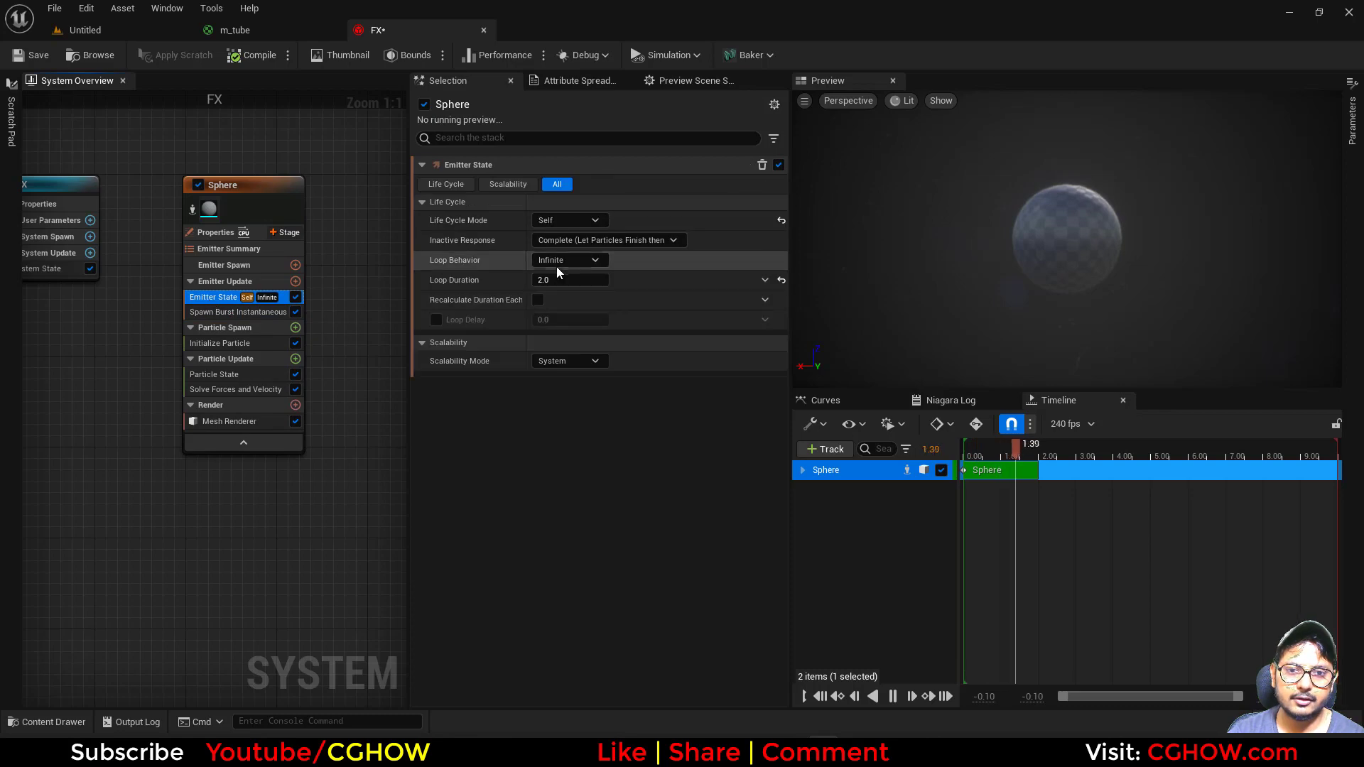
click(558, 260)
click(559, 297)
click(214, 374)
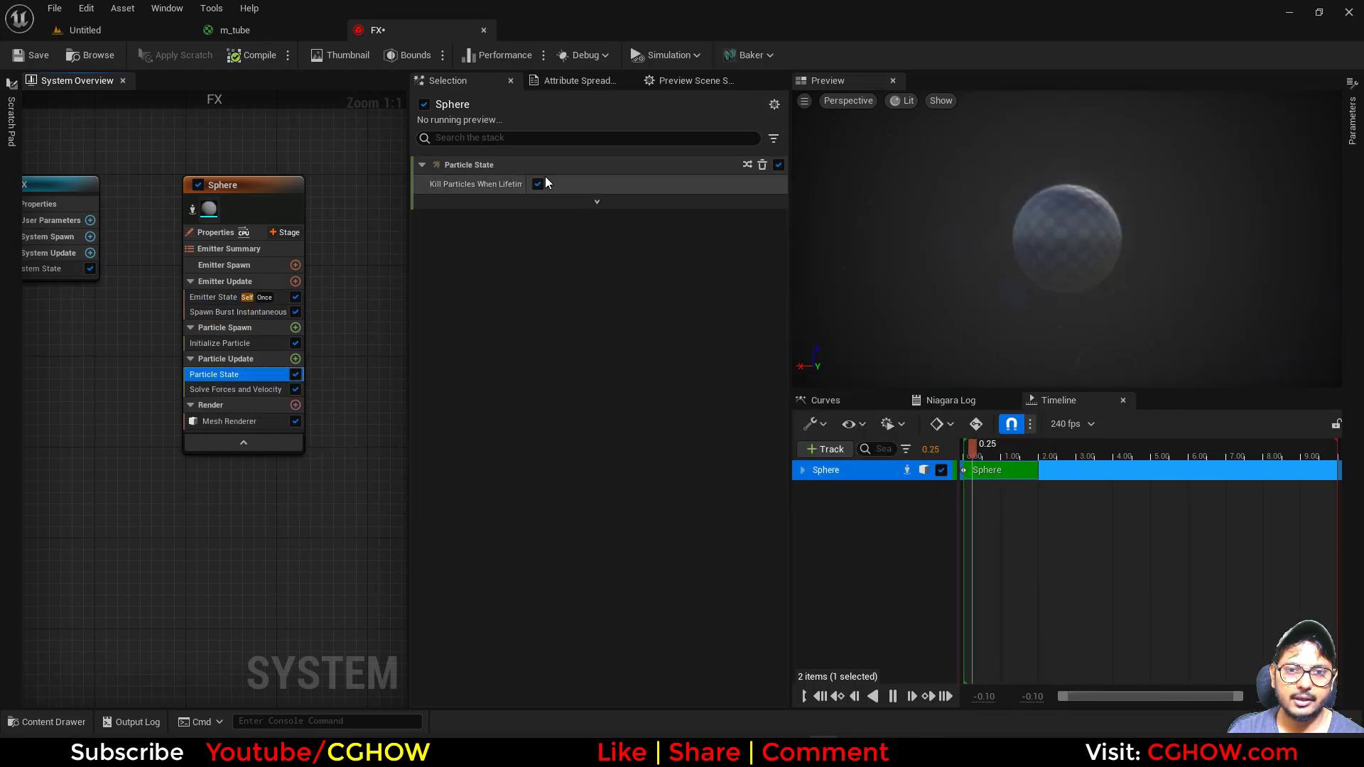
click(539, 185)
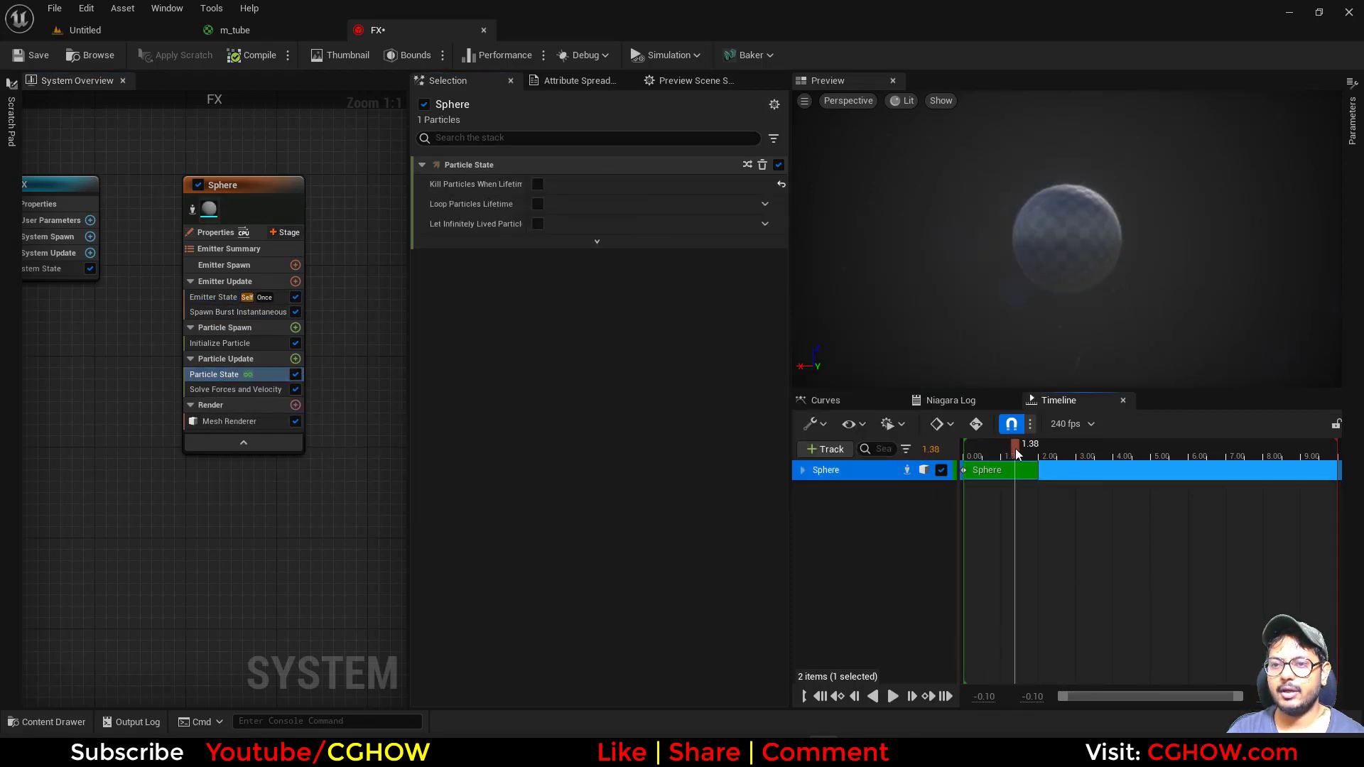
Inspect the sphere in the preview and move the Sphere emitter node left
drag(1120, 212, 980, 211)
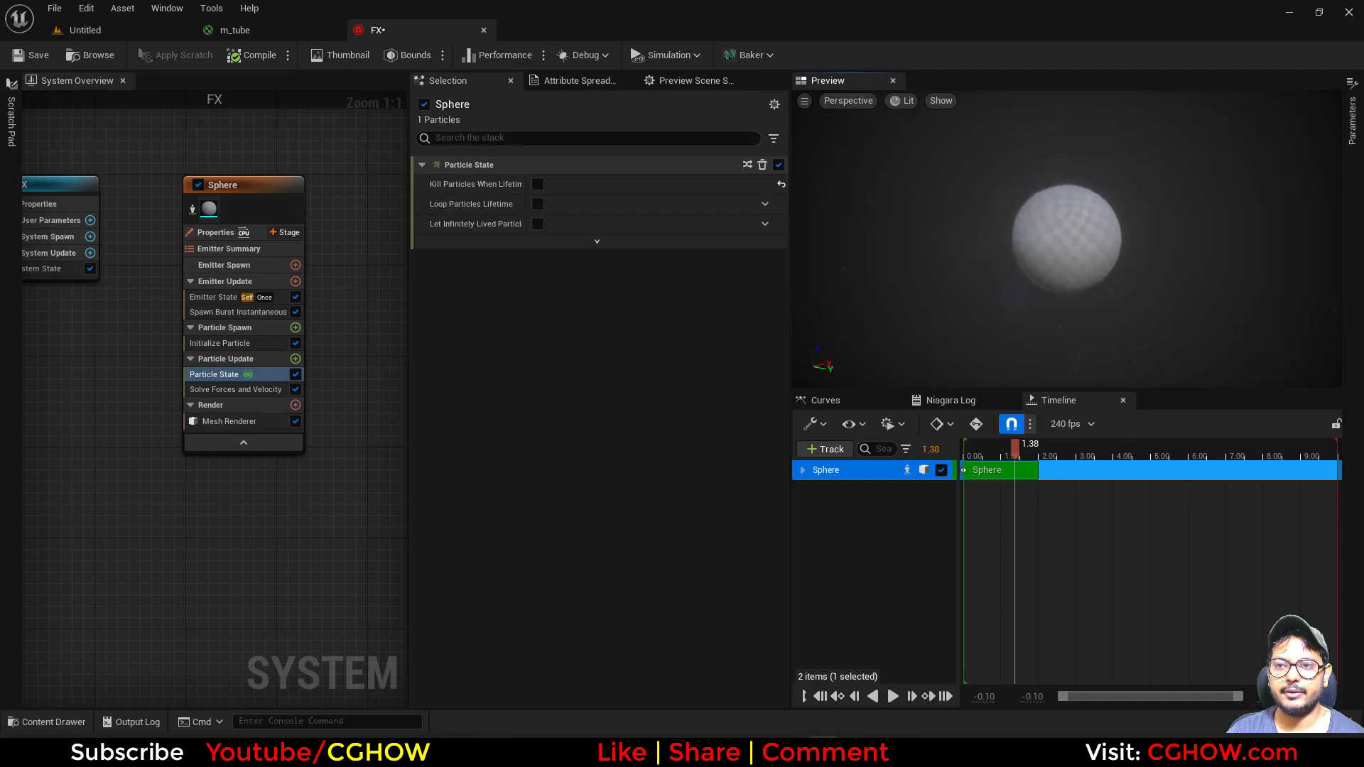
click(668, 81)
click(449, 80)
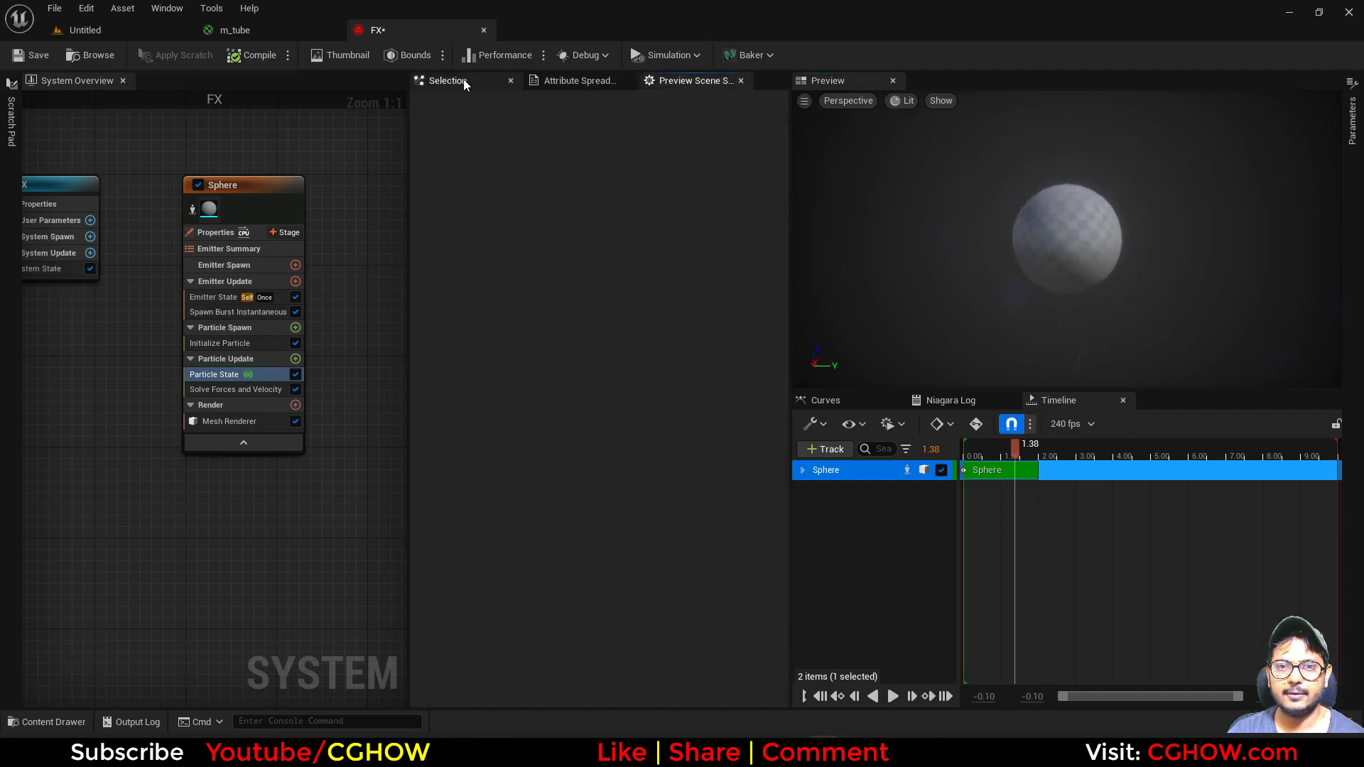
drag(253, 177, 118, 181)
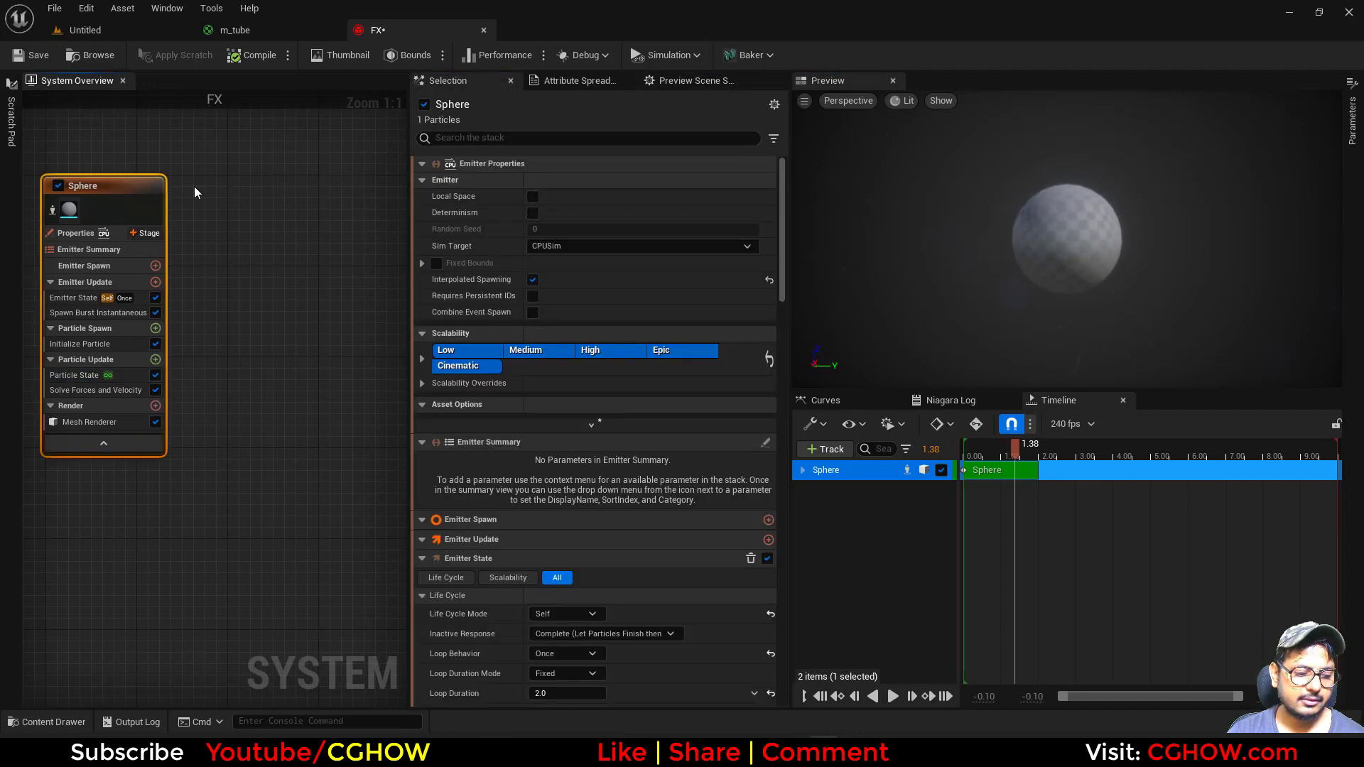
Duplicate the Sphere emitter and name the copy Tubes
key(ctrl+d)
double_click(272, 186)
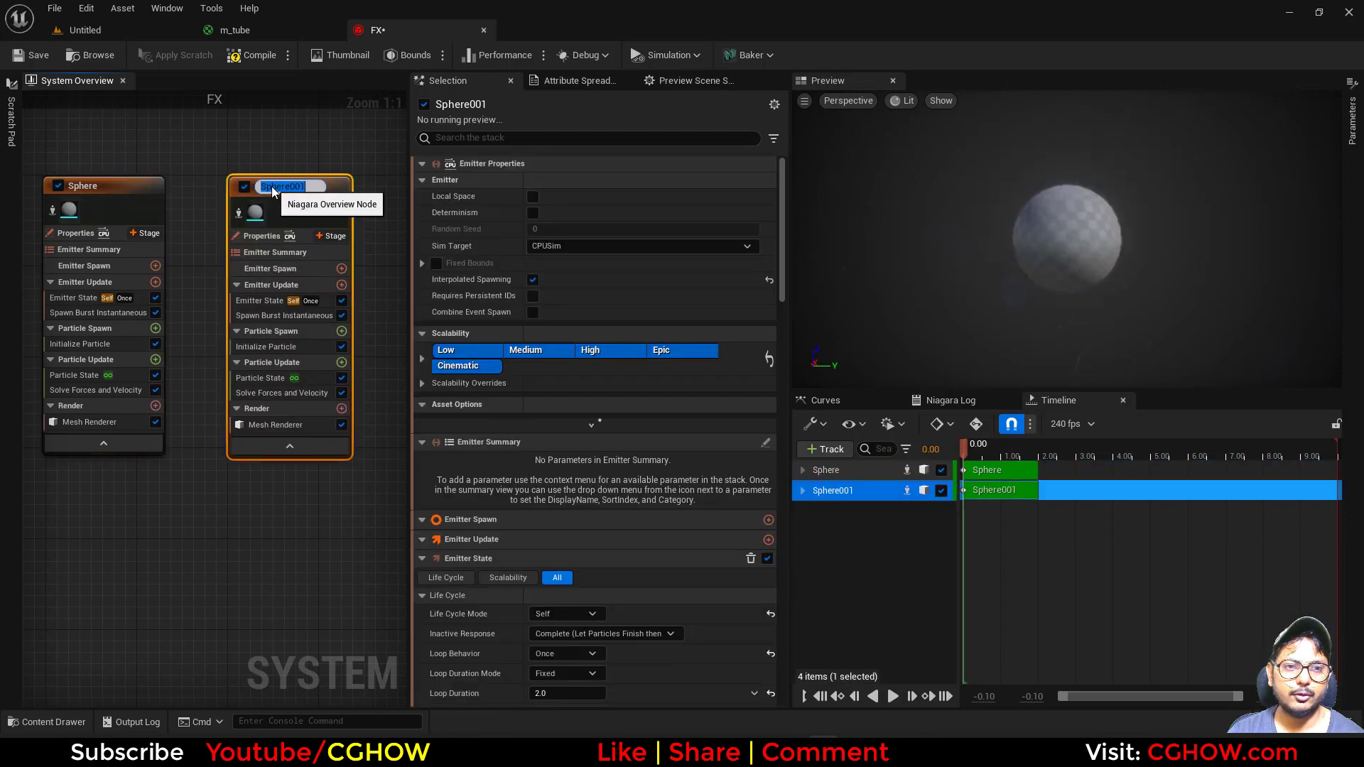
key(Return)
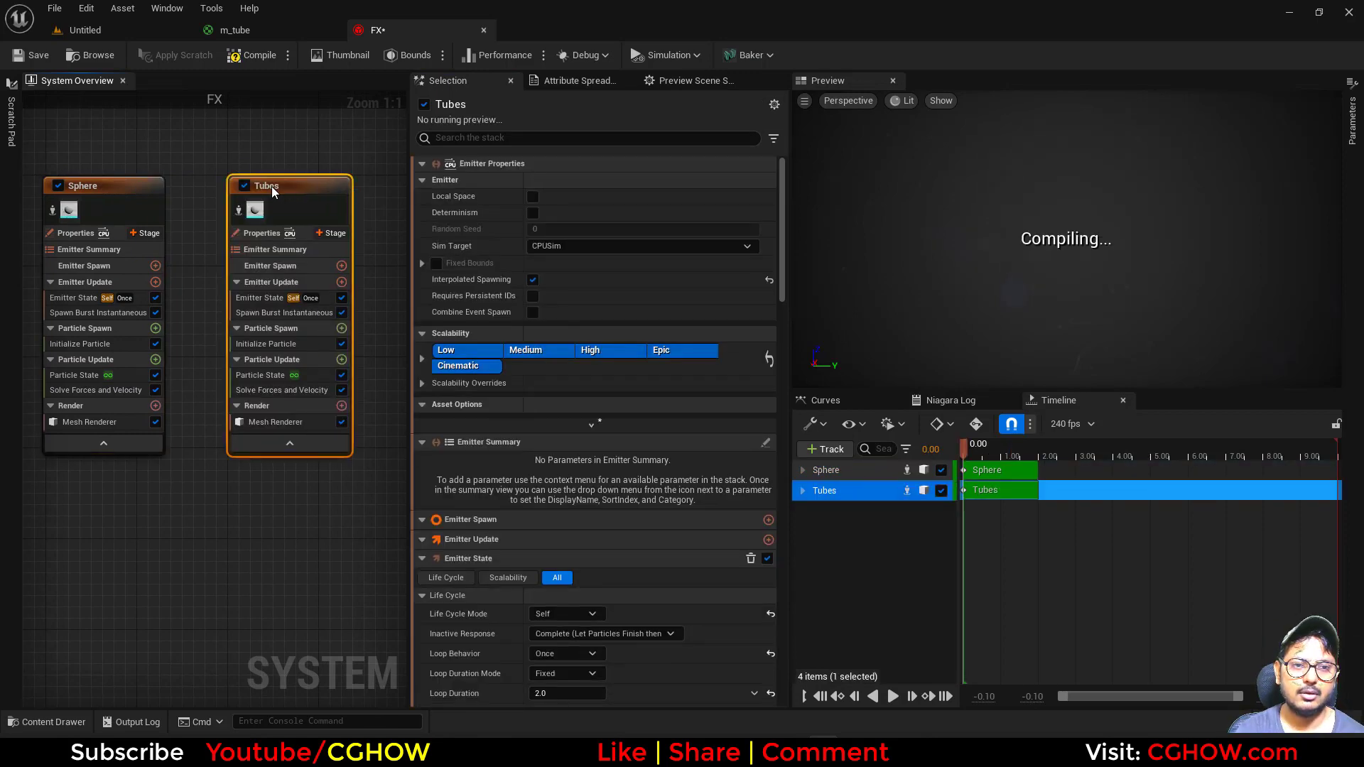
Assign the tube mesh as the Tubes emitter's particle mesh
click(214, 31)
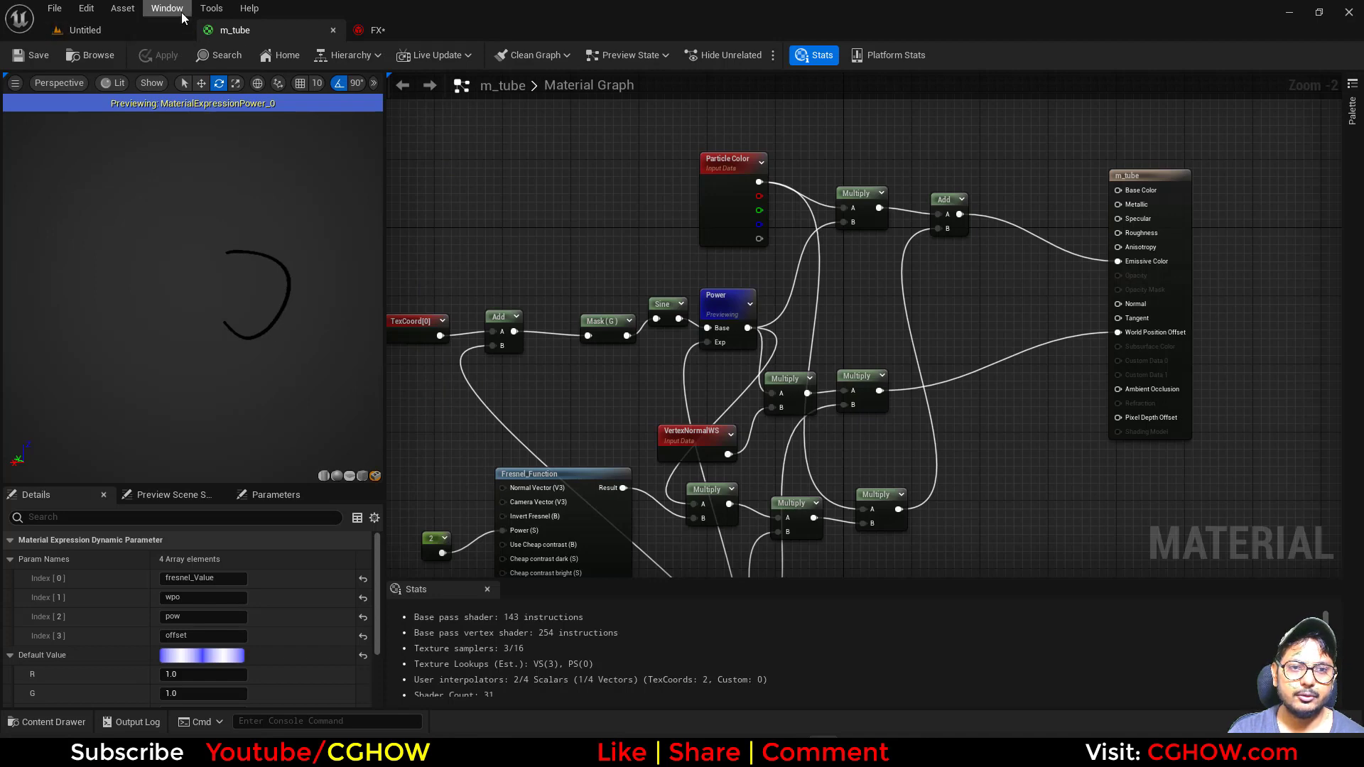
click(85, 29)
click(327, 469)
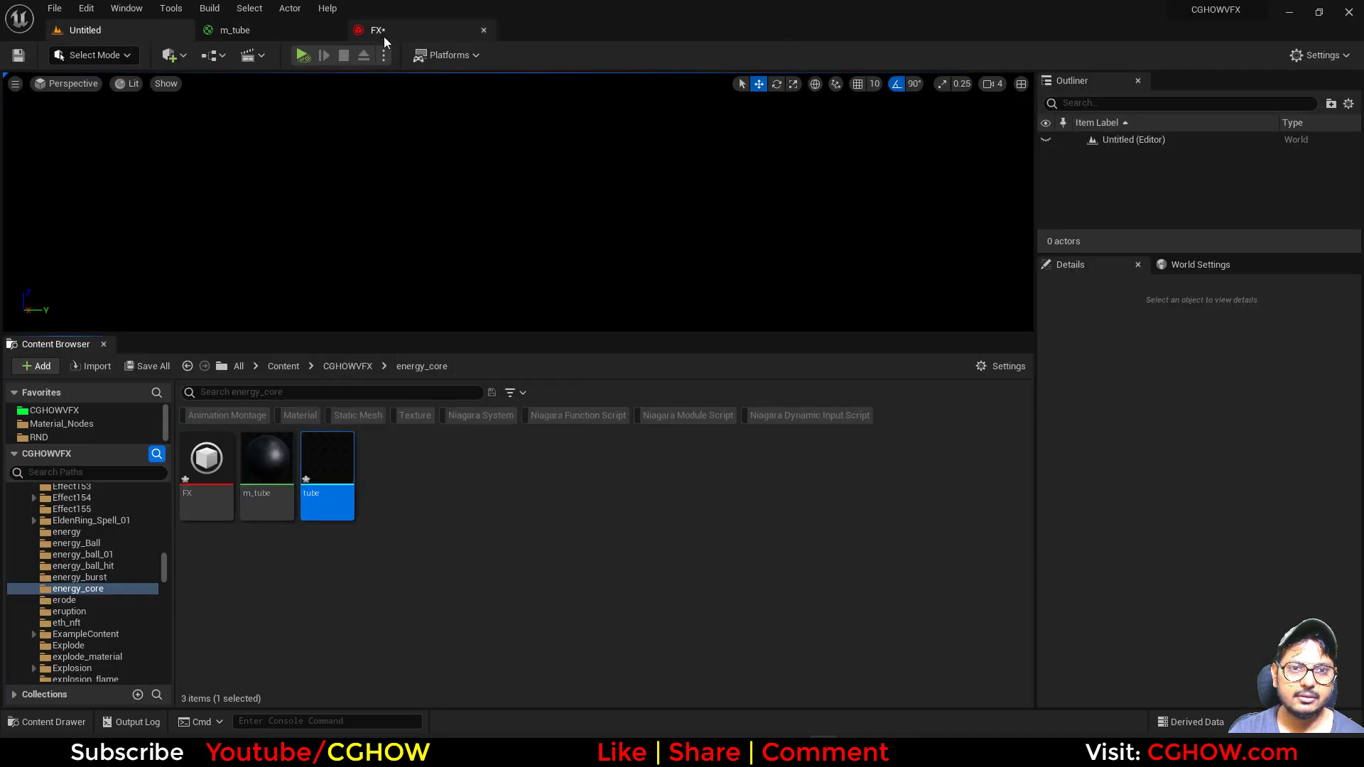
click(384, 36)
click(276, 422)
click(577, 326)
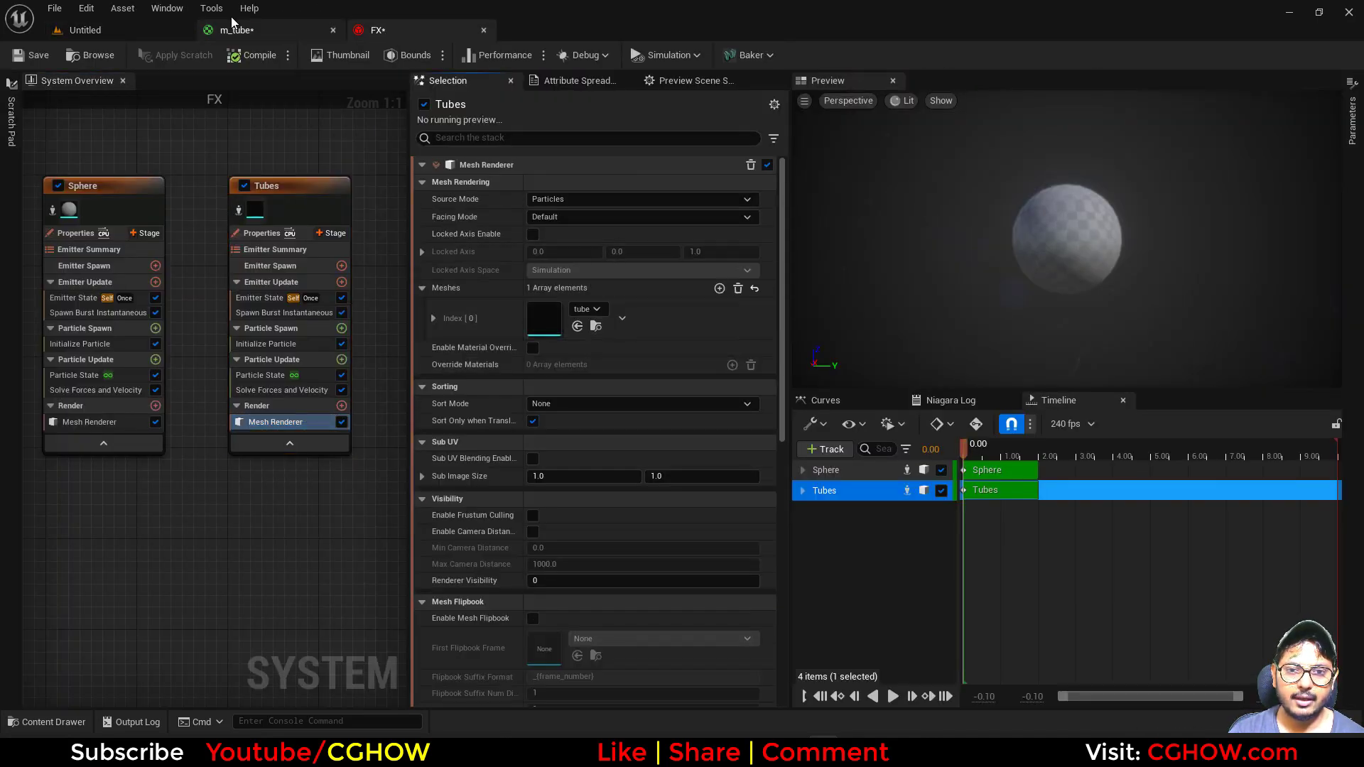
Add m_tube as the Tubes override material and preview the Tubes emitter in isolation
click(234, 30)
click(85, 30)
click(378, 30)
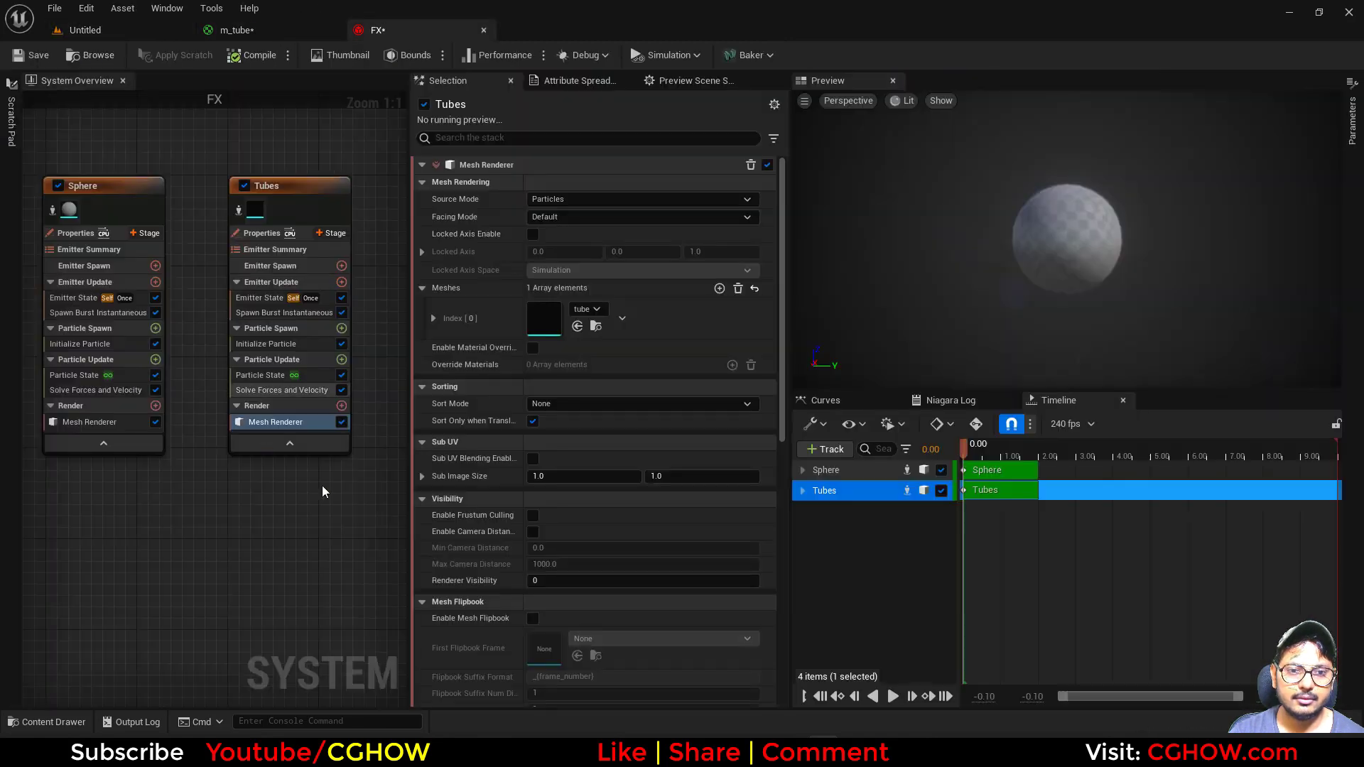
click(533, 347)
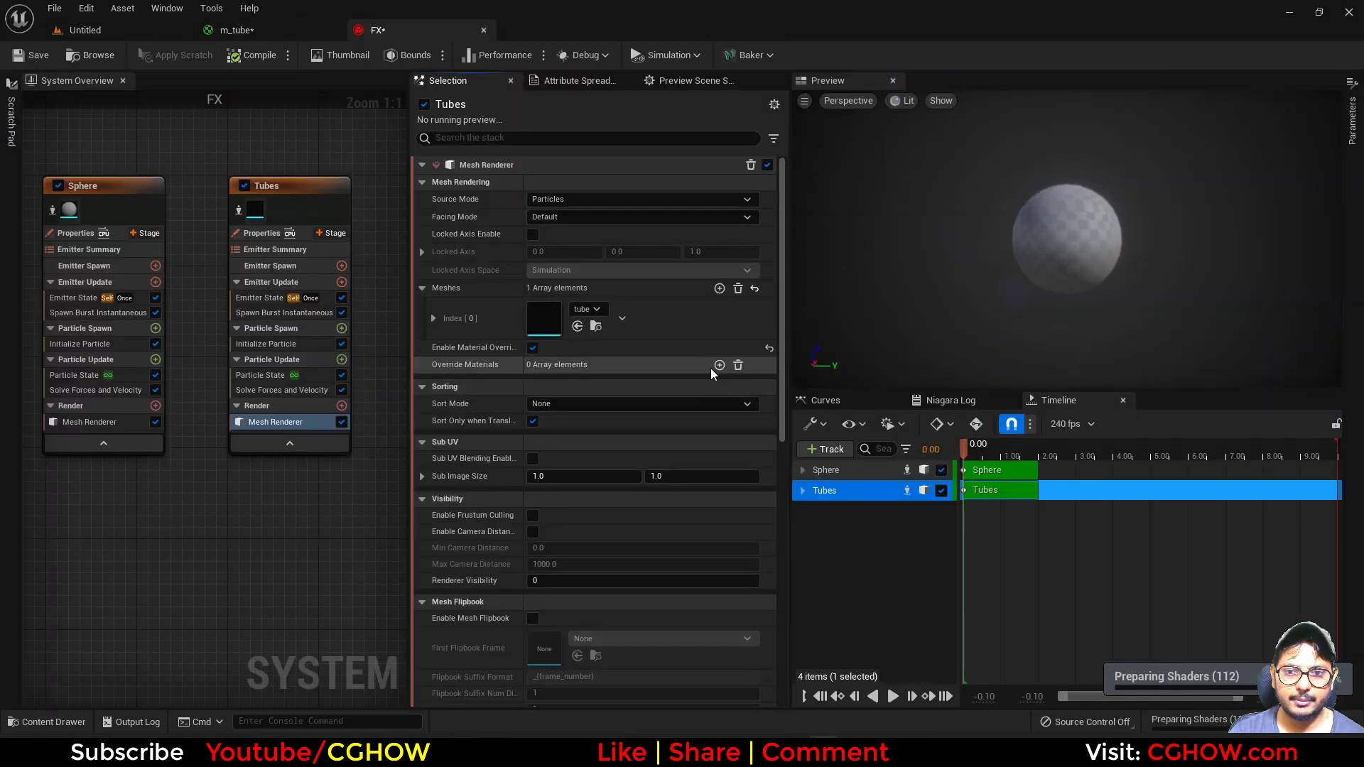
click(422, 365)
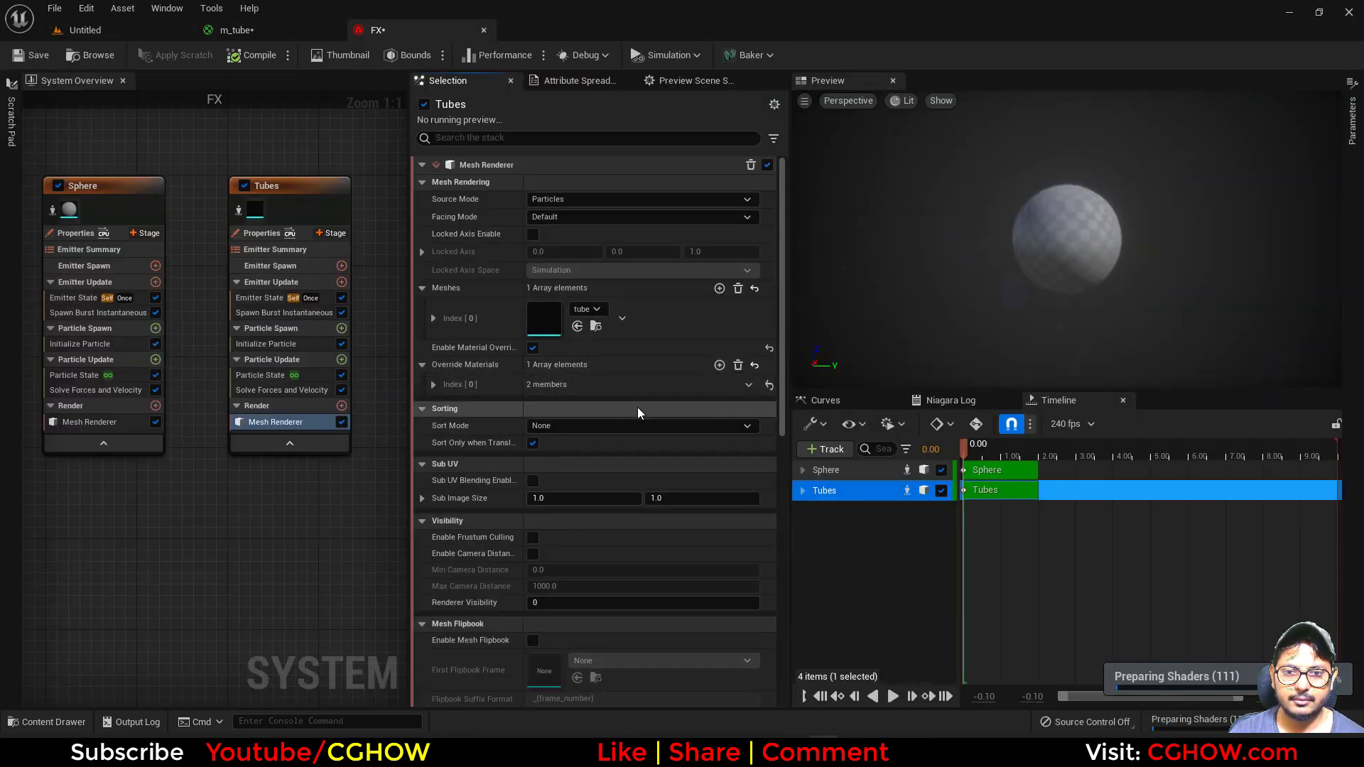
click(434, 385)
click(577, 425)
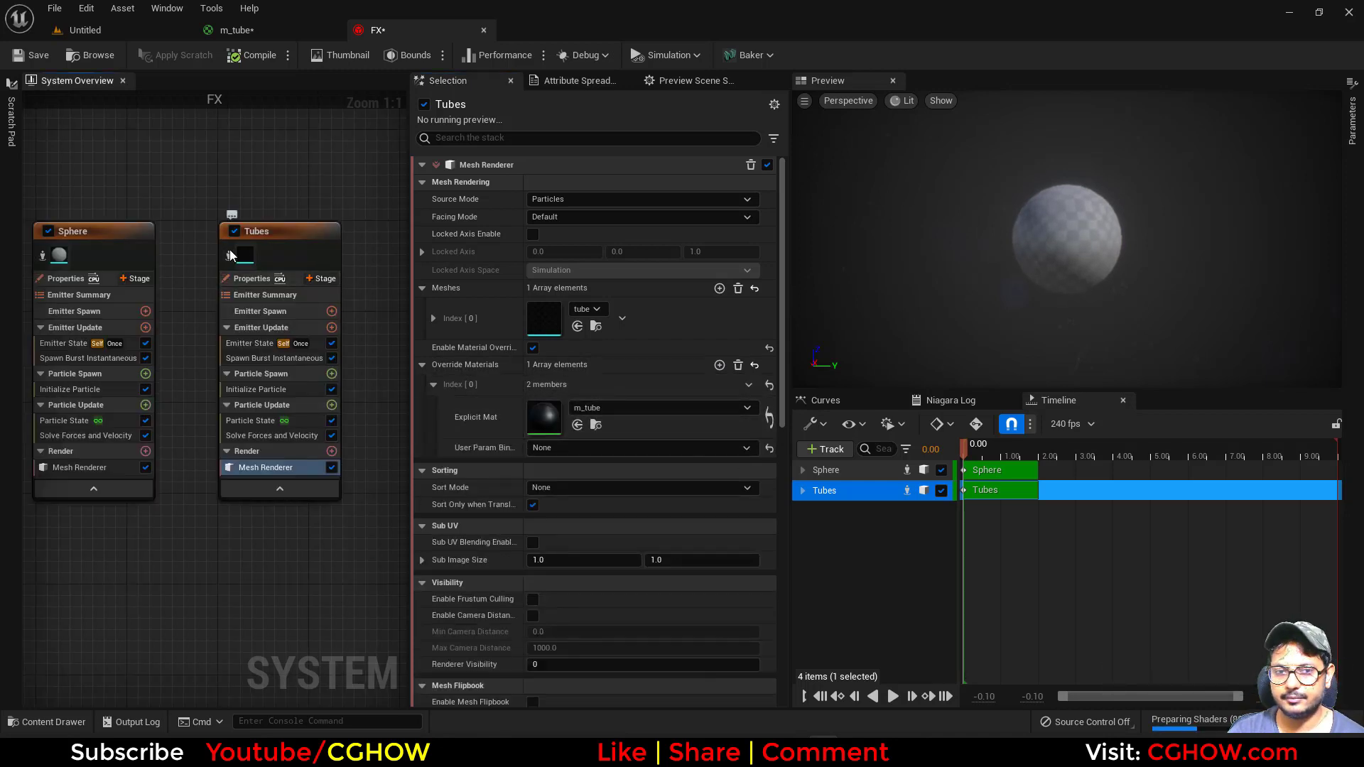
click(228, 255)
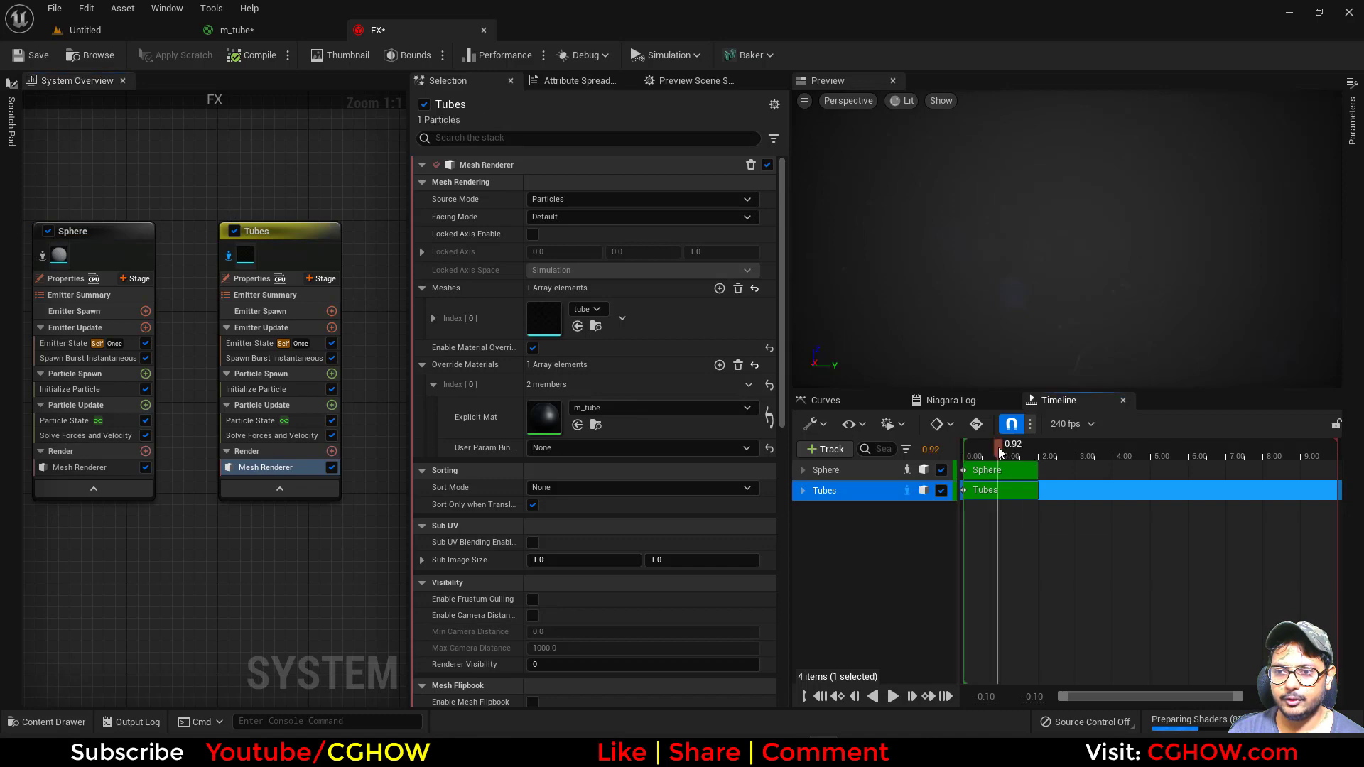
Set the tubes' mesh scale mode to Uniform with a scale of 10
click(276, 390)
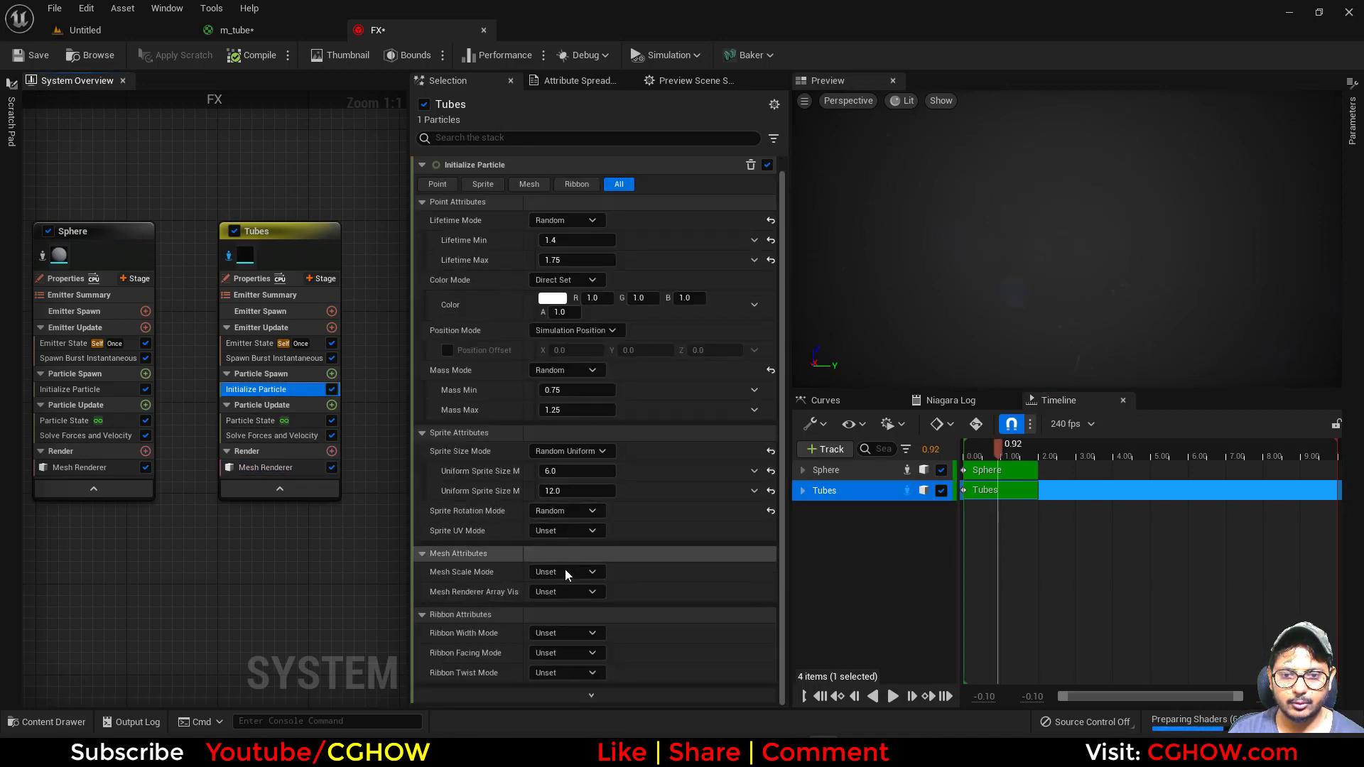
click(566, 575)
click(564, 612)
click(589, 592)
text(10)
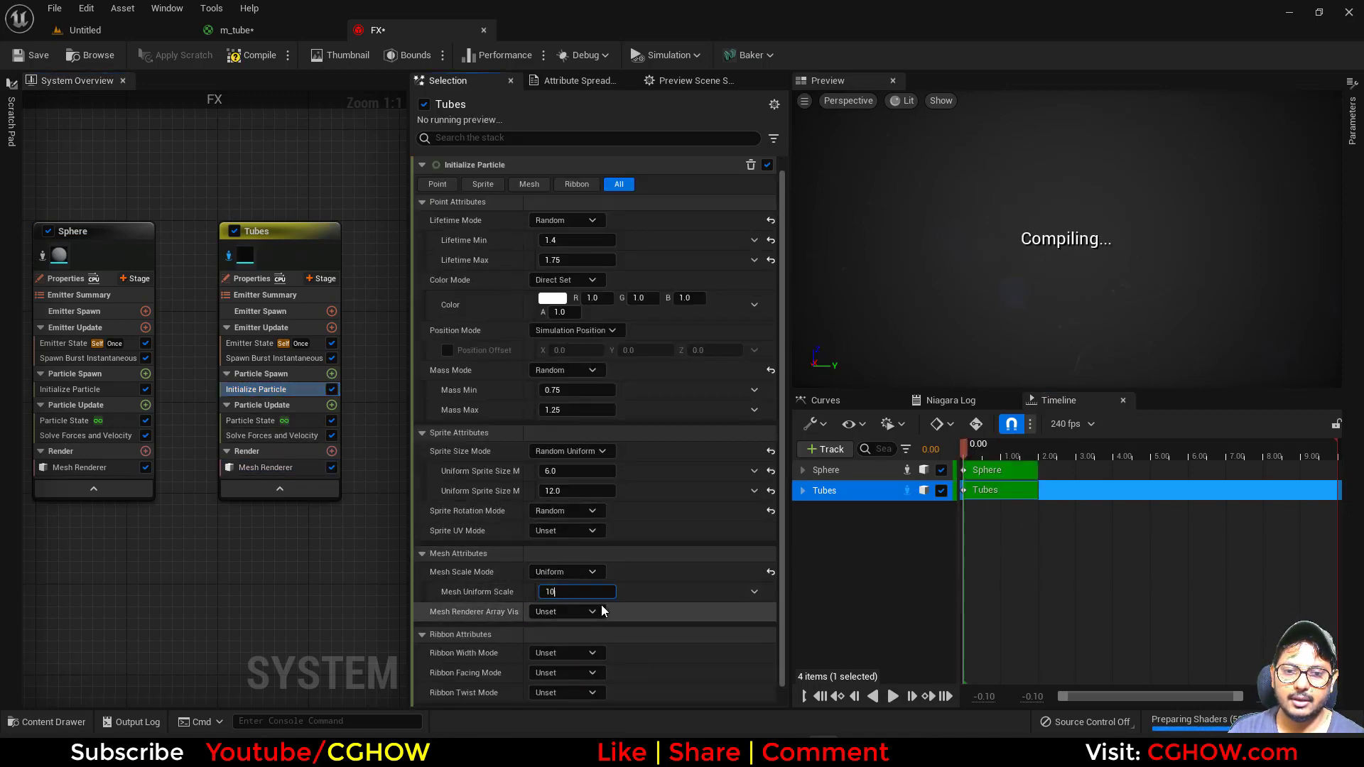
key(Return)
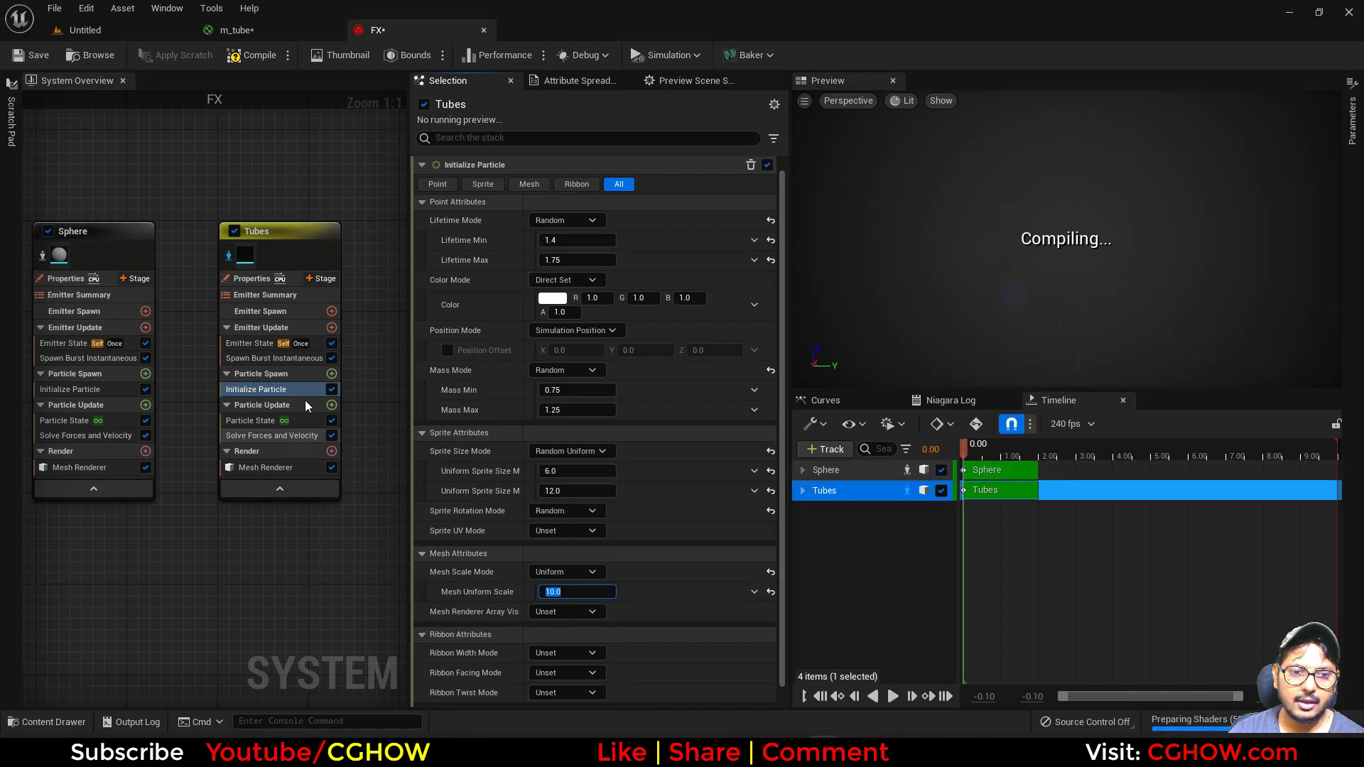
Add Dynamic Material Parameters to particle update with fresnel_Value 1 and pow 10
click(331, 405)
text(dyn)
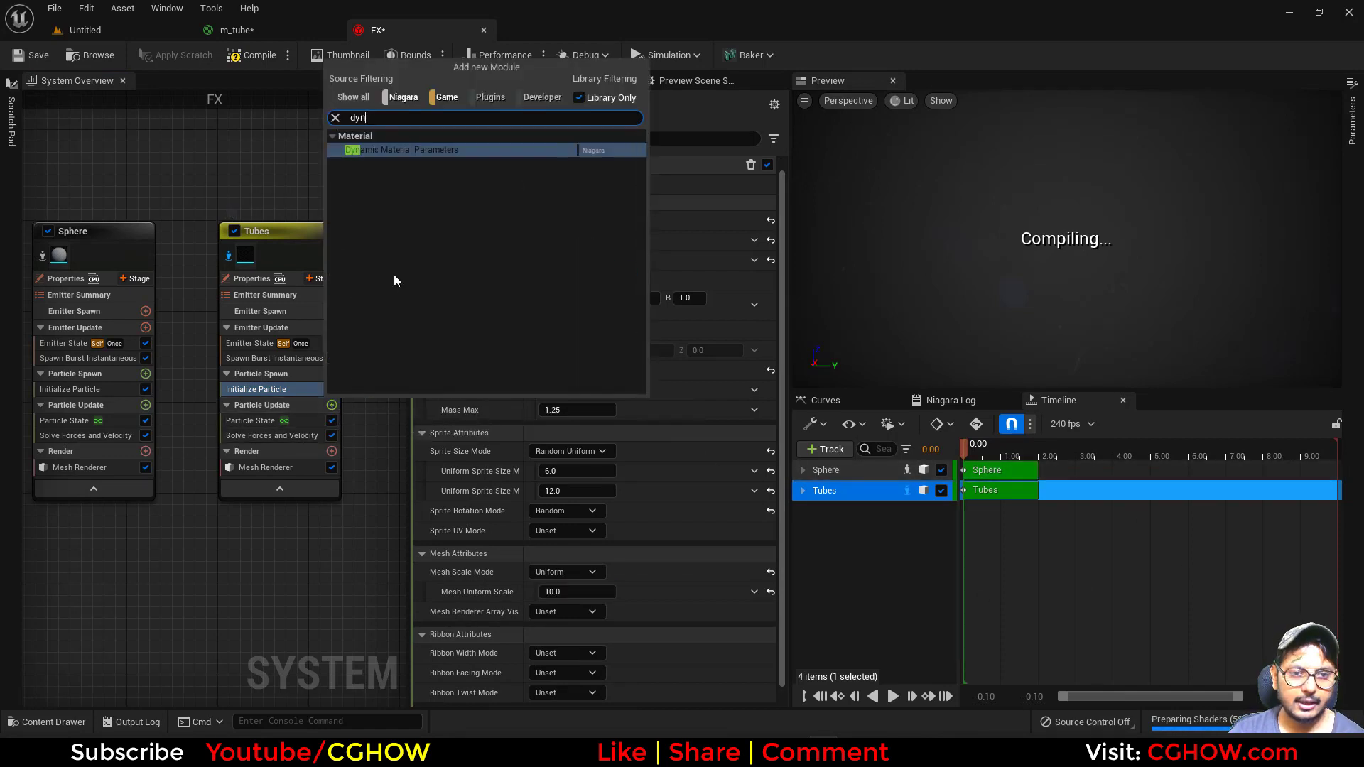
click(395, 152)
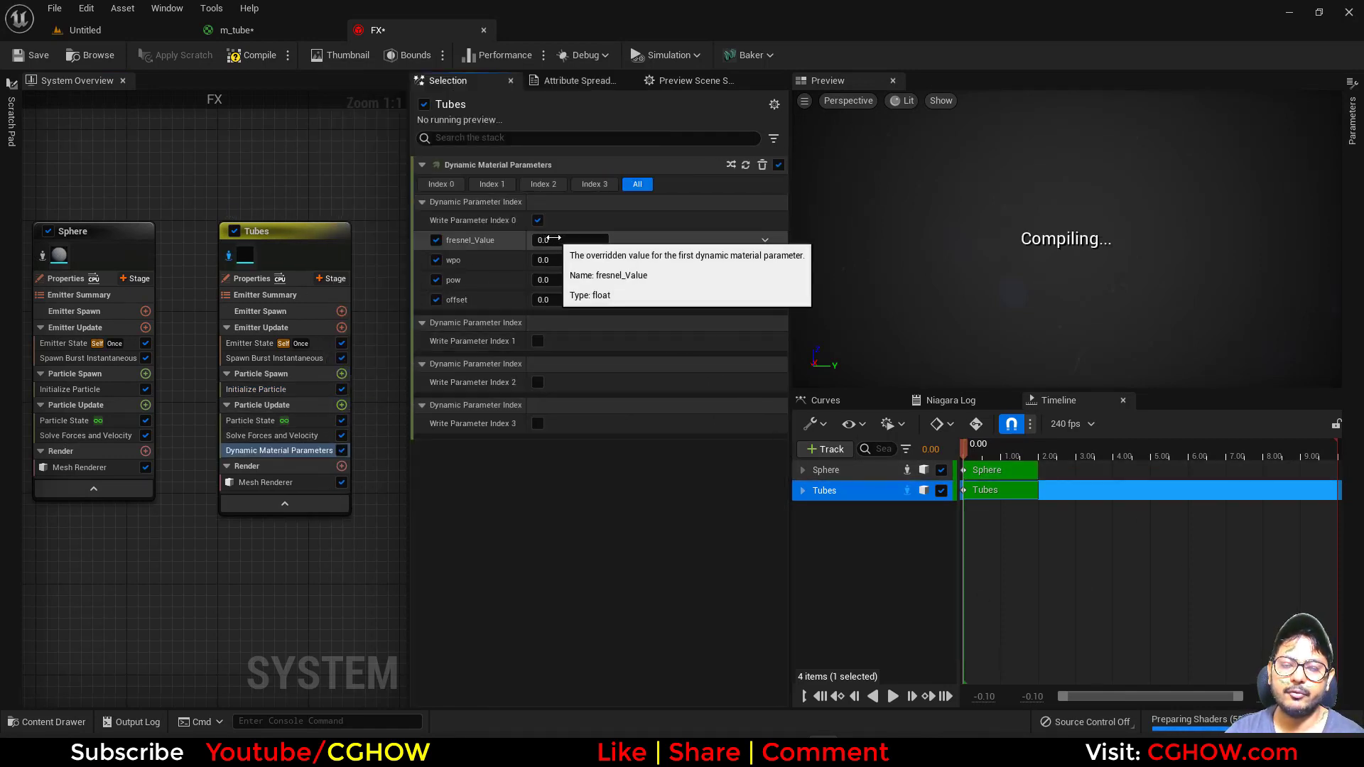
click(552, 239)
text(1)
key(Tab)
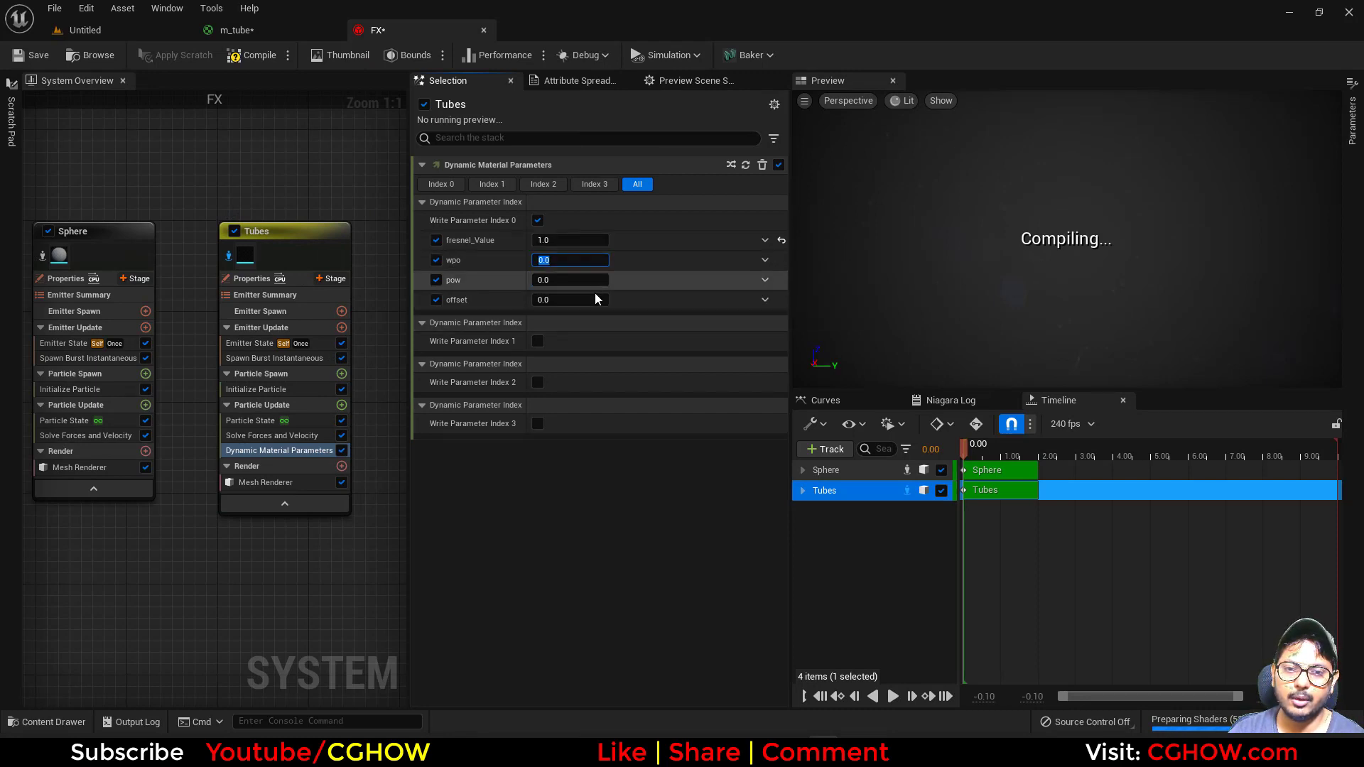
click(572, 281)
text(1)
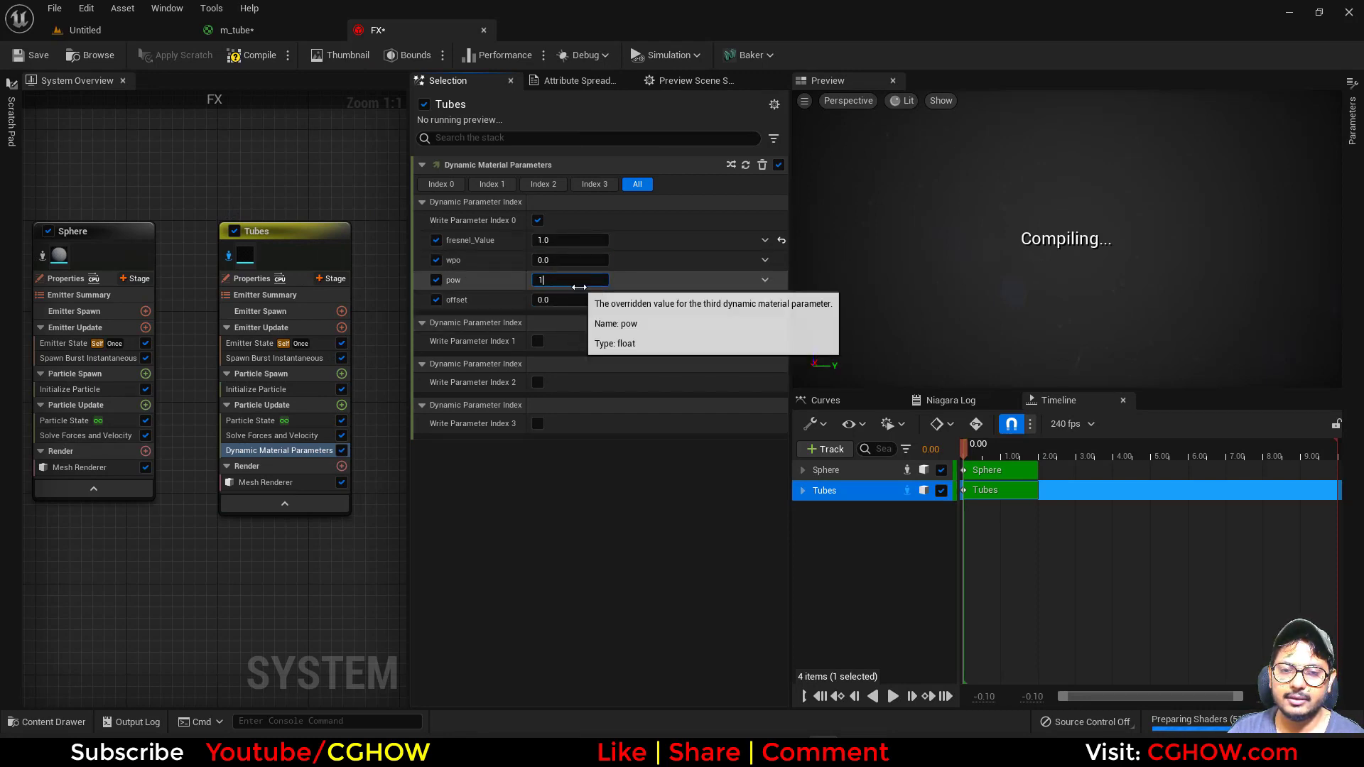
text(0)
key(Tab)
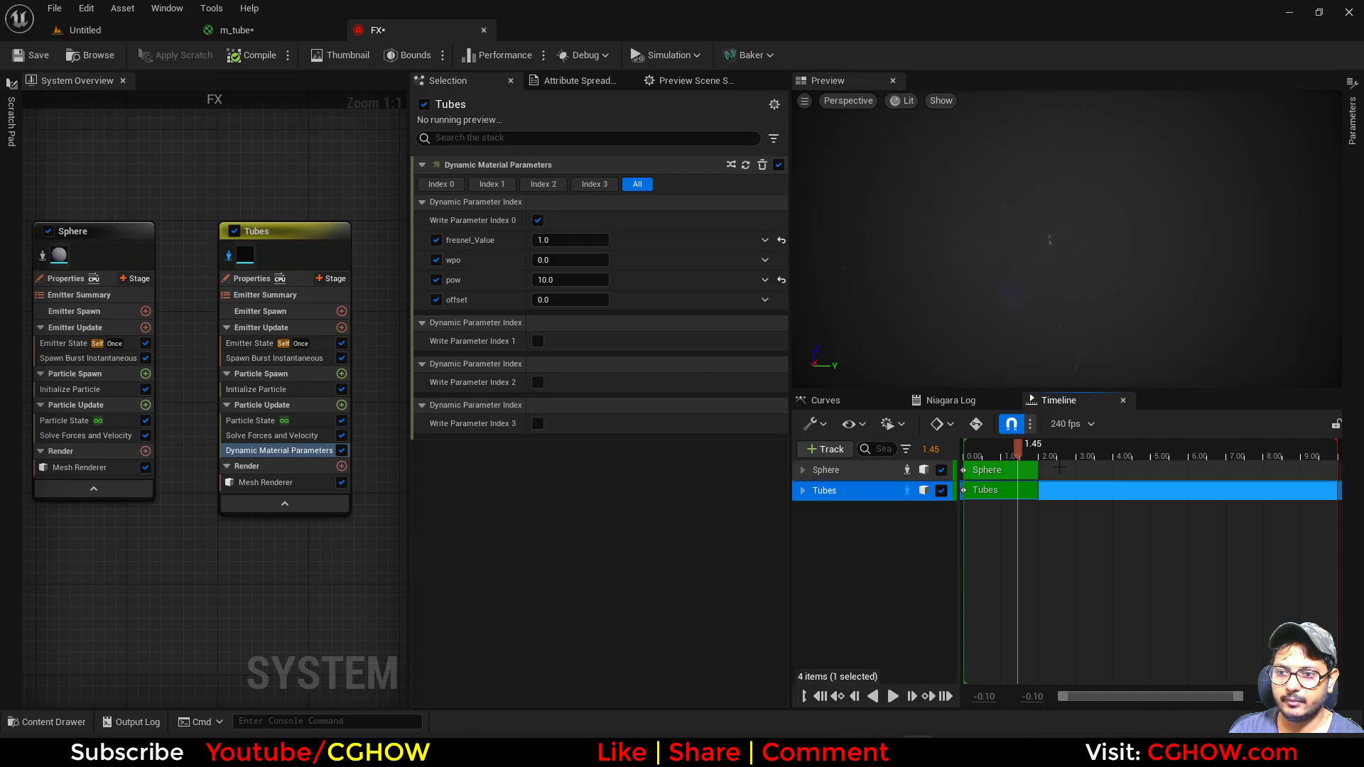
Raise the tube mesh scale to 100, then drag it down to about 46 beside the sphere
drag(1012, 455, 1008, 454)
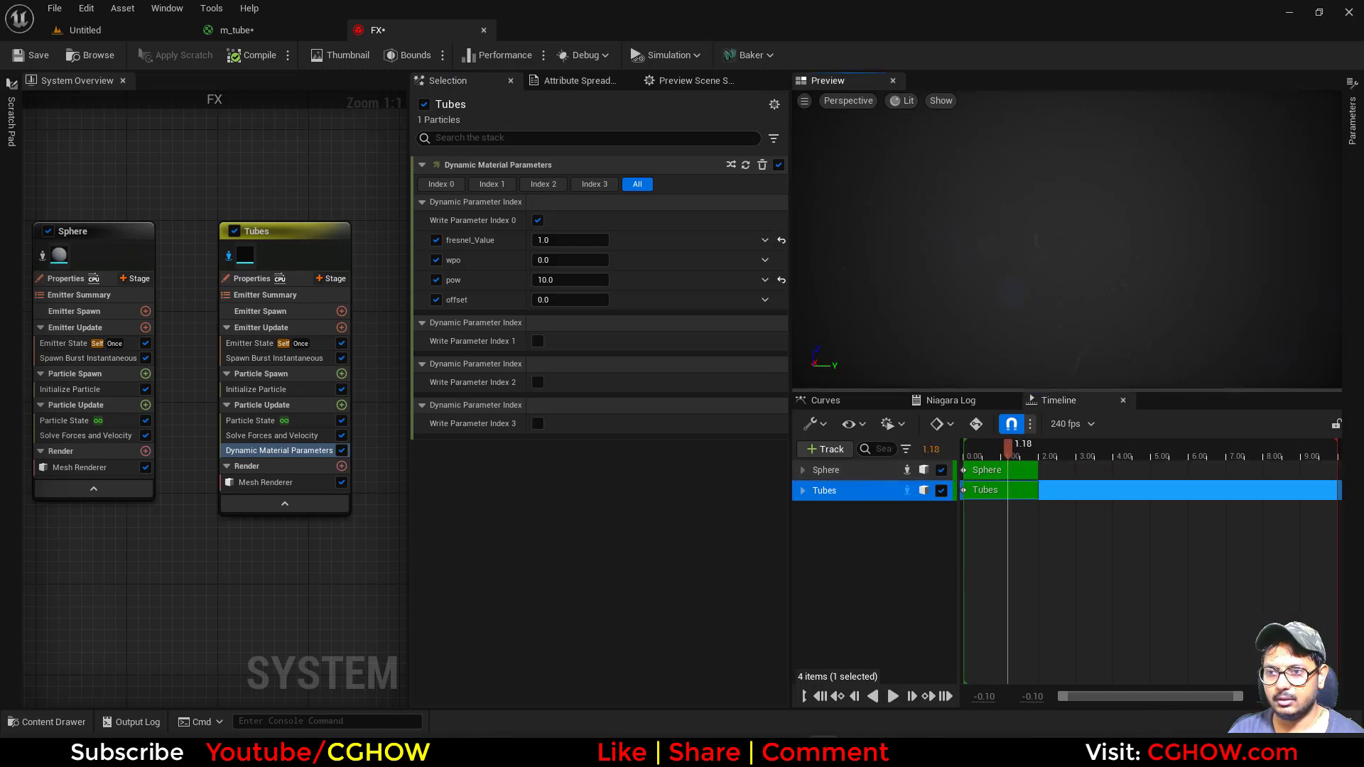
click(270, 389)
click(577, 591)
text(10)
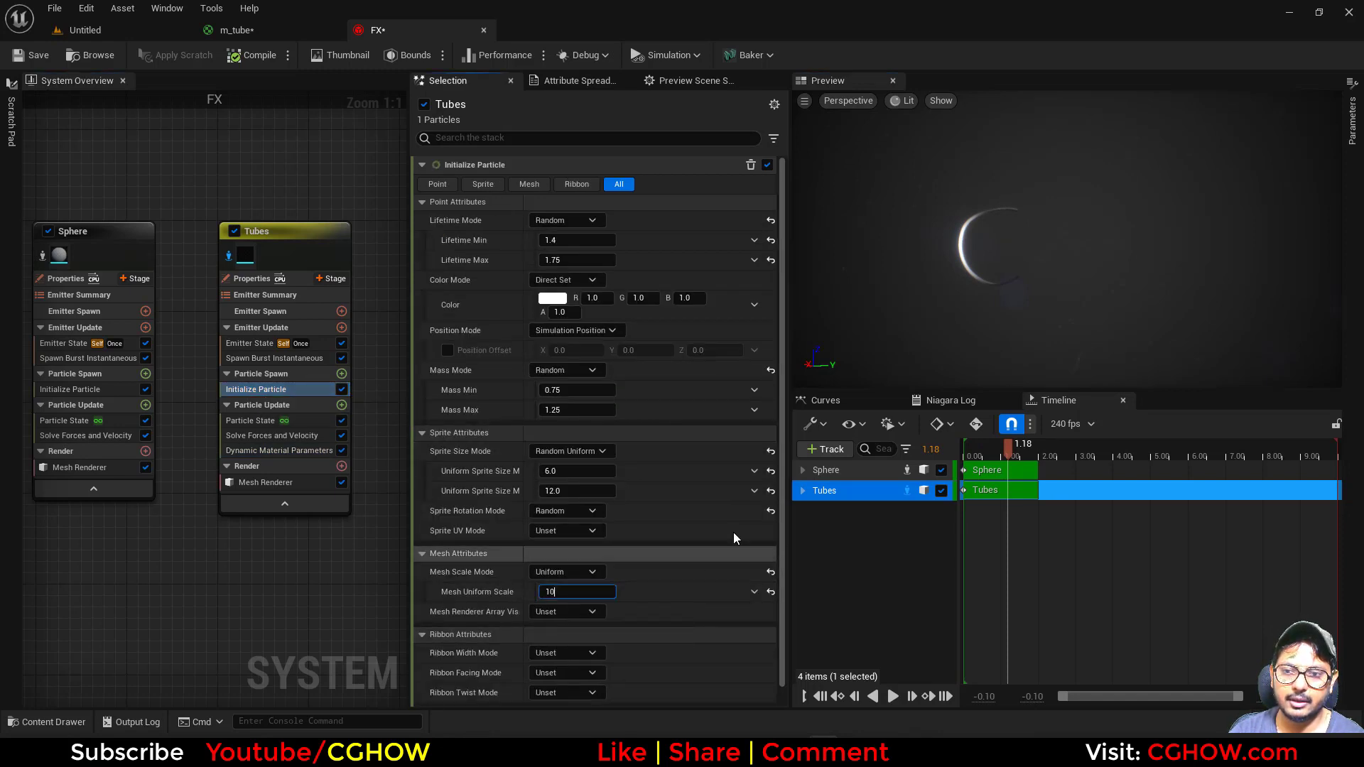
text(0)
key(Return)
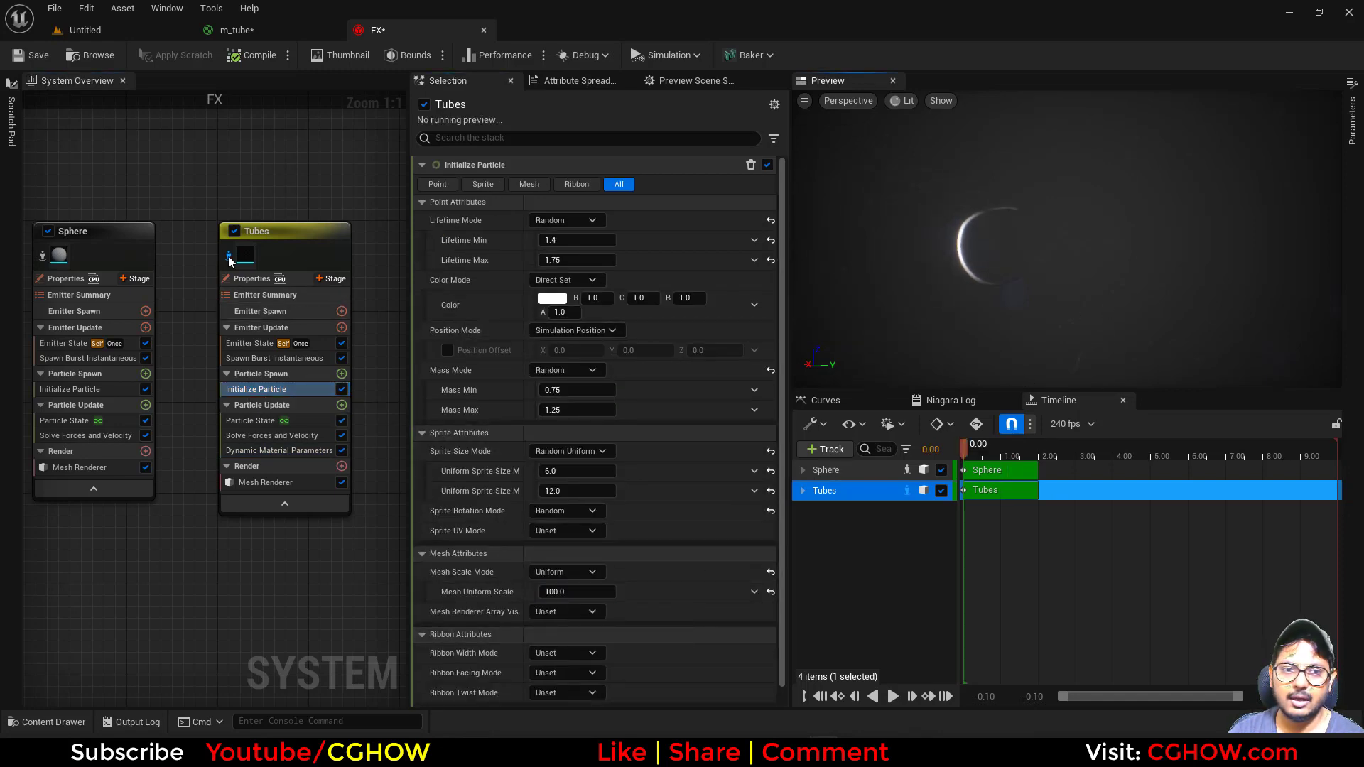
click(225, 254)
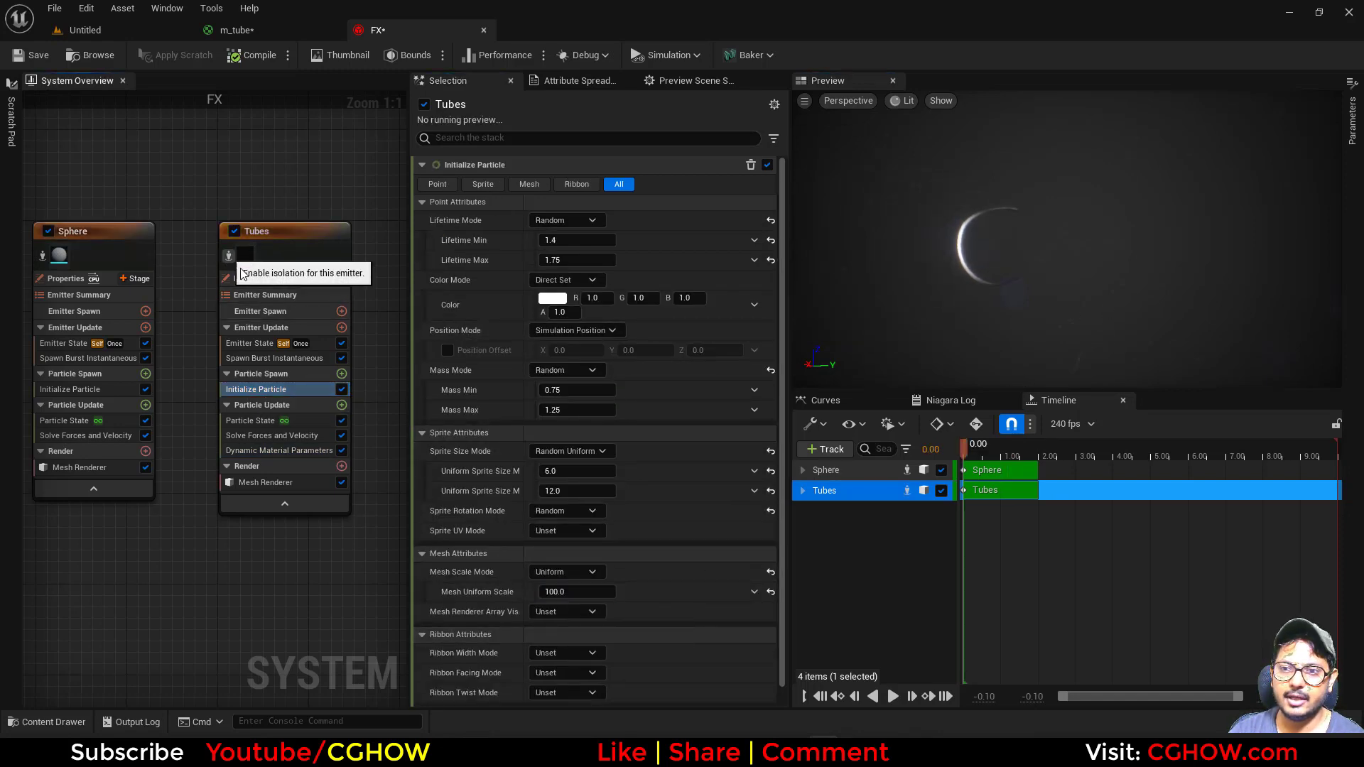
click(1003, 447)
drag(1039, 317, 1062, 317)
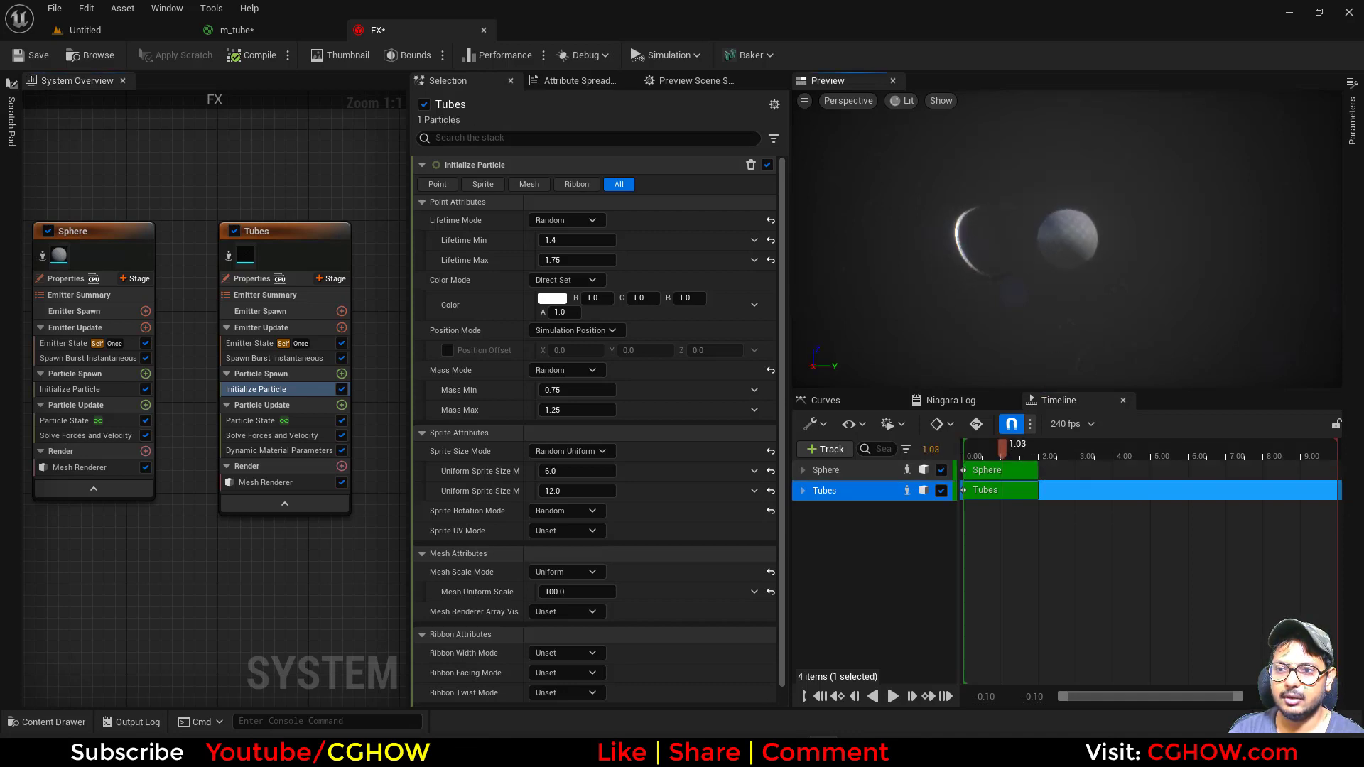
click(269, 375)
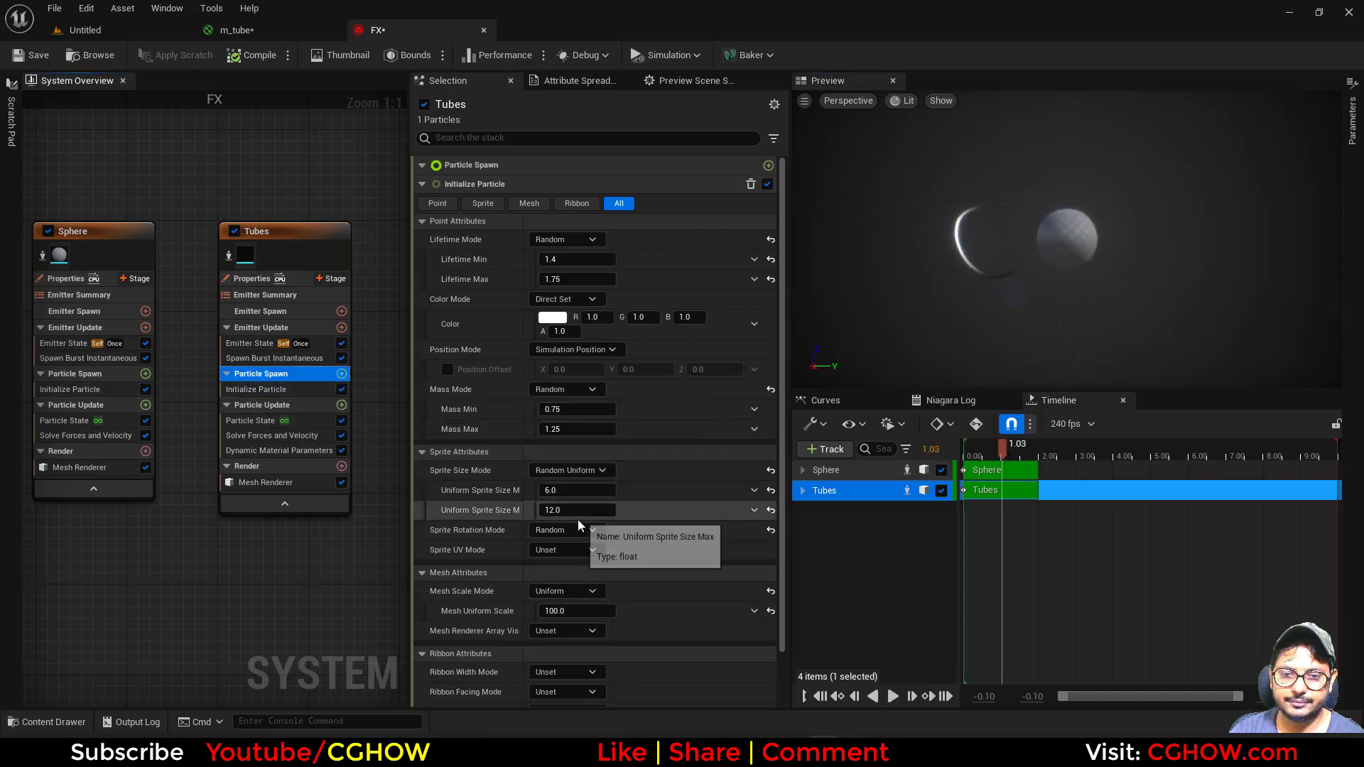
drag(578, 611, 564, 610)
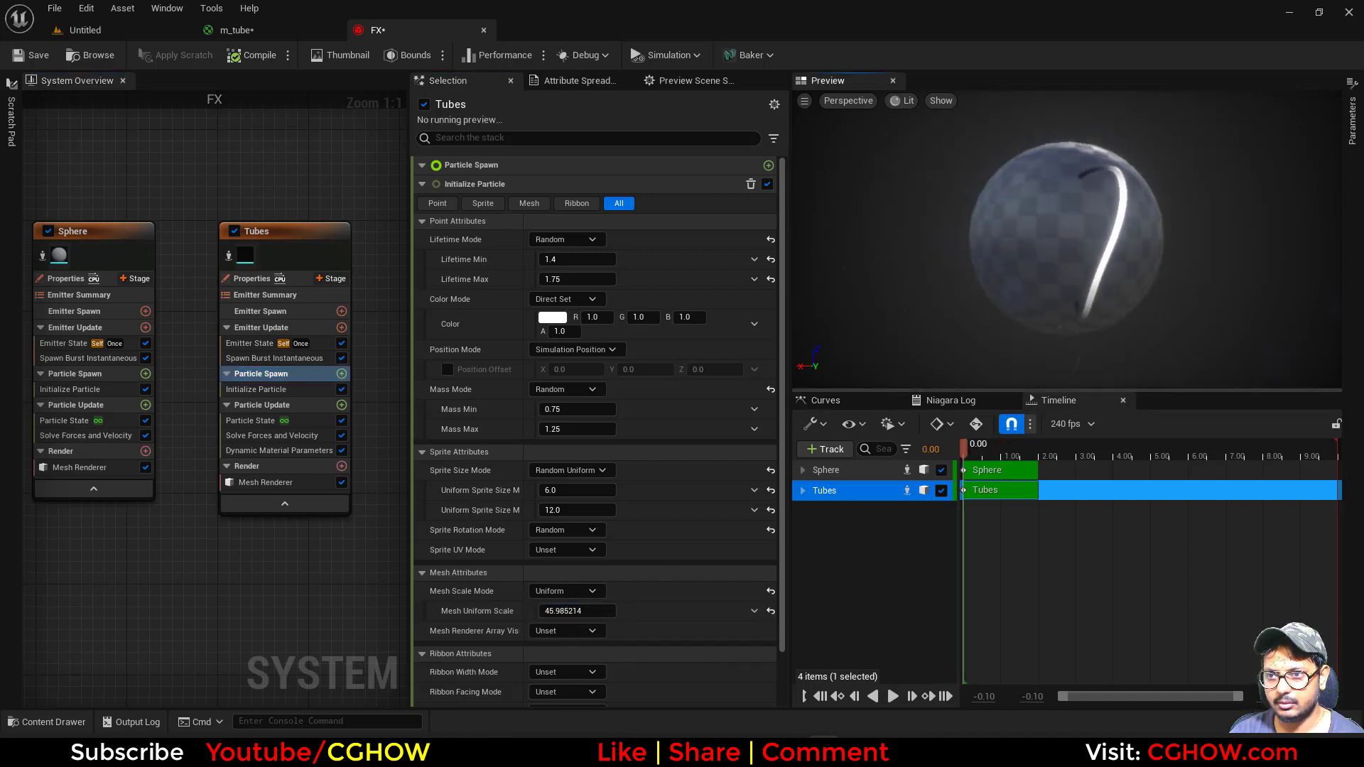
Make the tube particle colour pure red (R1, G0, B0)
click(309, 391)
click(638, 298)
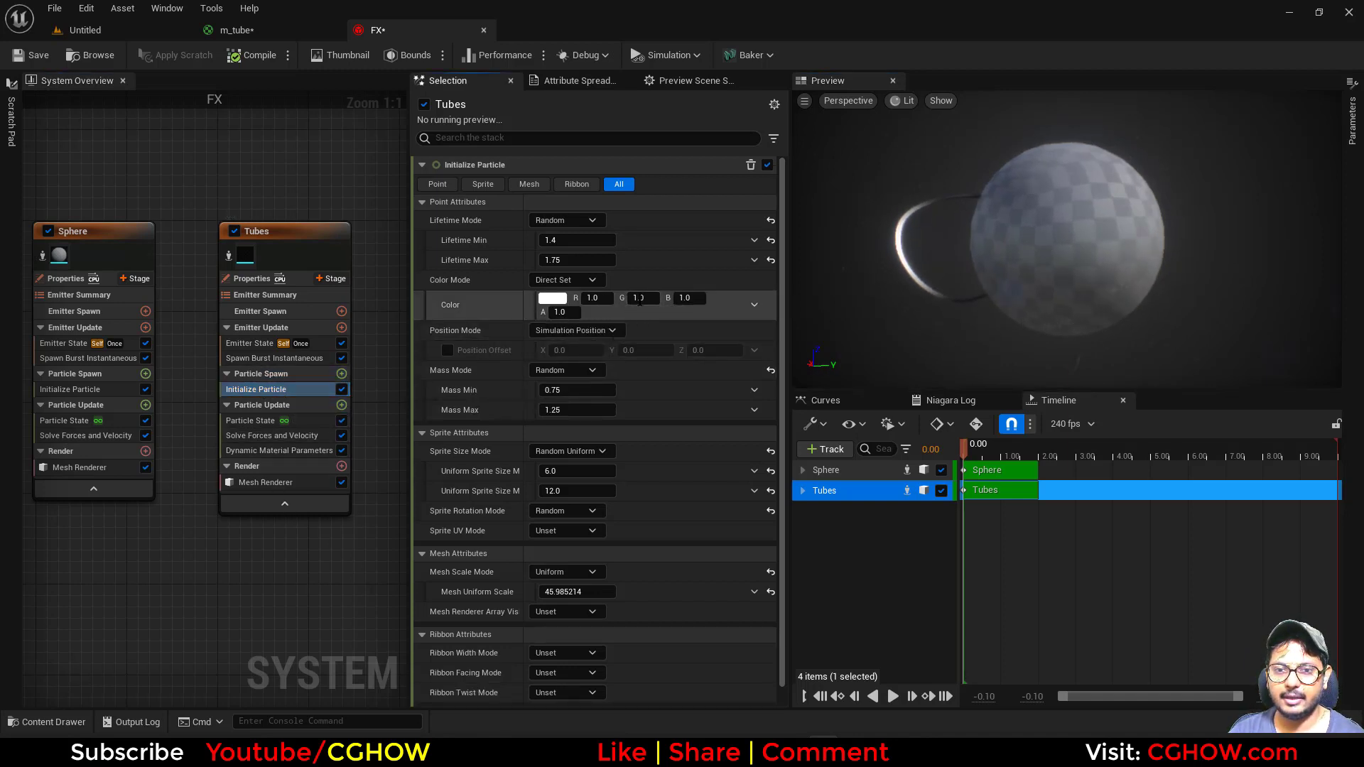
text(0)
click(697, 298)
text(0)
key(Return)
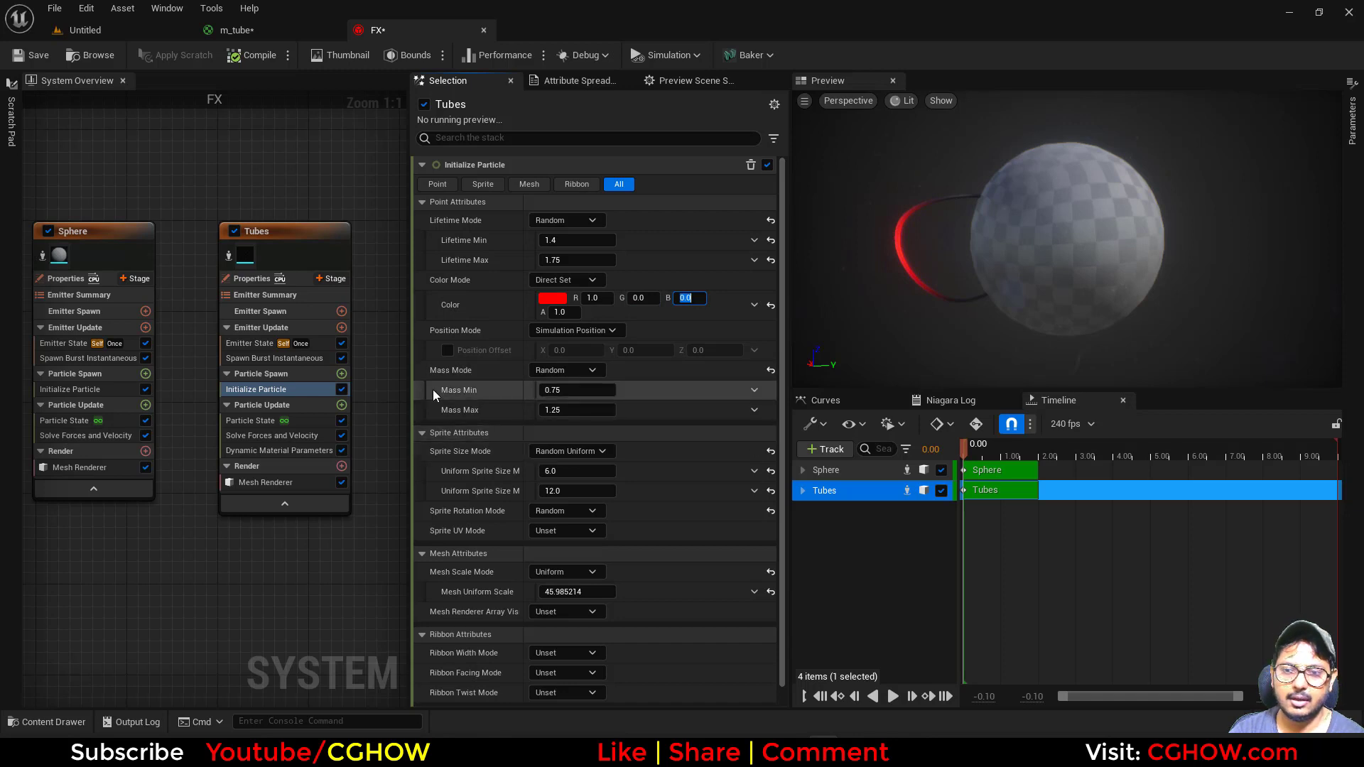
Drag the tubes' fresnel_Value up to about 32.55 and wpo to about 3.84
click(278, 451)
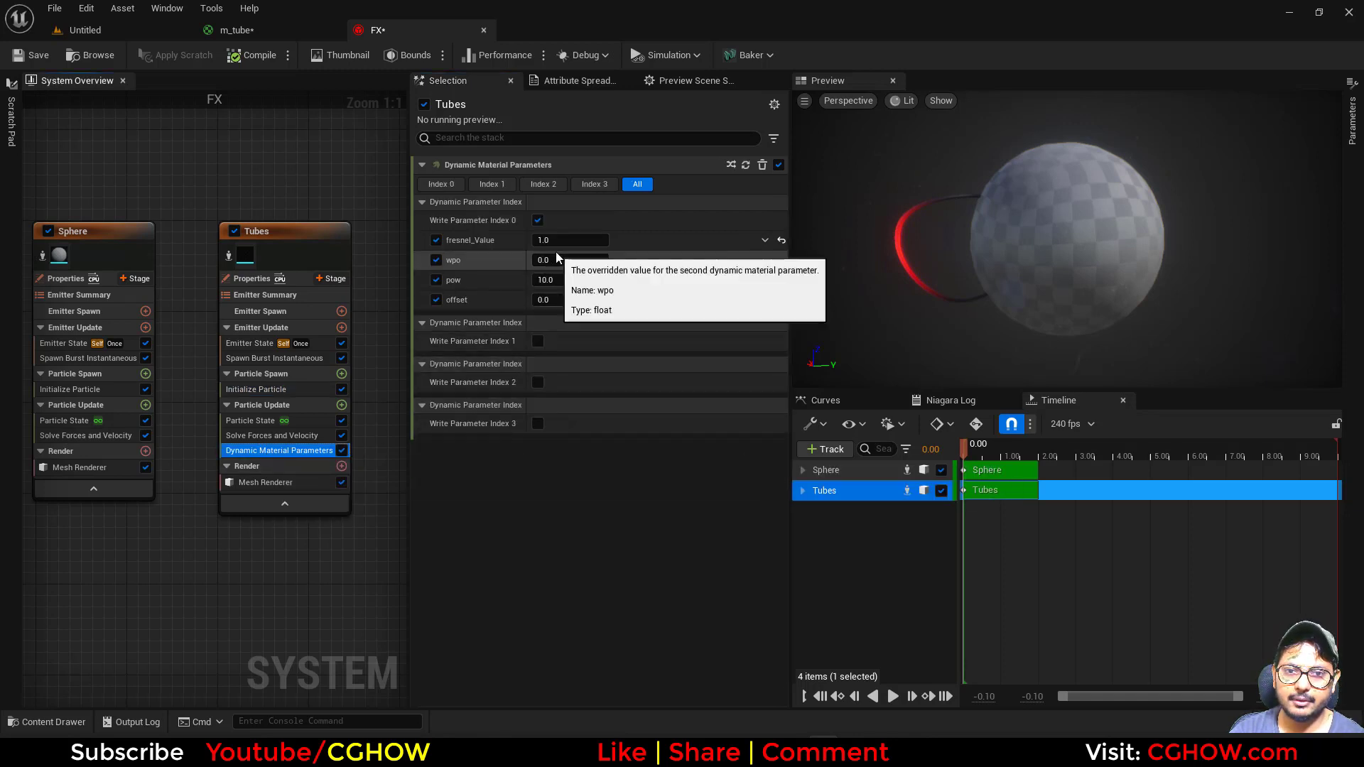
drag(561, 240, 625, 240)
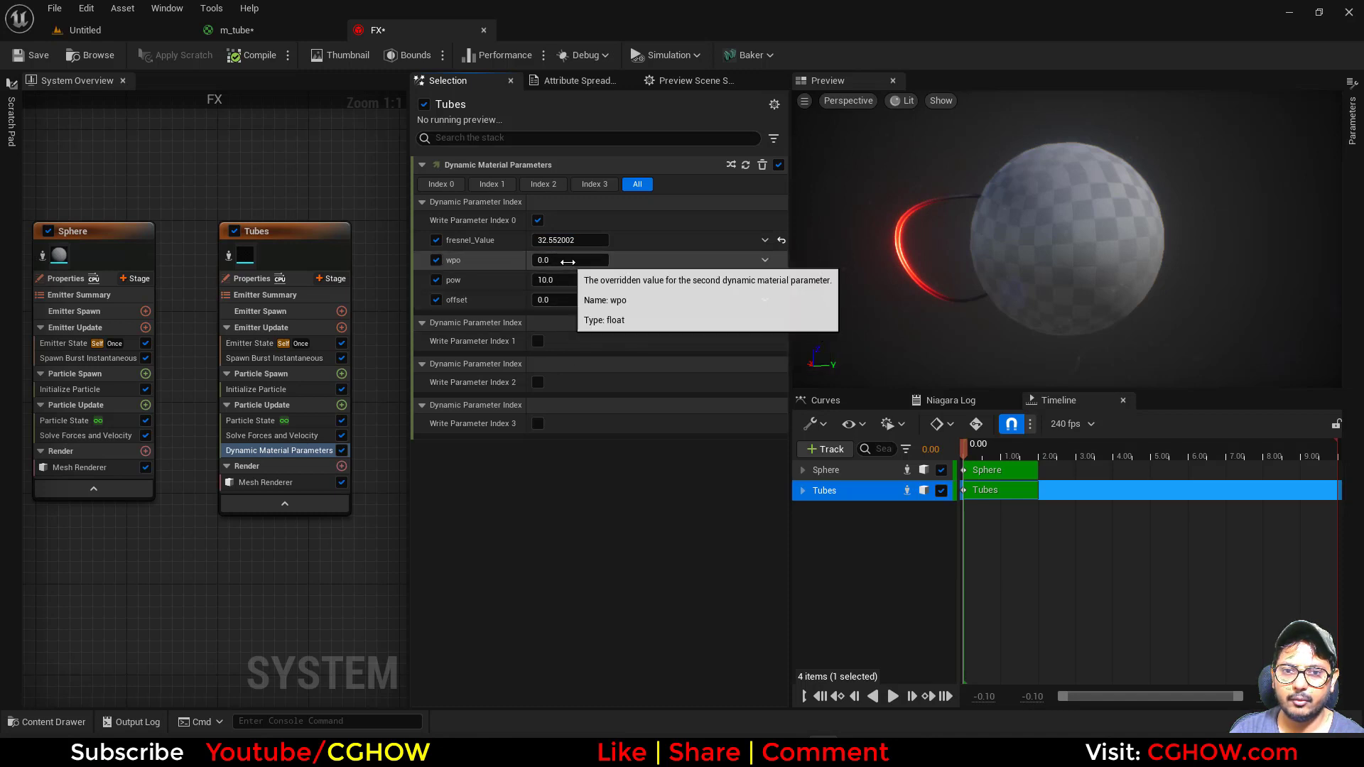
drag(561, 260, 568, 260)
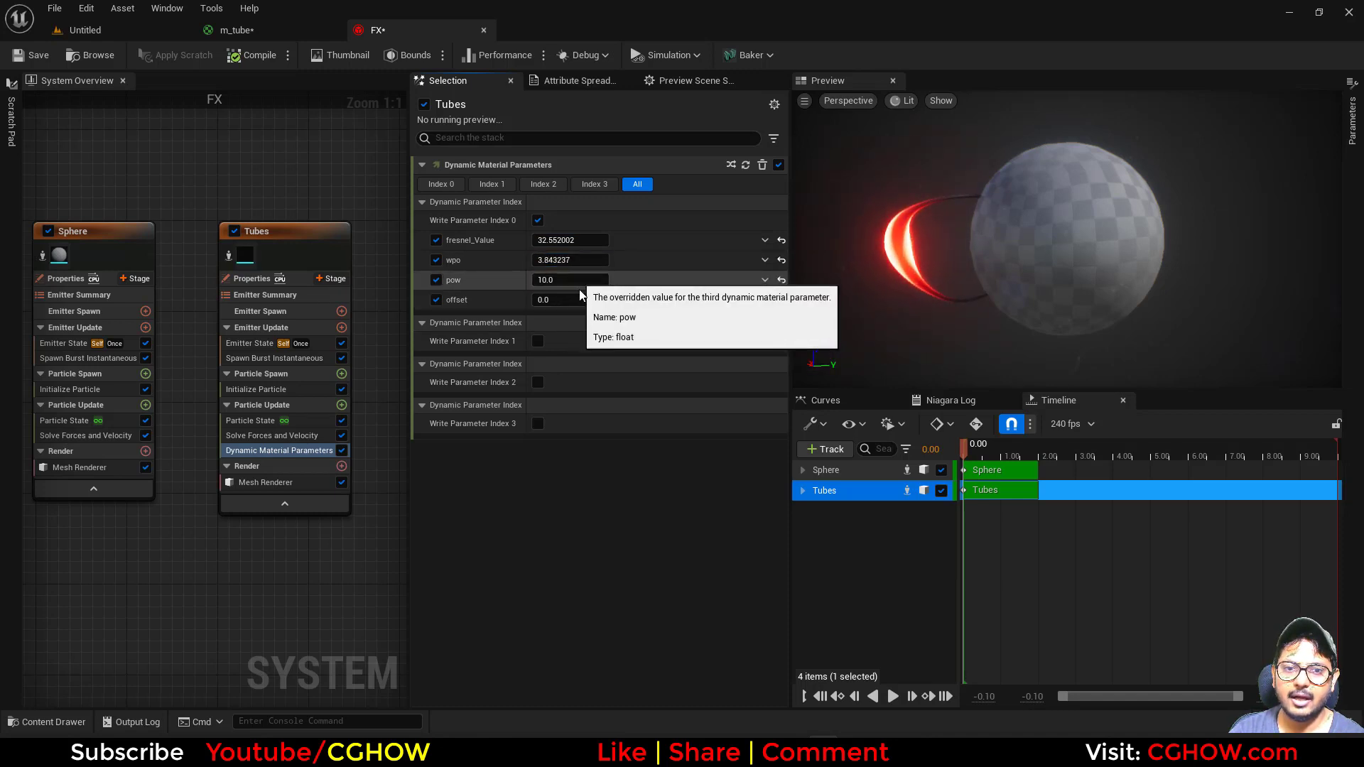
Try offset values of 0, 1 and -1, then drag it up to settle at 0.7
drag(572, 299, 543, 300)
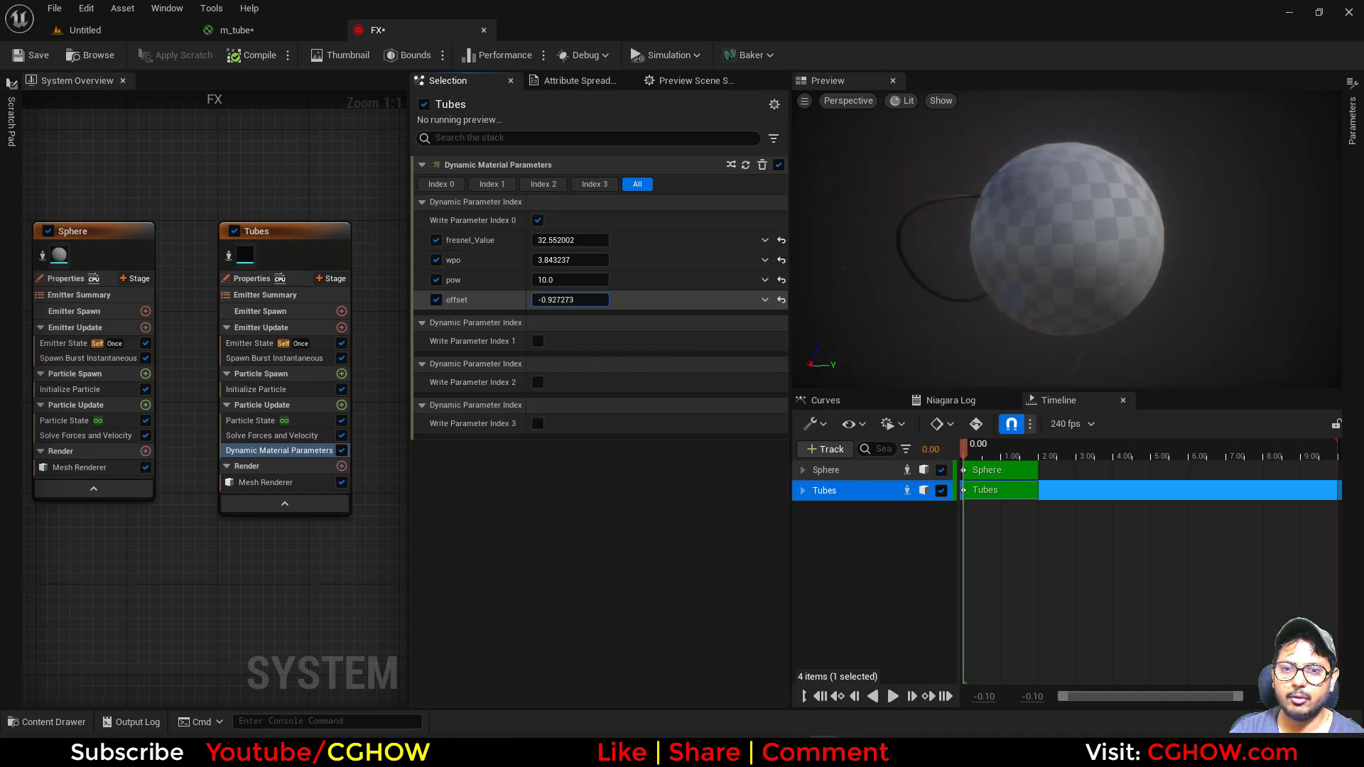
key(Return)
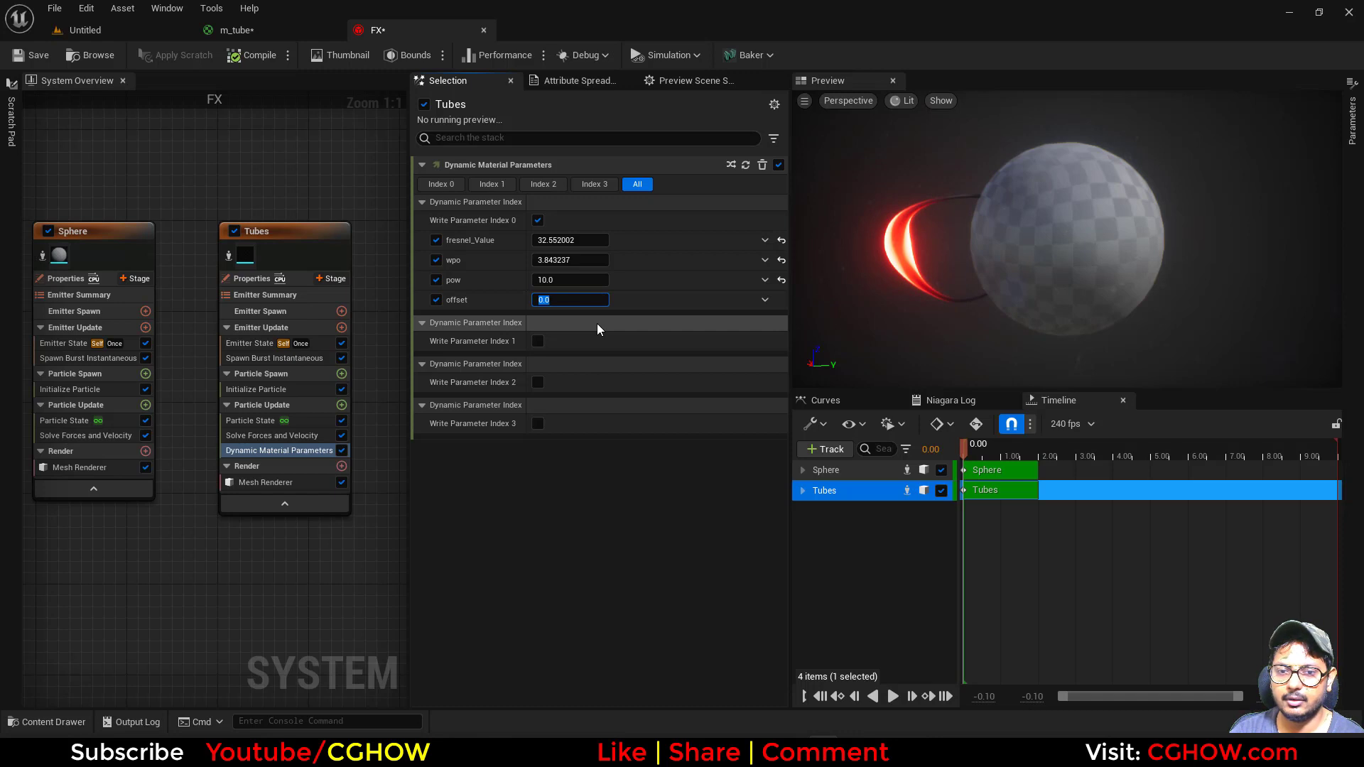
text(1)
key(Return)
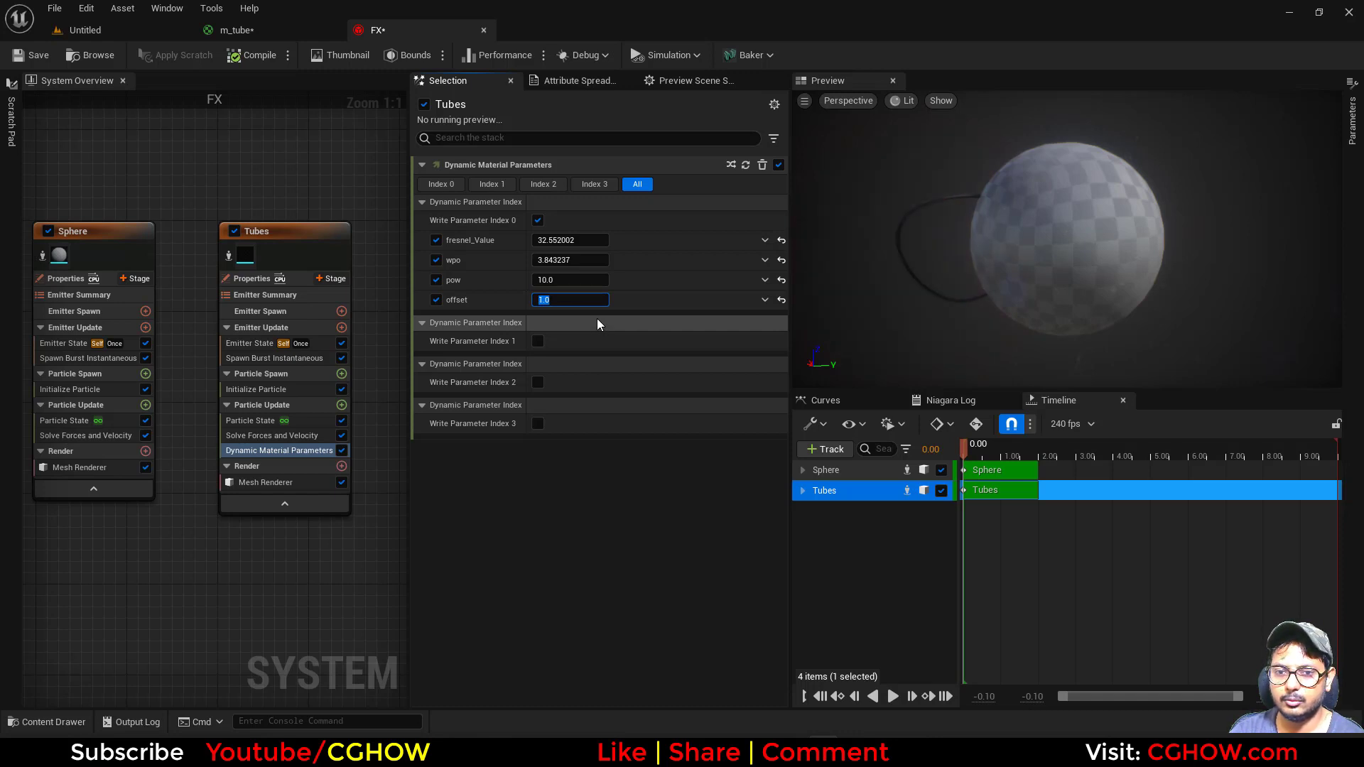
text(-1)
key(Return)
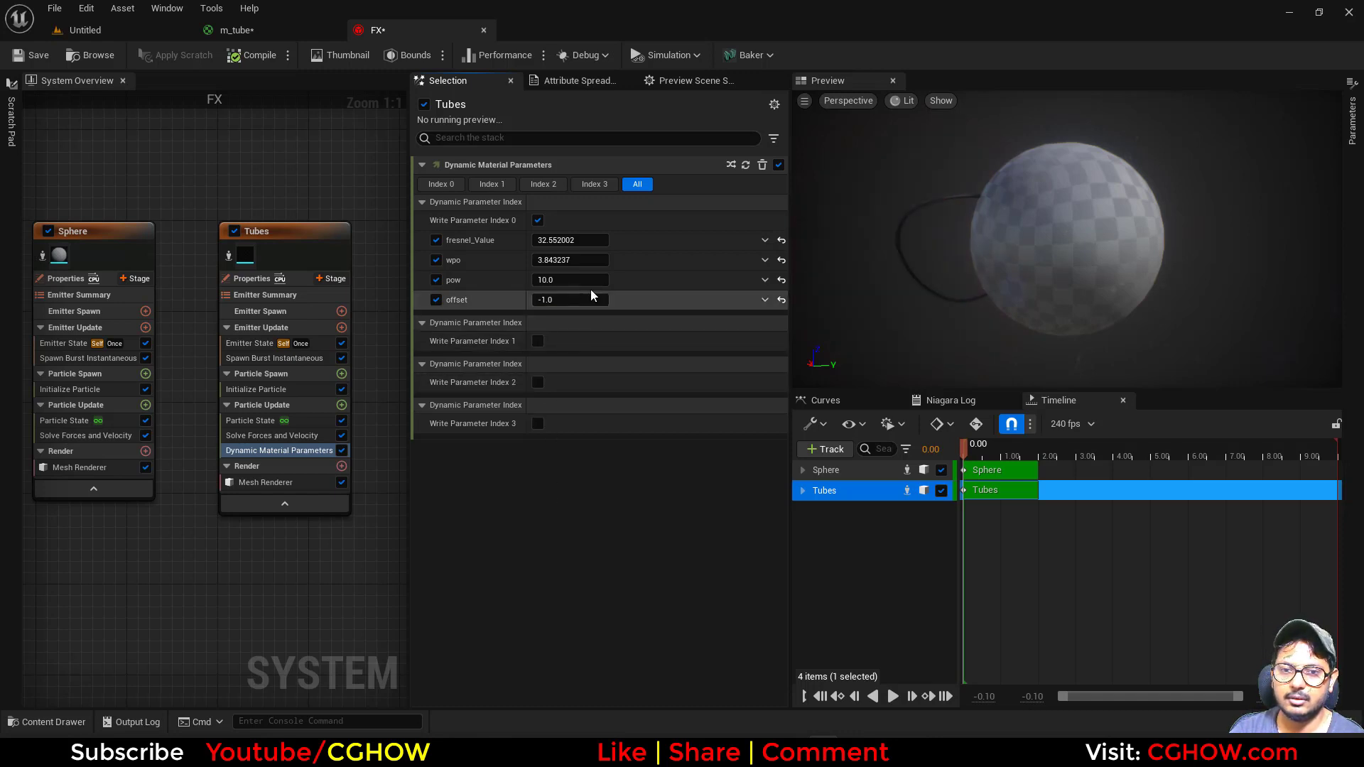
drag(592, 300, 617, 300)
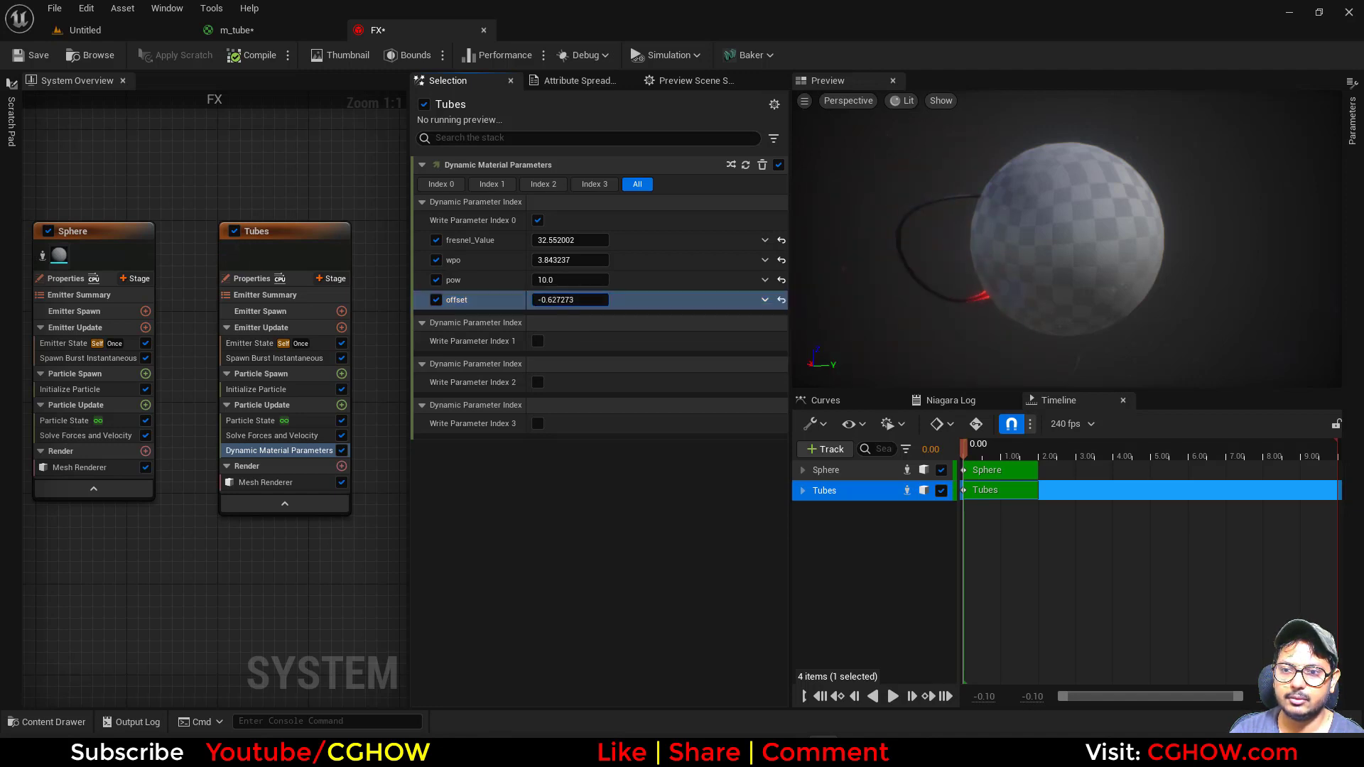
drag(616, 300, 709, 301)
Drive offset with a linear Float from Curve, editing its keys so the second is 1
click(764, 300)
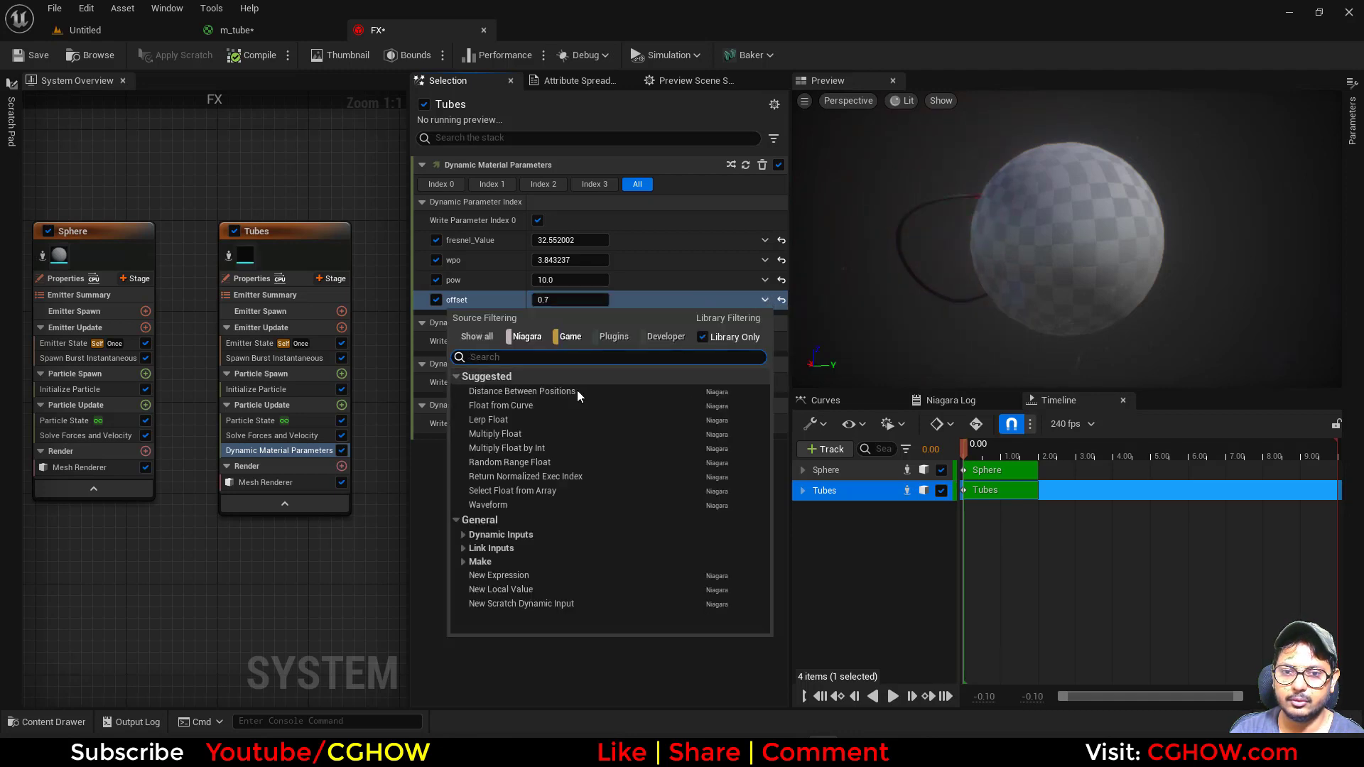
click(529, 401)
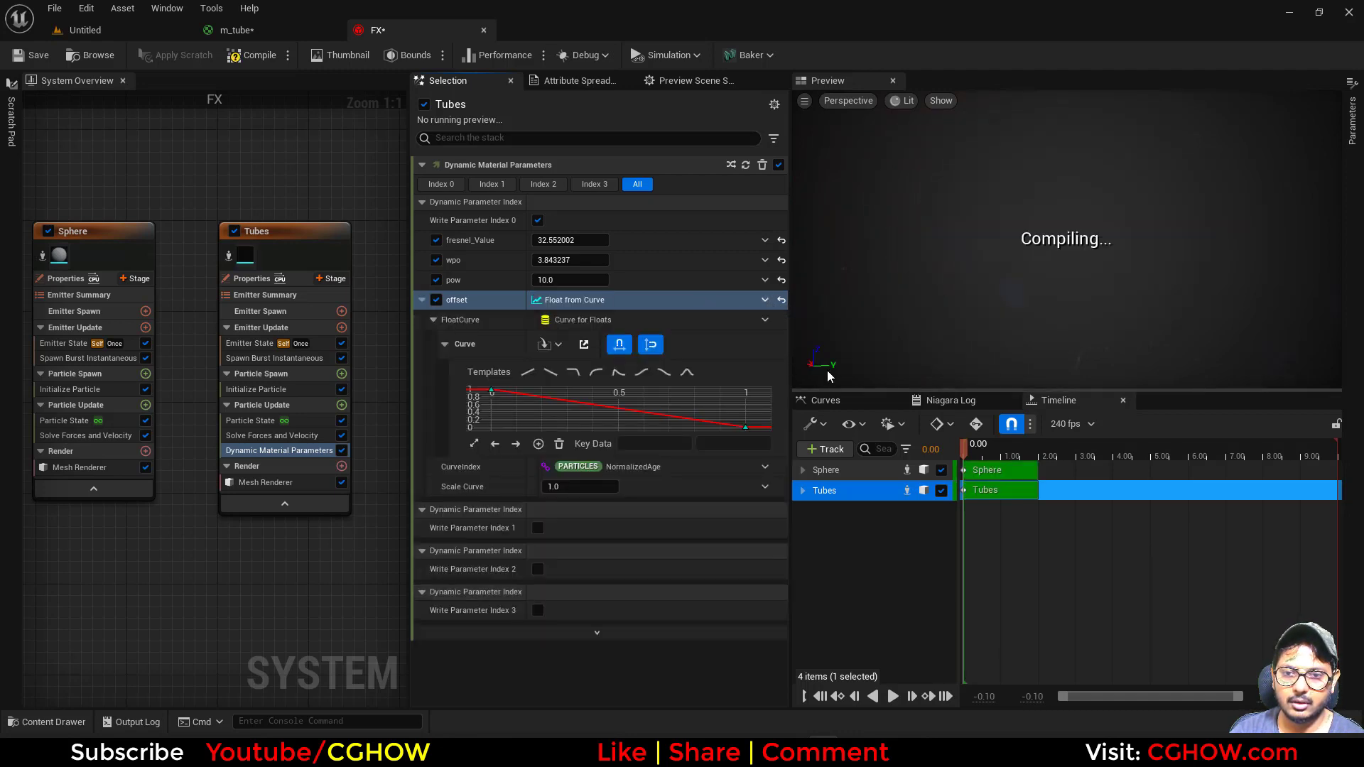
click(529, 374)
drag(510, 409, 473, 441)
click(733, 444)
text(-1.0)
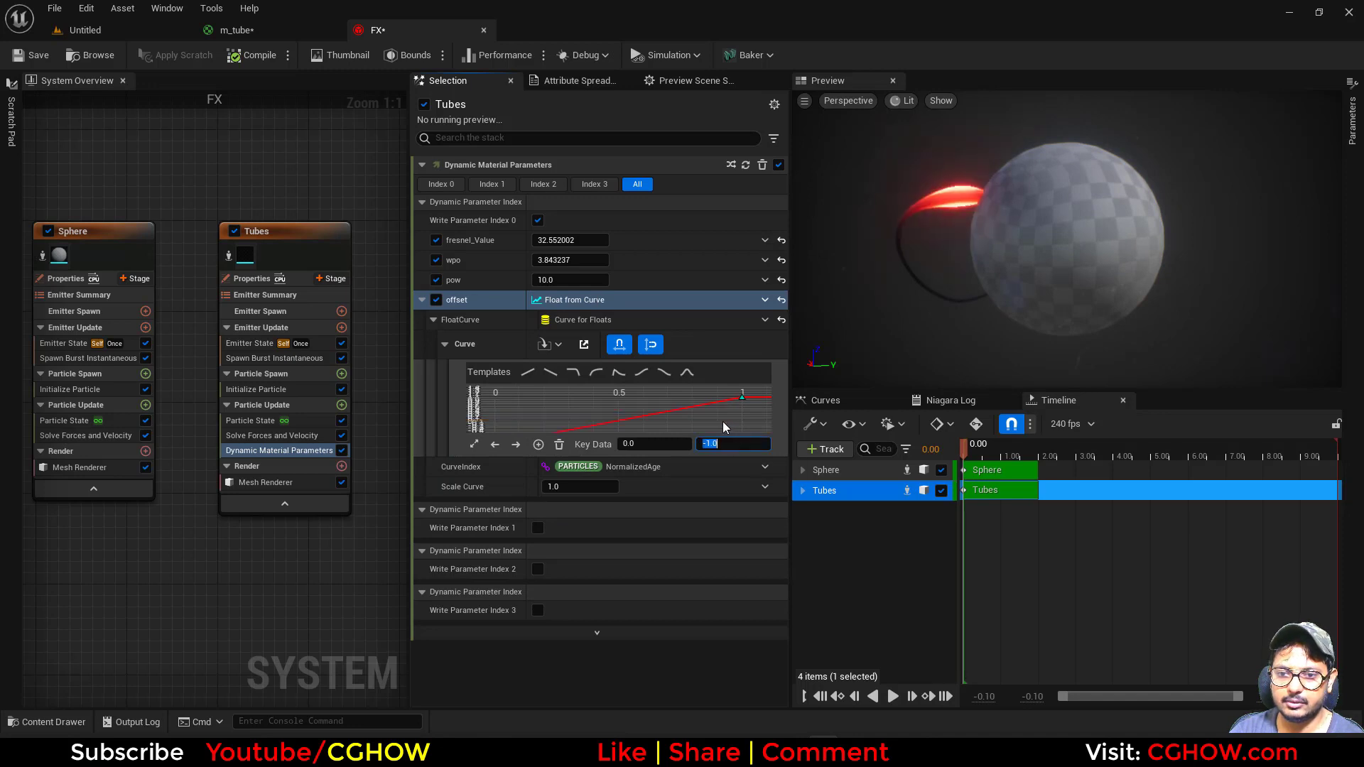
drag(726, 393, 765, 431)
click(759, 445)
text(1)
key(Return)
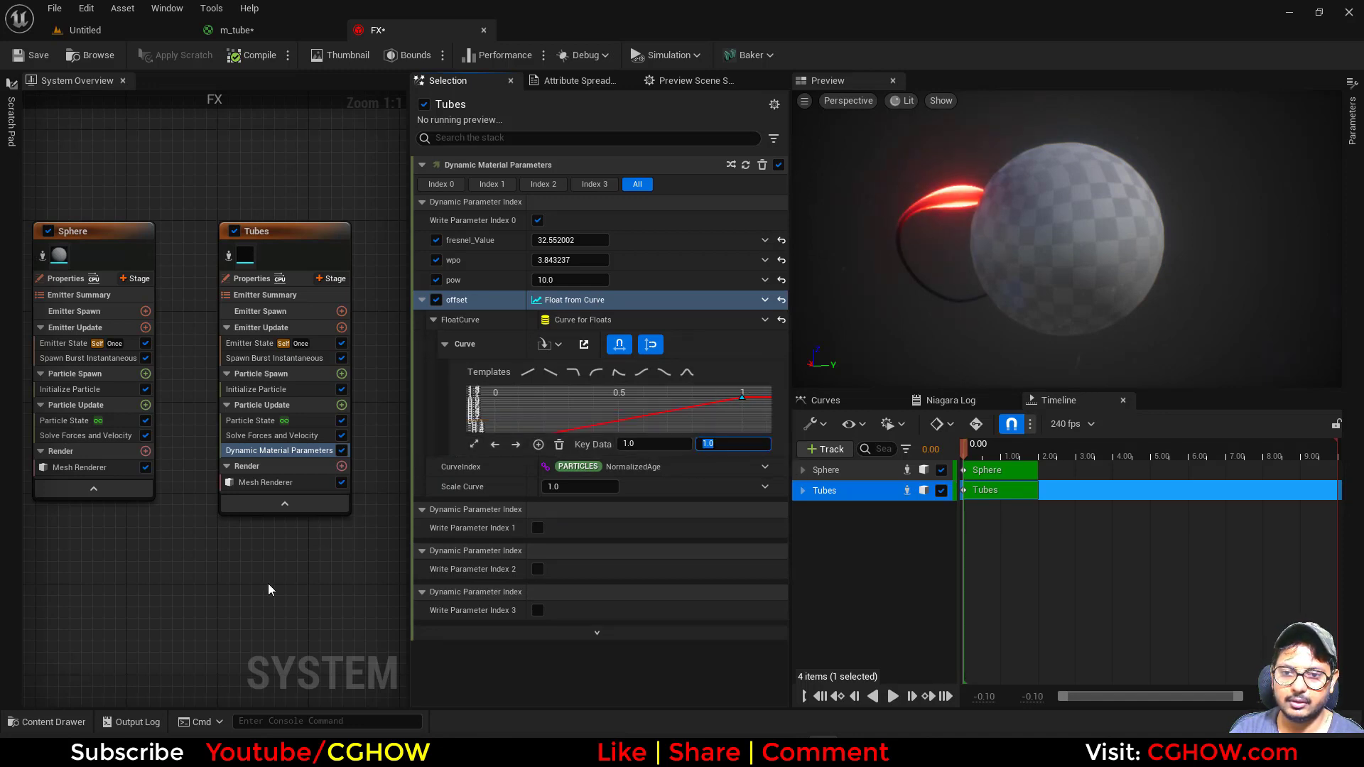
Enable Kill Particles When Lifetime Has Elapsed for Tubes and scrub the preview to check
click(893, 696)
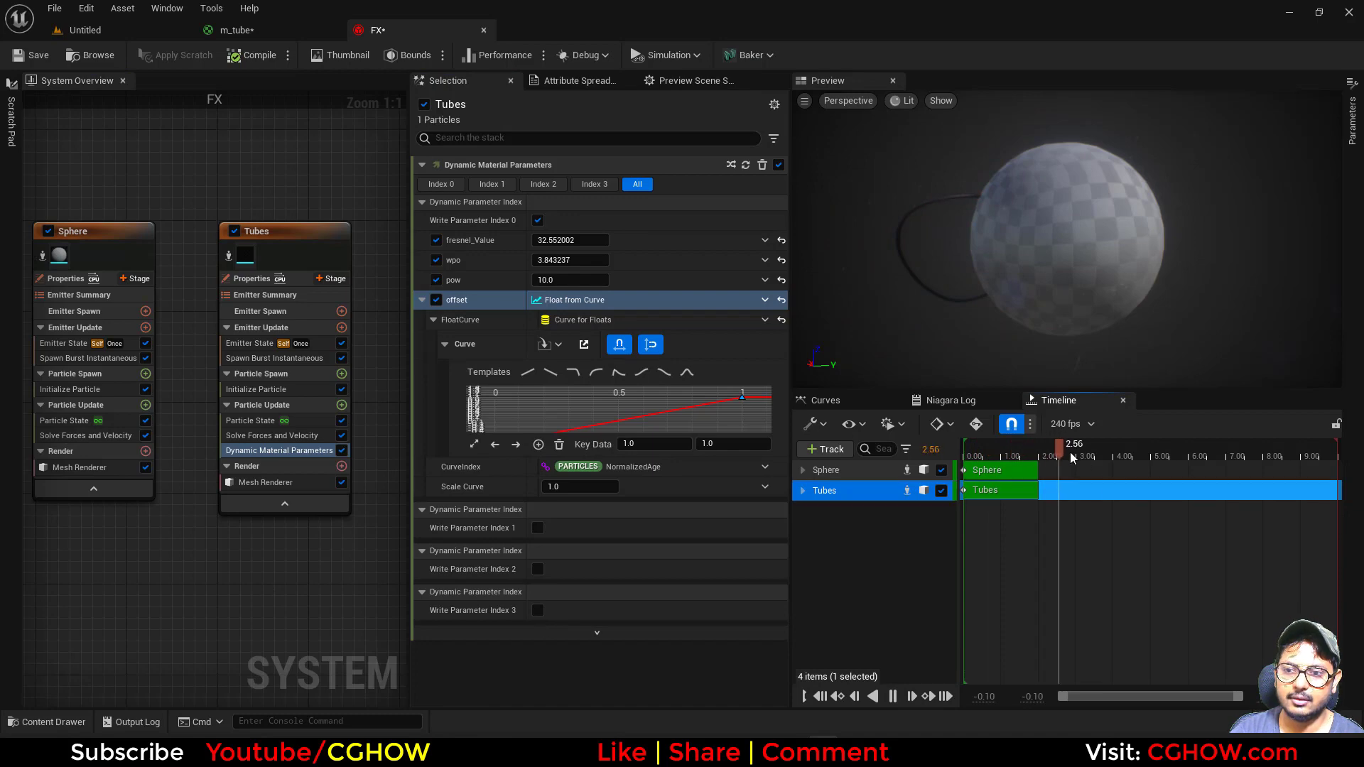
click(989, 449)
click(249, 421)
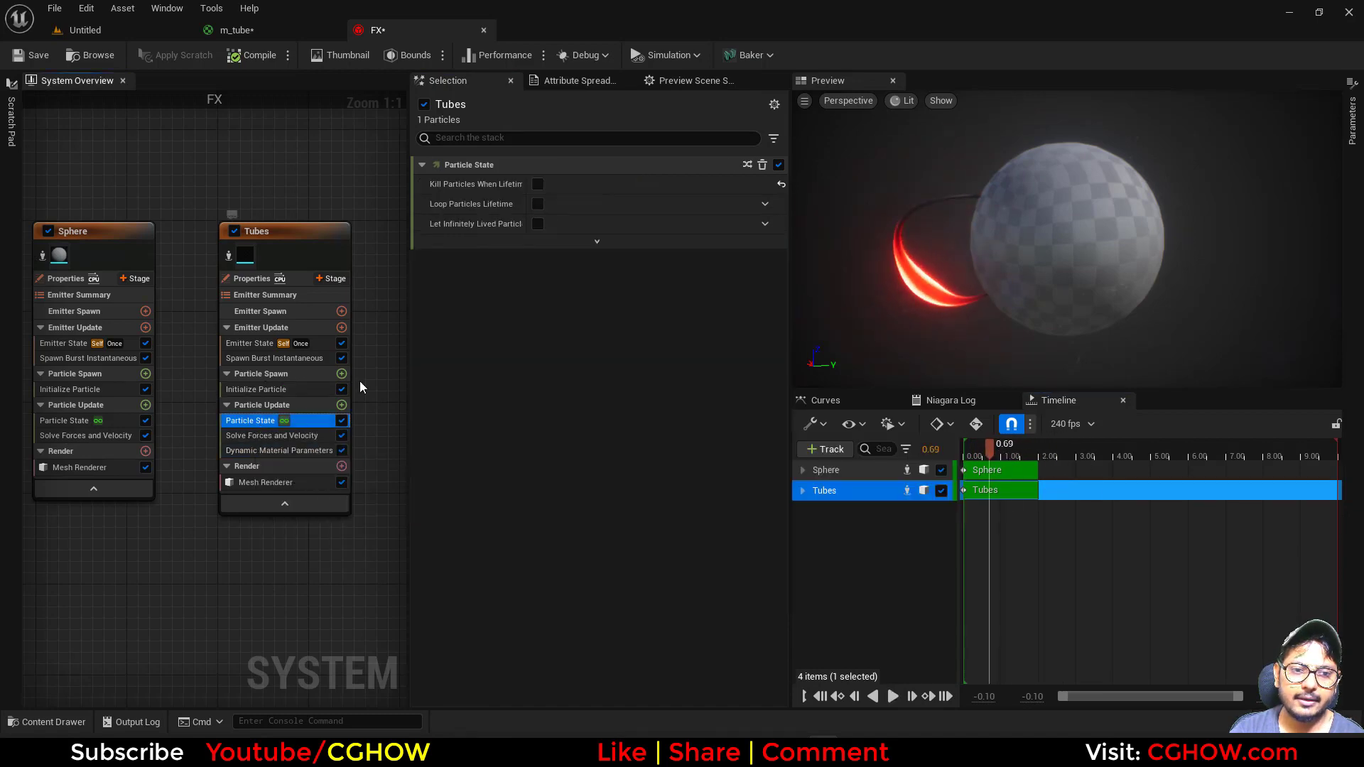
click(538, 185)
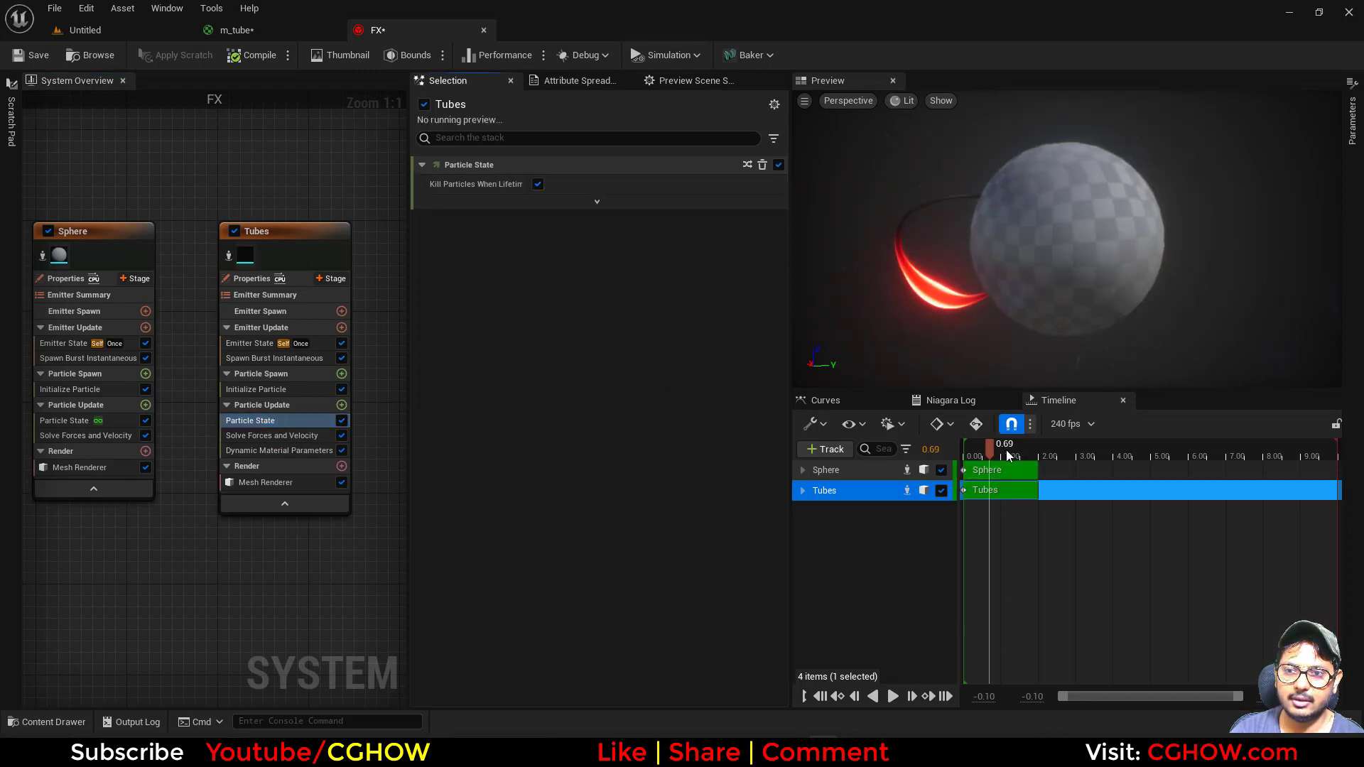
mouse_move(1006, 450)
mouse_down()
mouse_move(965, 447)
mouse_move(1030, 449)
mouse_move(983, 450)
mouse_move(1010, 450)
mouse_up()
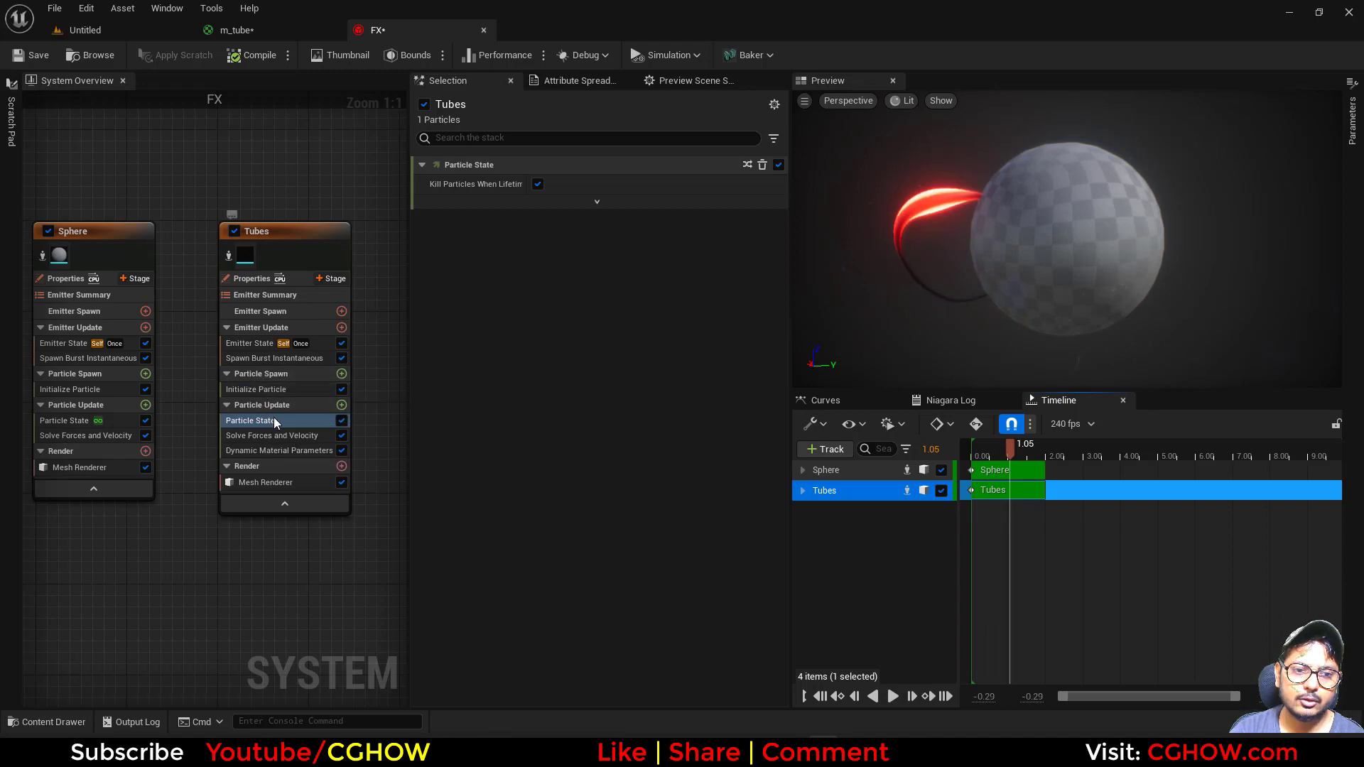
Replace the offset's dynamic input with a Sine wave of emitter age
click(538, 184)
click(284, 451)
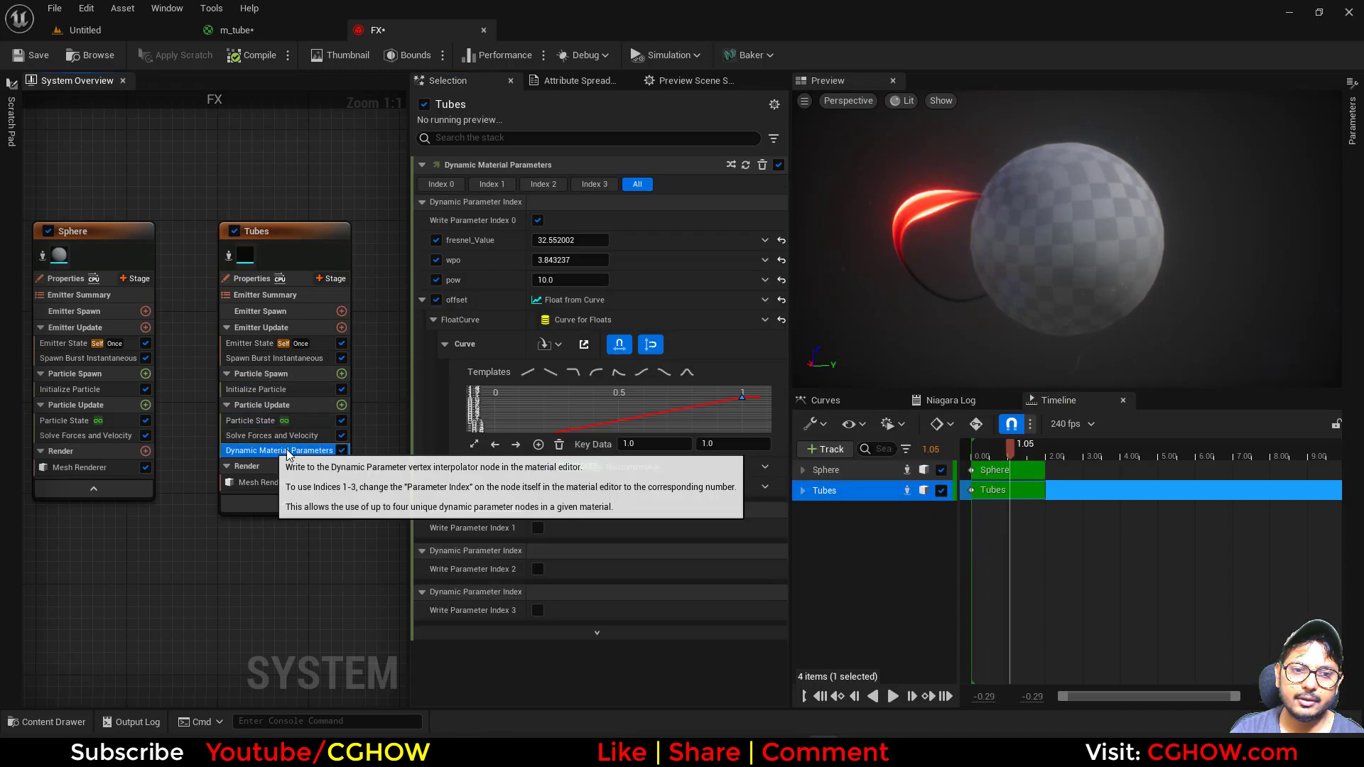
click(763, 301)
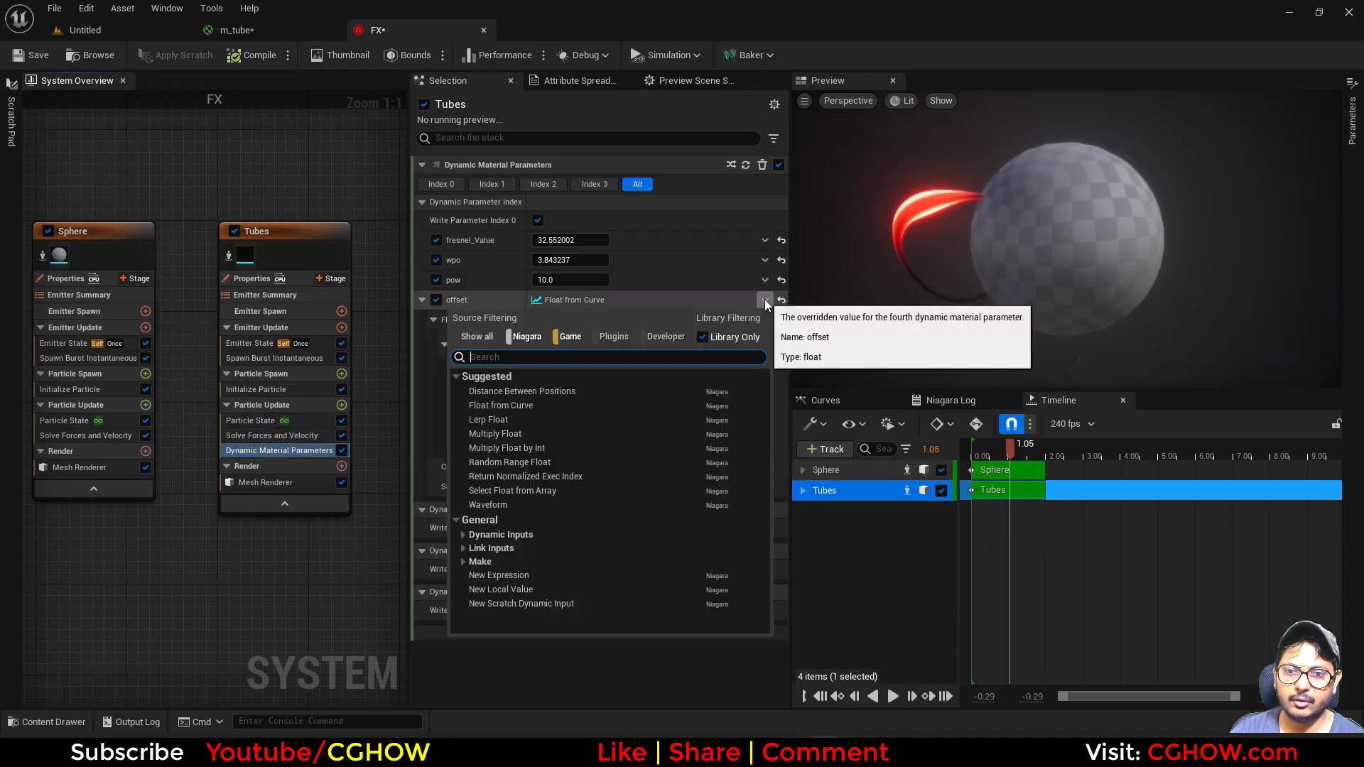
text(sin)
click(501, 449)
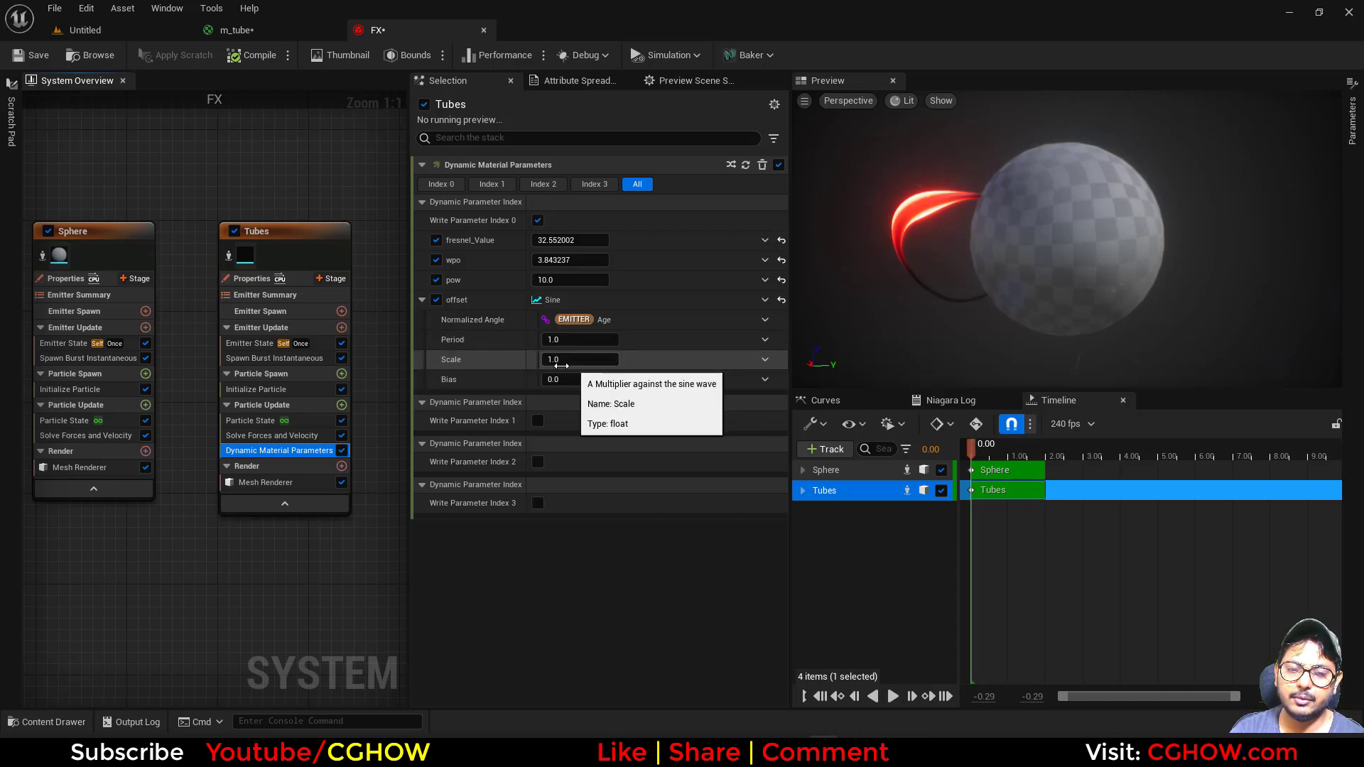
Play the preview and try Sine periods of 5 and 2 before settling on 3.0
click(892, 697)
click(579, 340)
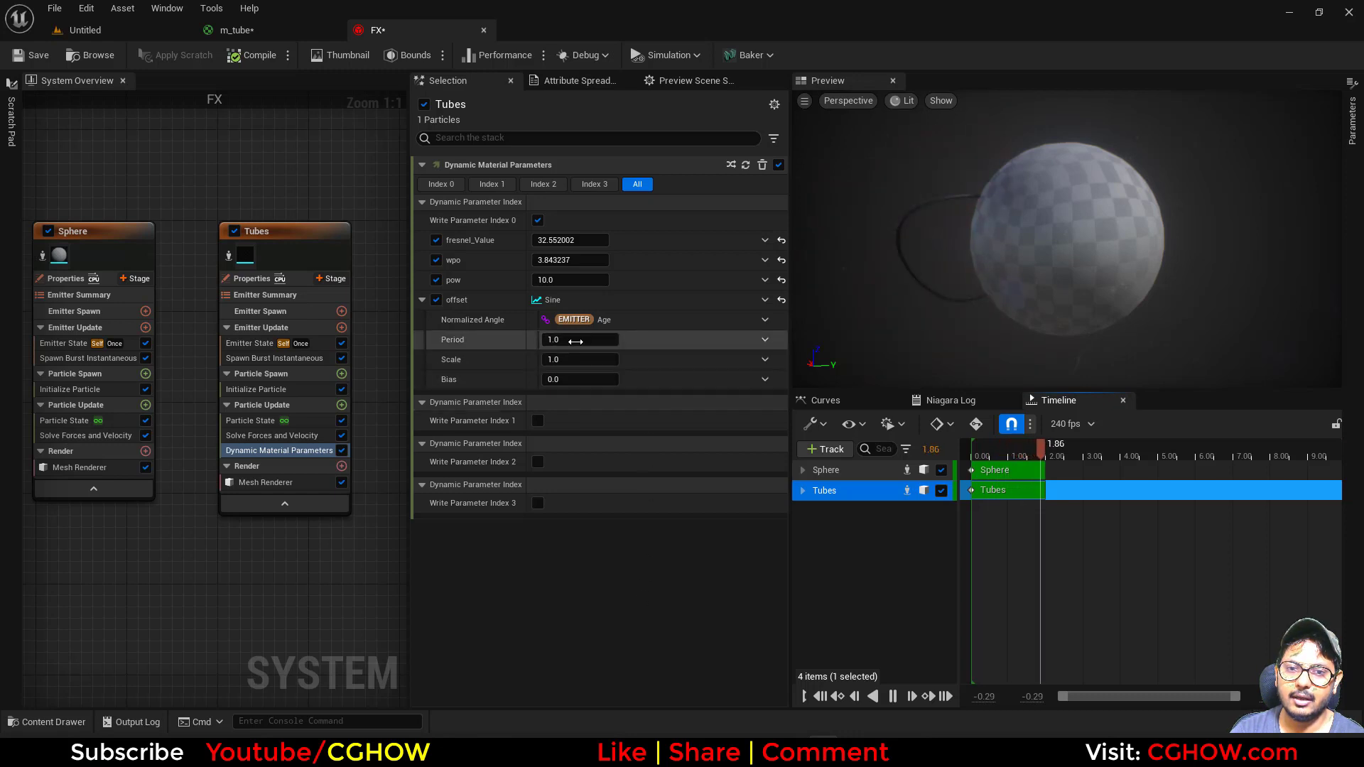
text(5)
key(Return)
text(2)
key(Return)
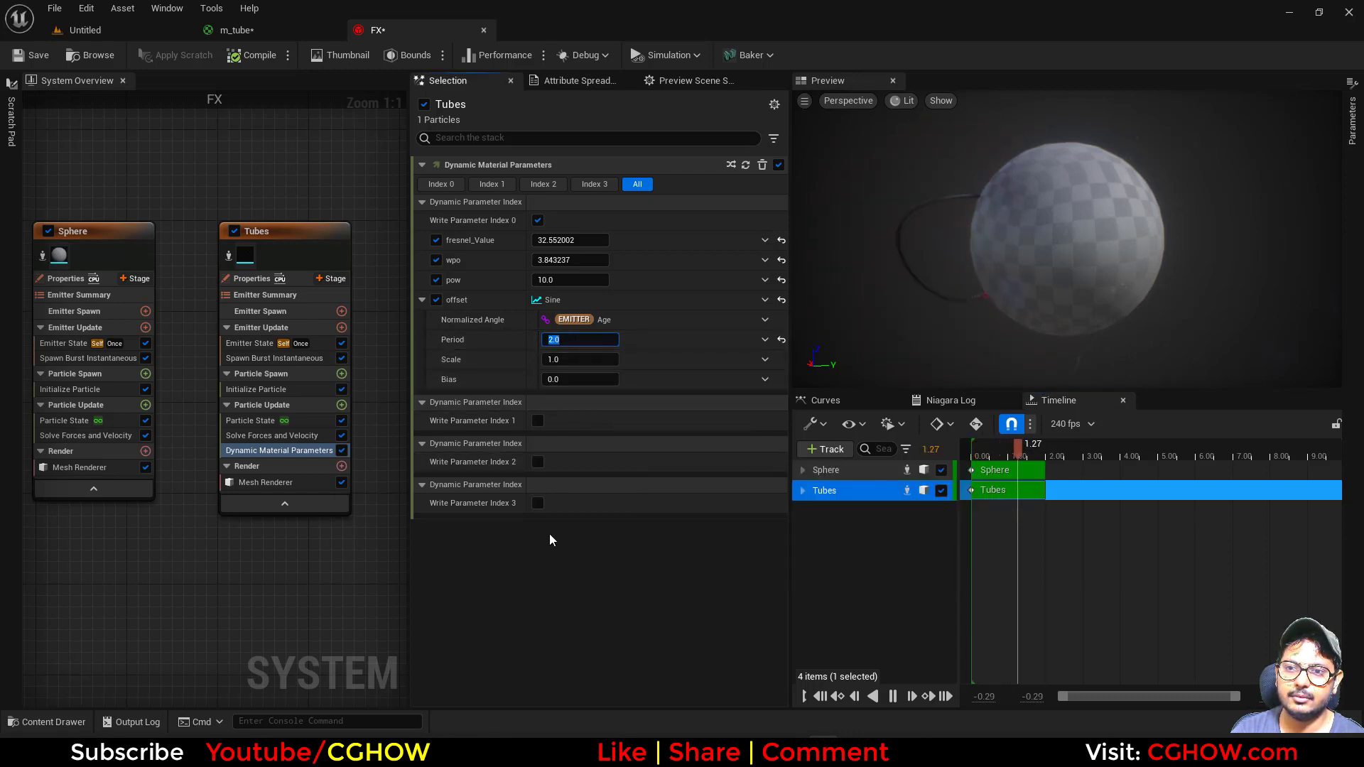
text(3)
key(Return)
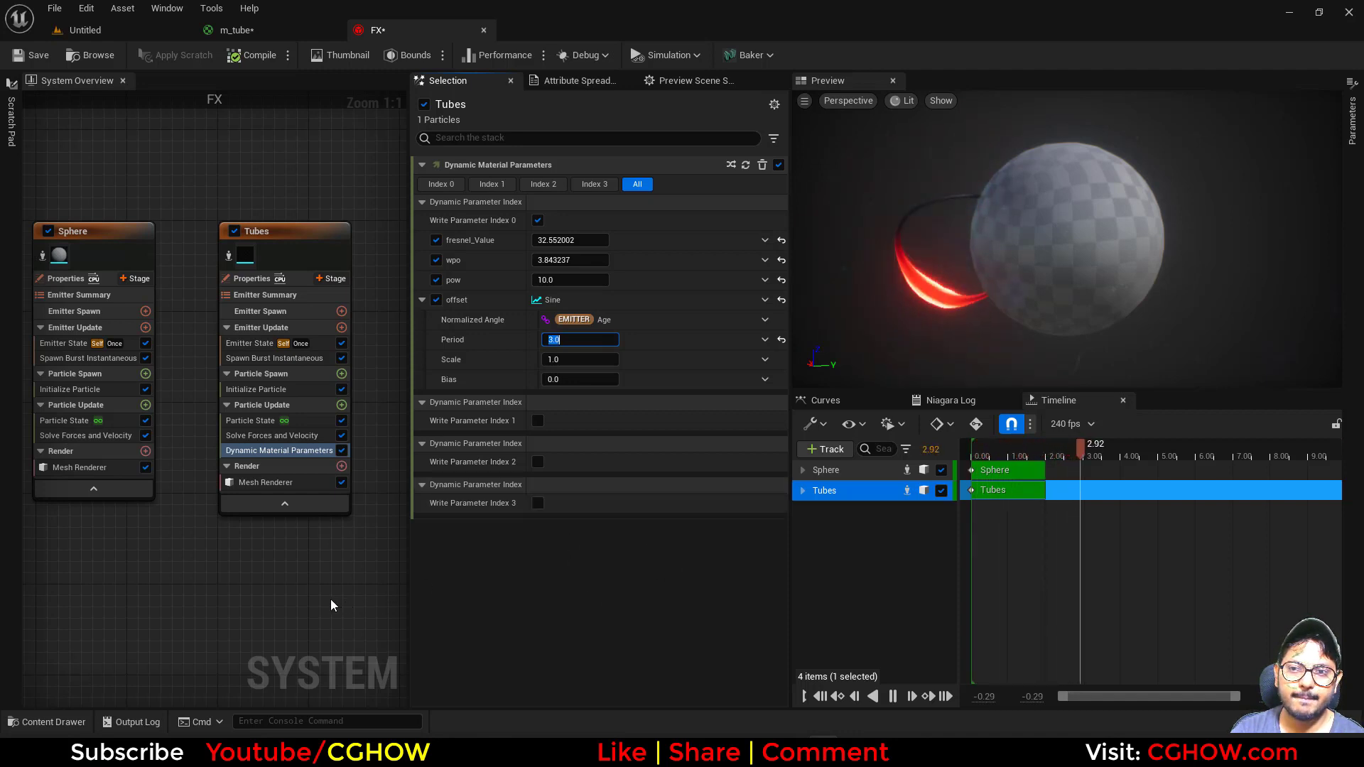
Set the tubes' burst Spawn Count to 10
click(274, 358)
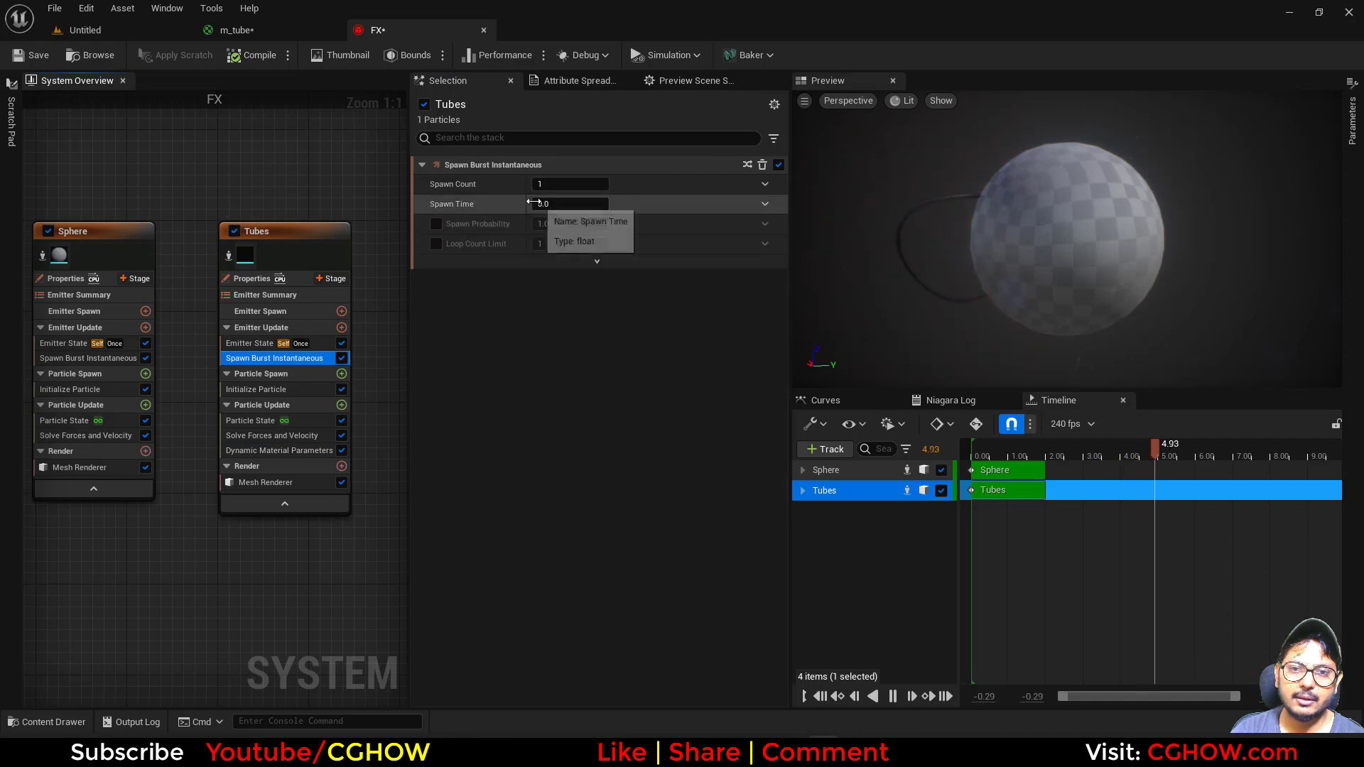
click(565, 184)
text(10)
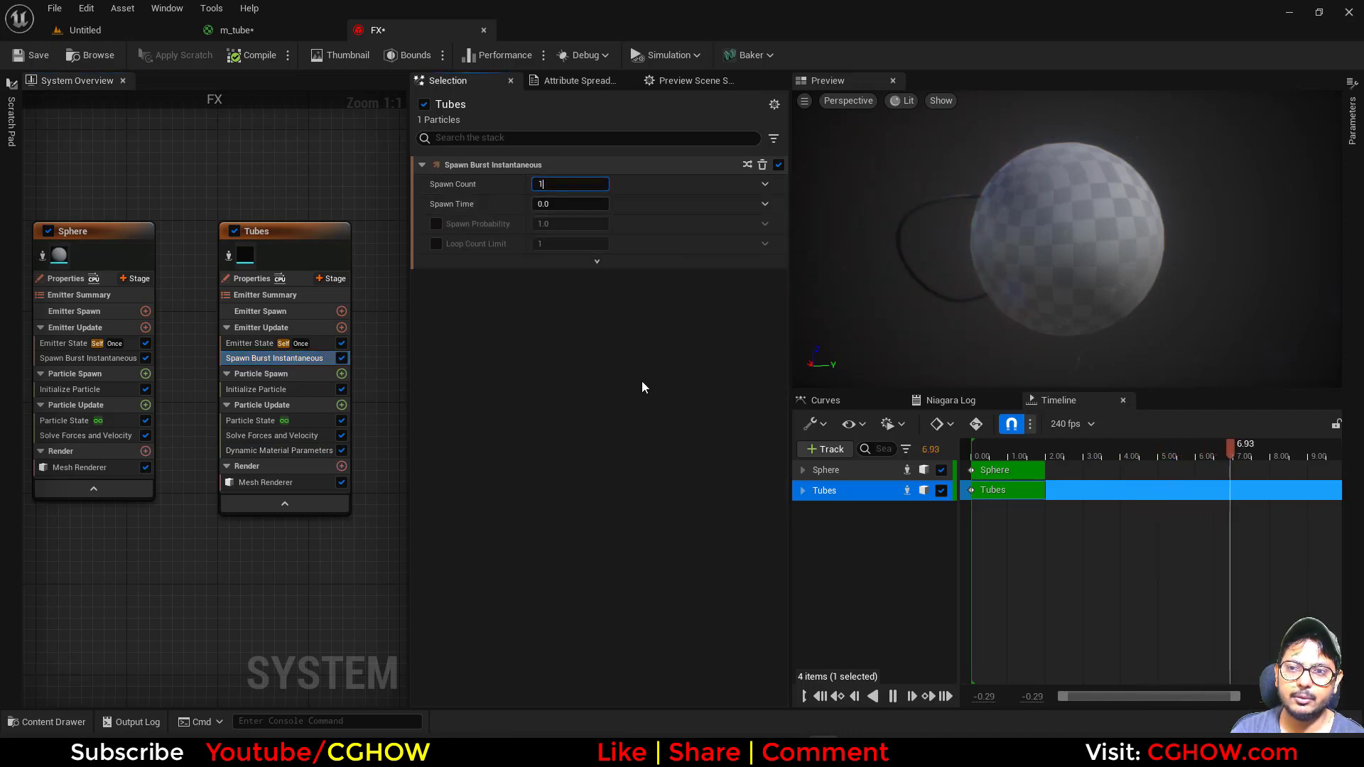
key(Return)
Add Initial Mesh Orientation to Particle Spawn so each tube starts randomly oriented
click(342, 374)
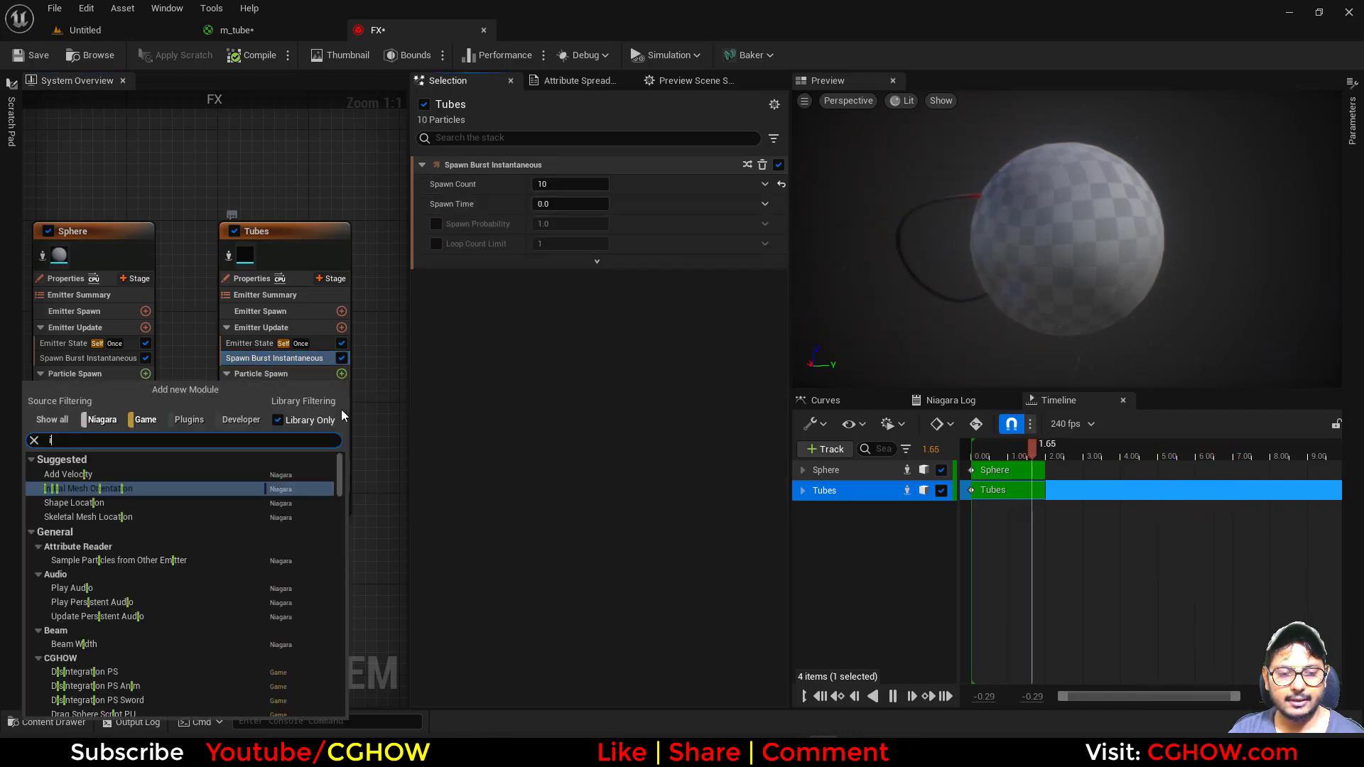
text(ini)
click(109, 474)
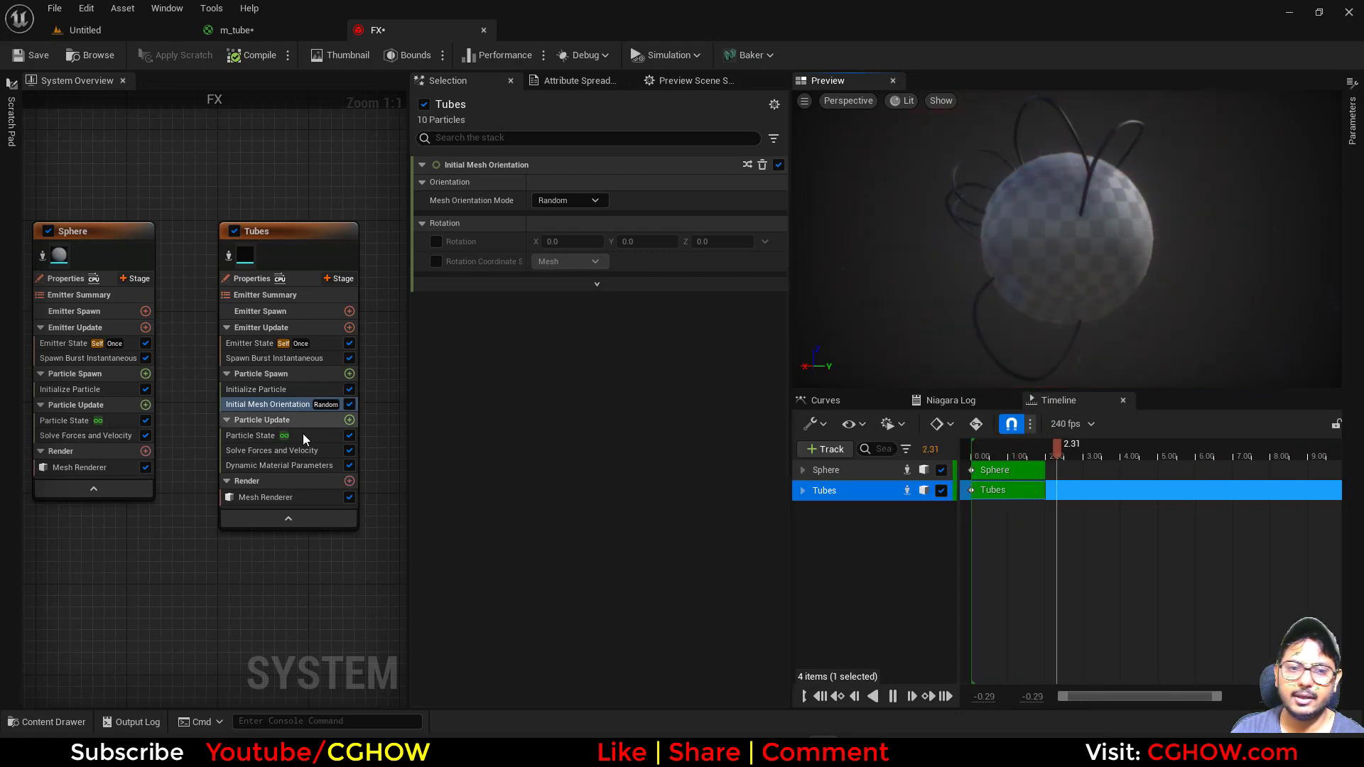
Make the Tubes' sine Period a Random Range Float from 2.0 to 4.0
click(242, 465)
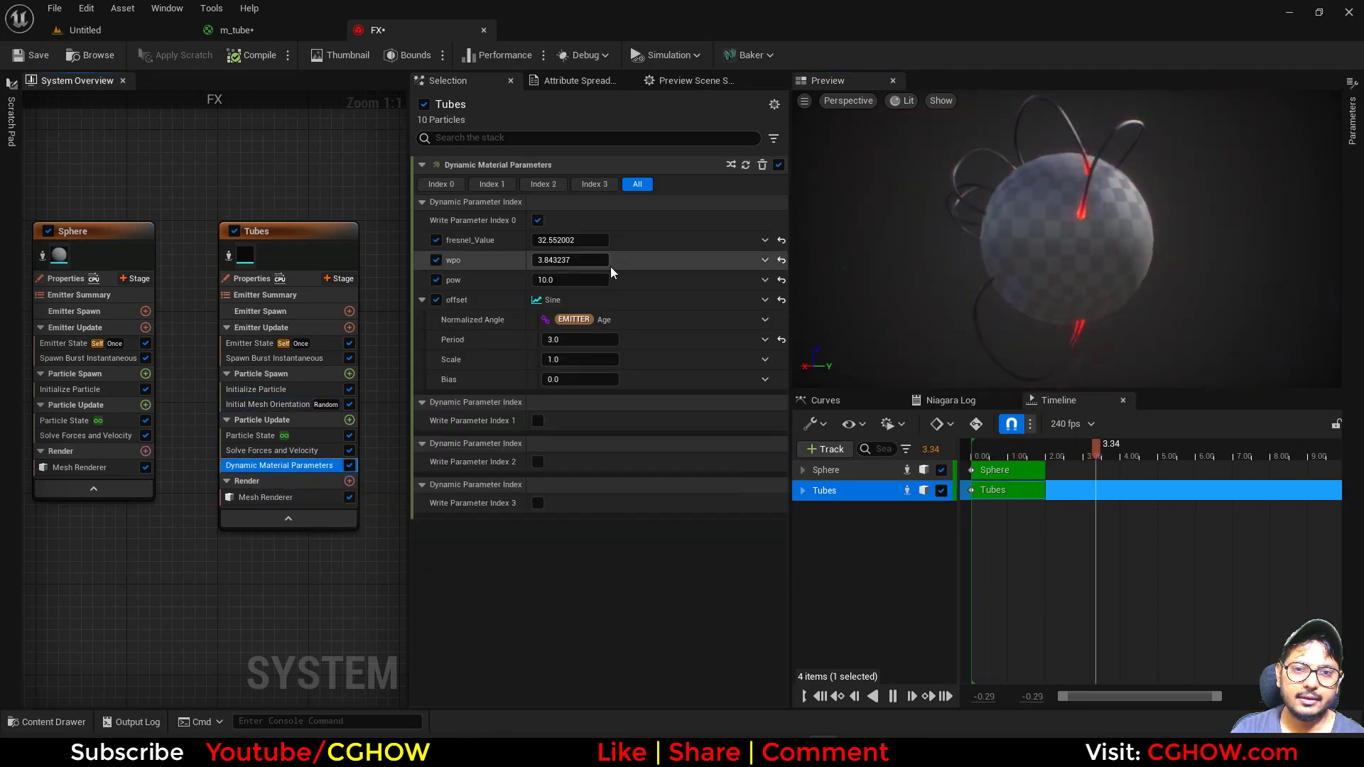
click(765, 340)
text(uni)
click(529, 432)
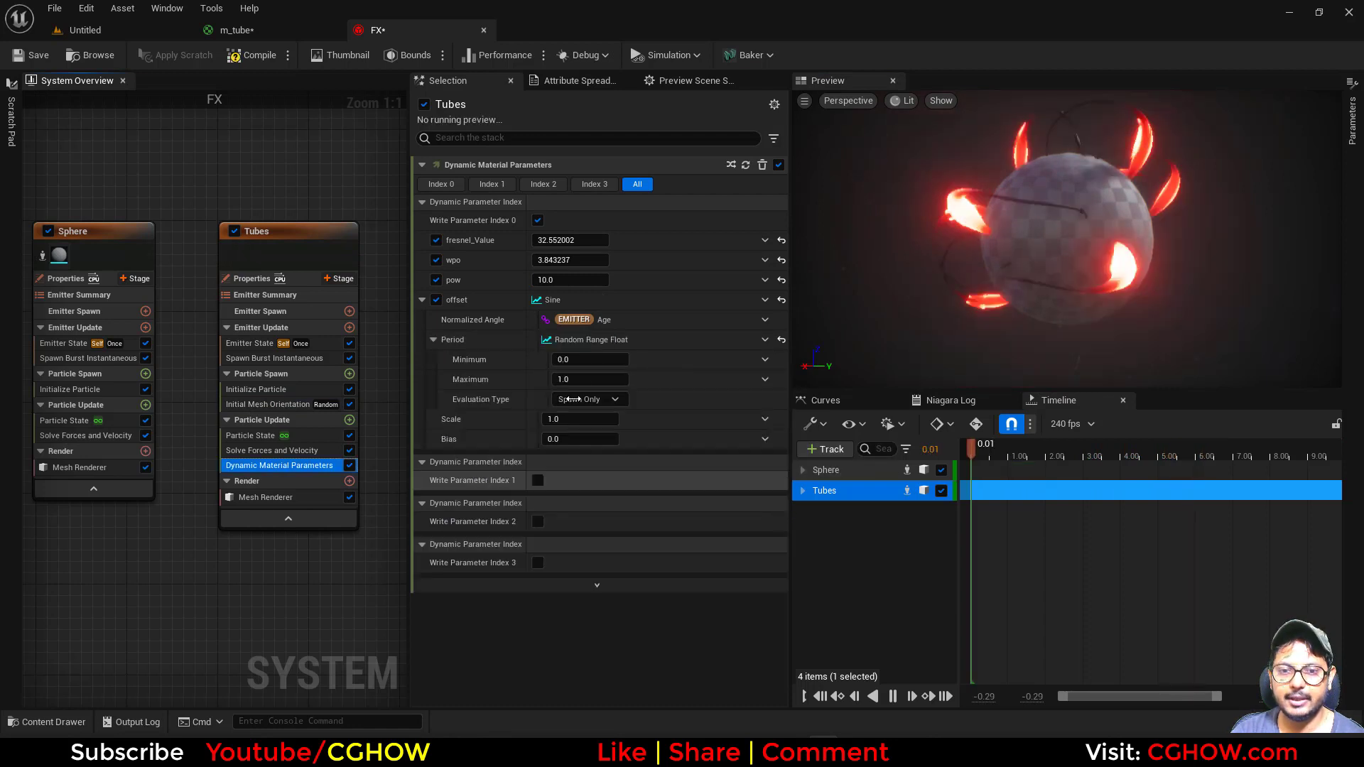
click(572, 360)
text(2)
click(578, 381)
text(4)
key(Return)
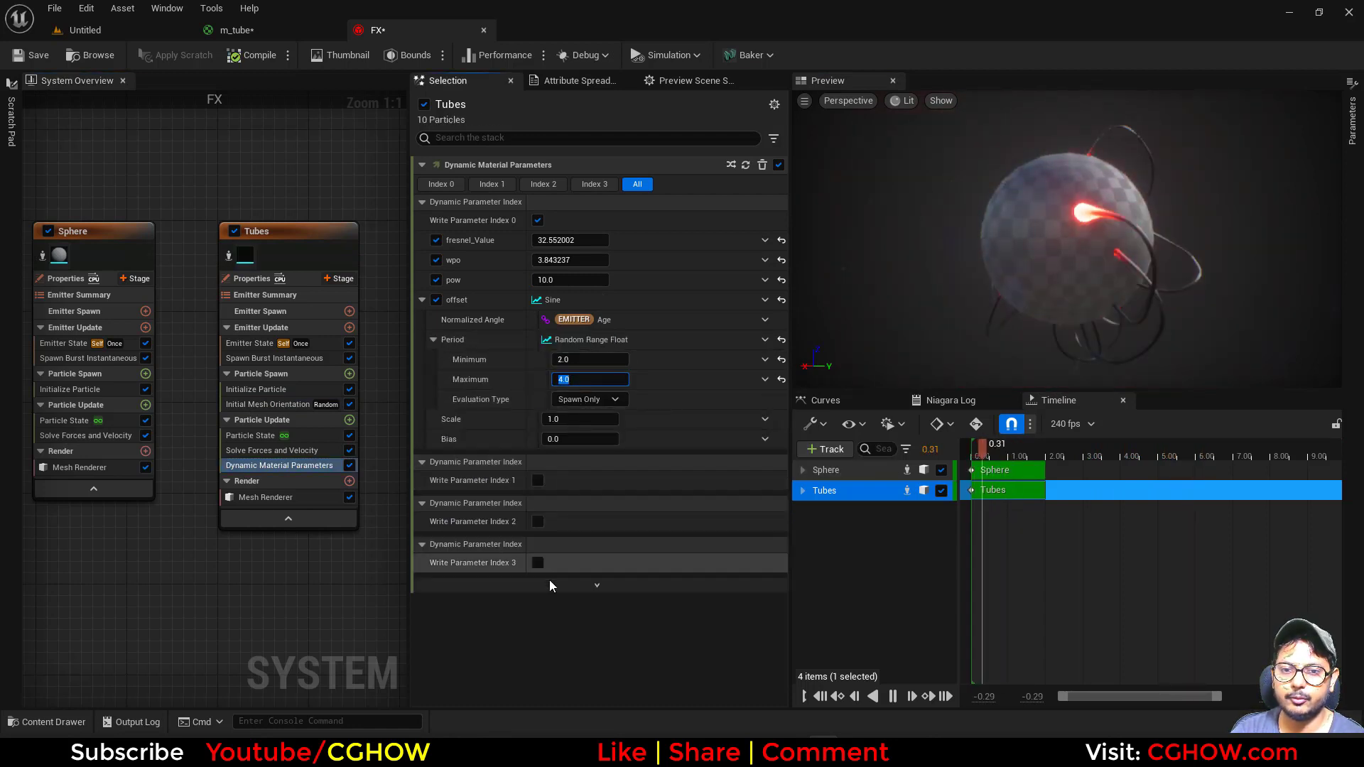
Duplicate the Tubes emitter into a new Tubes001 emitter
drag(974, 319, 980, 319)
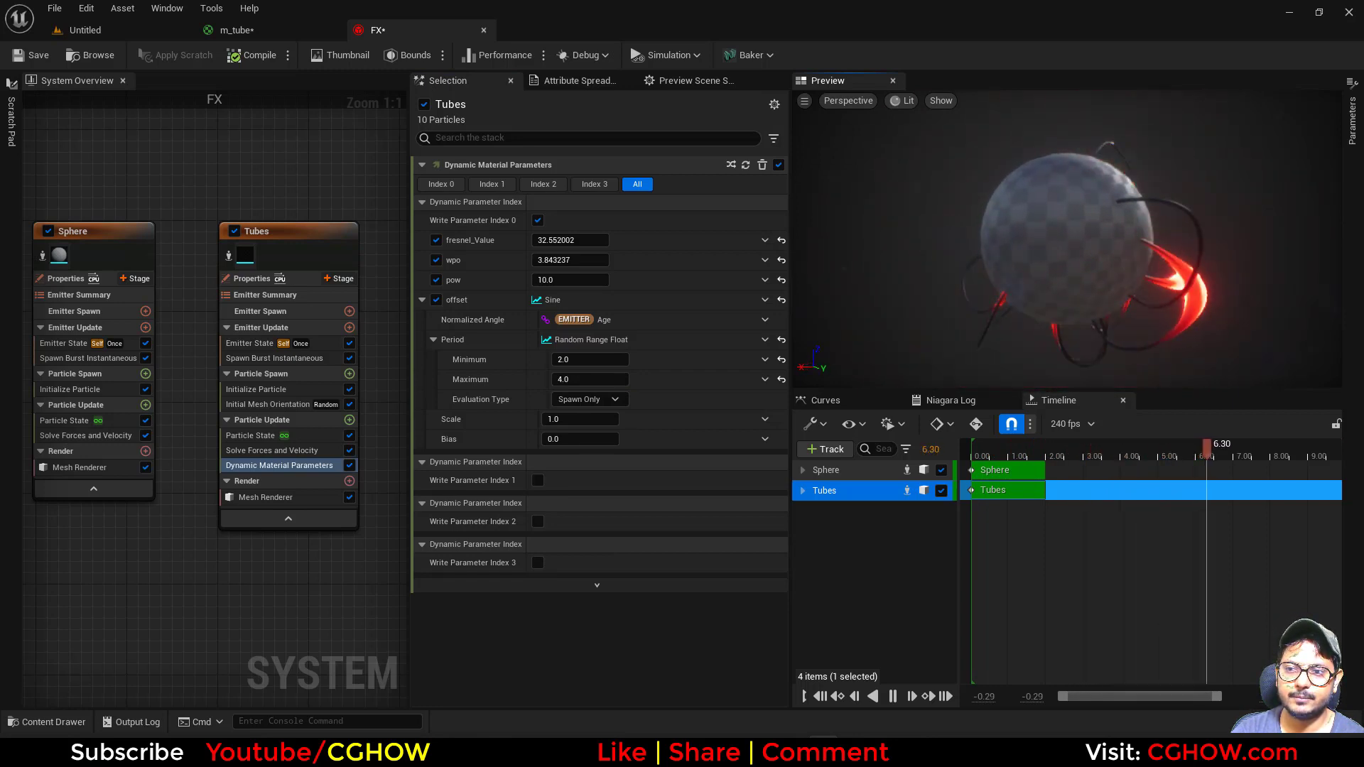
right_drag(318, 217, 275, 213)
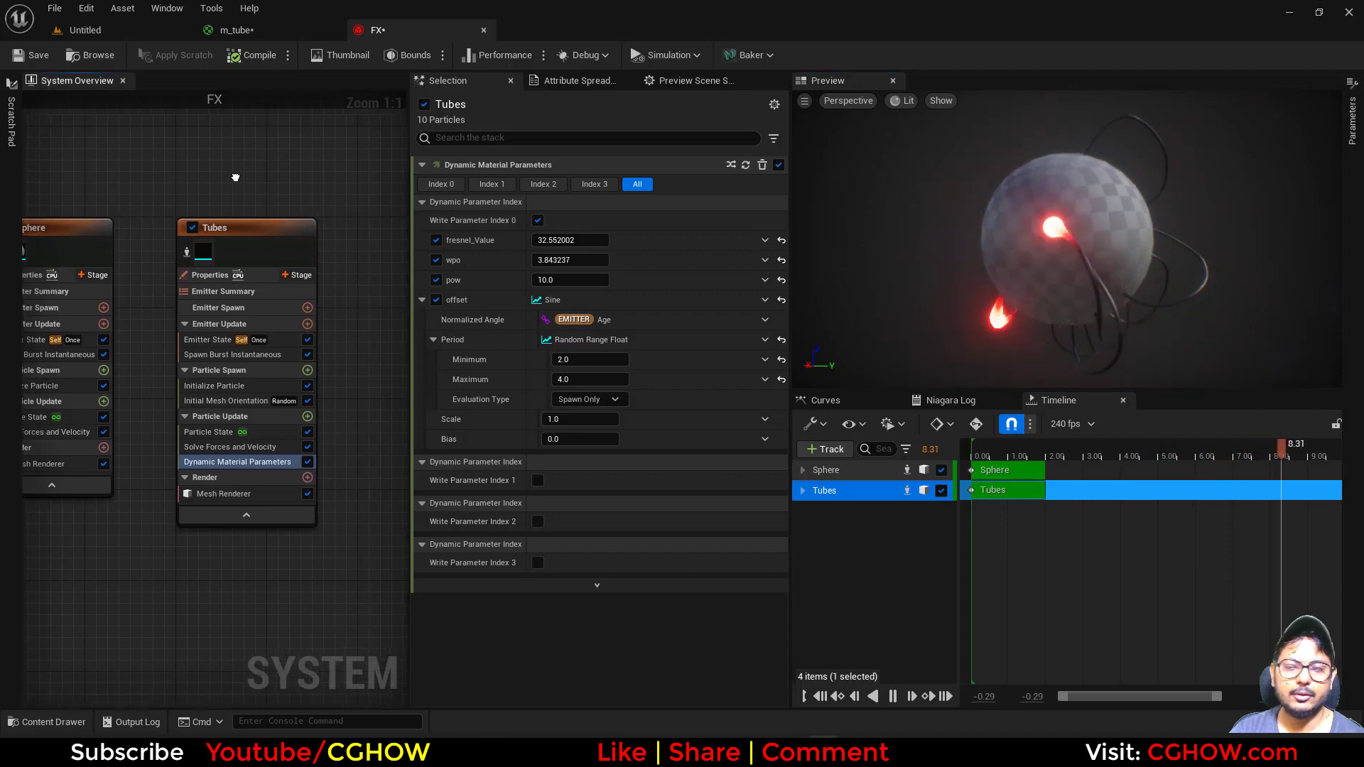
click(275, 225)
right_drag(366, 211, 263, 196)
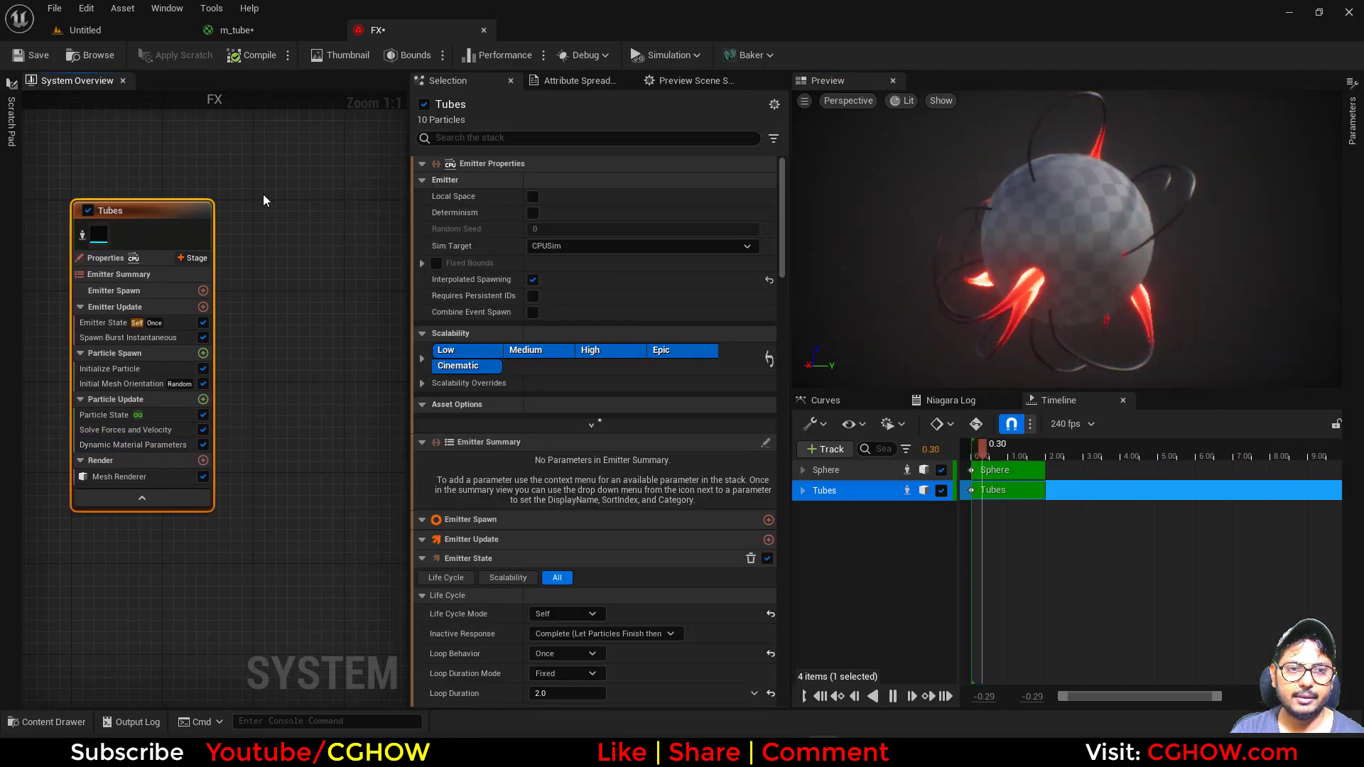
click(263, 195)
key(ctrl+v)
Colour Tubes001's particles blue (R 0, G 0.46, B 1) and check the reference artwork
click(302, 358)
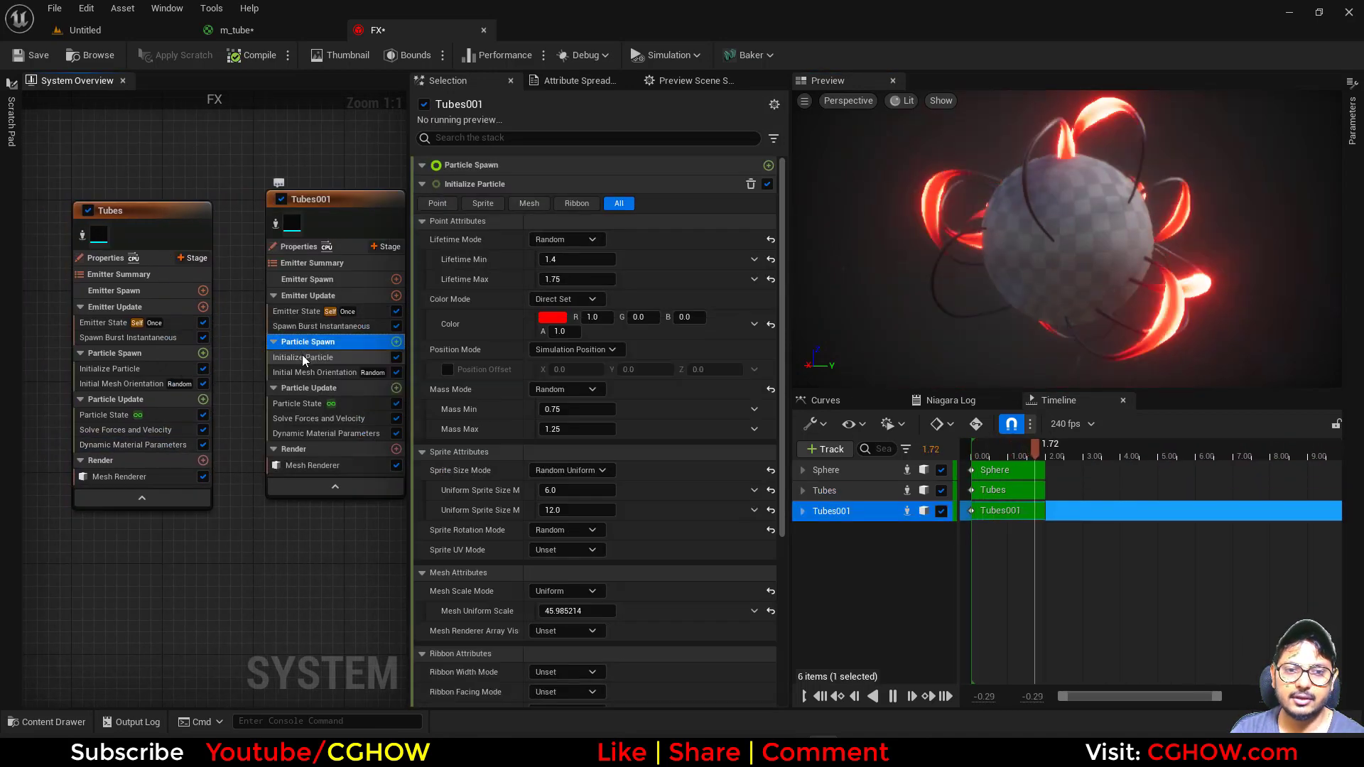
click(557, 299)
drag(606, 393, 564, 392)
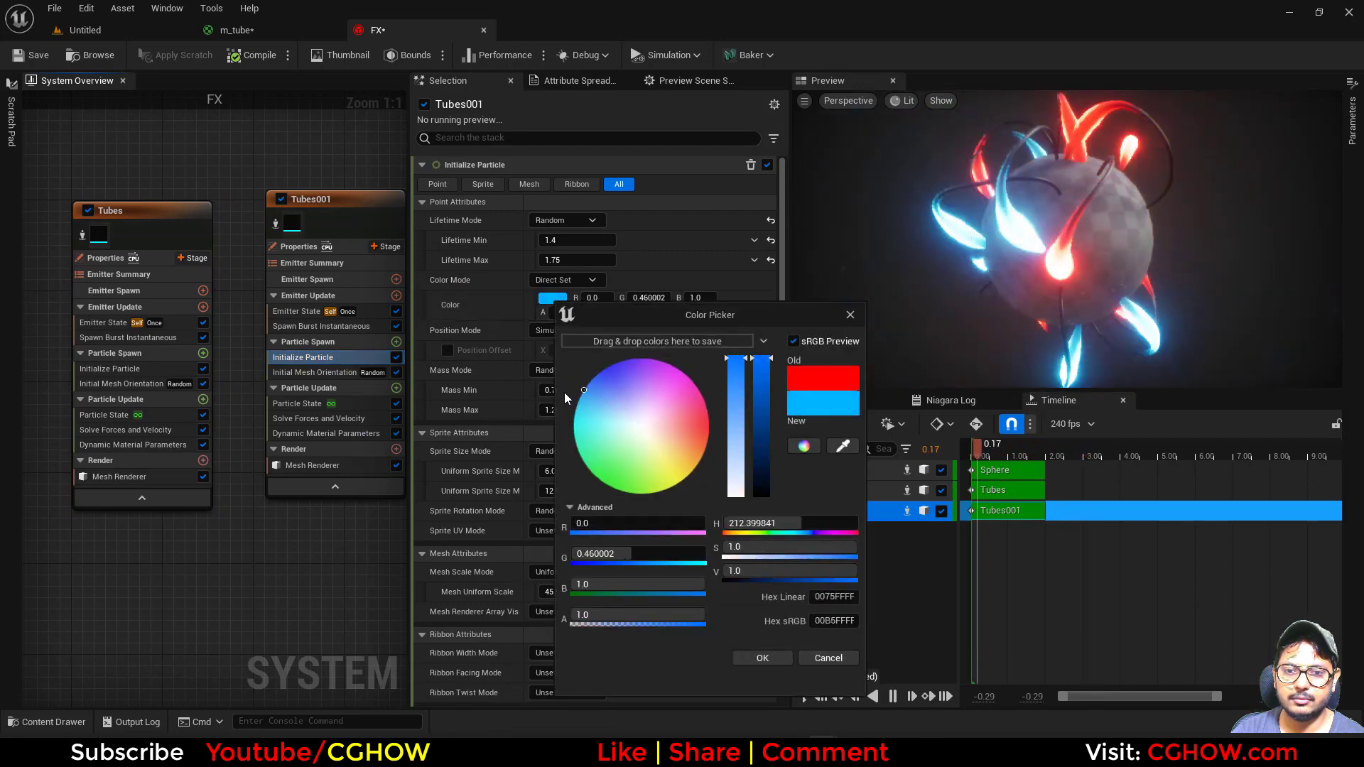
click(748, 659)
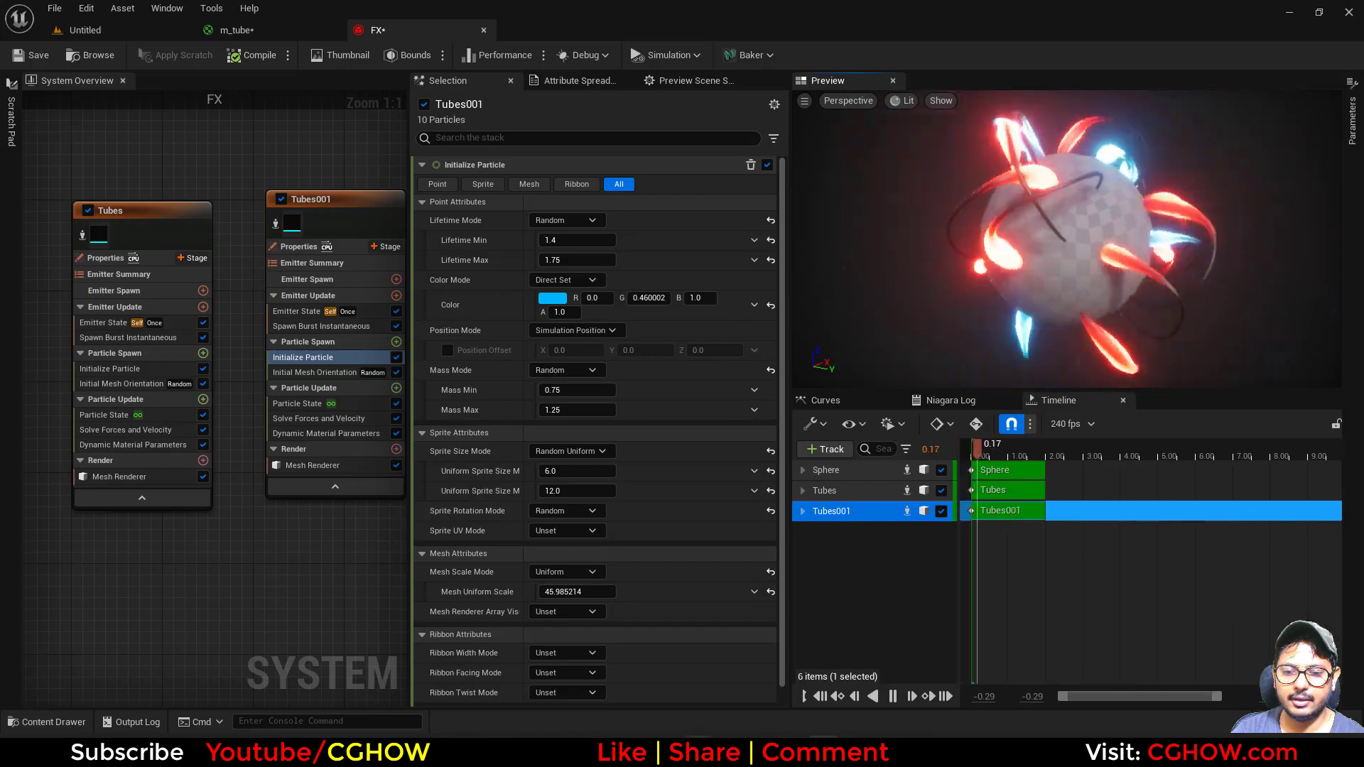
click(699, 750)
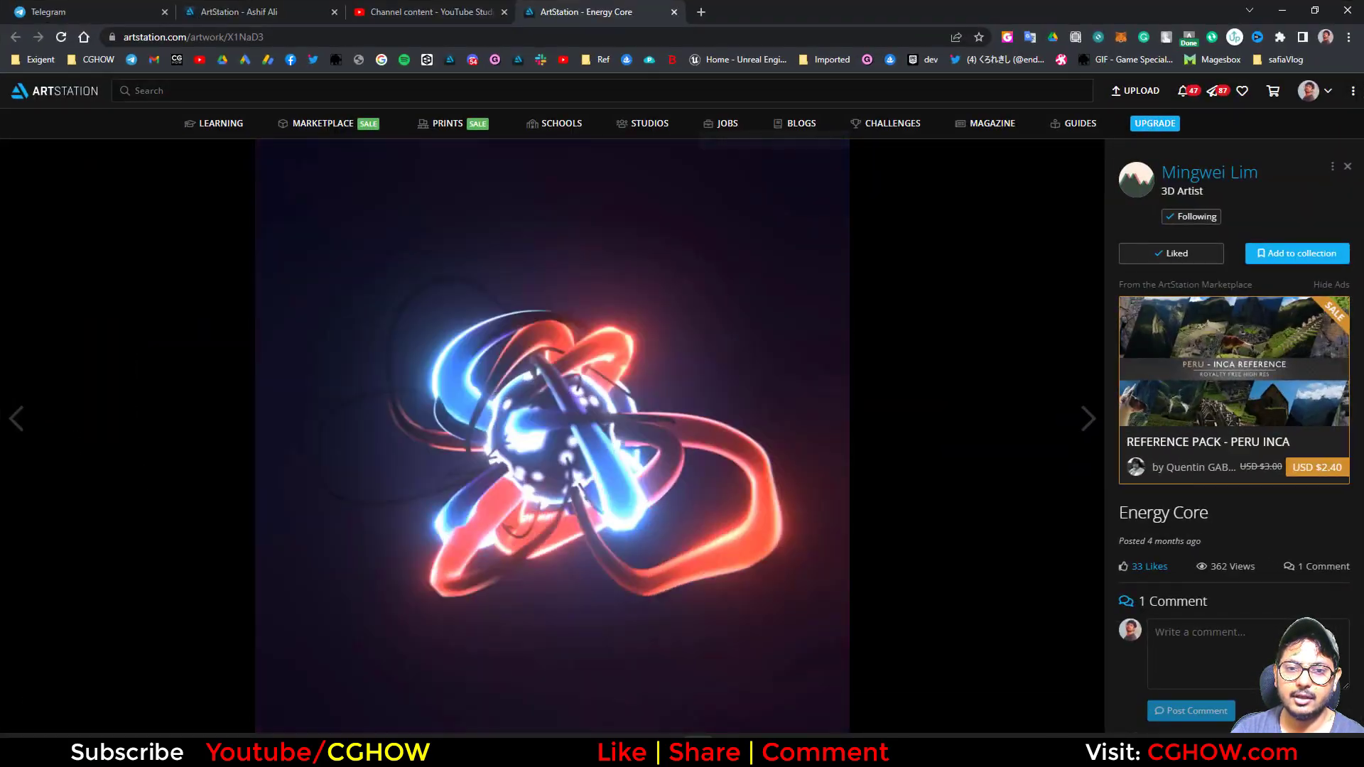
key(alt+Tab)
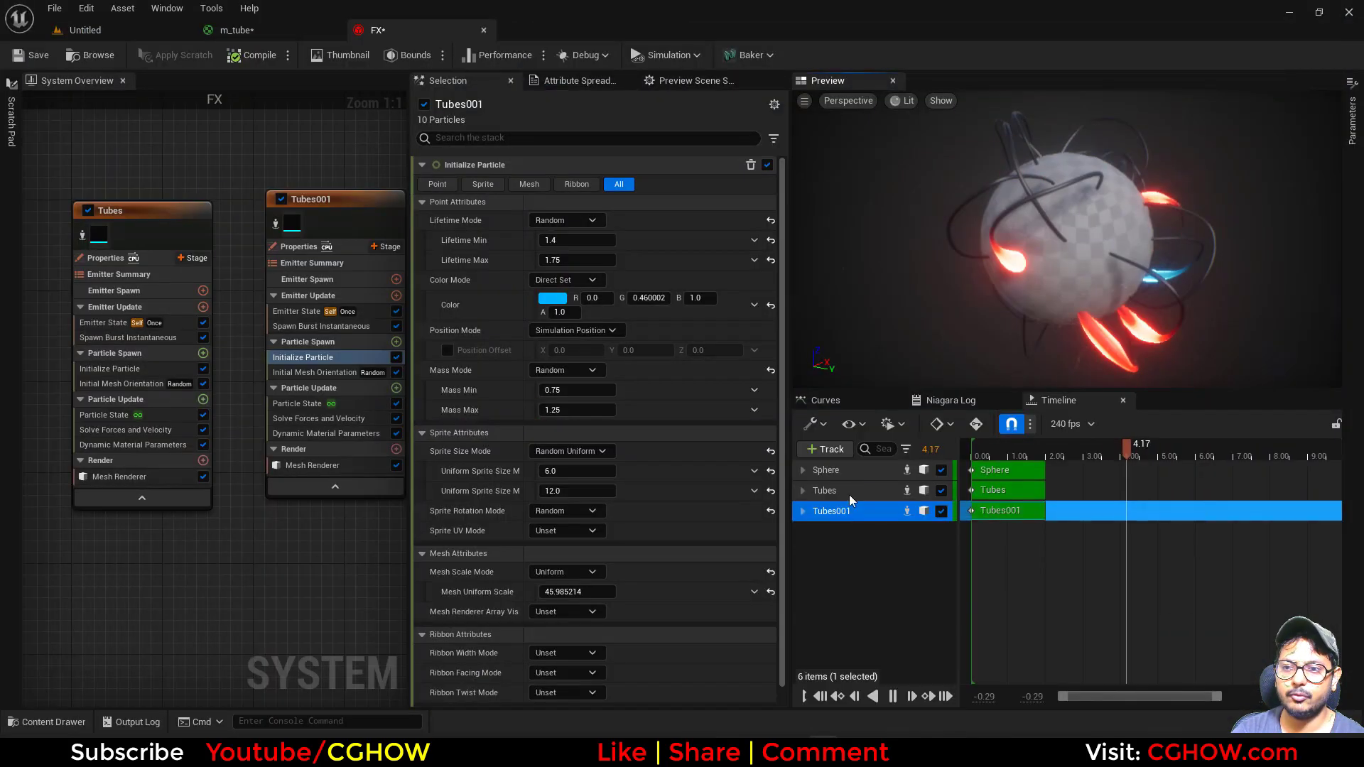
Turn Tubes' pow material parameter into a Random Range Float from 3.0 to 10.0
right_drag(244, 544, 361, 537)
click(228, 435)
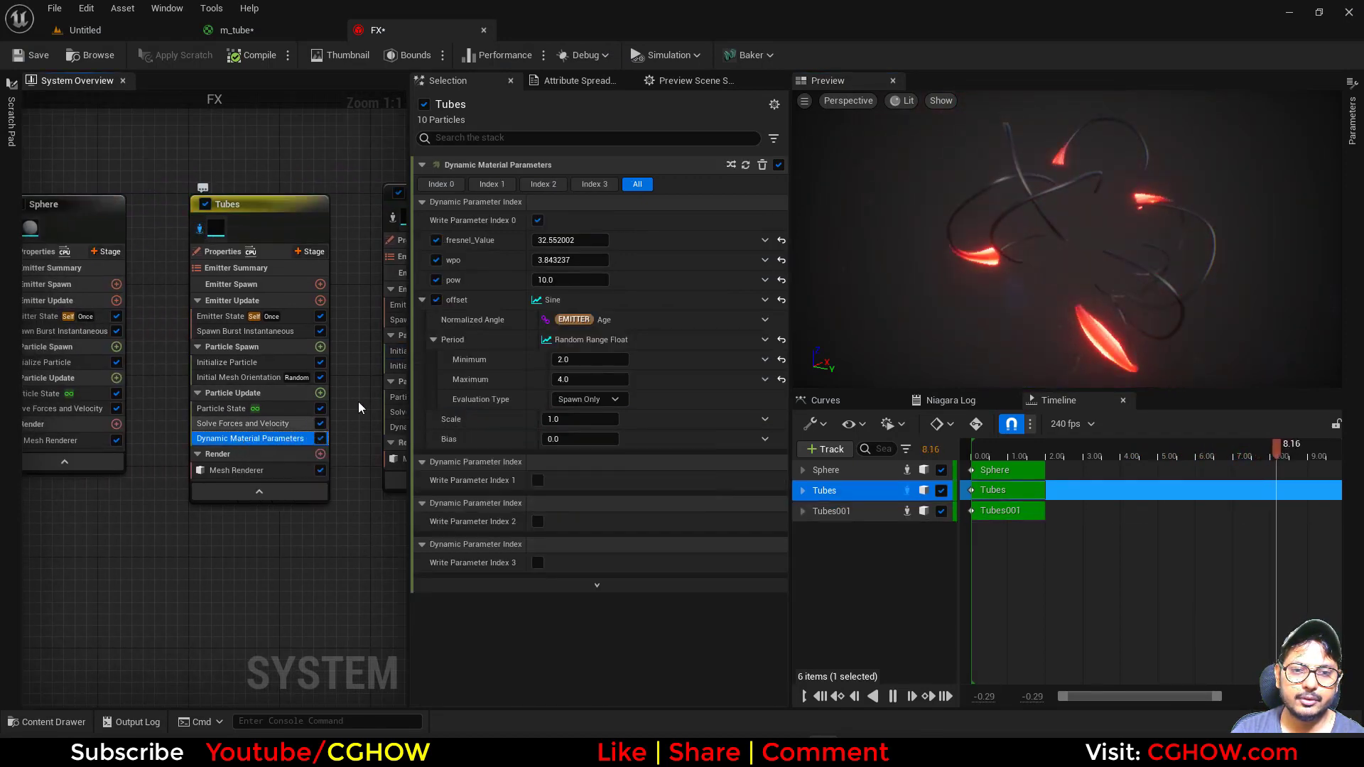
click(586, 282)
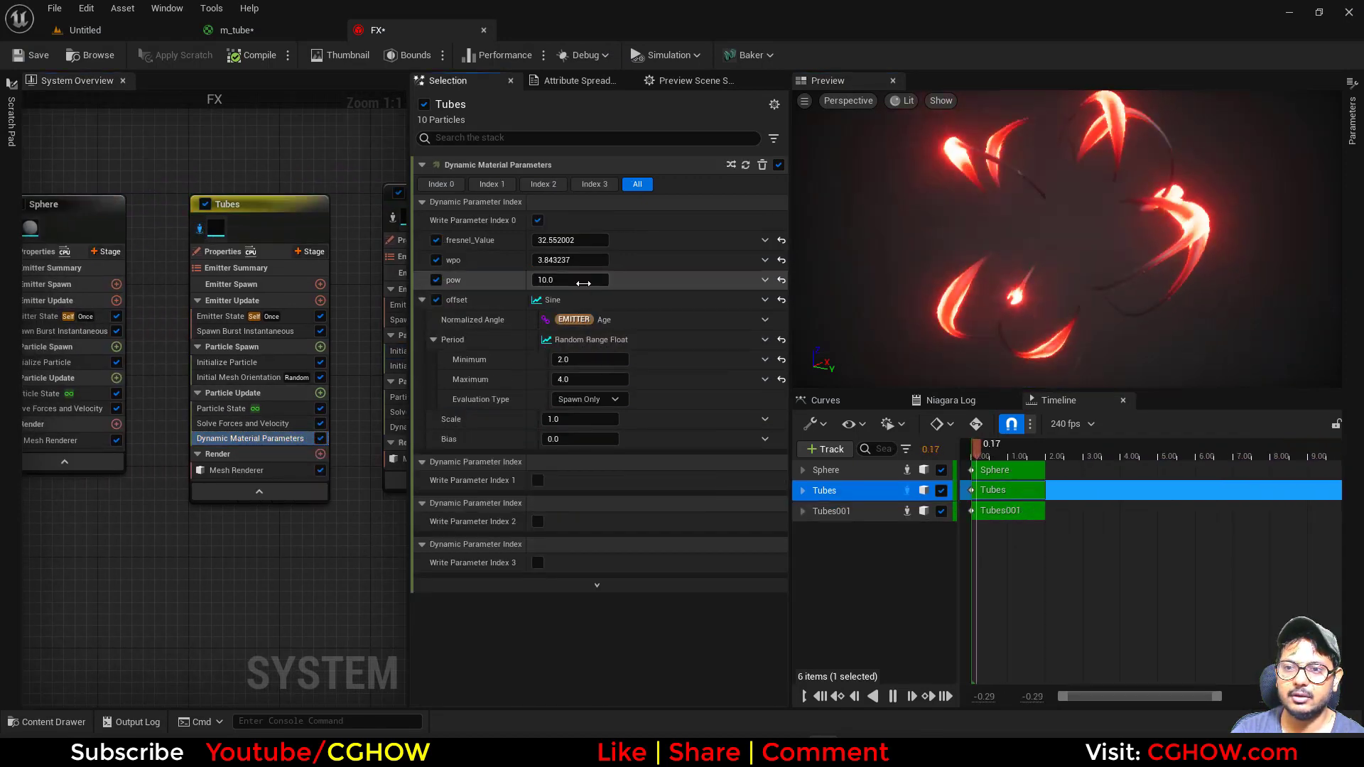
text(5)
key(Return)
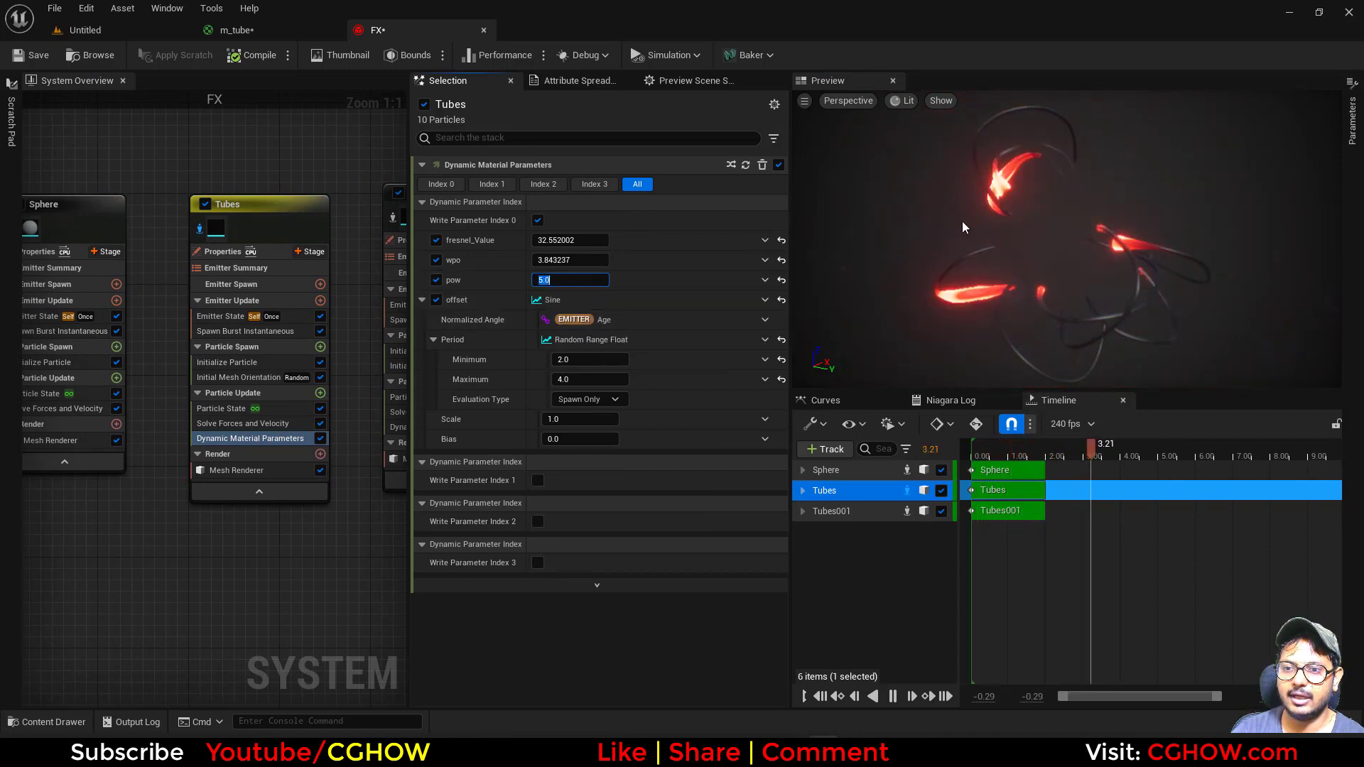
click(764, 300)
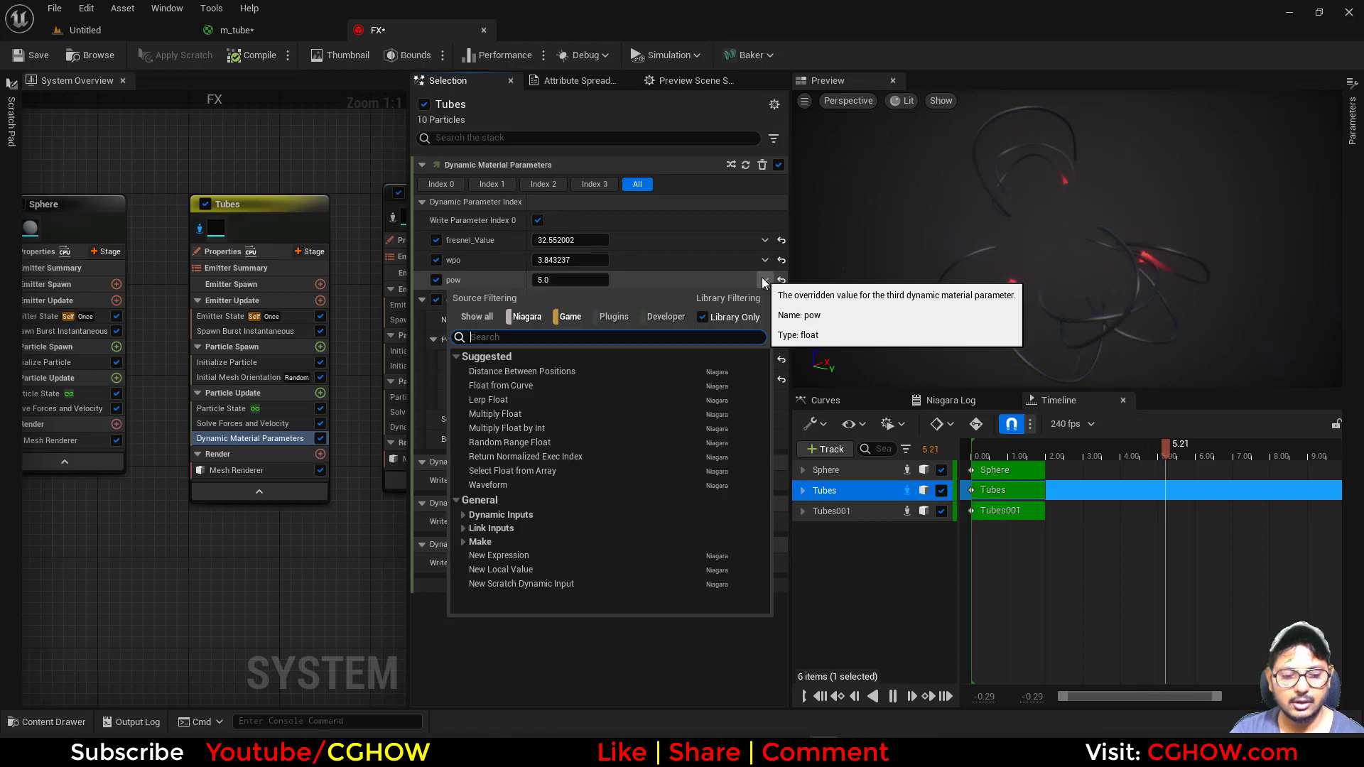
text(uni)
click(525, 371)
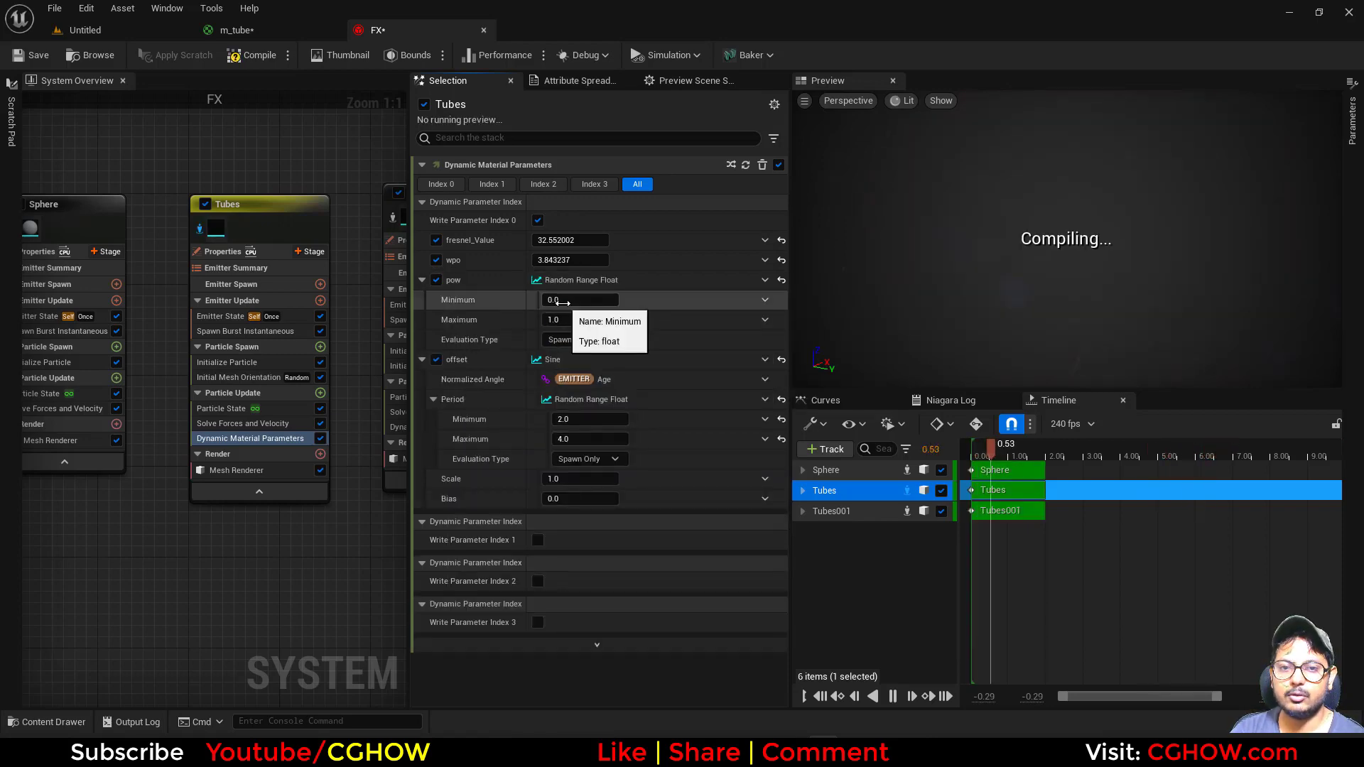
click(567, 318)
text(10)
key(Return)
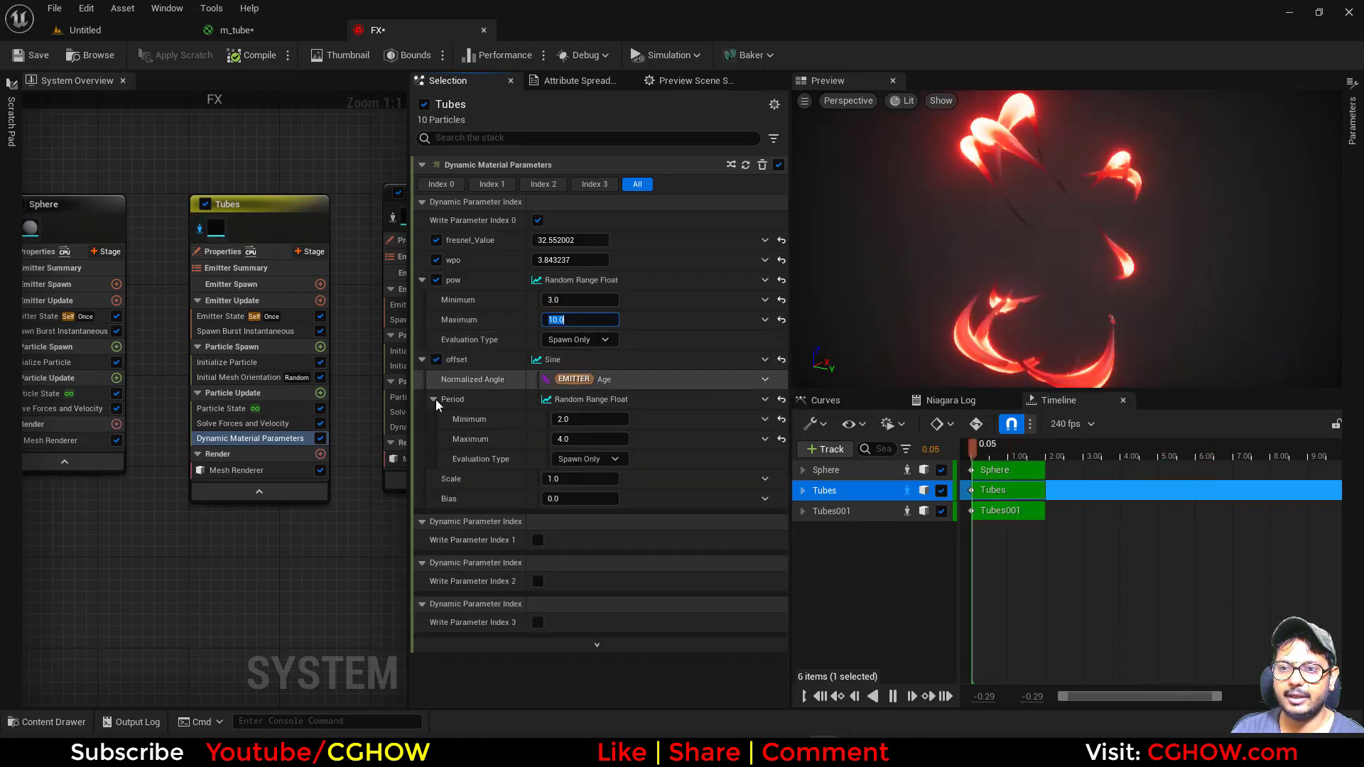
Copy the pow parameter setup and bring the Tubes001 emitter into view
right_click(581, 280)
click(617, 368)
click(199, 228)
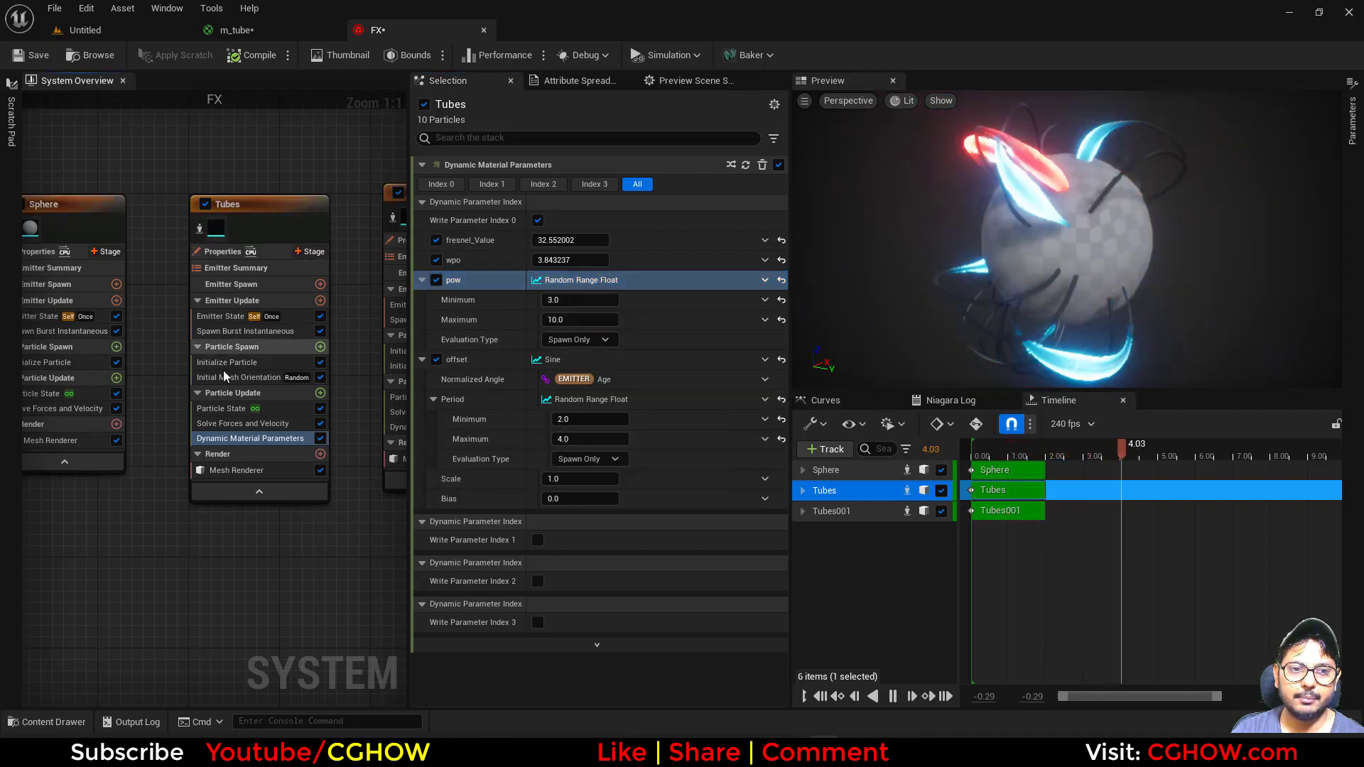
right_drag(325, 475, 154, 449)
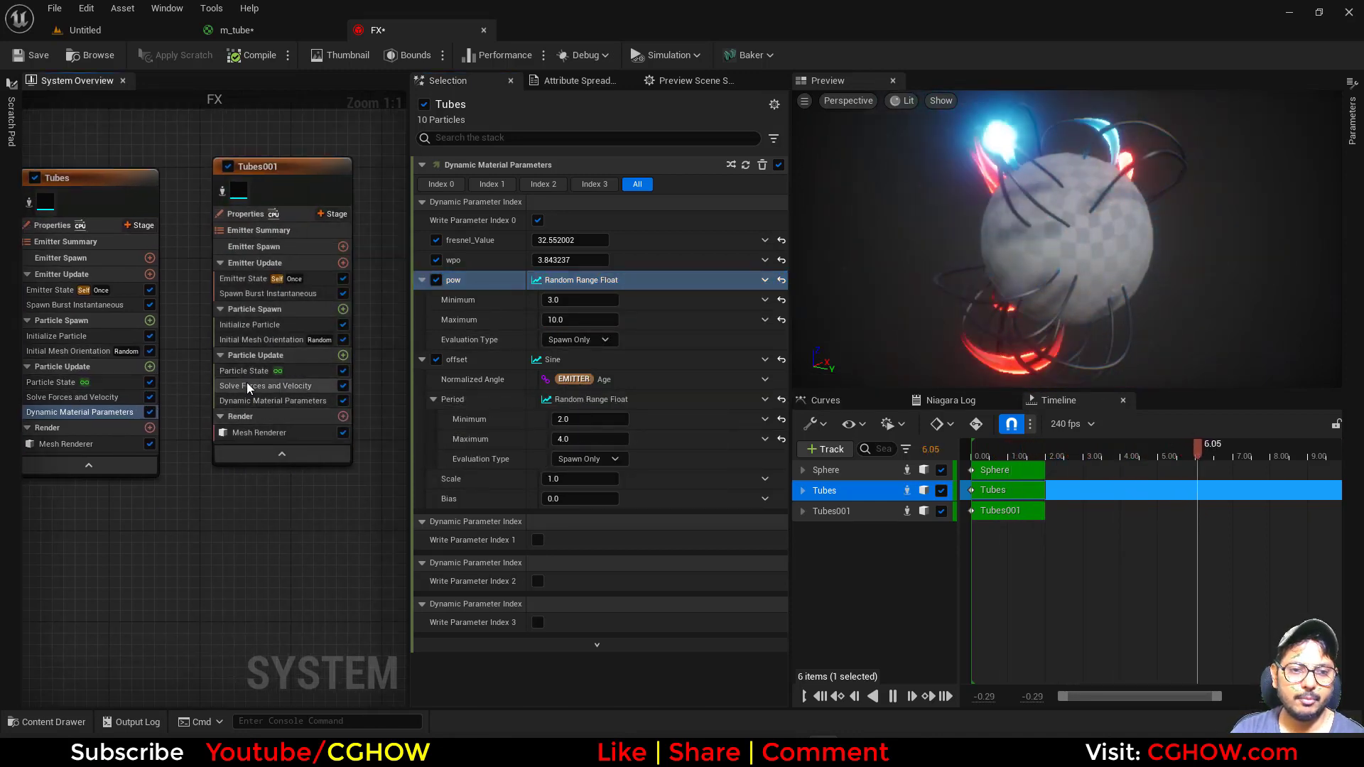
Paste the 3.0–10.0 Random Range Float onto Tubes001's pow parameter
click(273, 401)
right_click(621, 277)
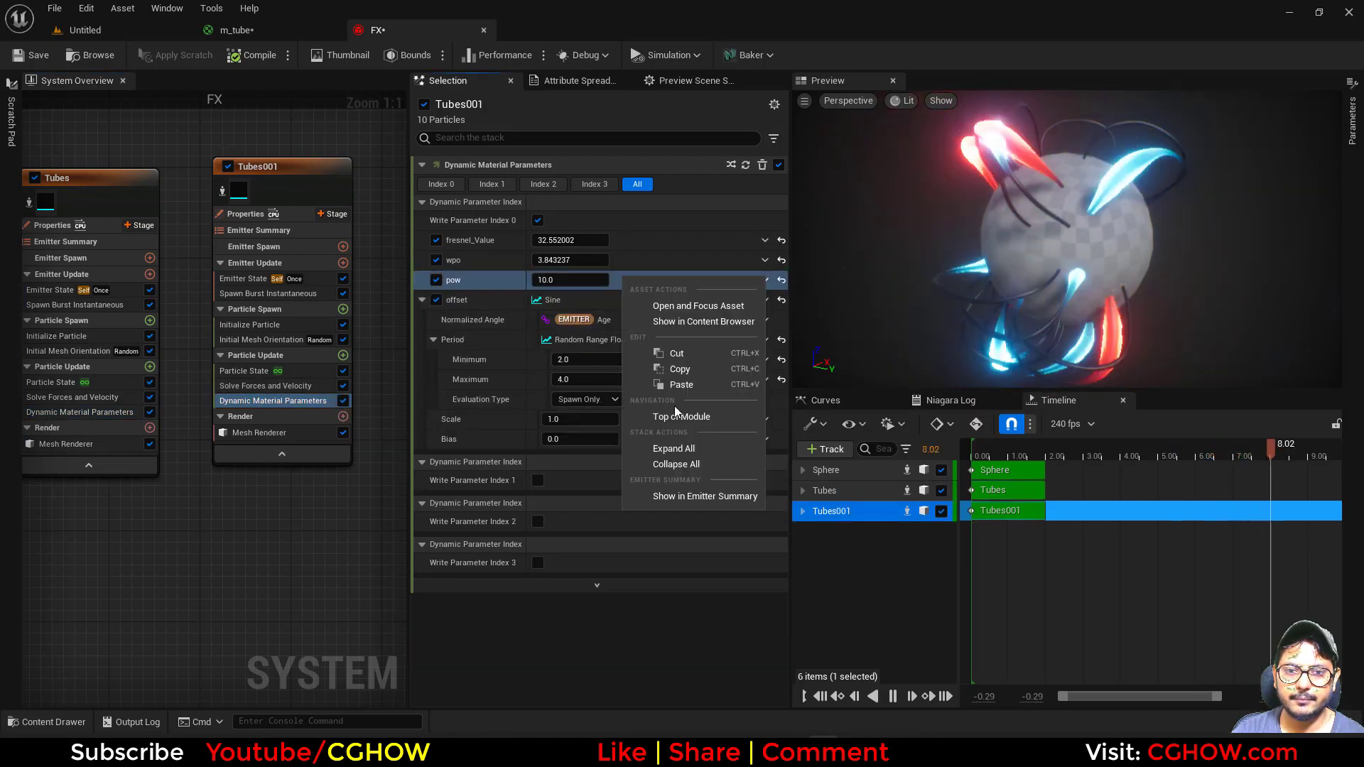
click(678, 378)
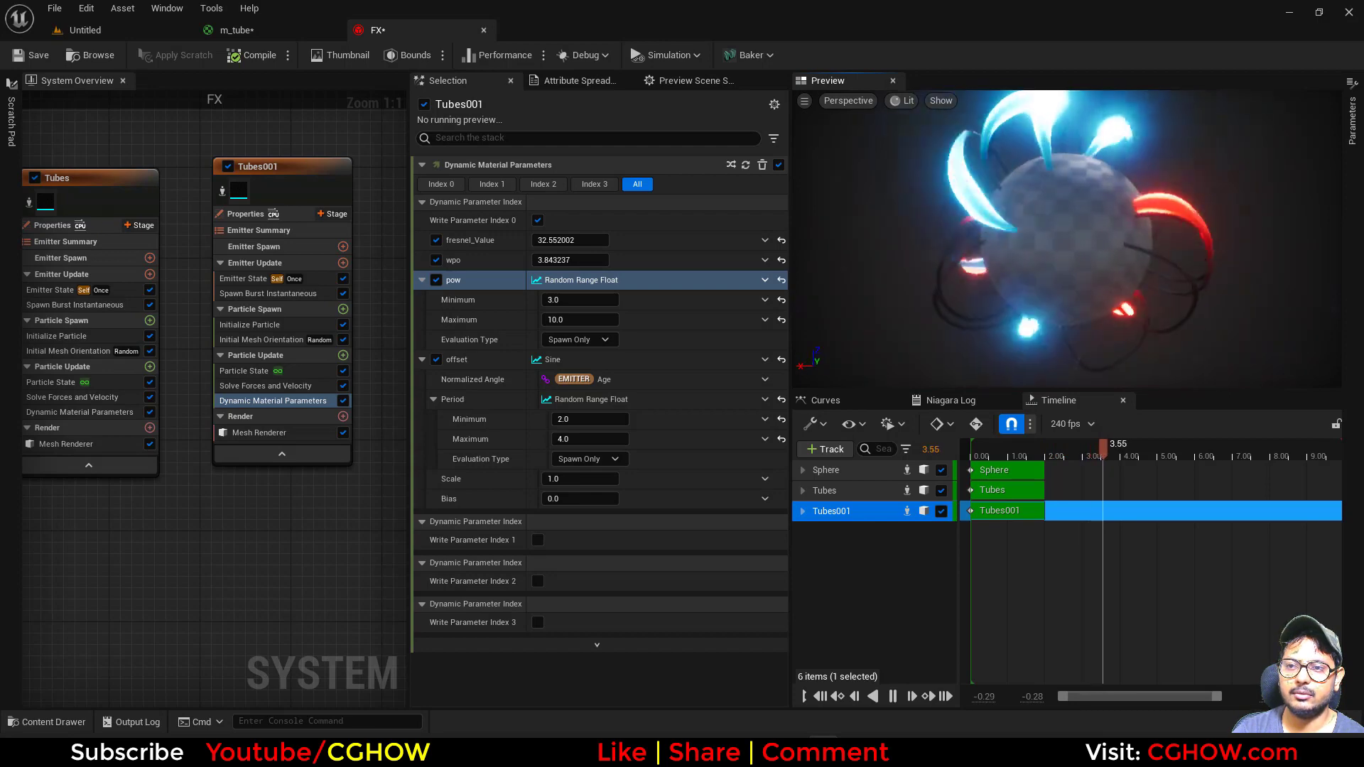
Save the FX system and check the Energy Core reference video
click(28, 57)
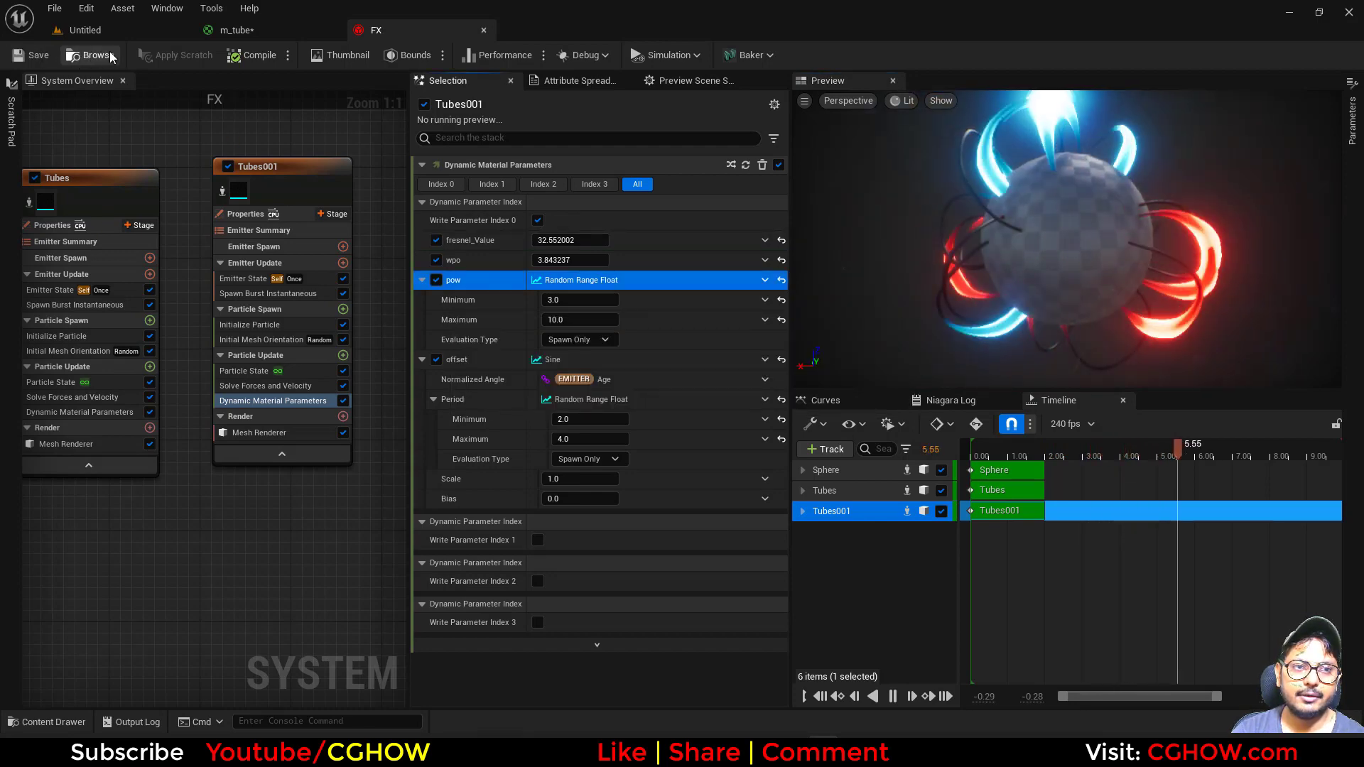
click(700, 752)
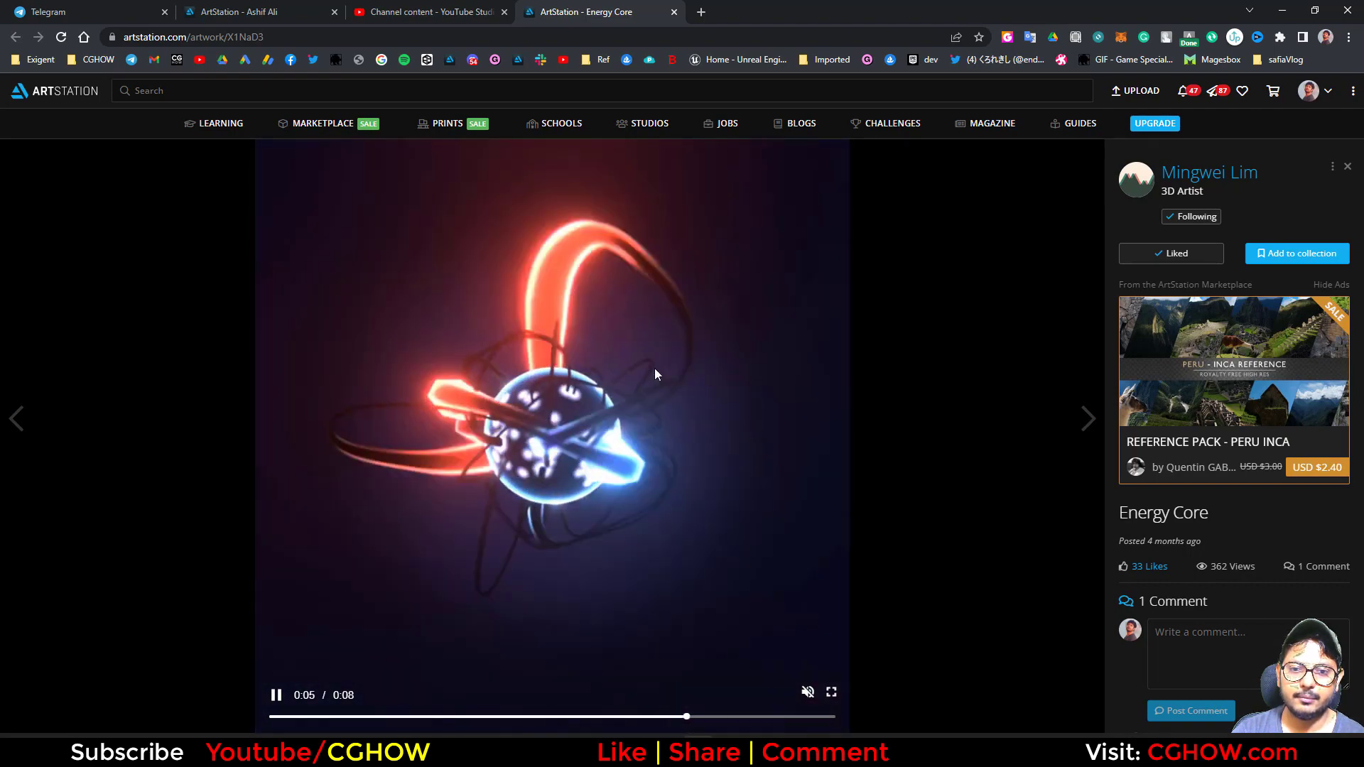
click(1280, 11)
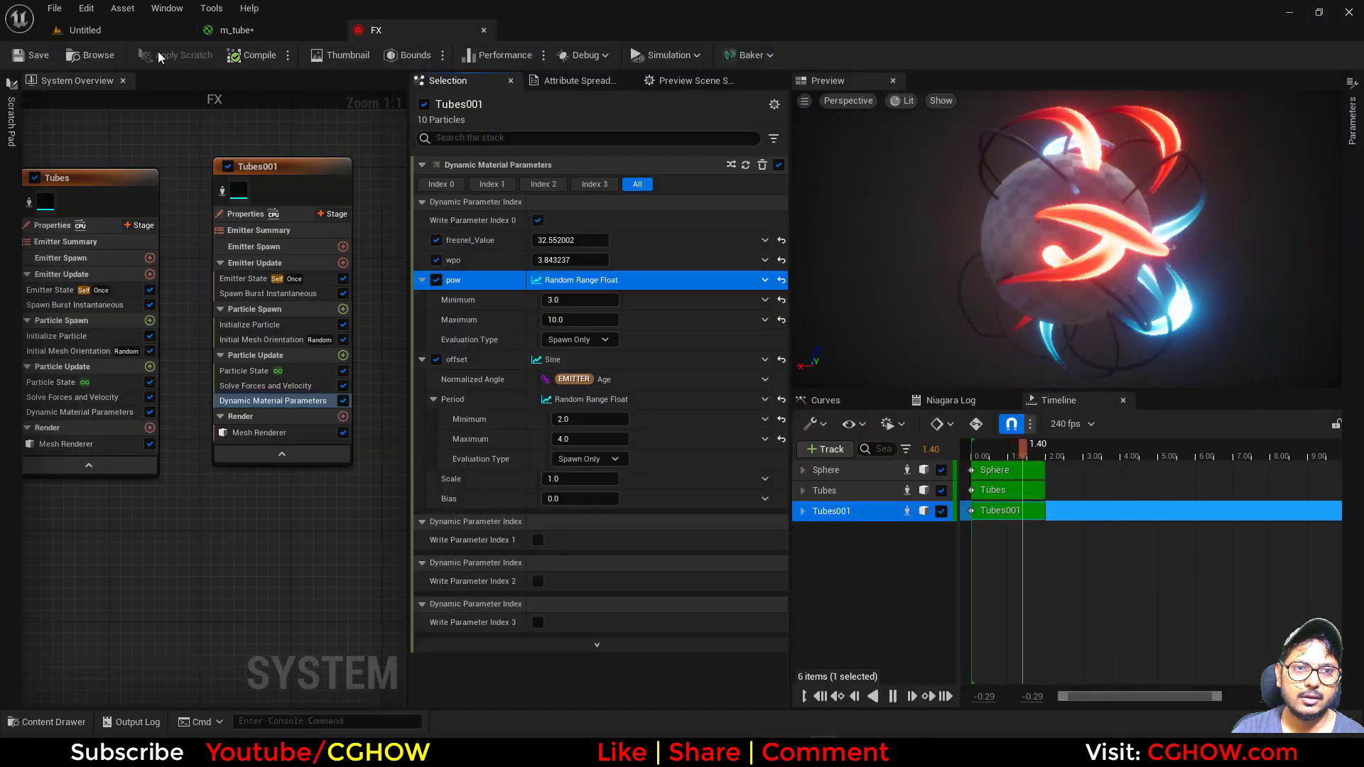
Save all assets, including m_tube, and create a new material named m_sphere
click(99, 58)
click(139, 367)
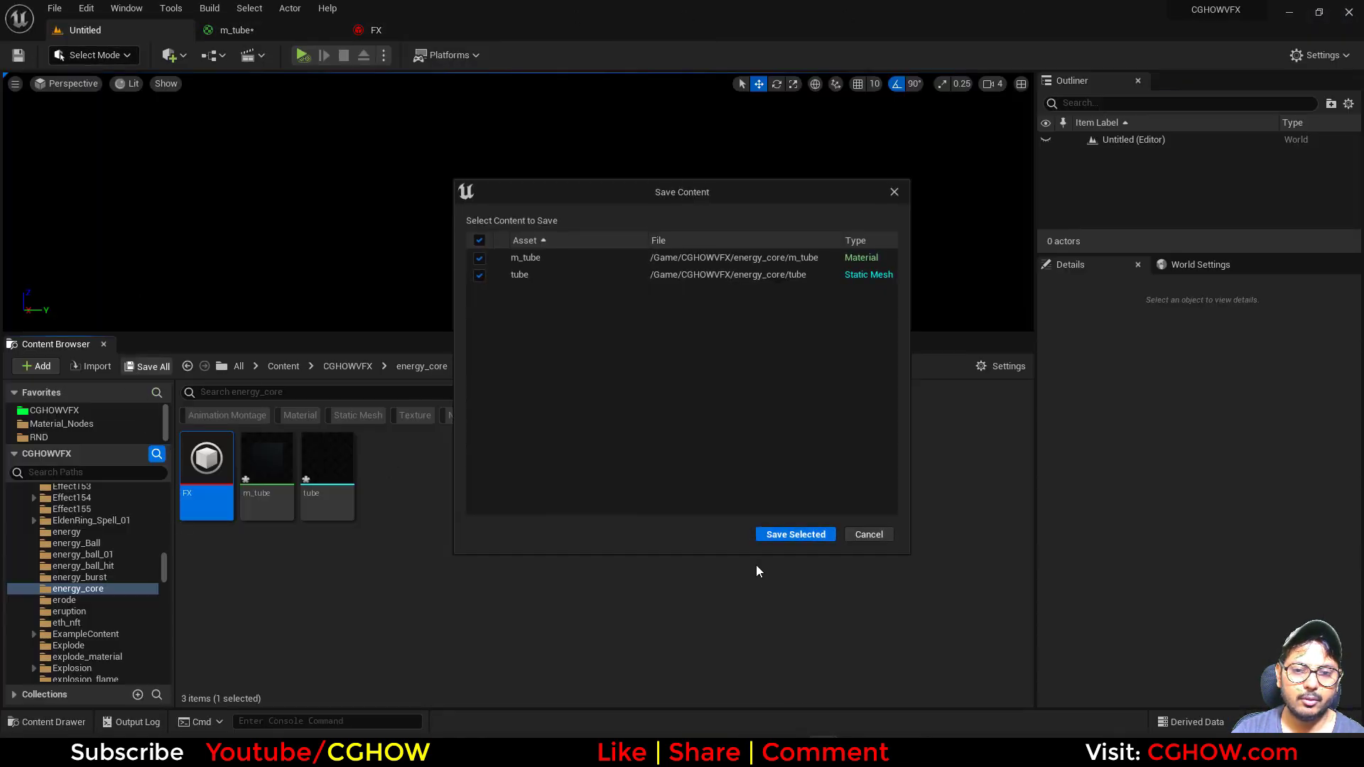
click(793, 534)
right_click(500, 526)
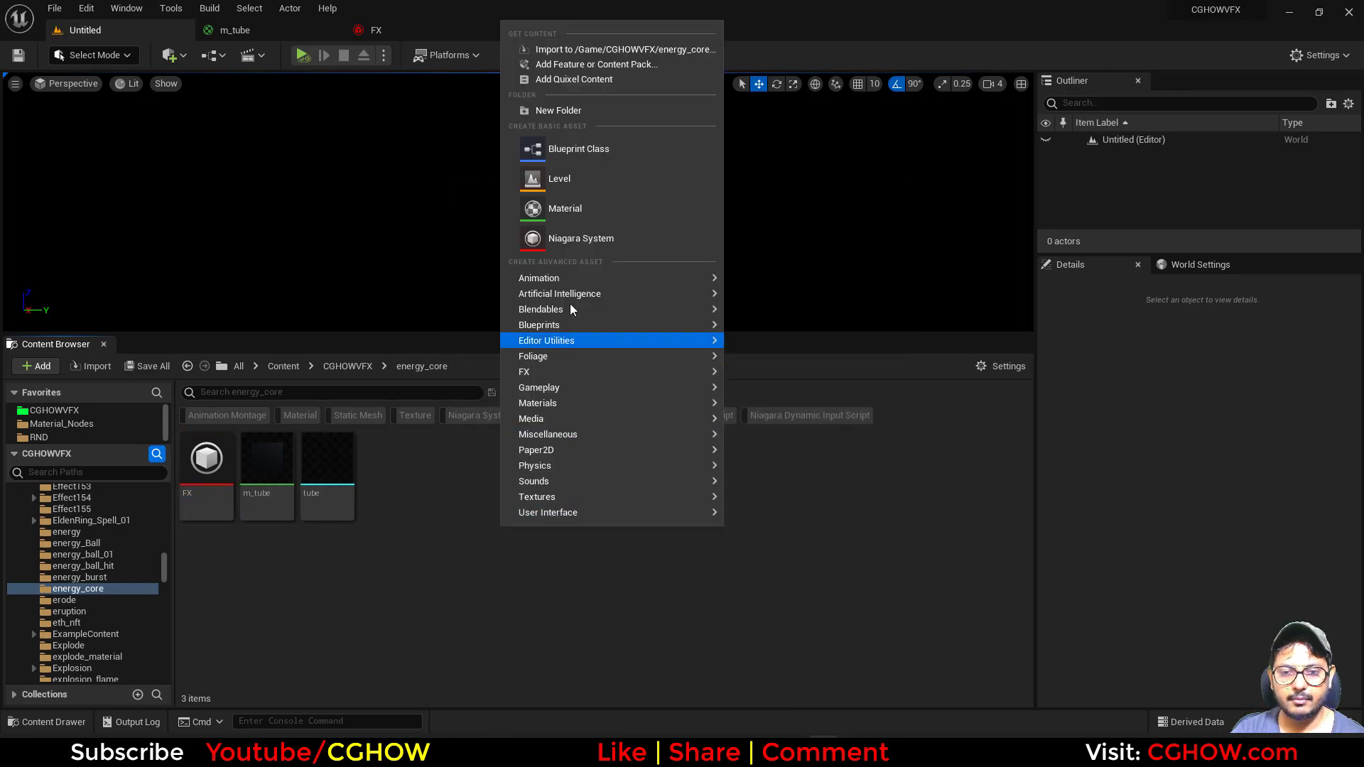
click(569, 215)
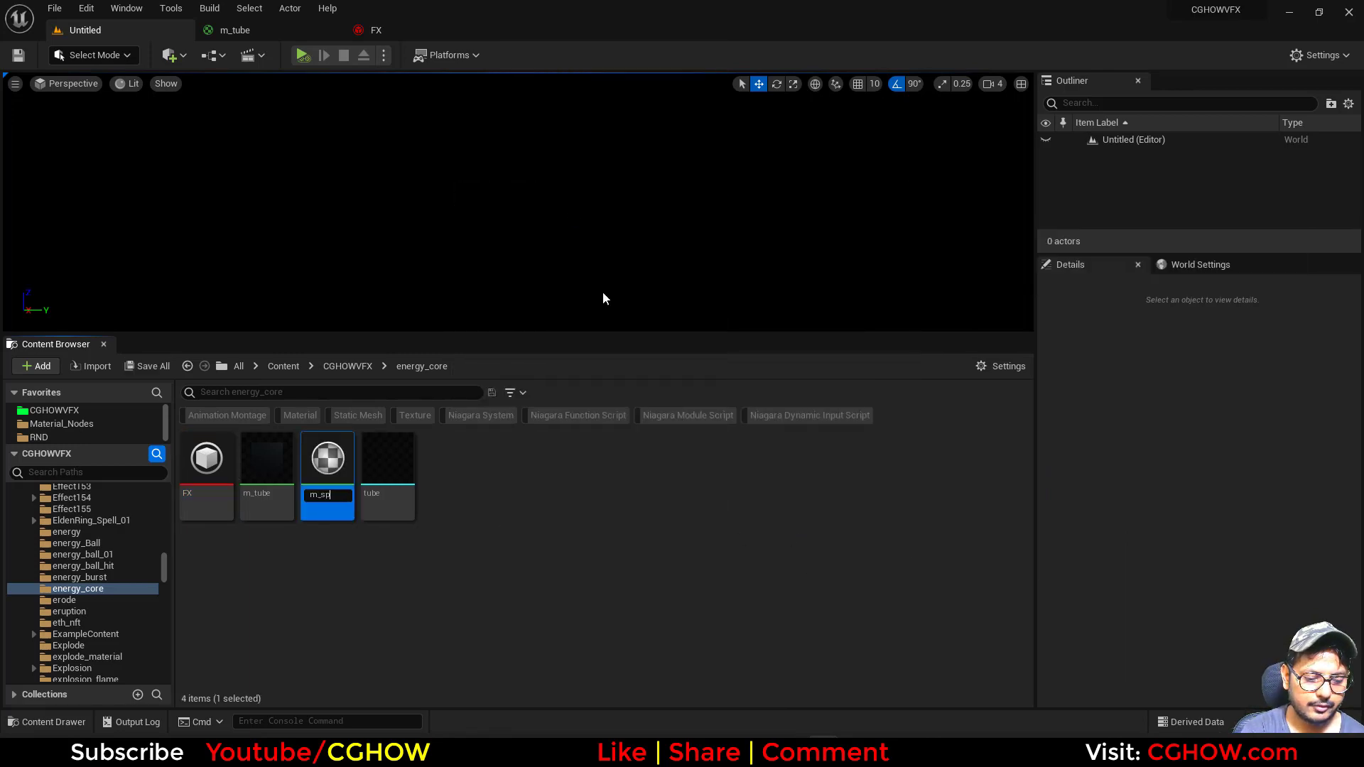
text(m_sphere)
key(Return)
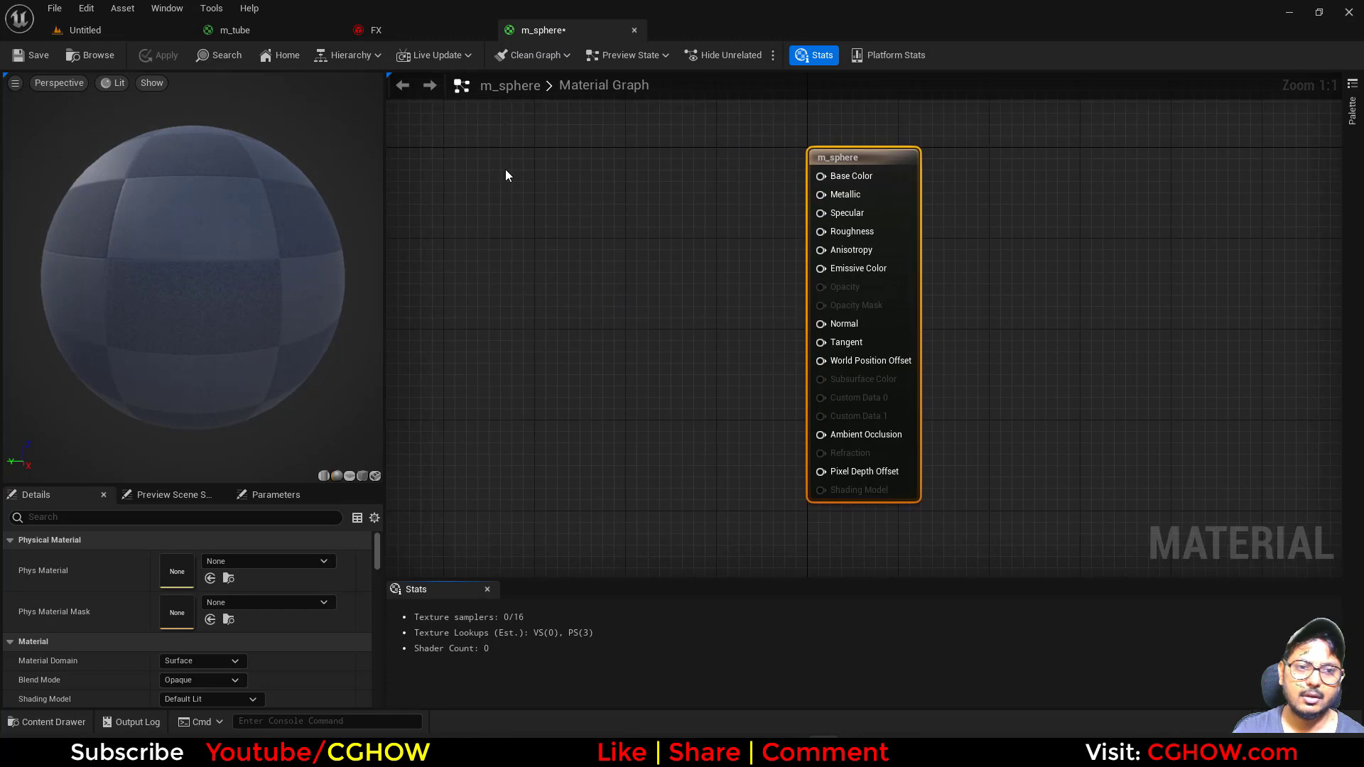
Add a Fresnel node feeding a Power node in the m_sphere graph
right_click(560, 258)
text(fre)
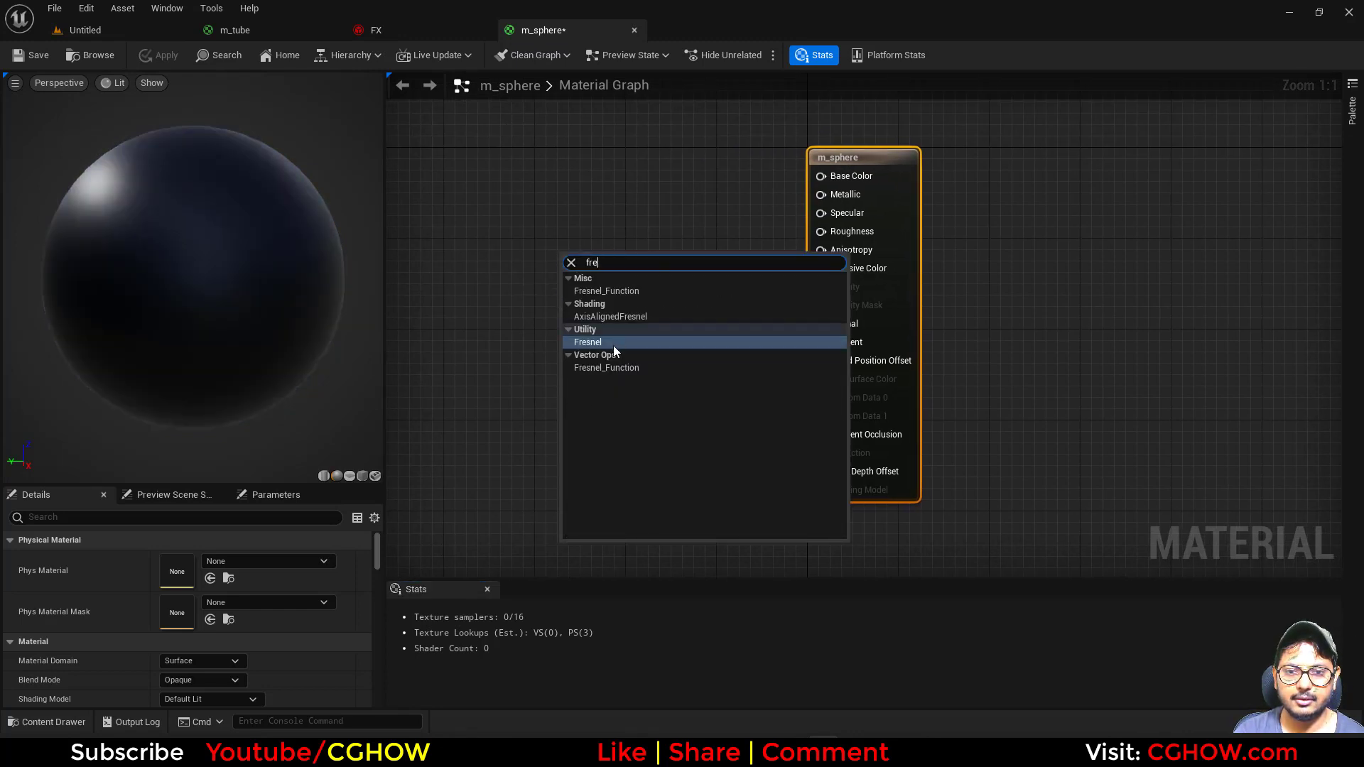
click(613, 346)
drag(659, 313, 523, 346)
key(e)
click(588, 290)
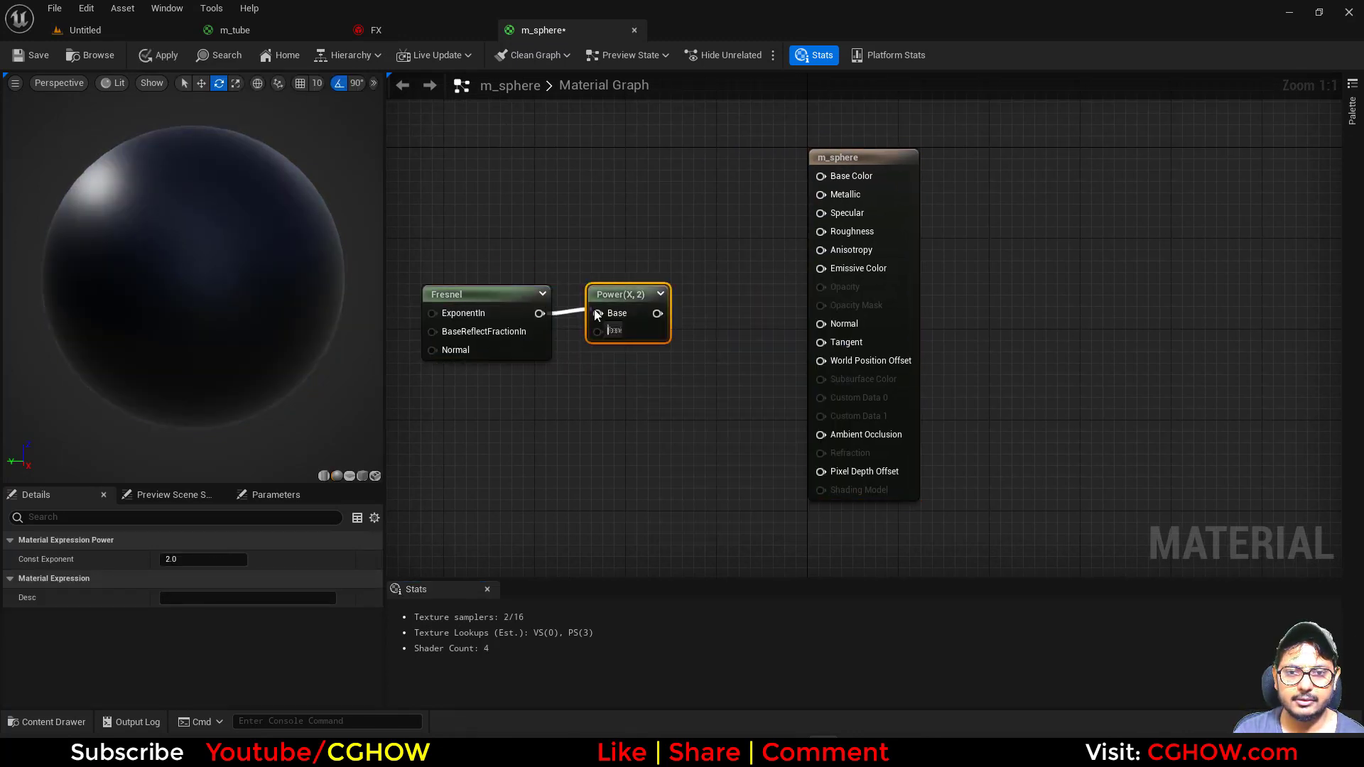
drag(594, 309, 599, 313)
right_drag(646, 375, 662, 421)
Multiply Particle Color by the squared Fresnel and wire the result into Emissive Color
right_click(648, 202)
text(par)
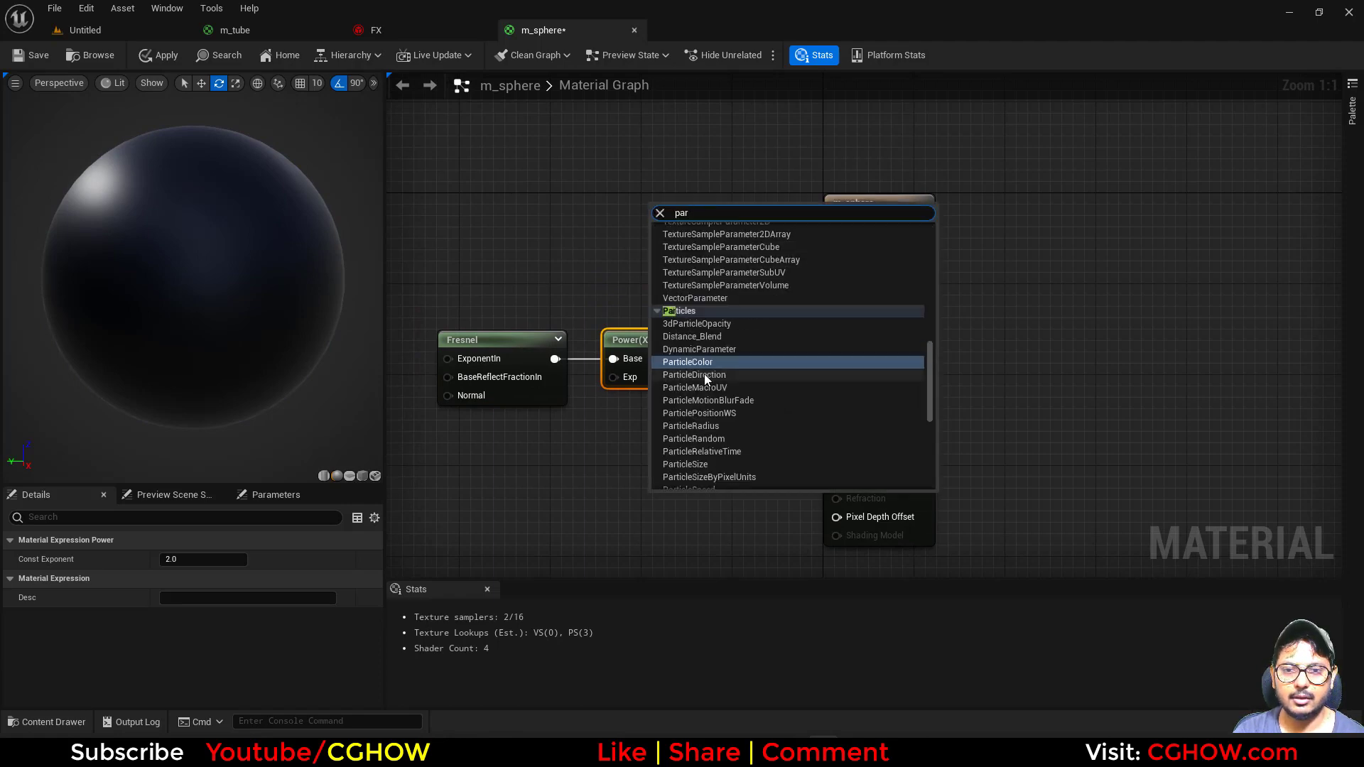
click(705, 374)
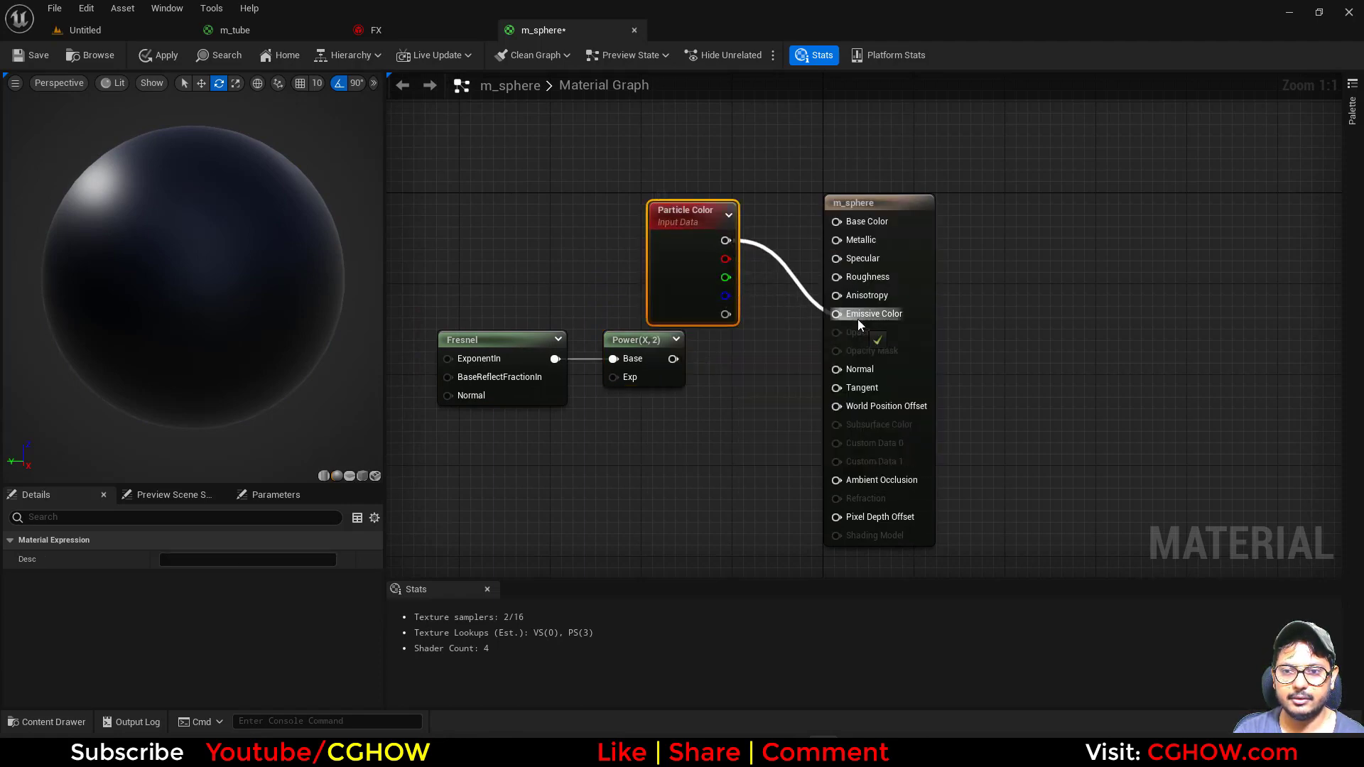
drag(858, 319, 857, 318)
click(688, 409)
drag(915, 245, 1071, 188)
right_drag(801, 304, 753, 384)
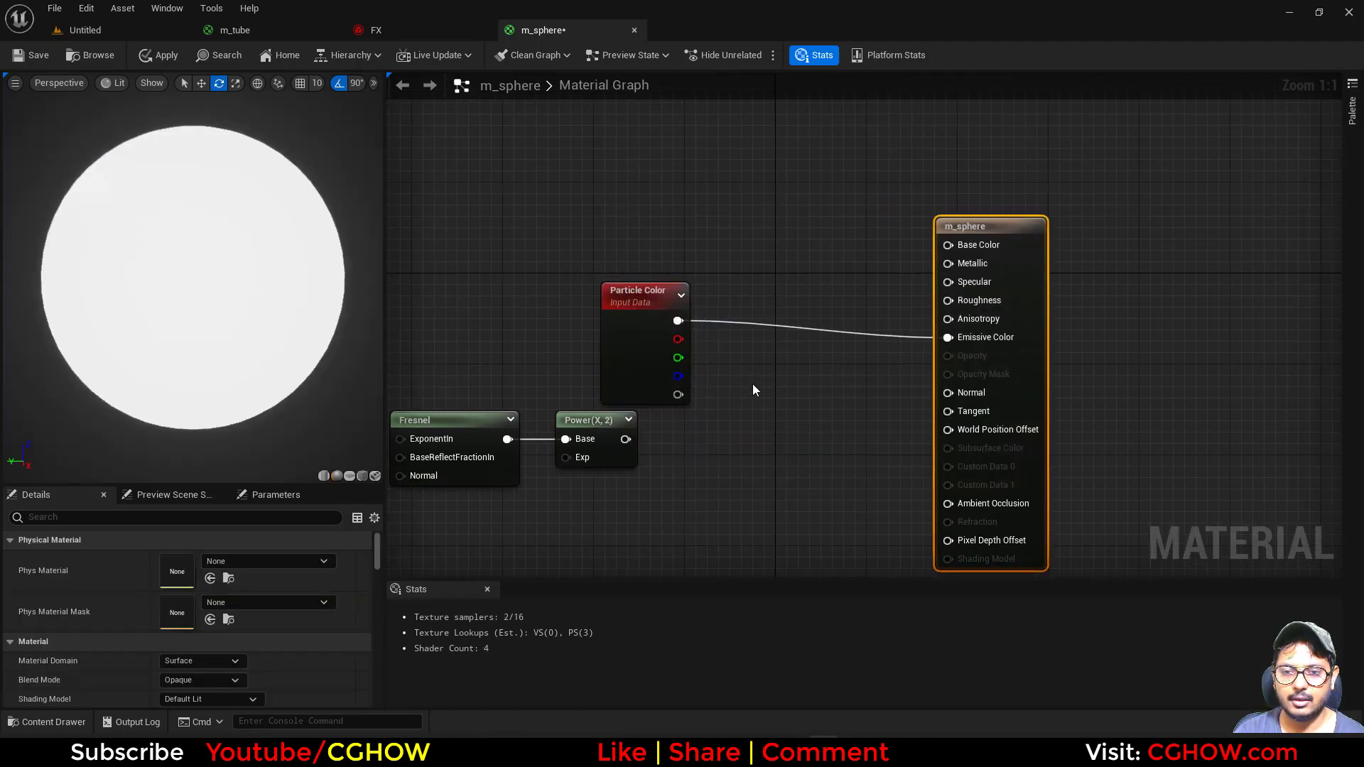
click(752, 367)
drag(625, 439, 760, 411)
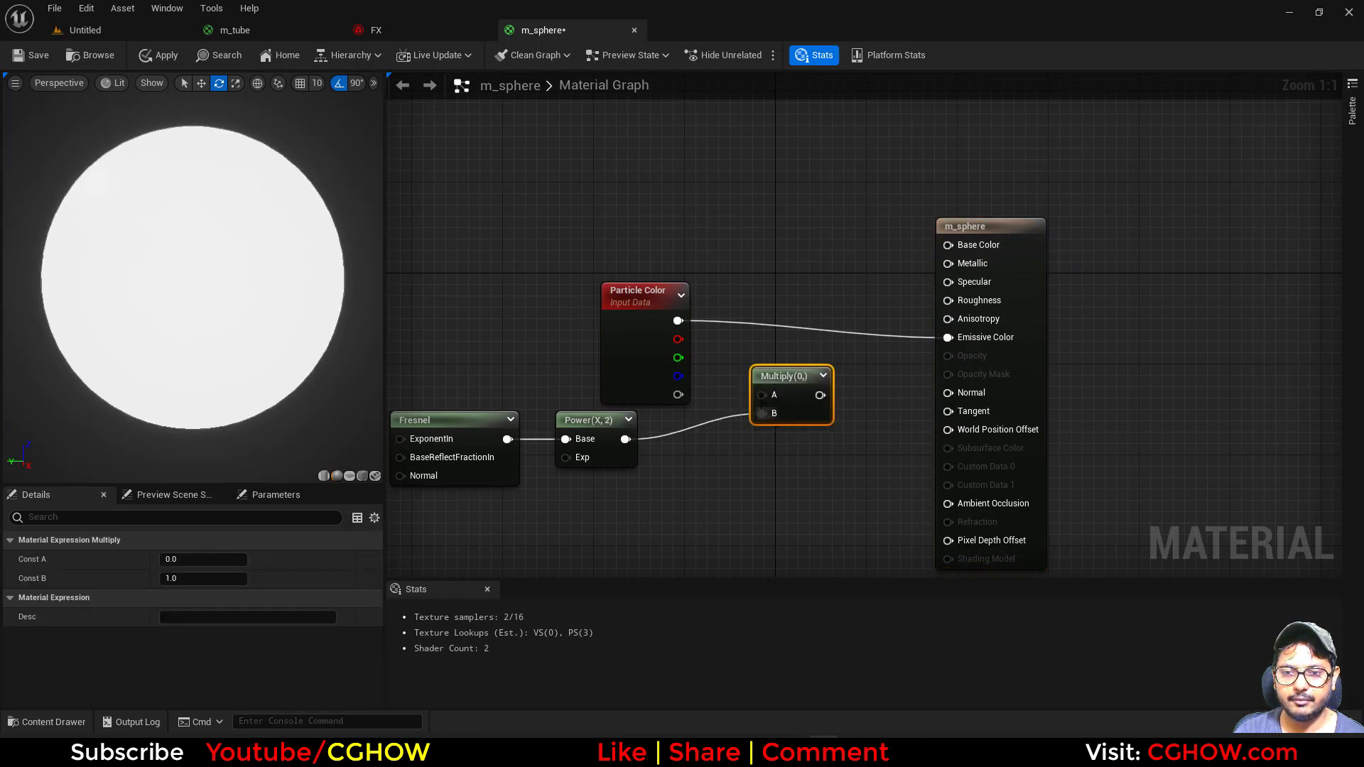
drag(854, 377, 949, 337)
right_drag(761, 465, 746, 429)
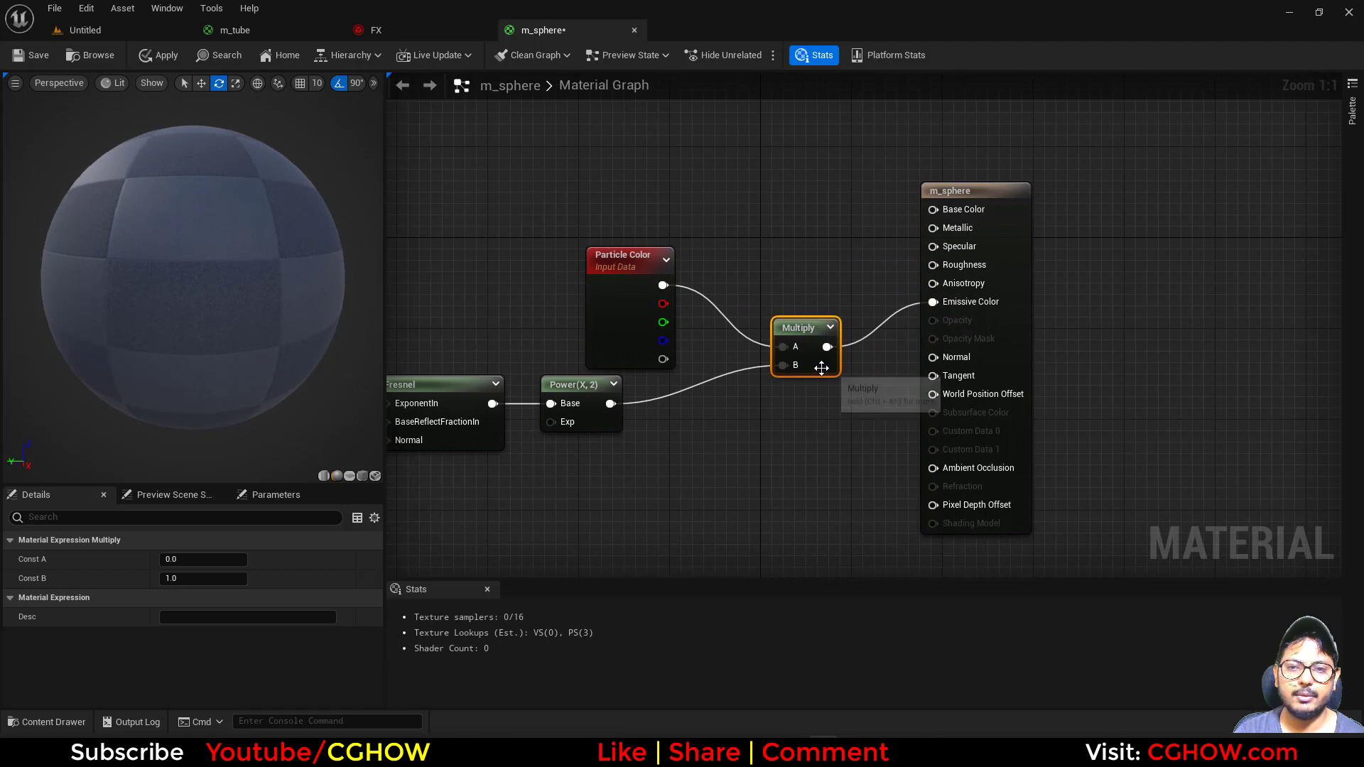
drag(821, 368, 799, 401)
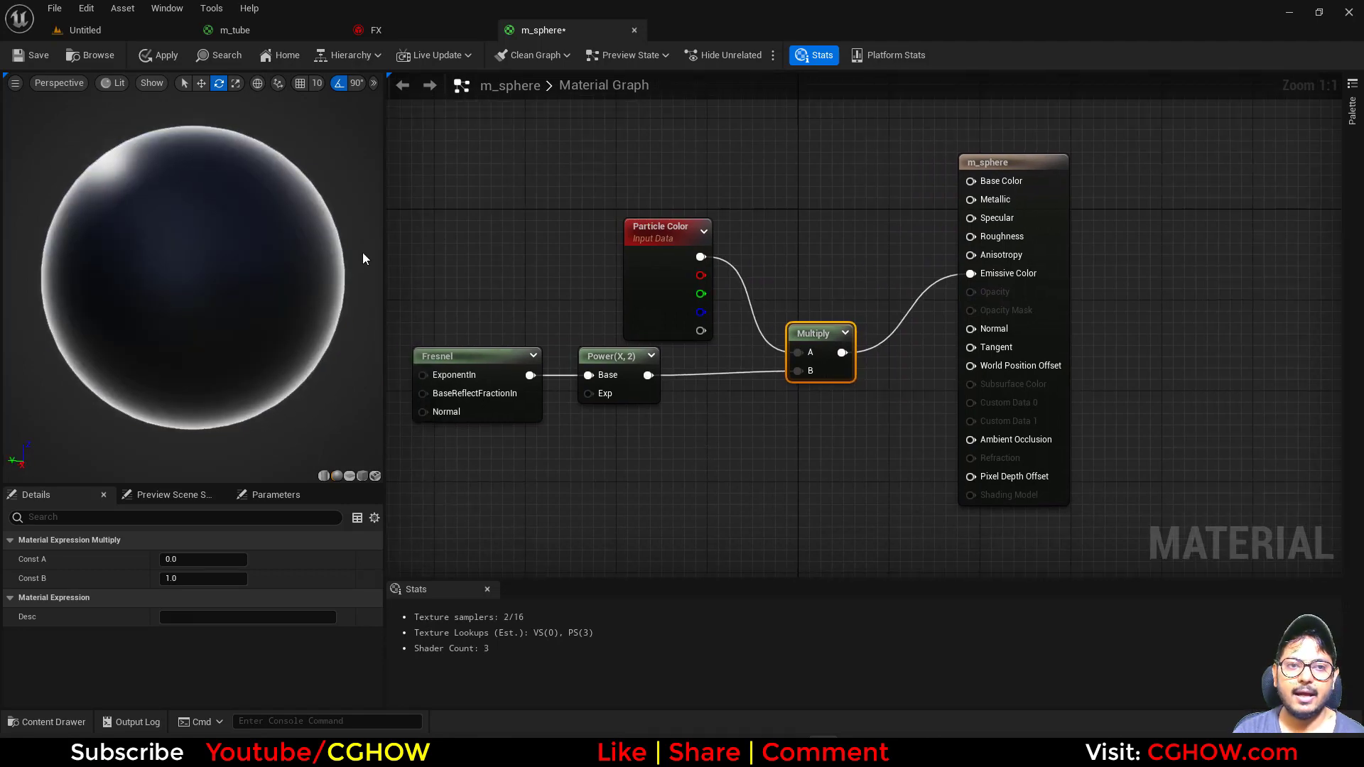
Compare with the ArtStation reference video, then reopen the m_sphere material editor
click(388, 30)
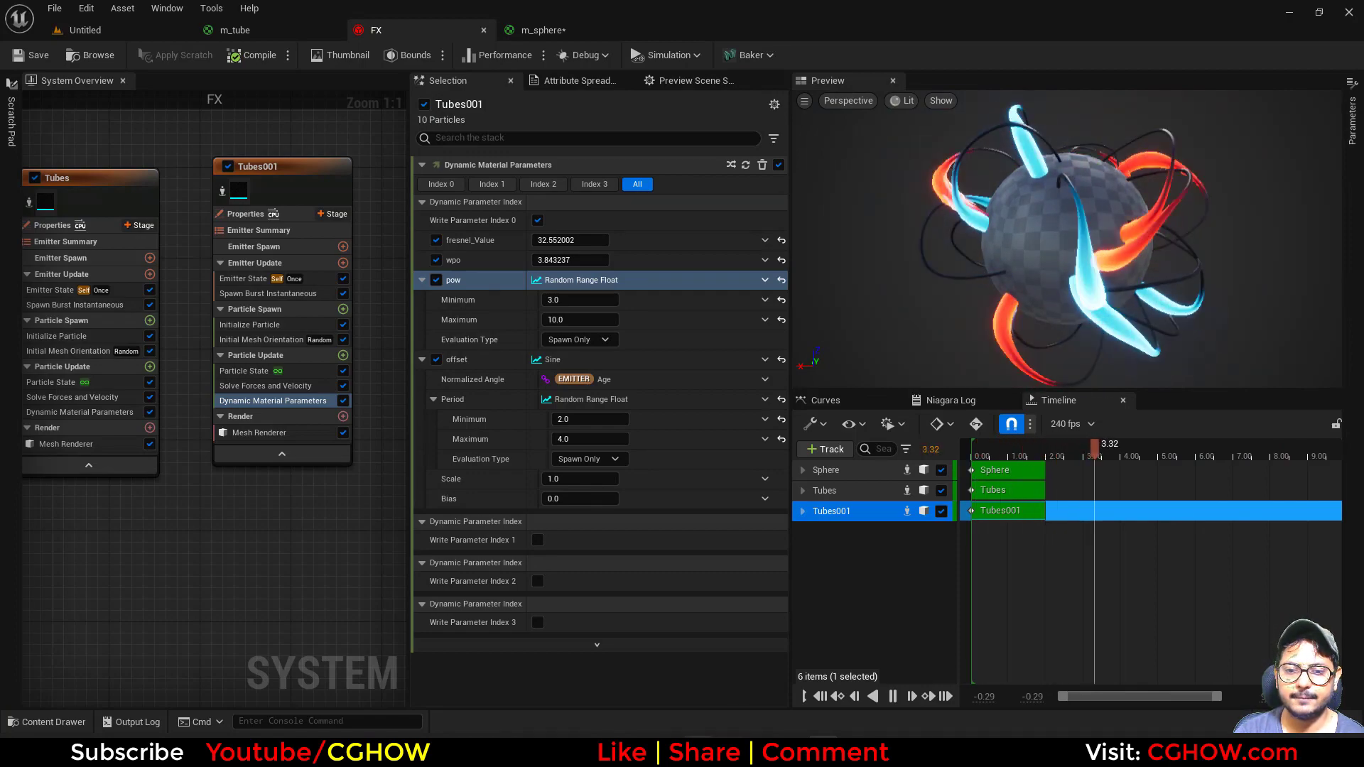
key(alt+Tab)
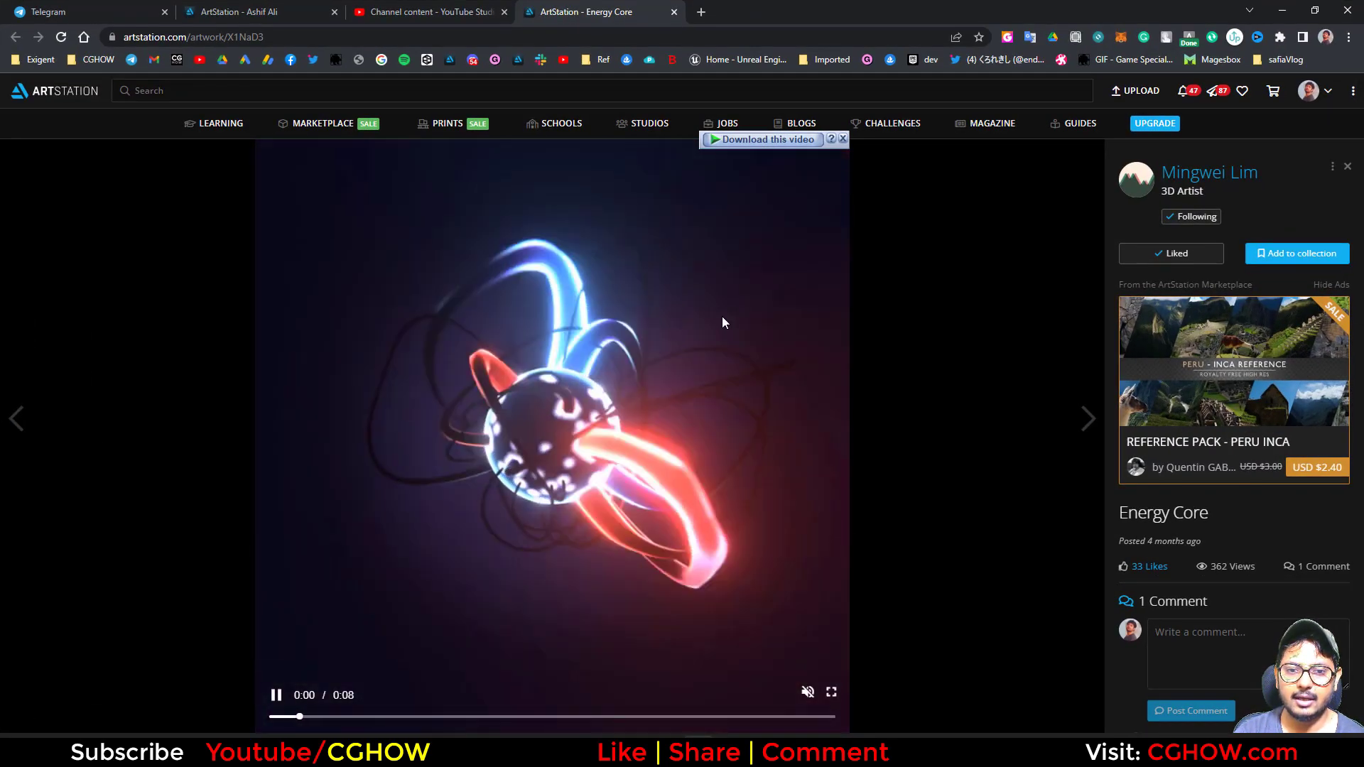
key(alt+Tab)
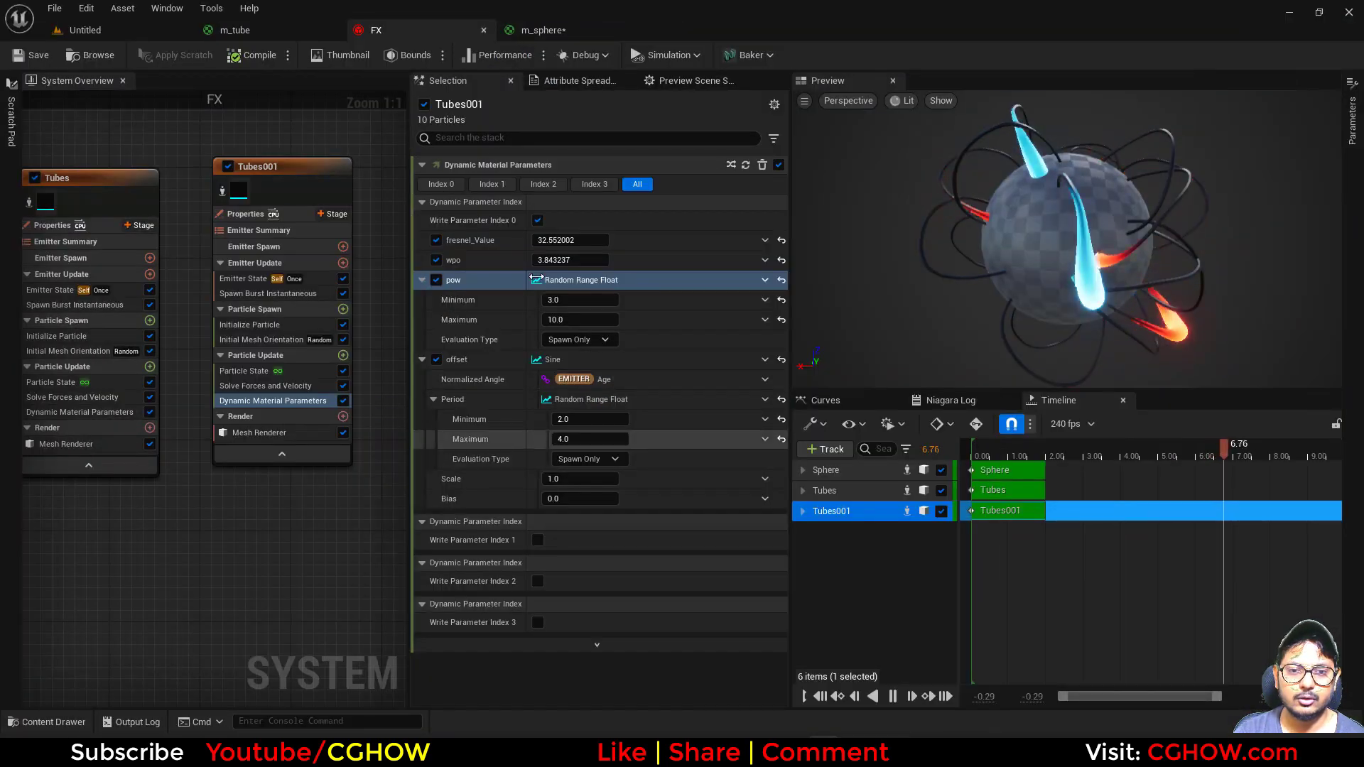
click(536, 29)
Set m_sphere's blend mode to Translucent and shading model to Unlit
scroll(206, 641, down, 5)
click(205, 639)
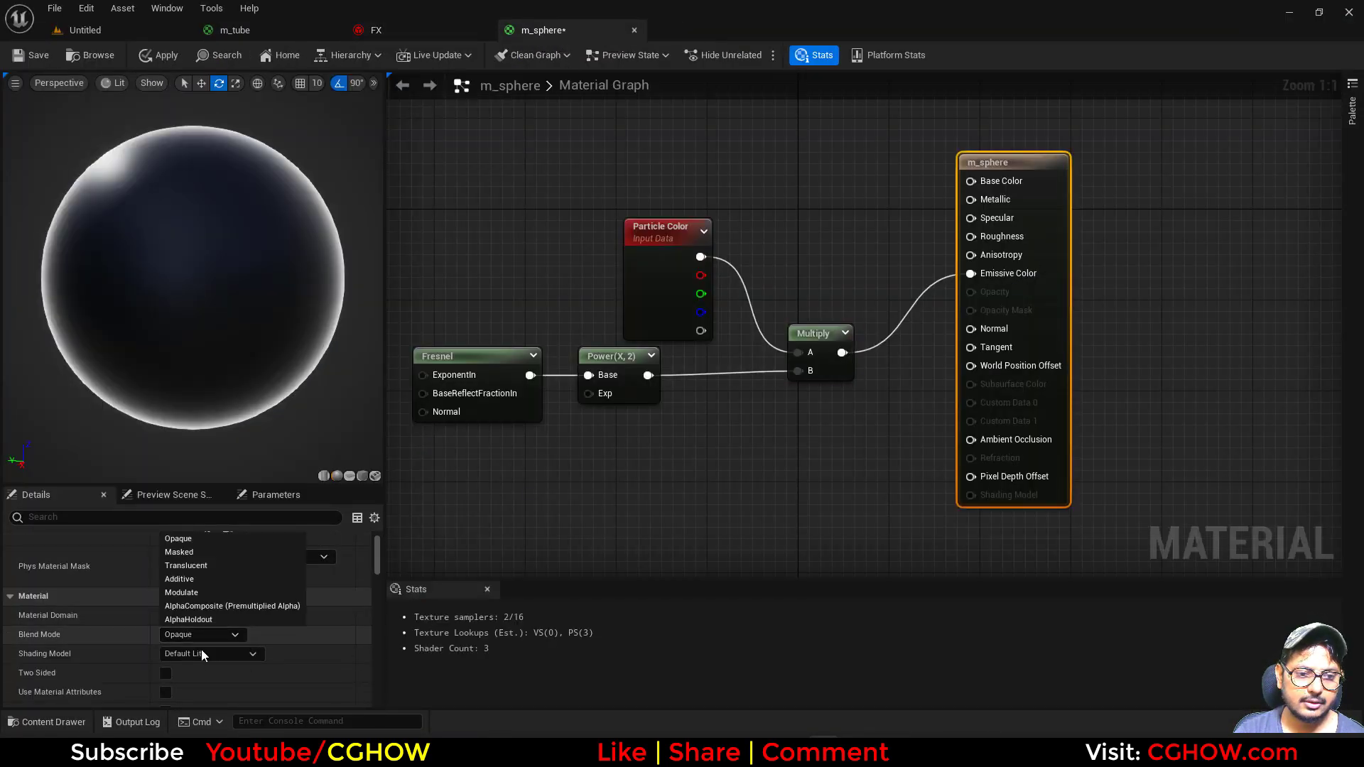
click(190, 561)
scroll(184, 650, down, 1)
click(192, 608)
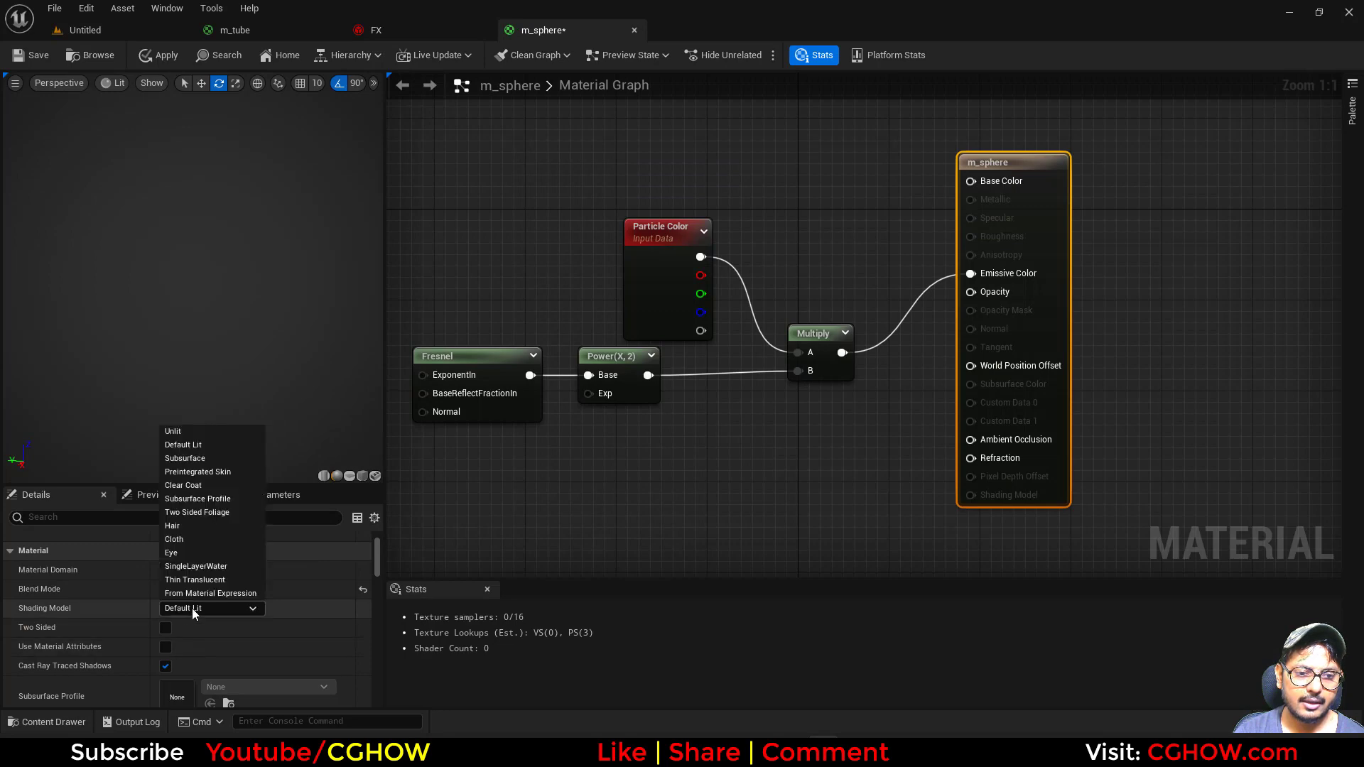
click(177, 434)
Add a Depth Fade node with a new fade distance to m_sphere
right_drag(695, 435, 797, 389)
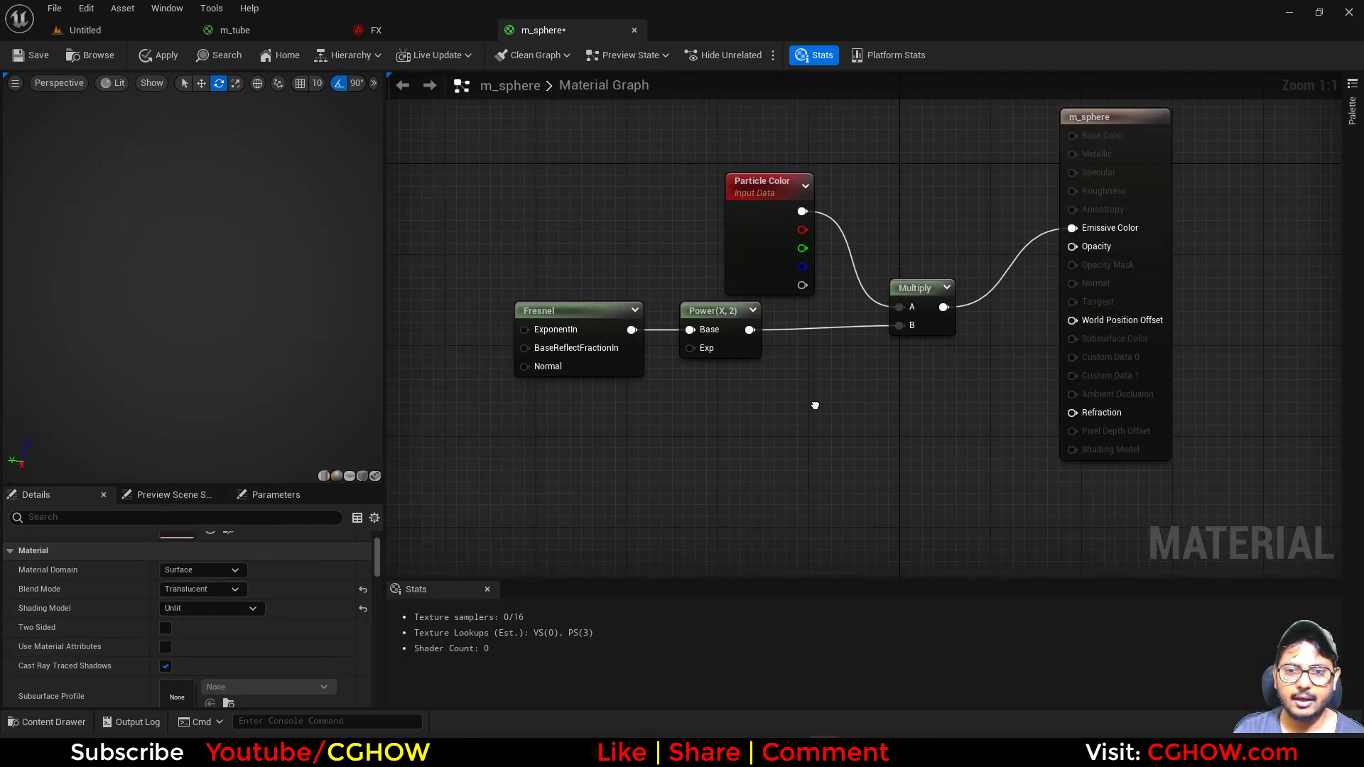
right_click(637, 453)
text(dep)
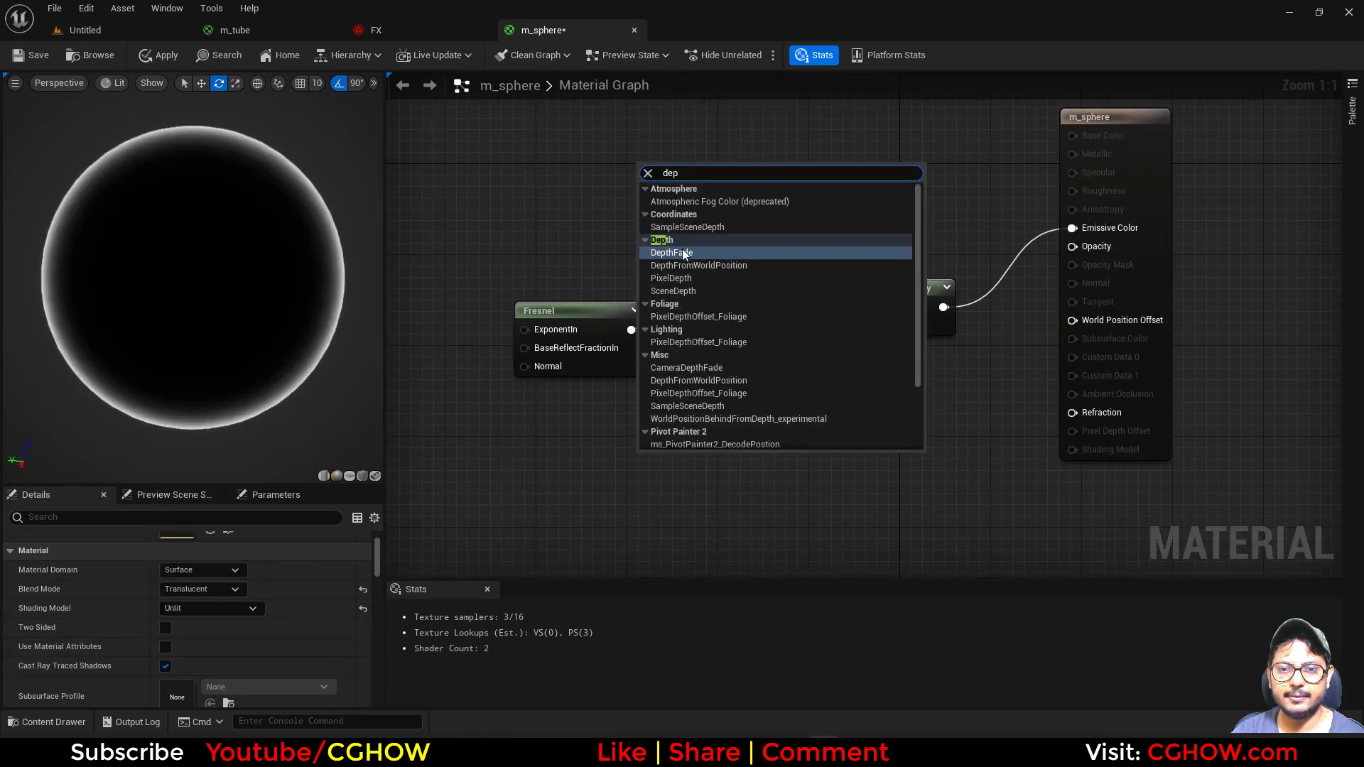
click(682, 251)
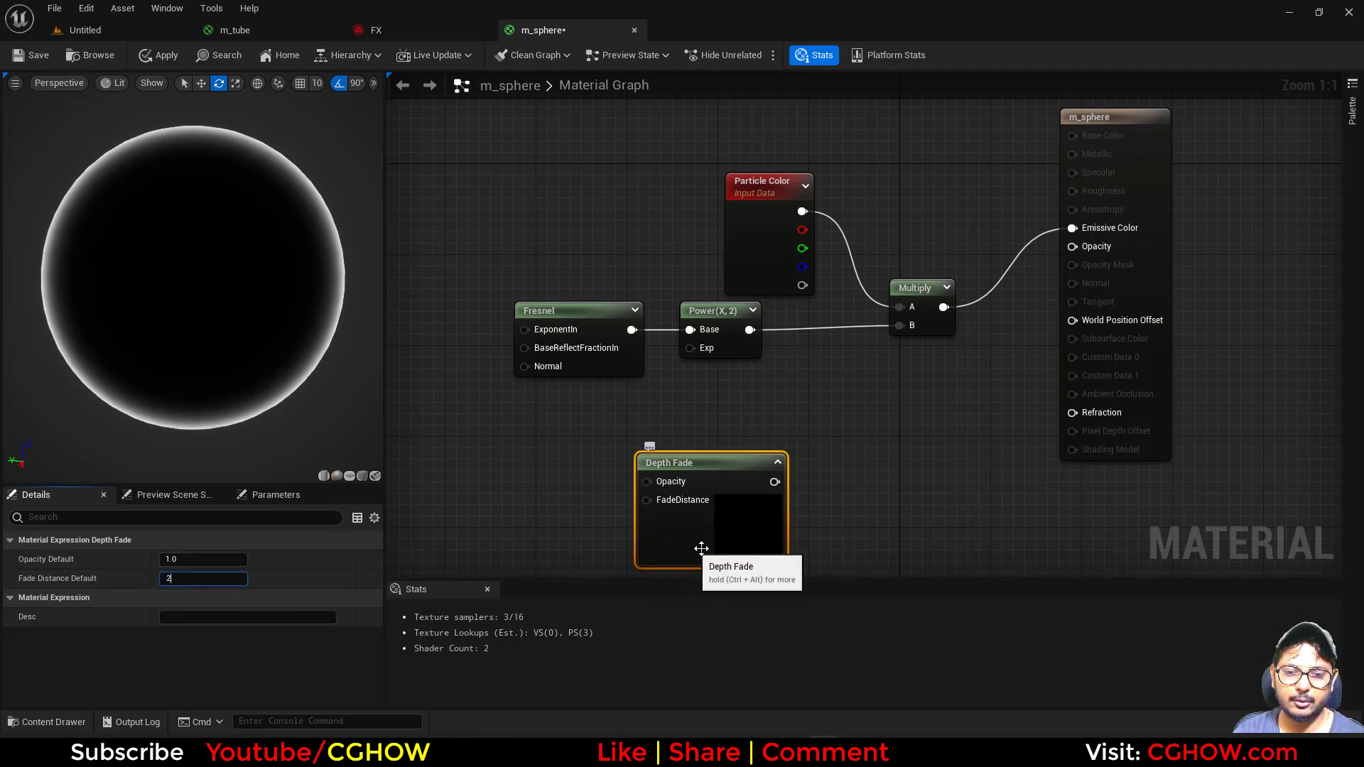
key(Return)
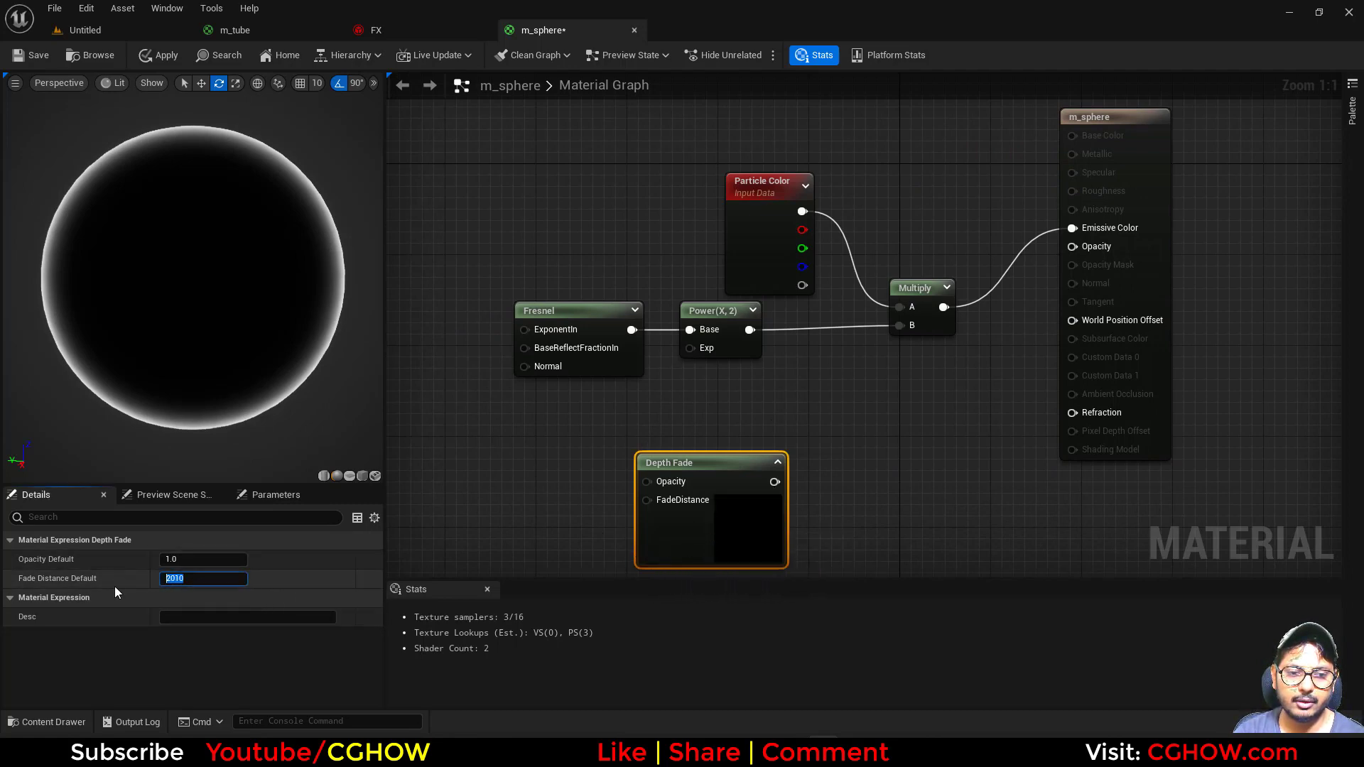
drag(768, 529, 714, 525)
Add the squared Fresnel to one-minus Depth Fade using OneMinus and Add nodes
key(o)
click(762, 442)
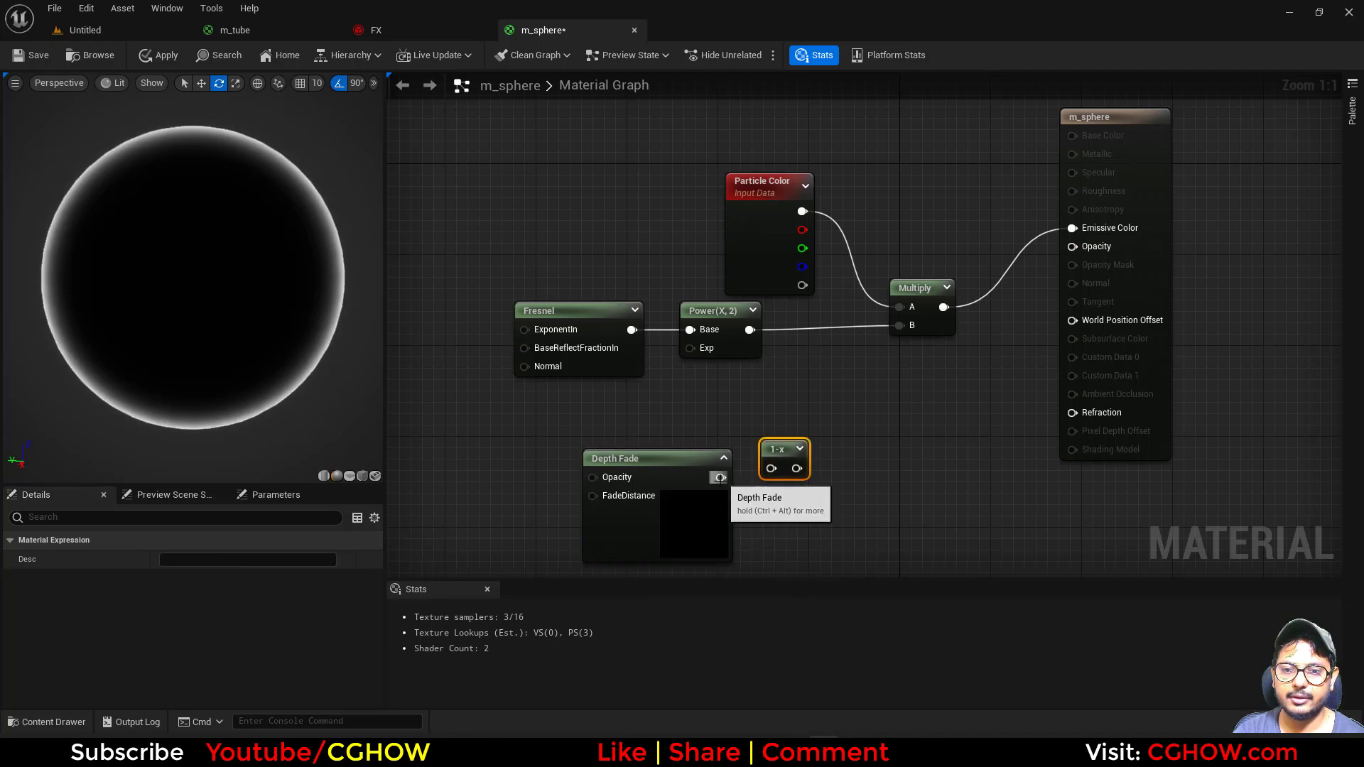
drag(774, 471, 773, 470)
right_drag(829, 381, 786, 408)
key(a)
click(786, 407)
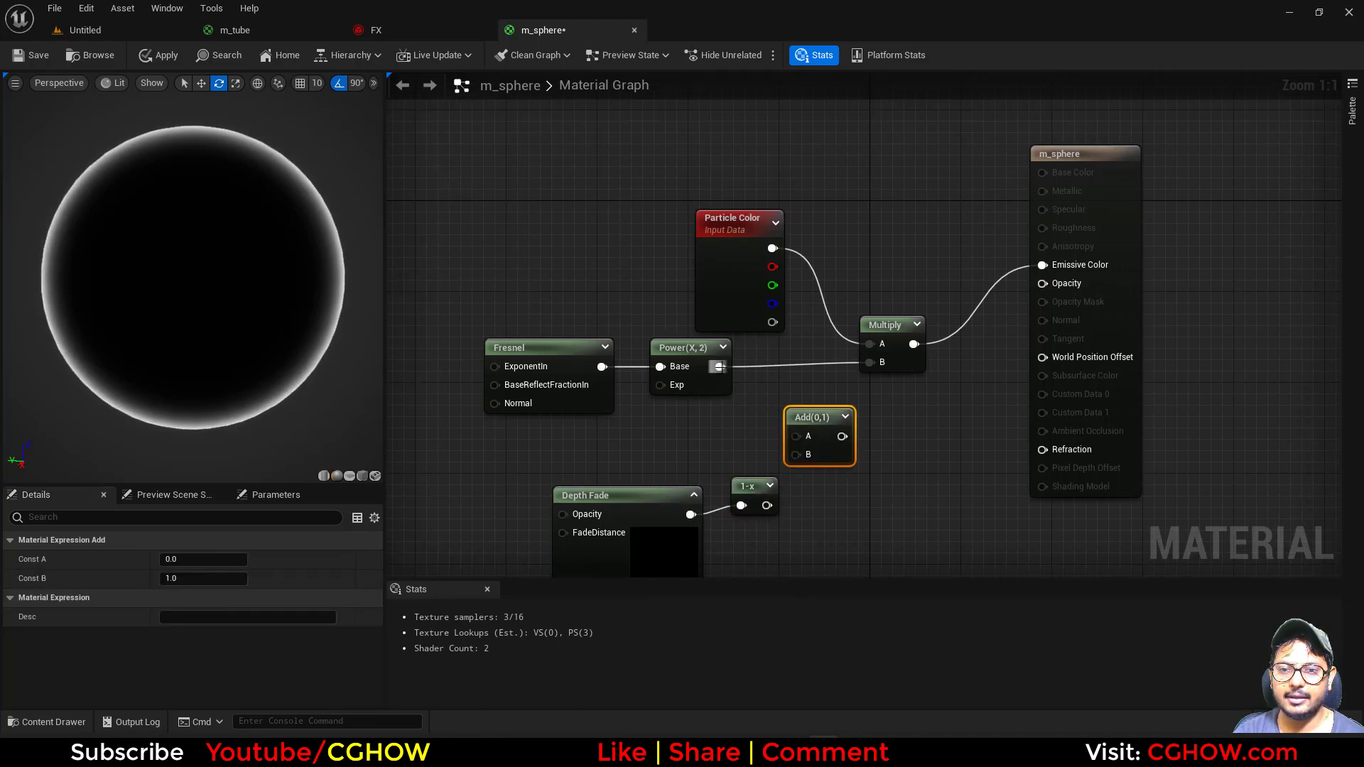
drag(777, 419, 796, 436)
drag(766, 505, 868, 363)
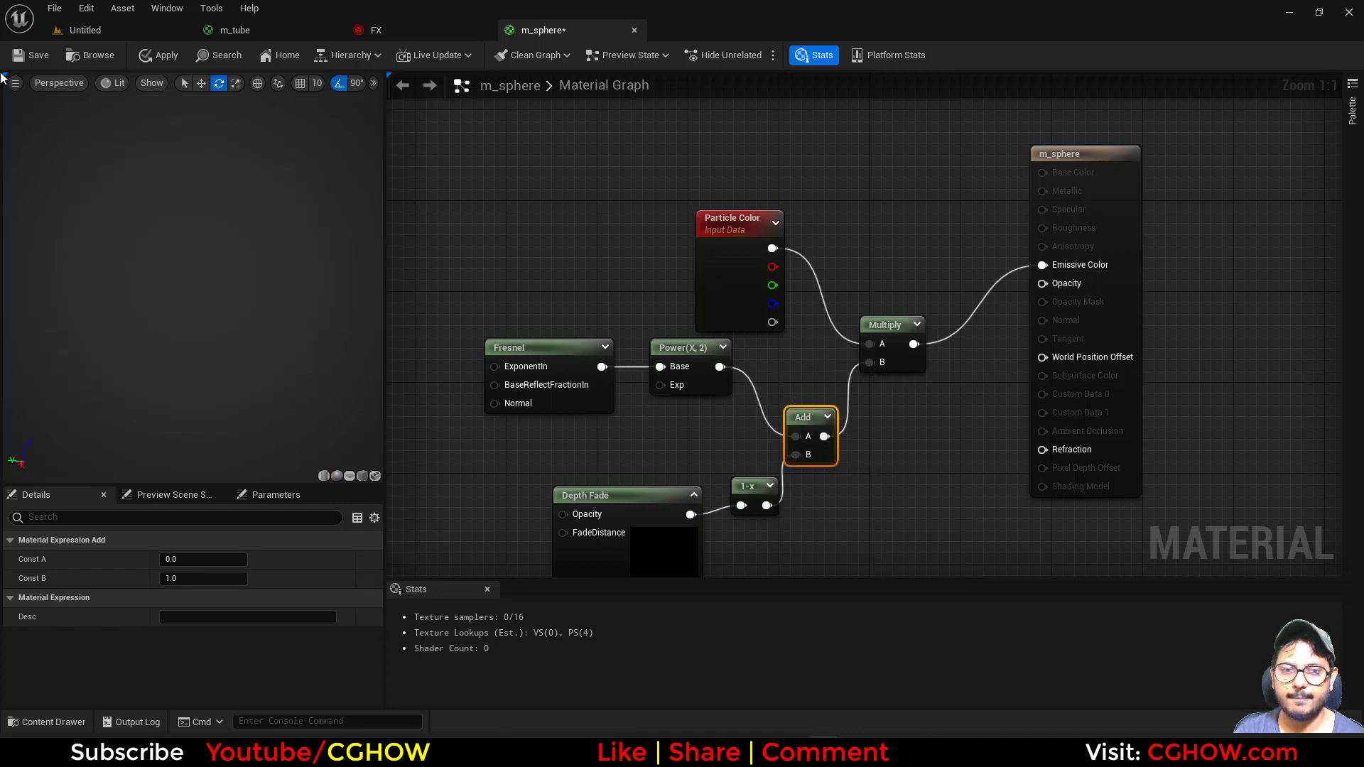
Hide the floor in the material preview and save m_sphere
click(169, 494)
click(165, 656)
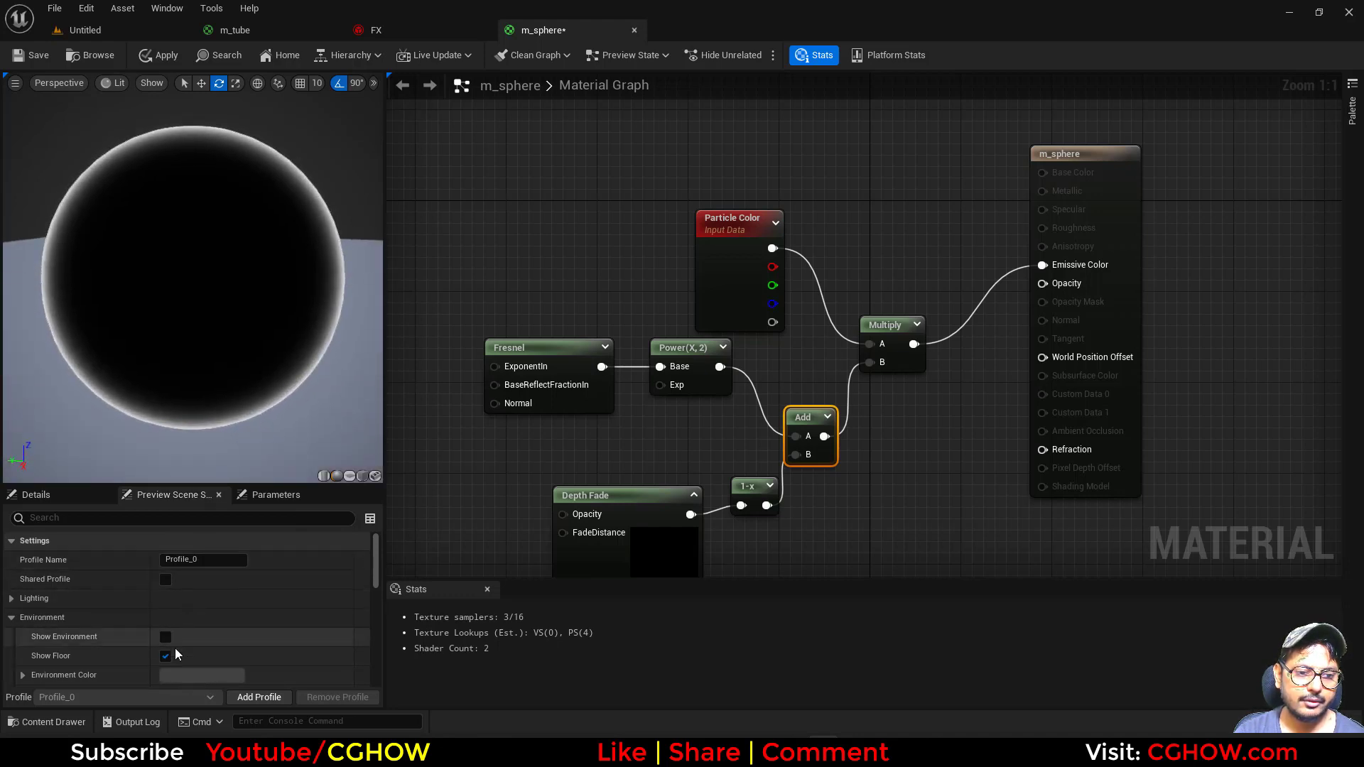
click(168, 655)
scroll(134, 595, down, 1)
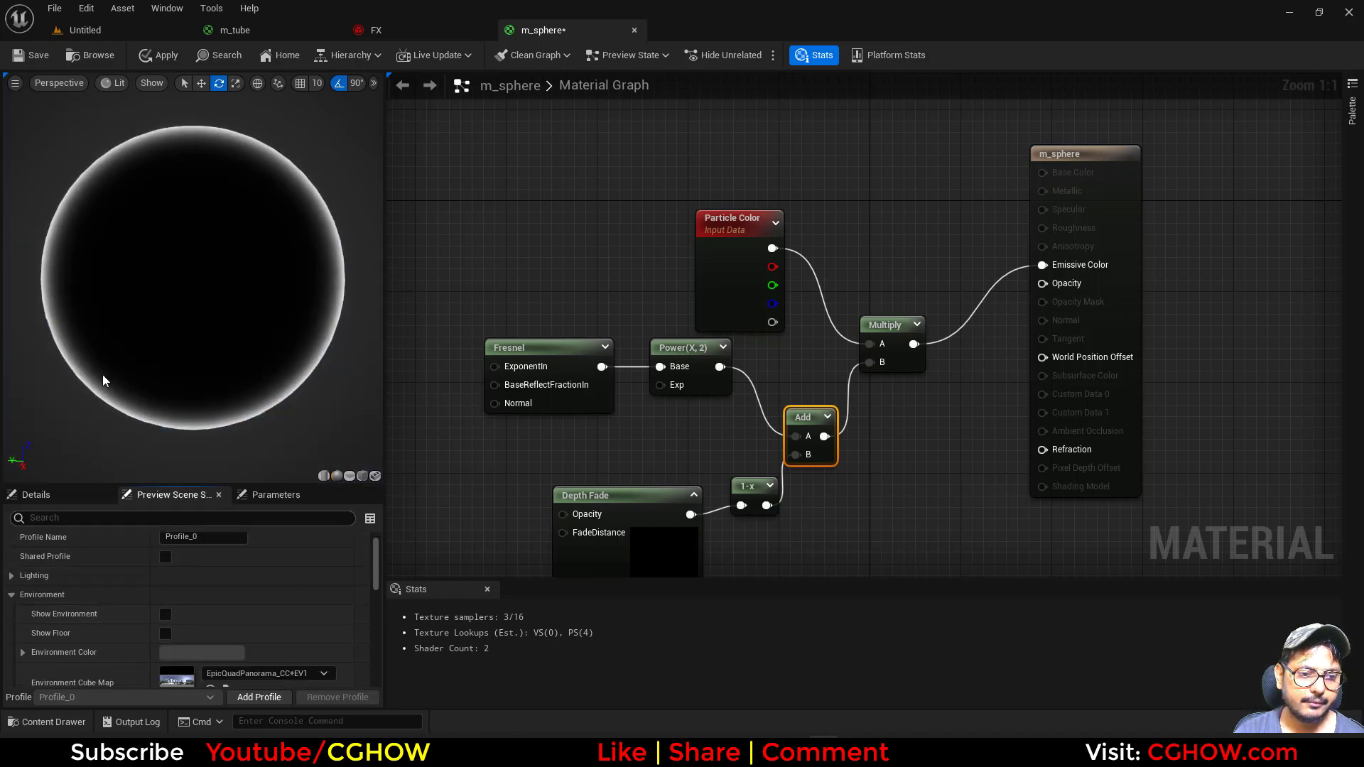
click(39, 57)
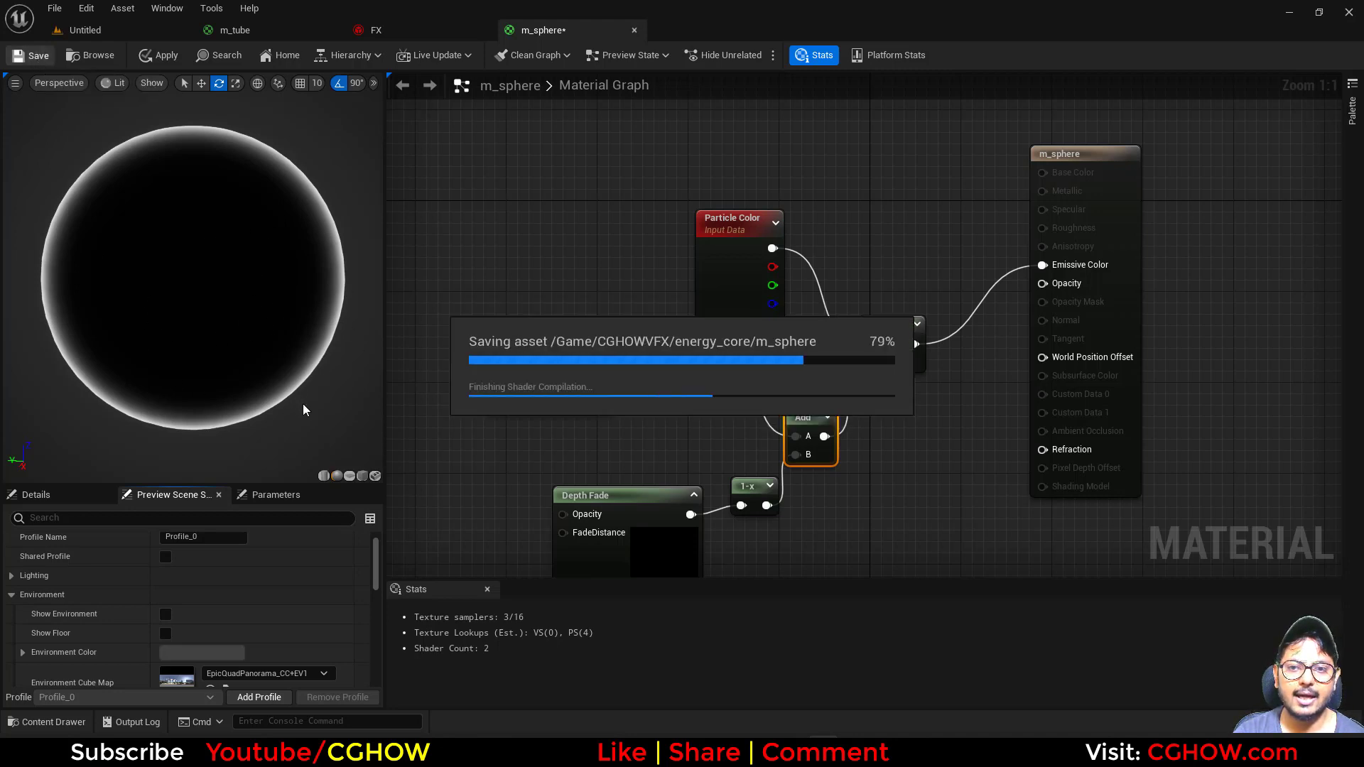
Locate m_sphere in the Content Browser and return to the FX Niagara system
click(90, 56)
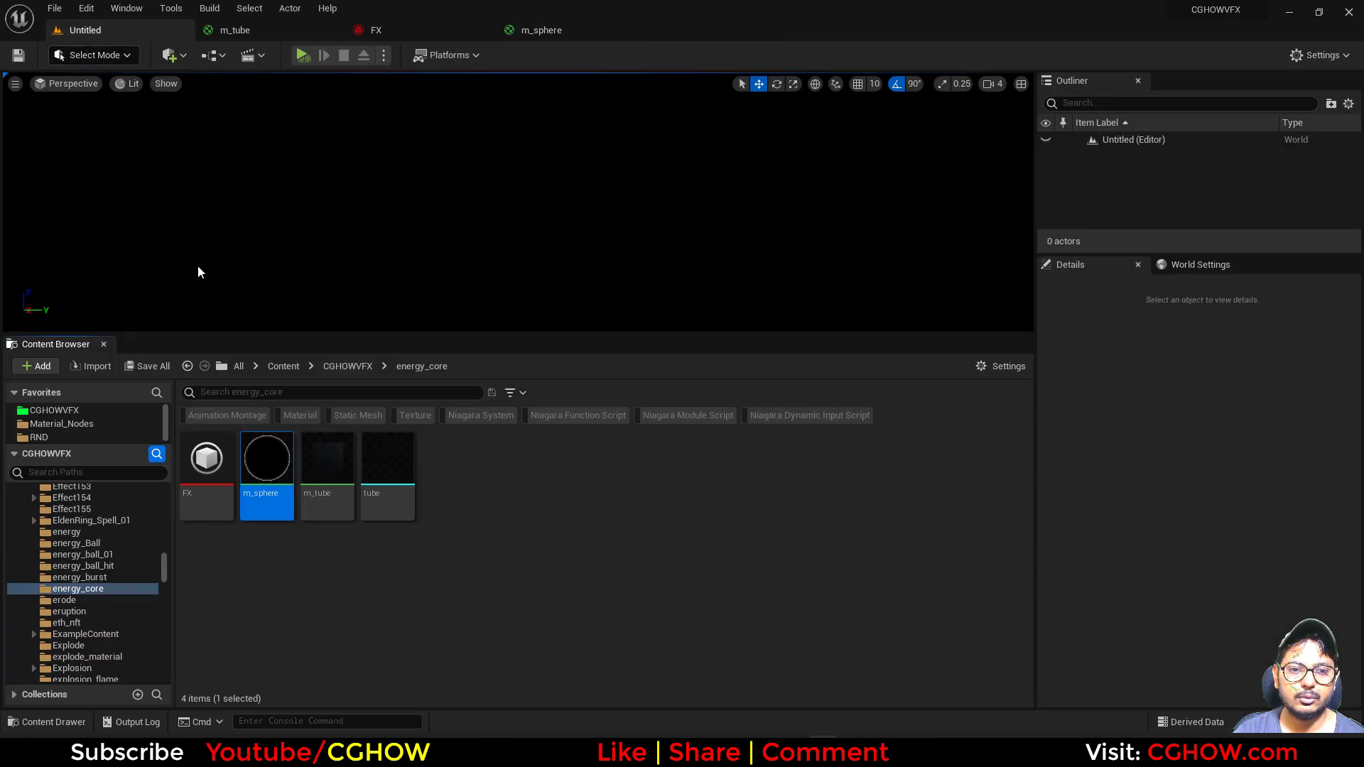
click(396, 30)
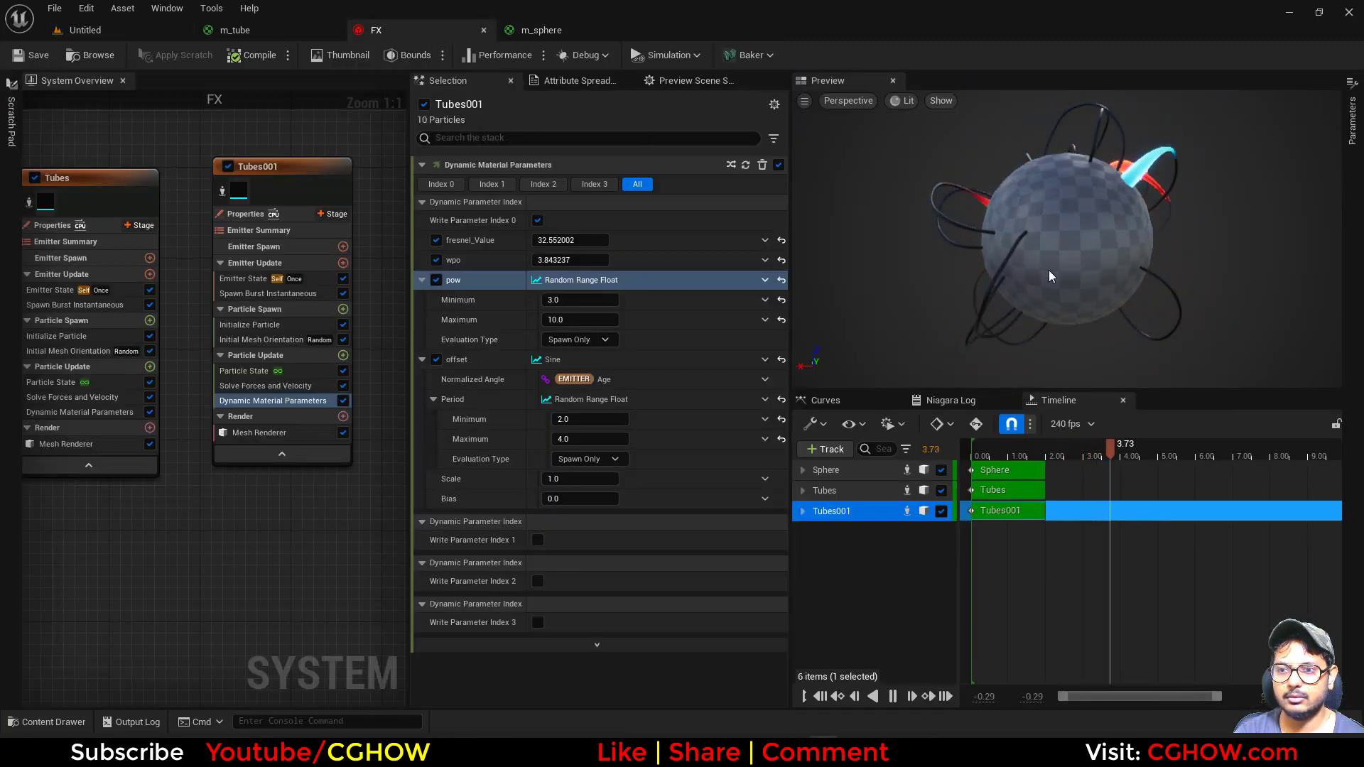
click(519, 31)
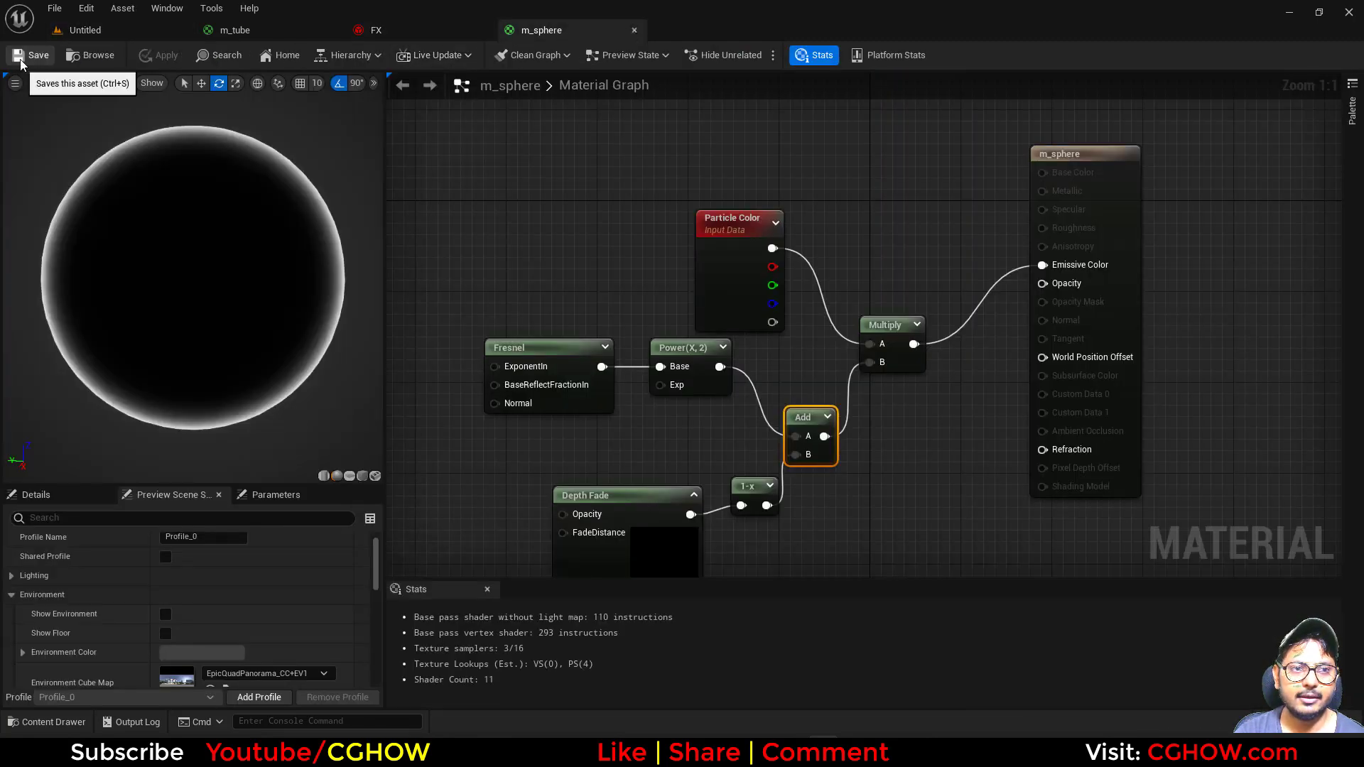
click(376, 31)
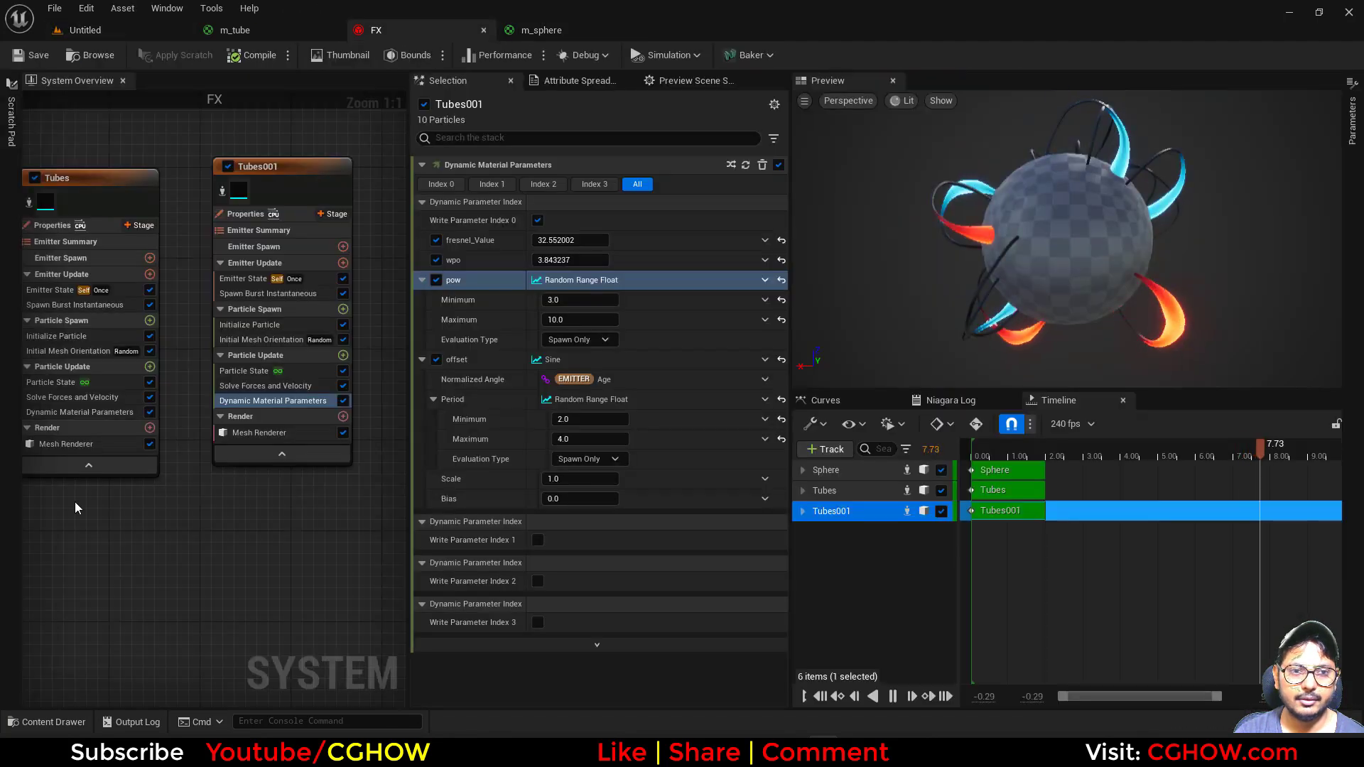
Add an Override Materials entry set to m_sphere on Sphere's Mesh Renderer
click(228, 419)
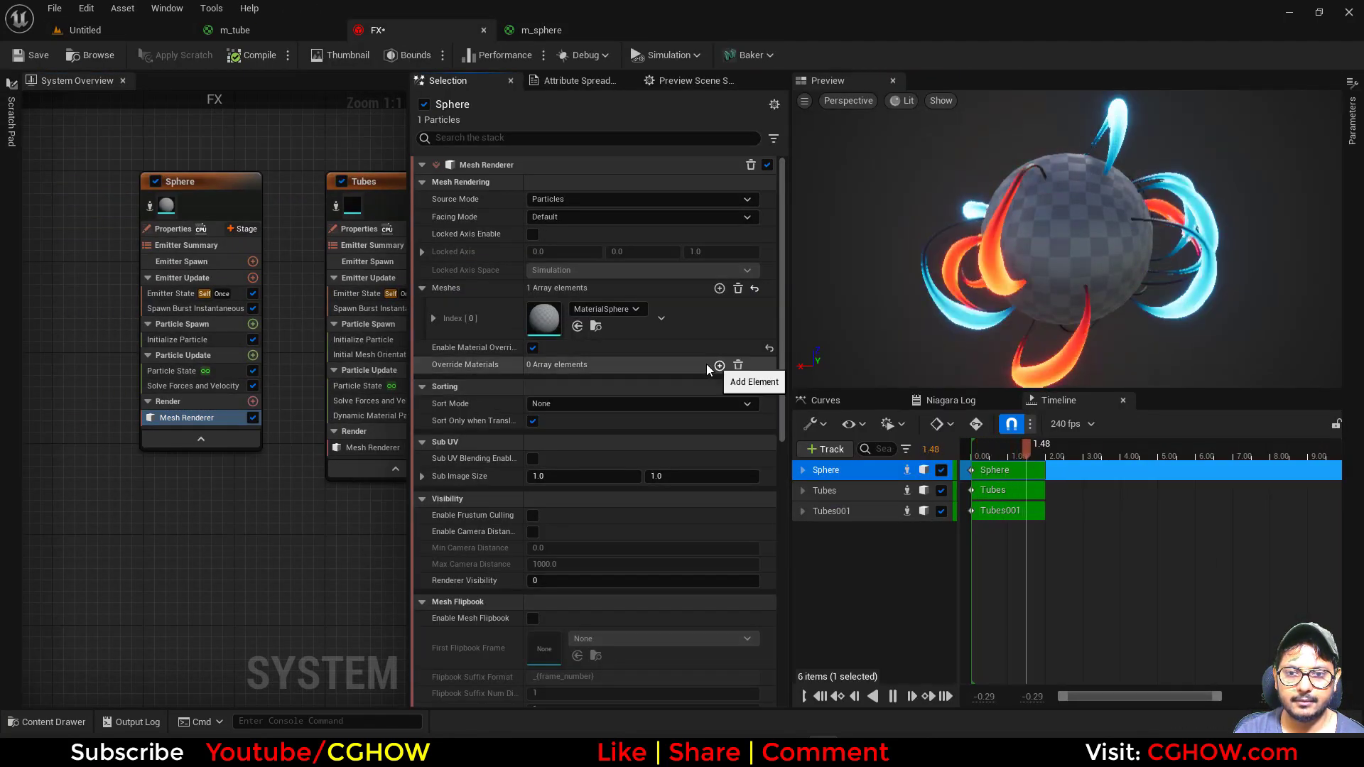
click(719, 365)
click(435, 385)
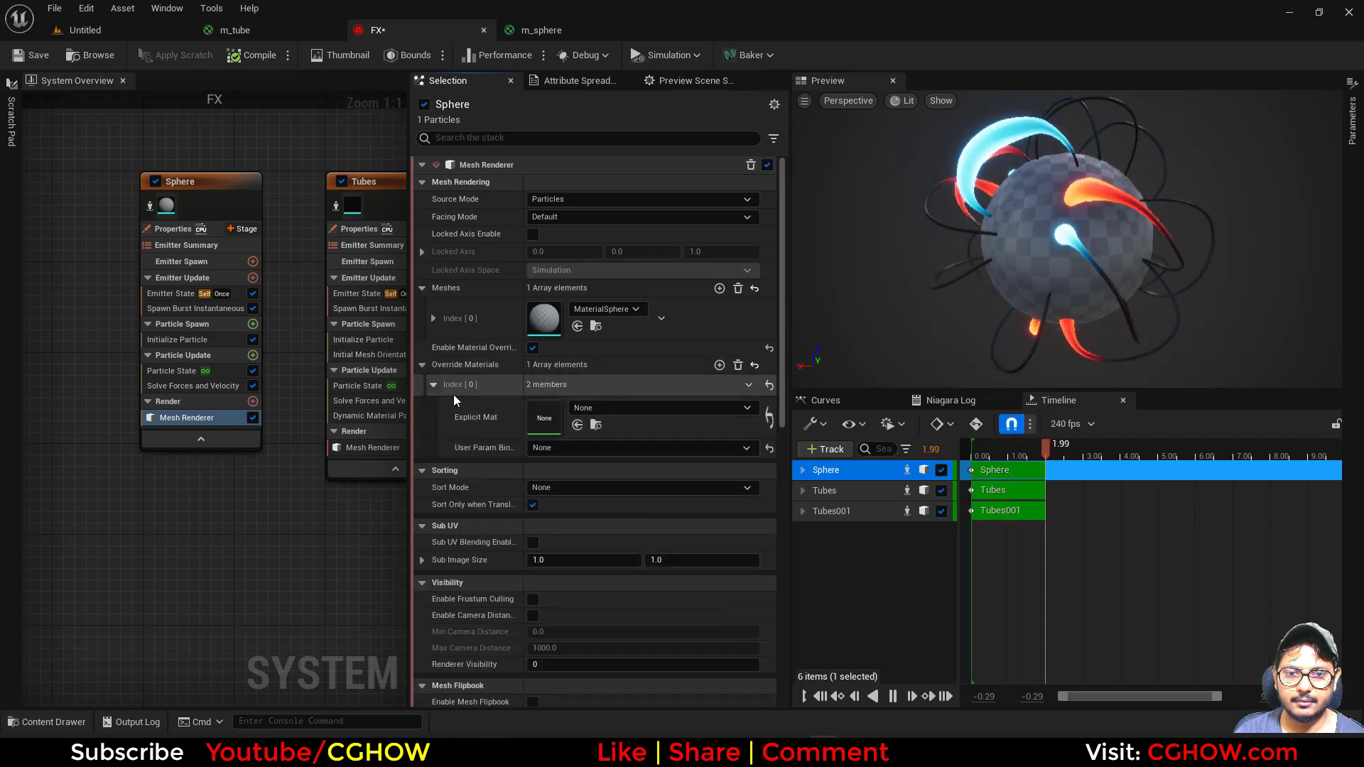
click(577, 425)
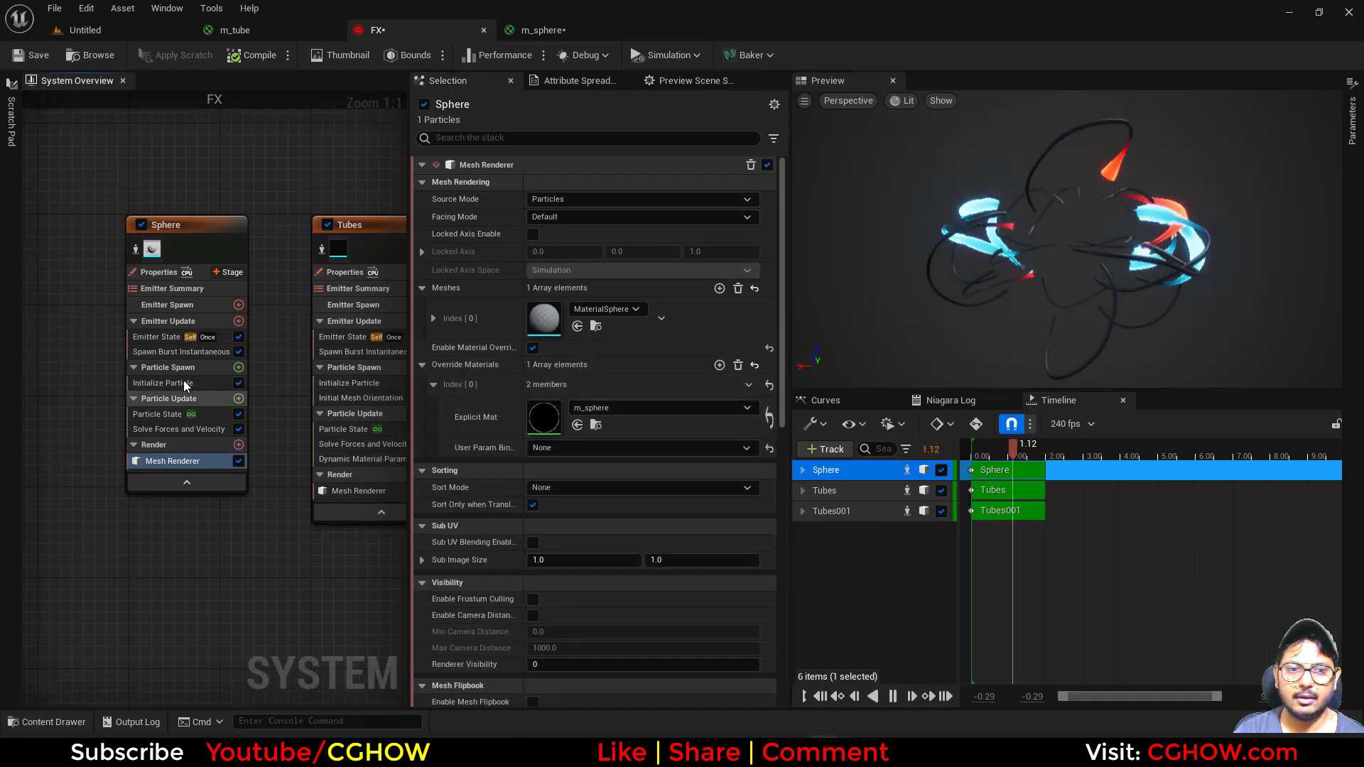
Give Sphere's particles an over-bright blue colour (R 0, G 3.42, B 10)
click(168, 382)
click(552, 304)
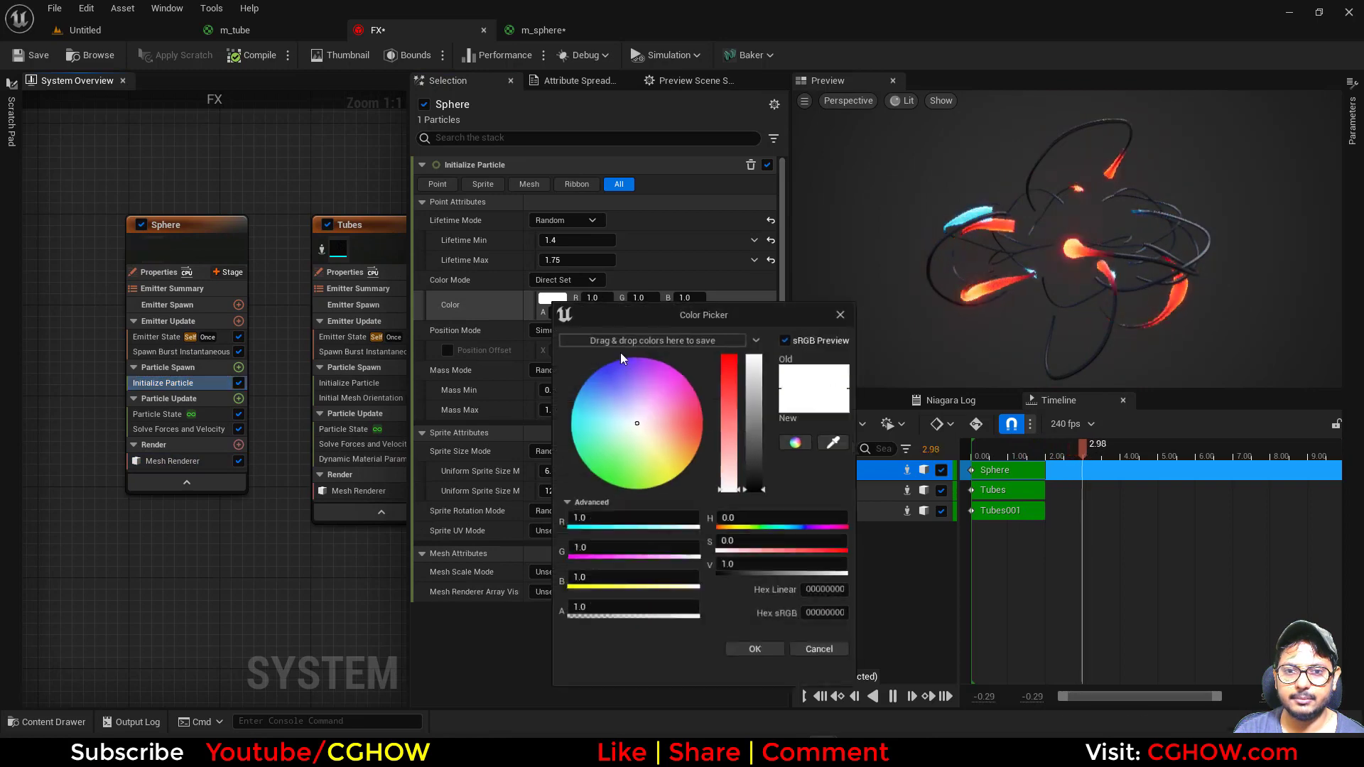
click(587, 383)
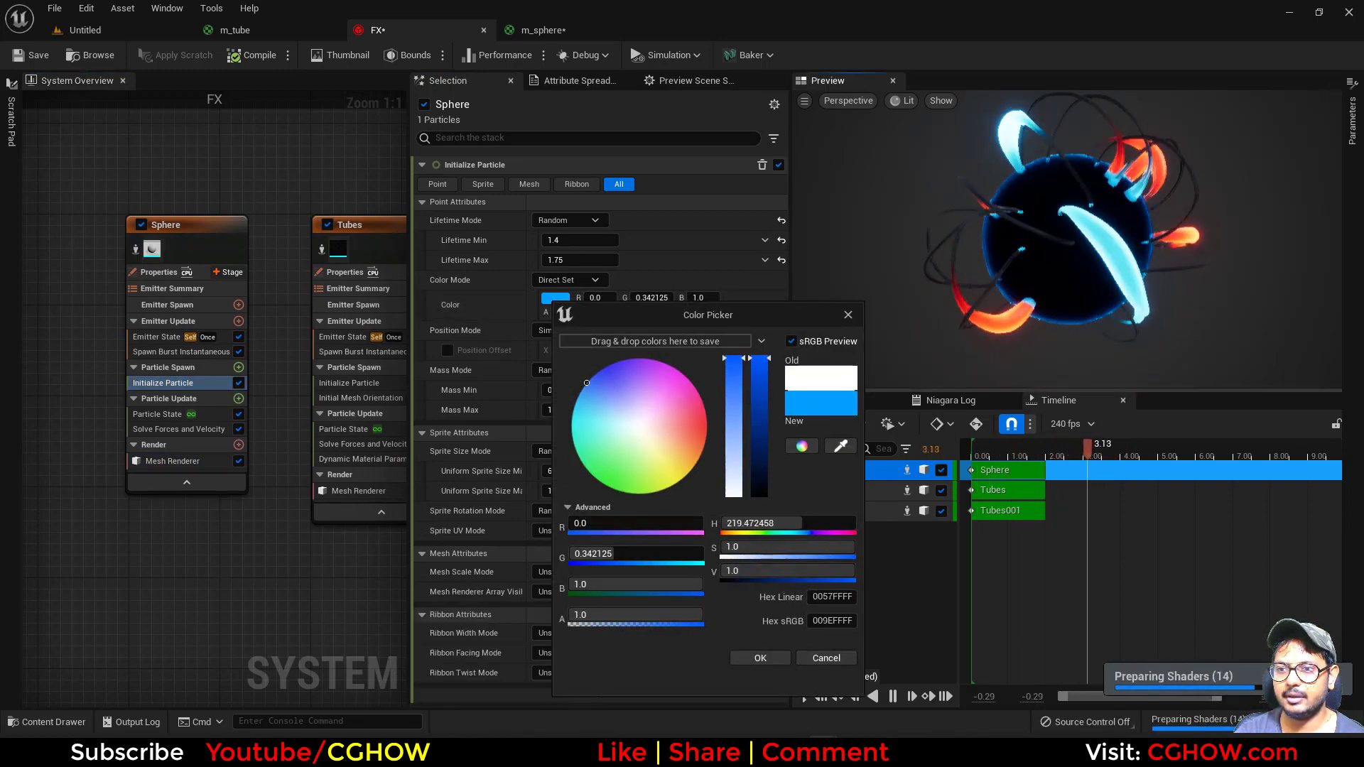
scroll(1114, 270, up, 3)
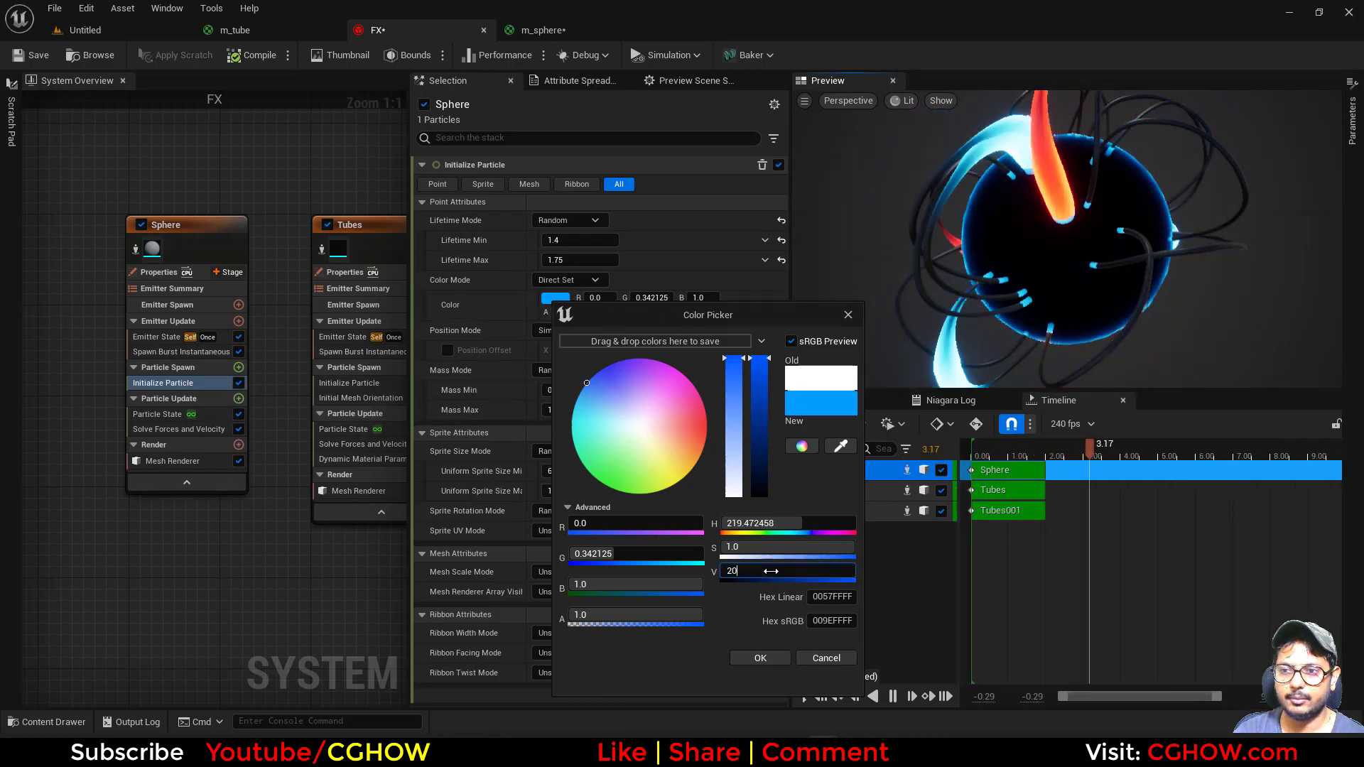
key(Return)
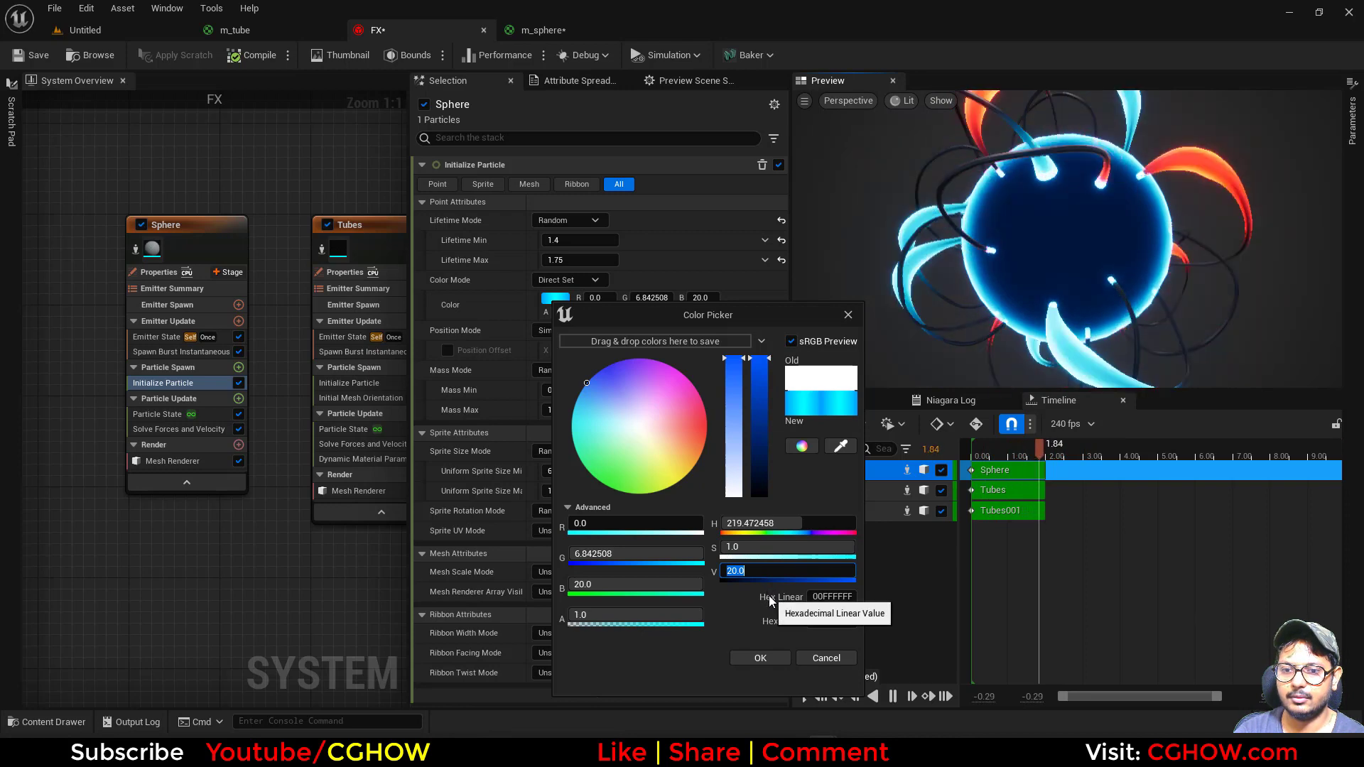
click(759, 657)
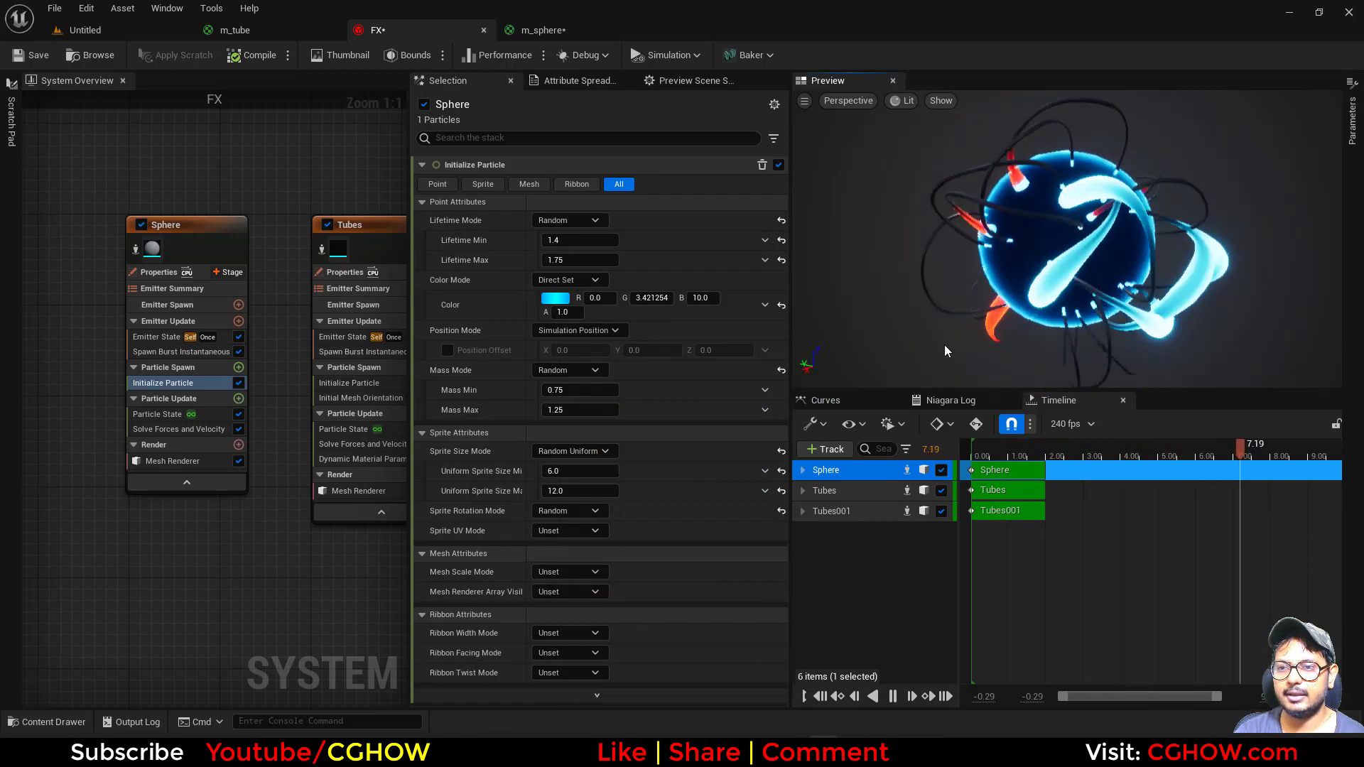
Add Update Mesh Orientation to Tubes, World space, rotation rate 0.1 around Z
right_drag(271, 575, 17, 541)
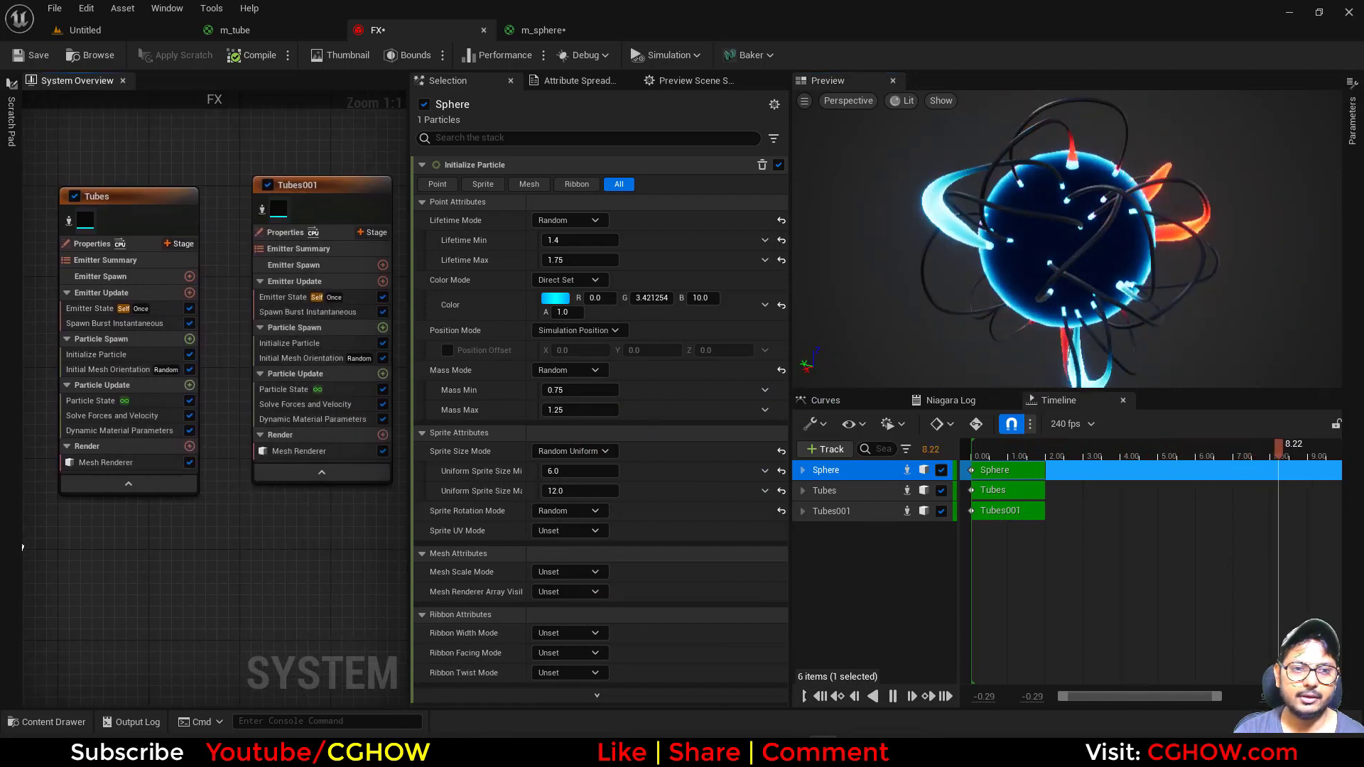
click(188, 379)
click(242, 484)
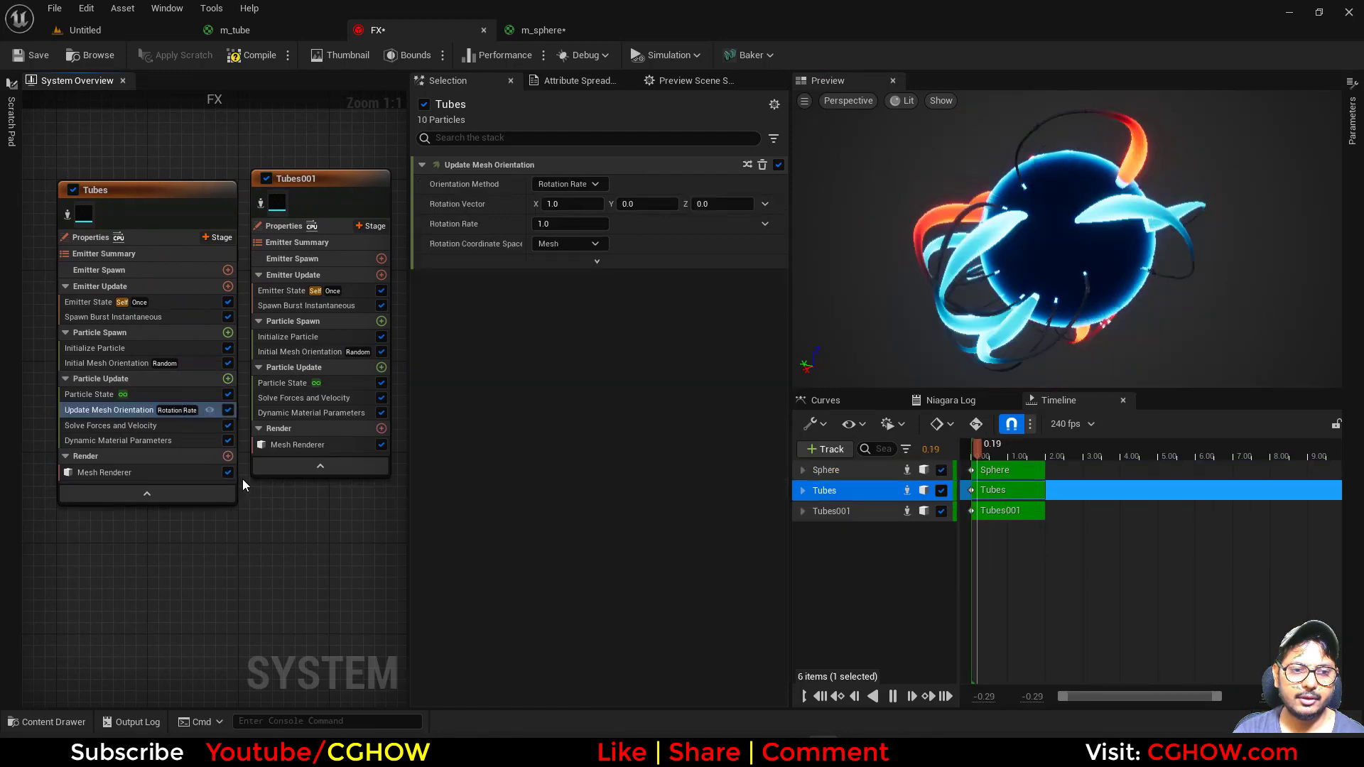
click(587, 185)
click(568, 200)
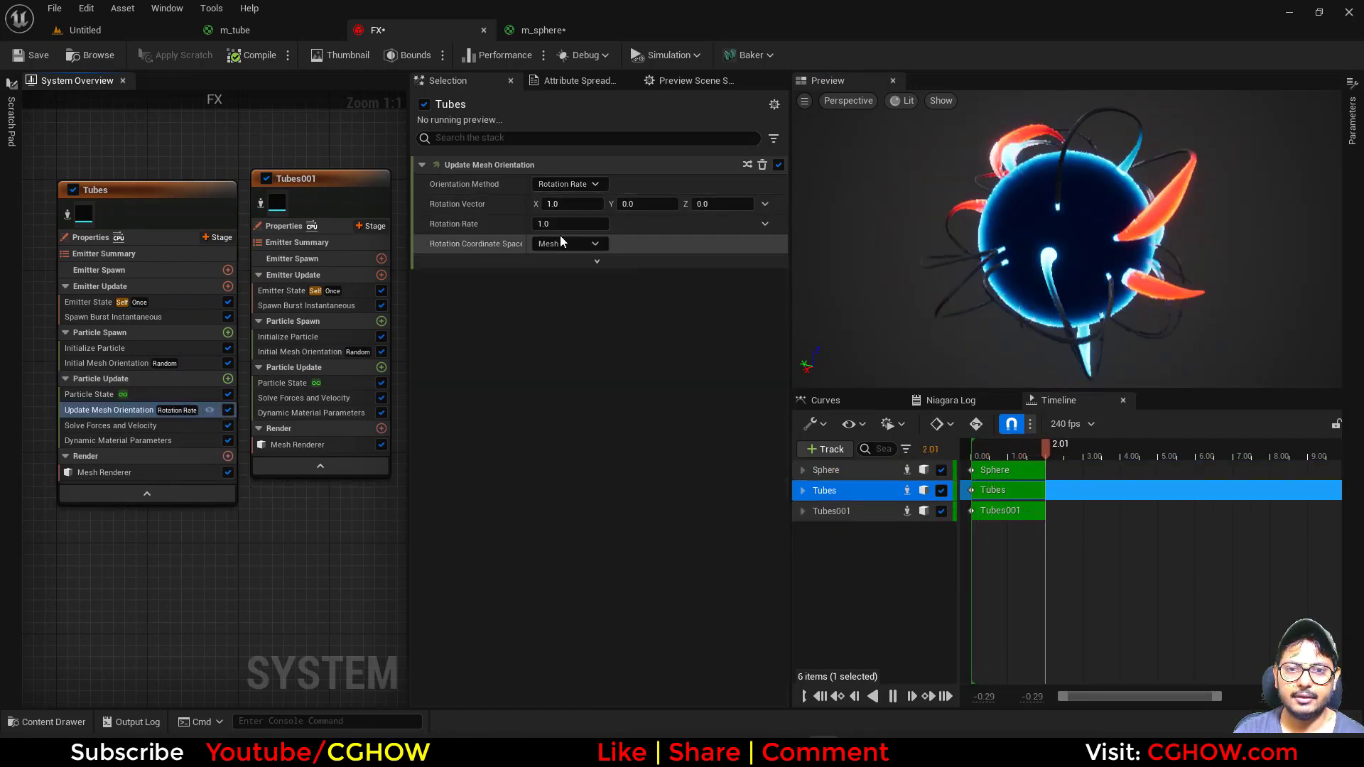
click(561, 243)
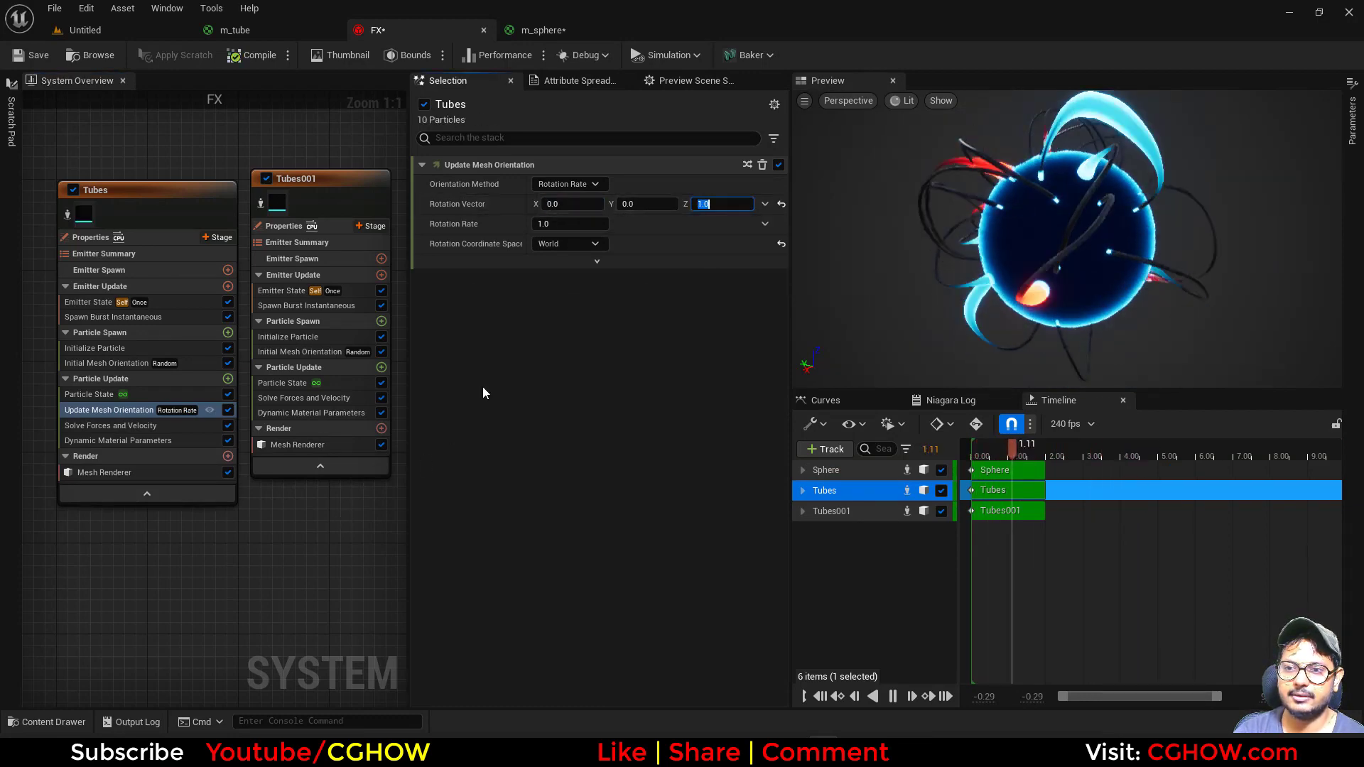
text(0.1)
key(Return)
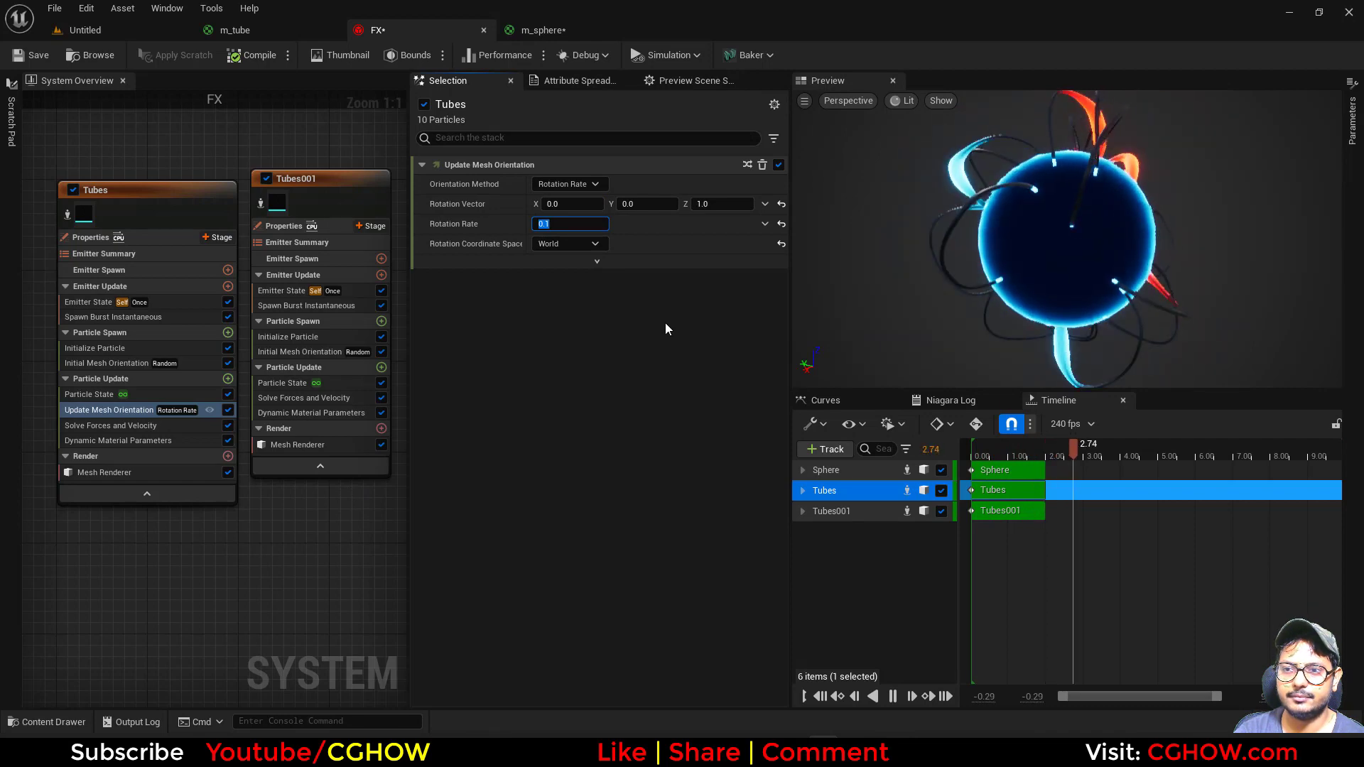
Copy the Update Mesh Orientation module onto Tubes001
right_drag(159, 567, 116, 555)
drag(95, 398, 239, 427)
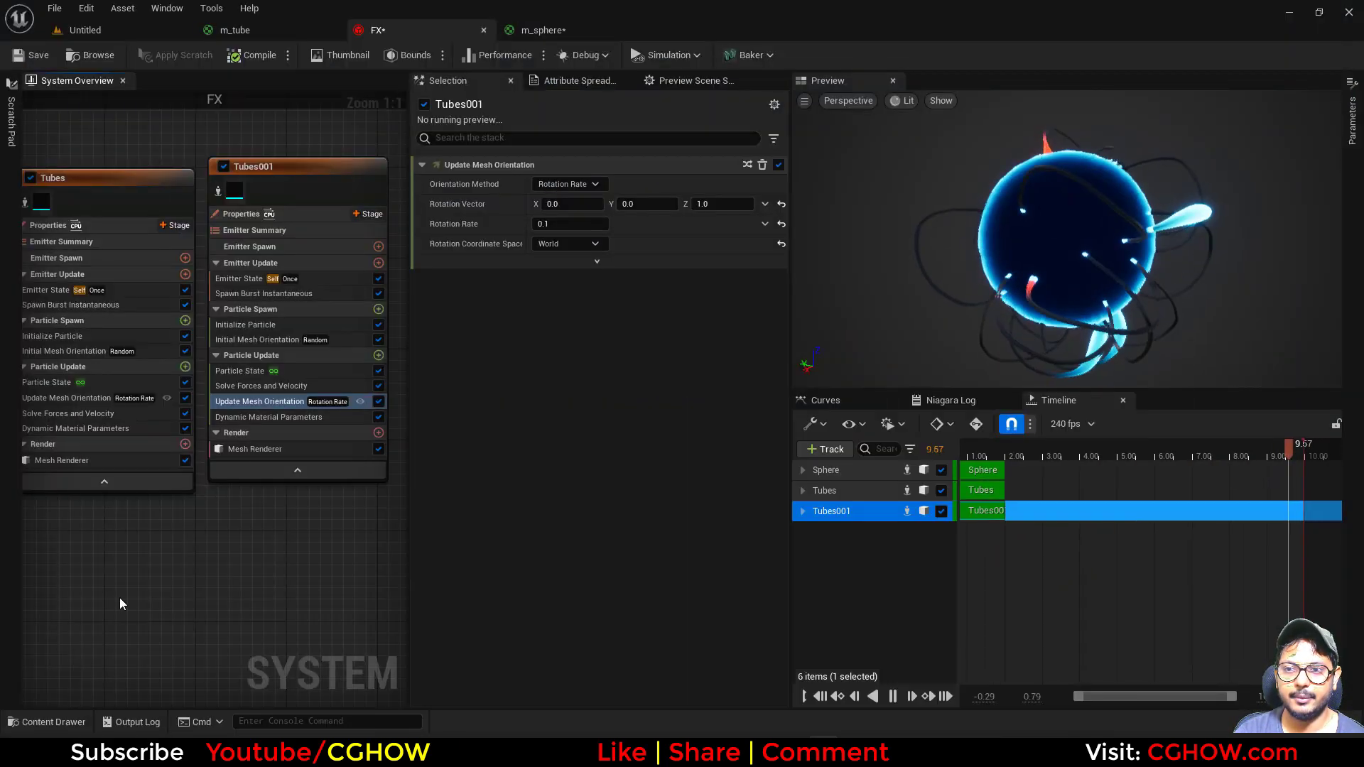
right_drag(120, 604, 188, 599)
Shorten Tubes' offset sine period range to 0.5–2.0
click(162, 423)
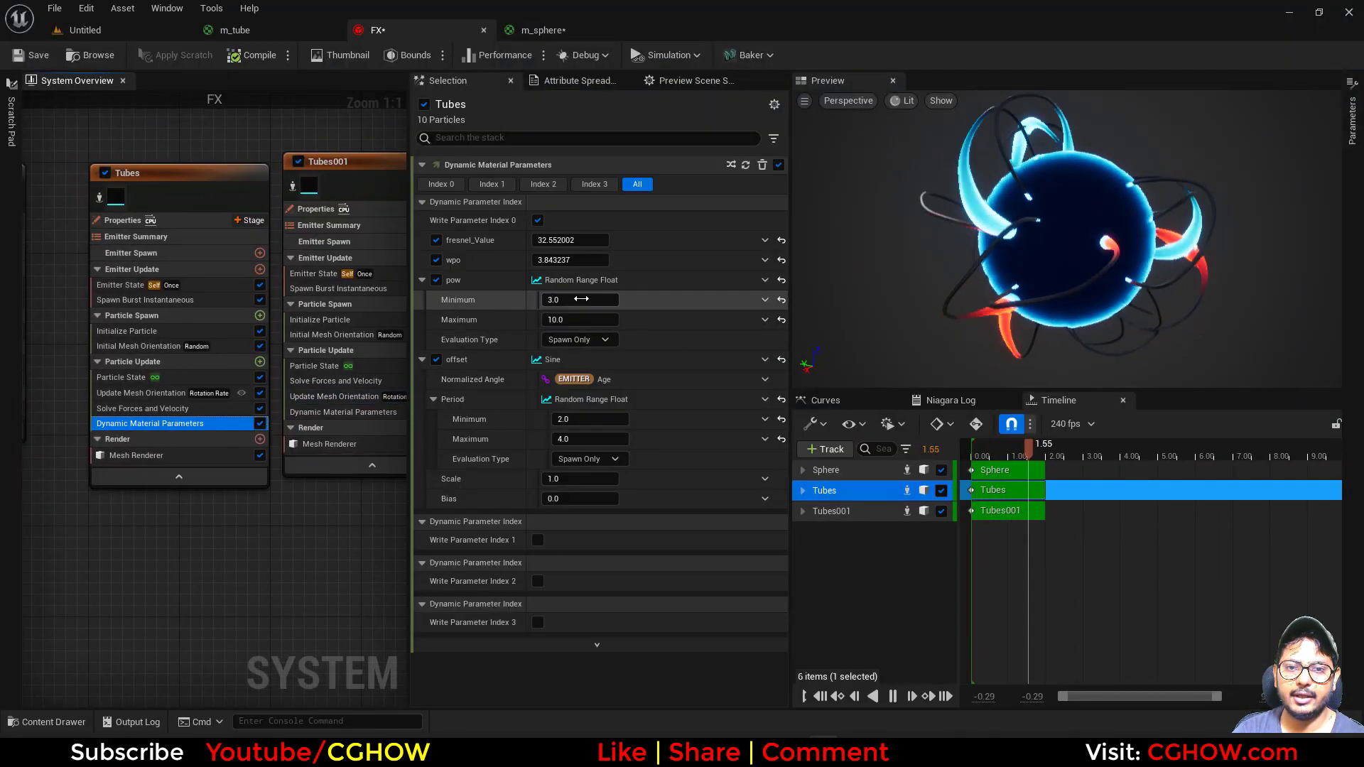
click(589, 420)
text(.5)
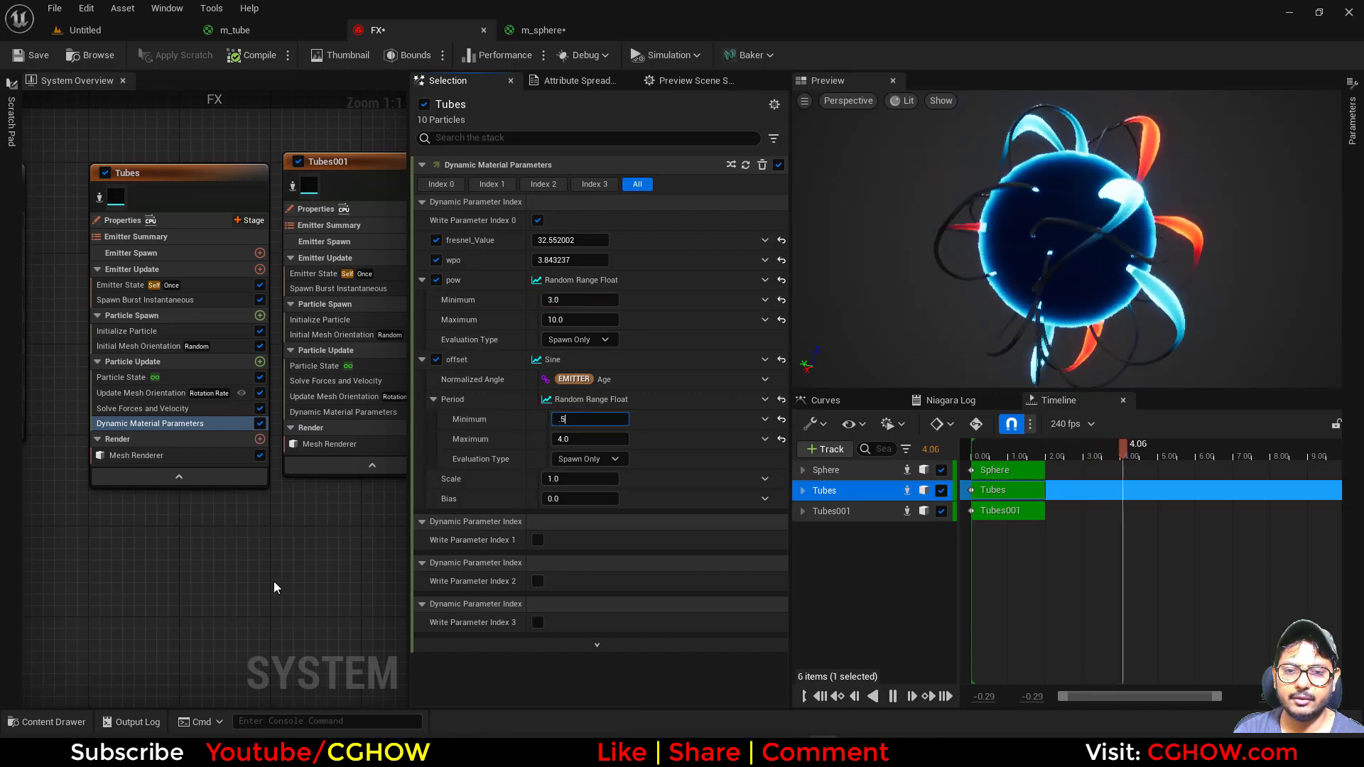
right_drag(275, 588, 208, 588)
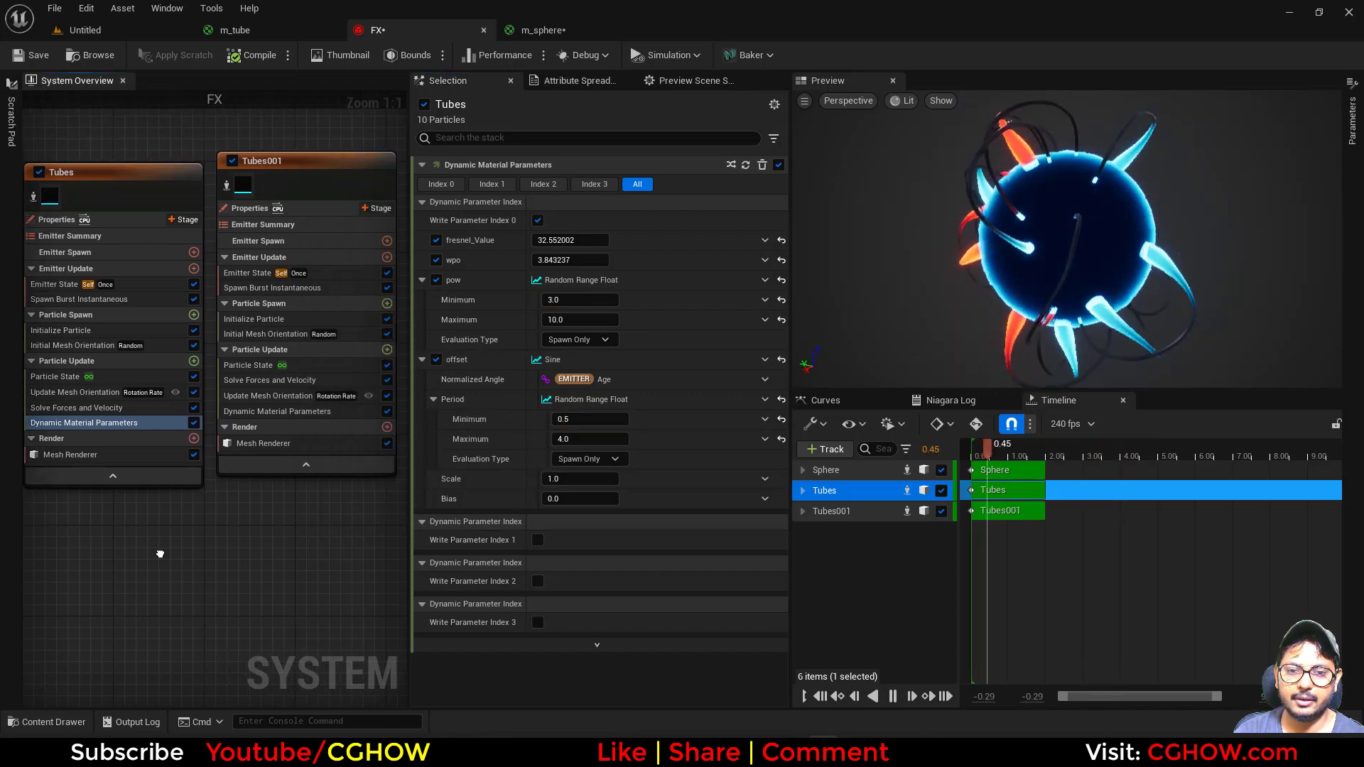
click(594, 439)
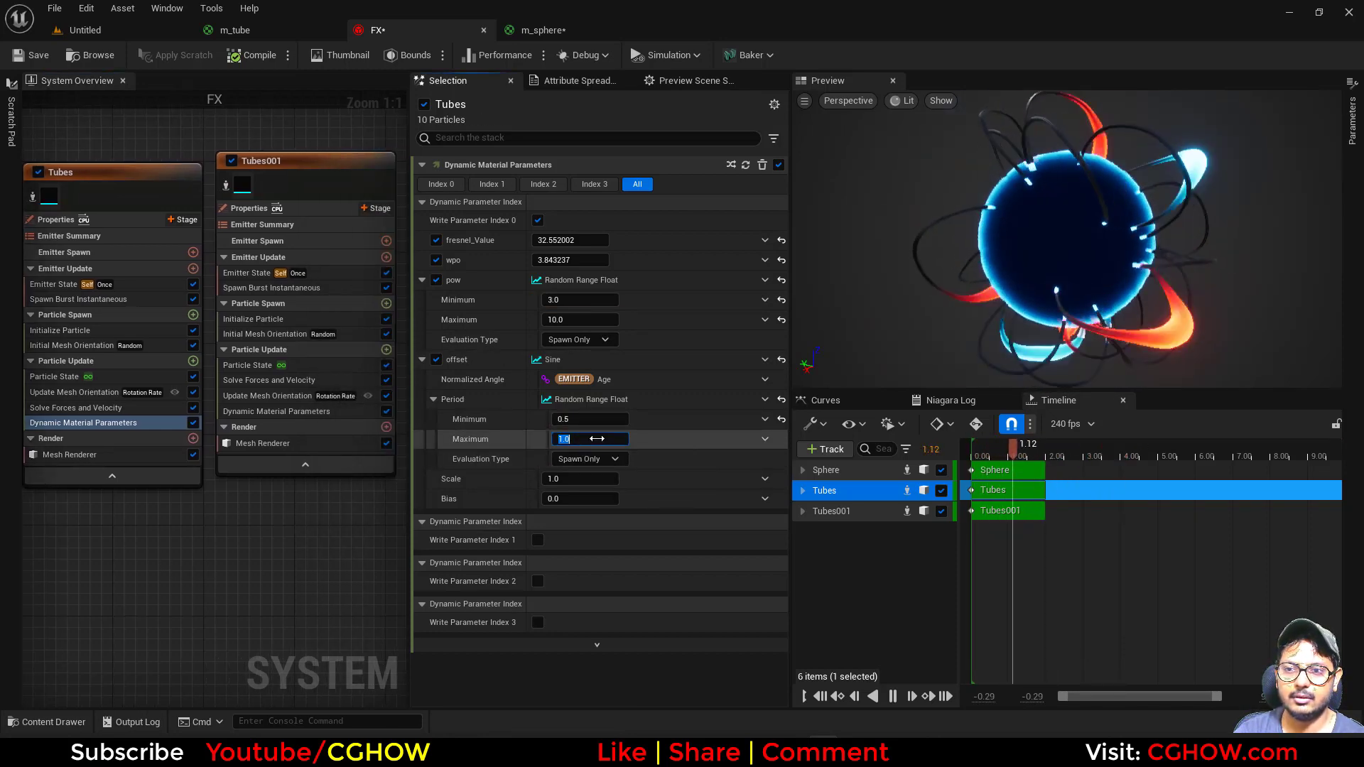
Set Tubes001's offset Period Minimum to 0.5 and Maximum to 2.0
click(287, 412)
click(583, 418)
text(.5)
click(584, 439)
text(2)
key(Return)
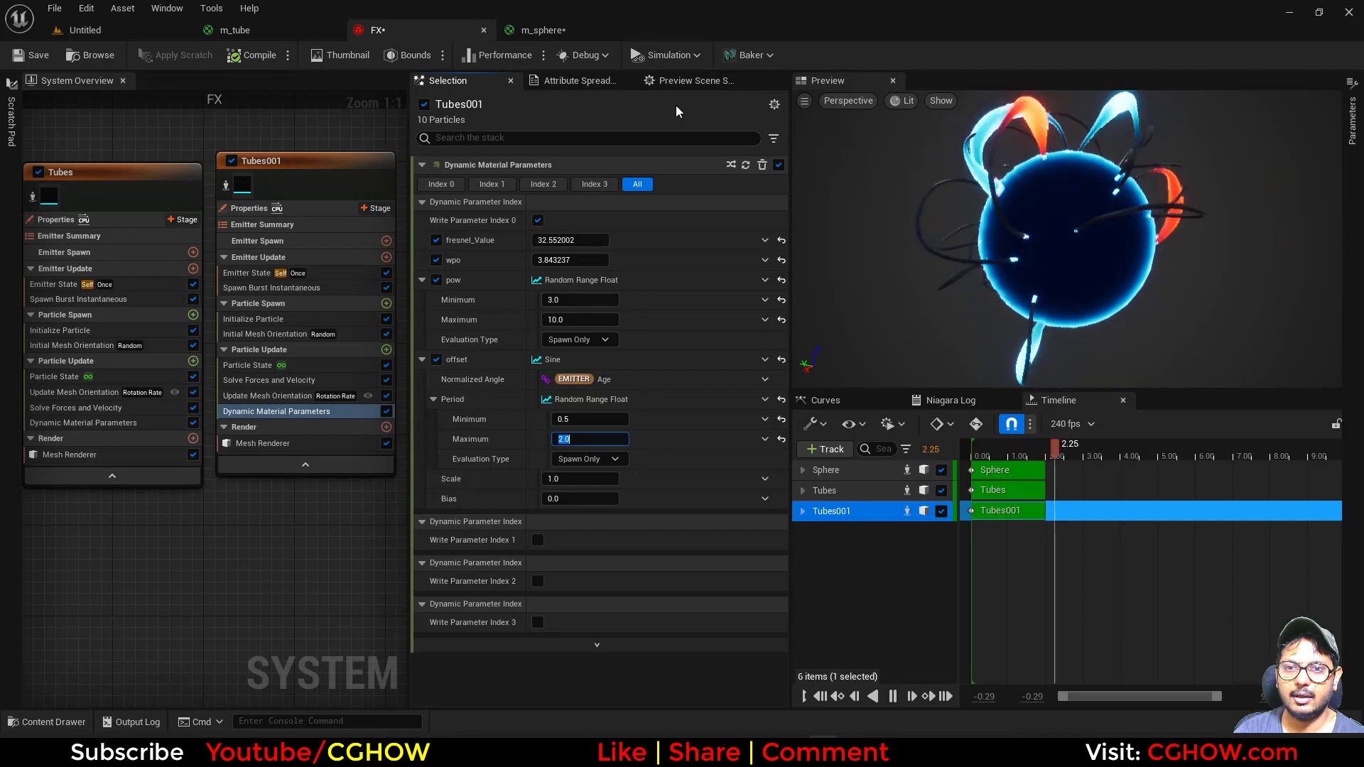
click(683, 81)
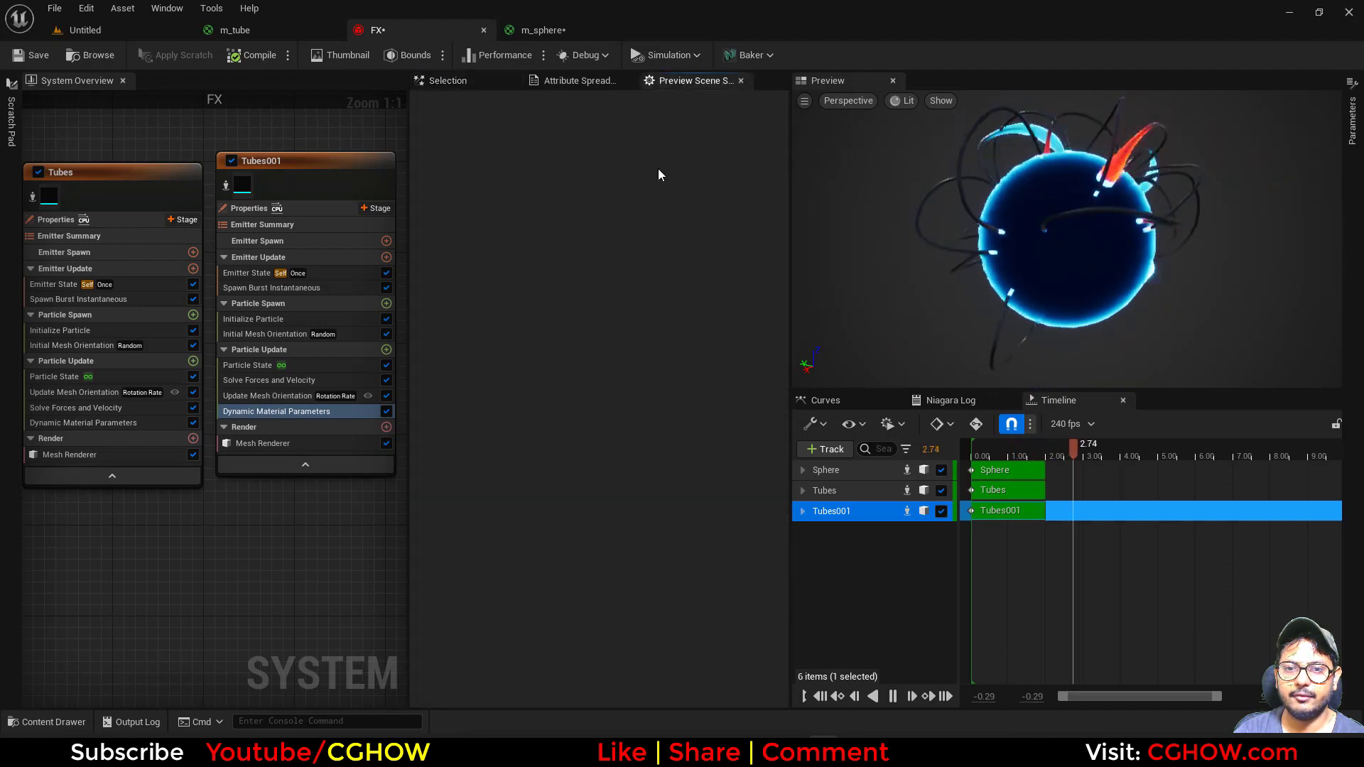
Brighten the preview scene's environment colour to a dark grey of about 0.073 value
click(738, 80)
click(168, 9)
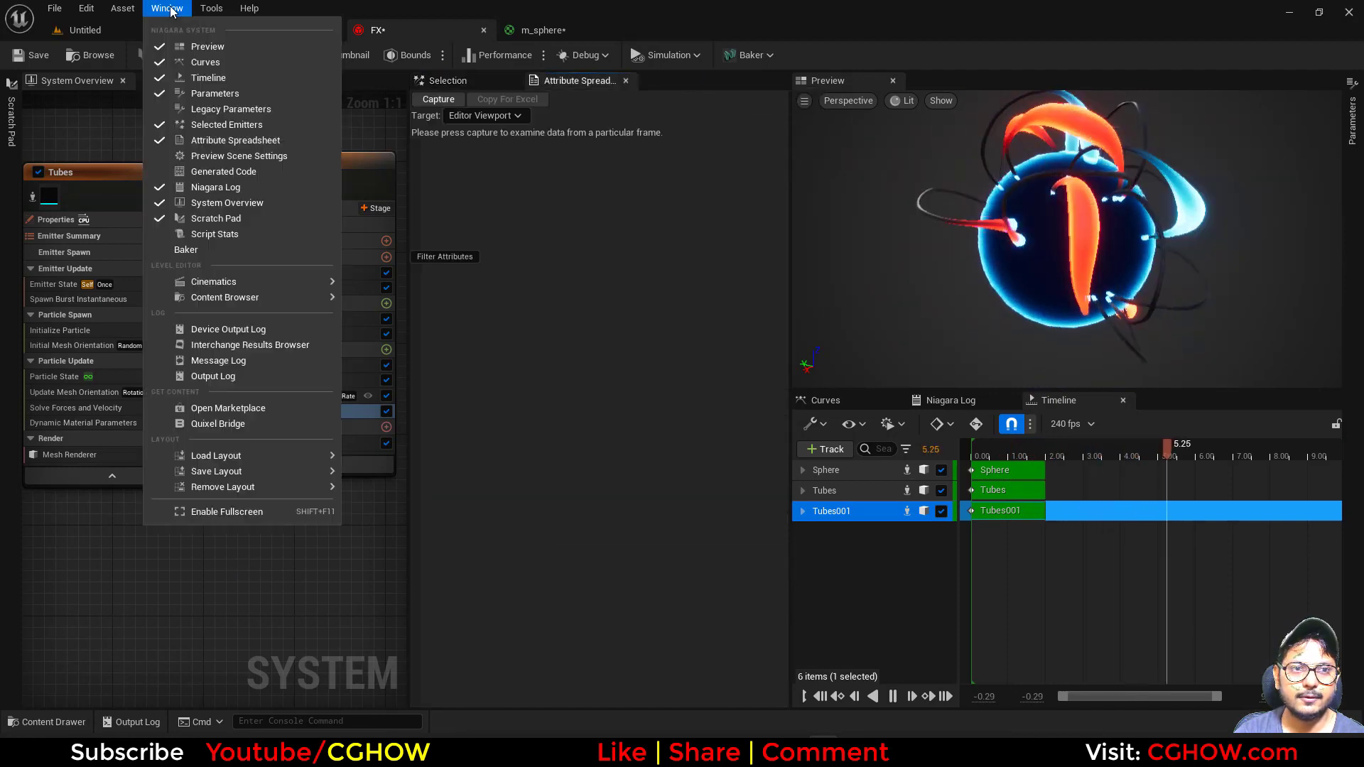
click(224, 156)
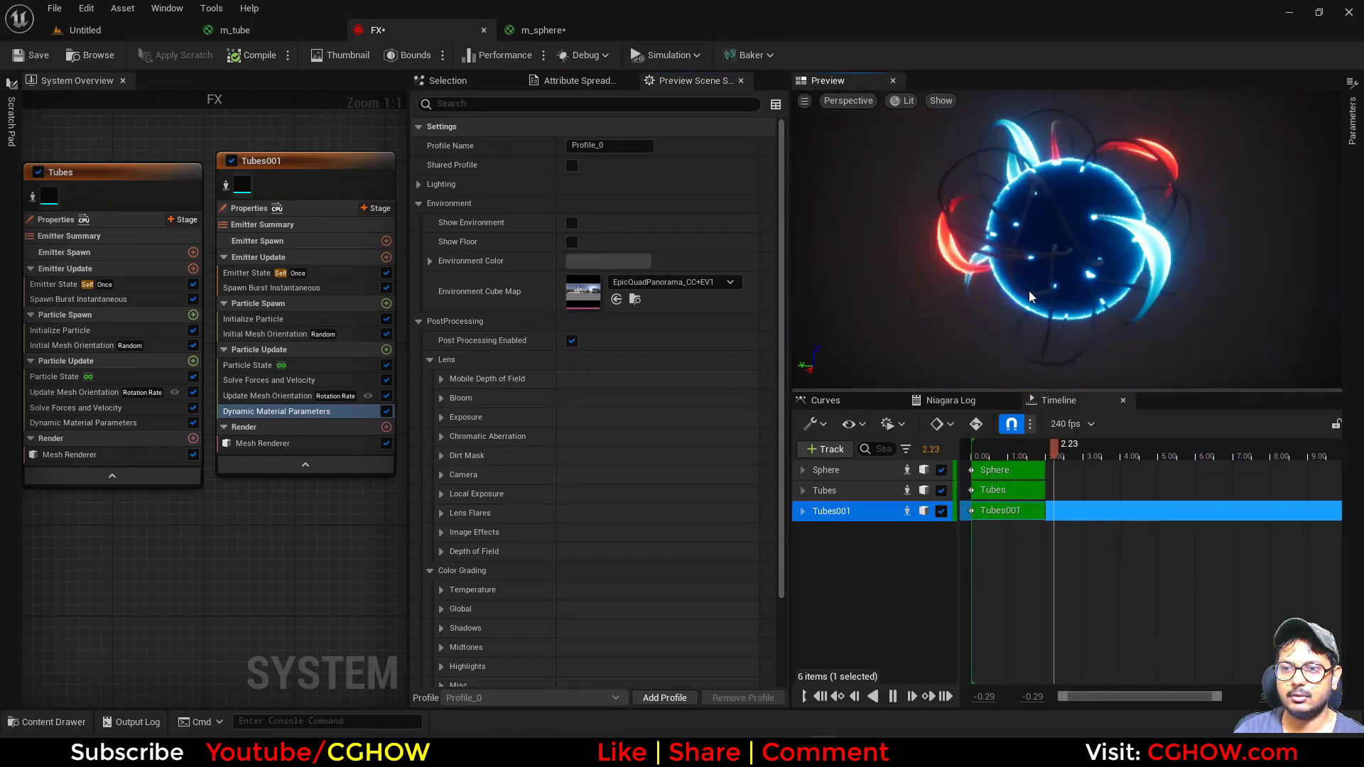
click(607, 262)
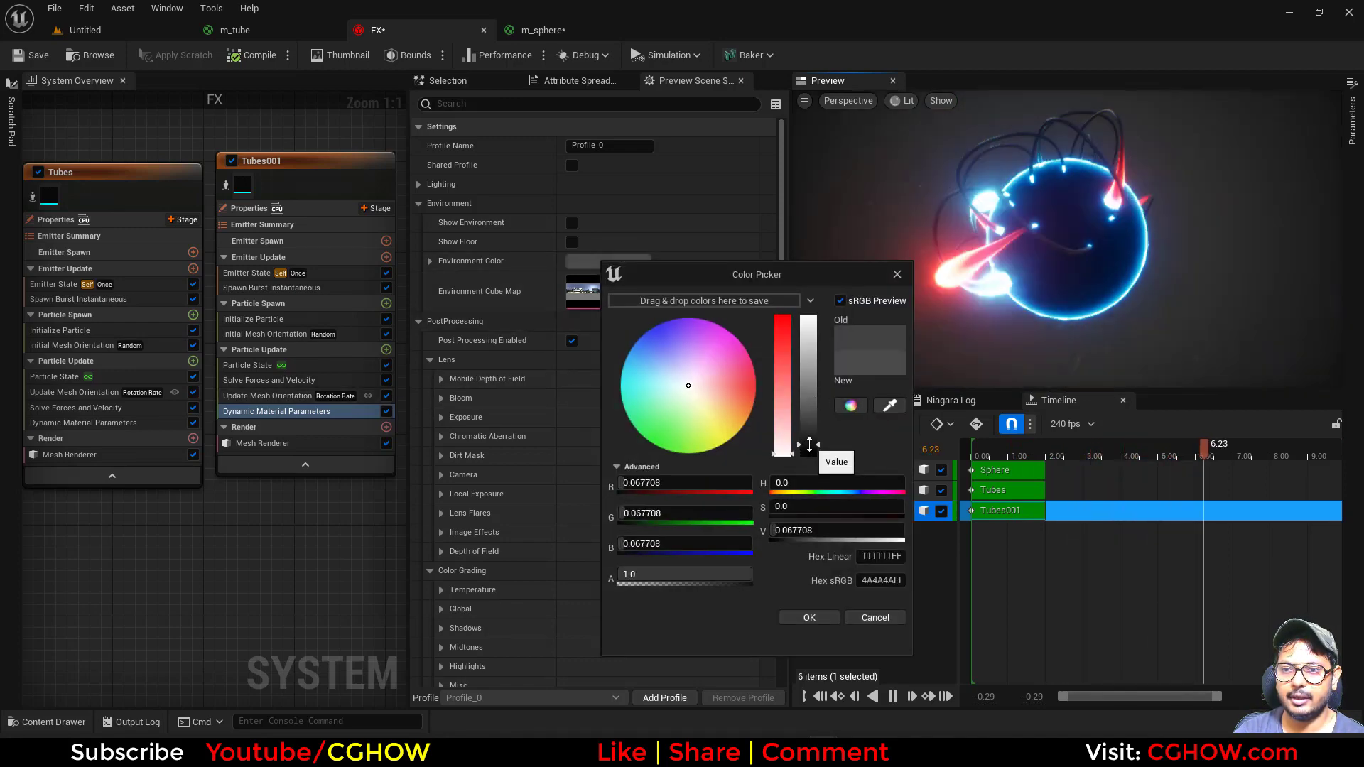
drag(808, 447, 809, 440)
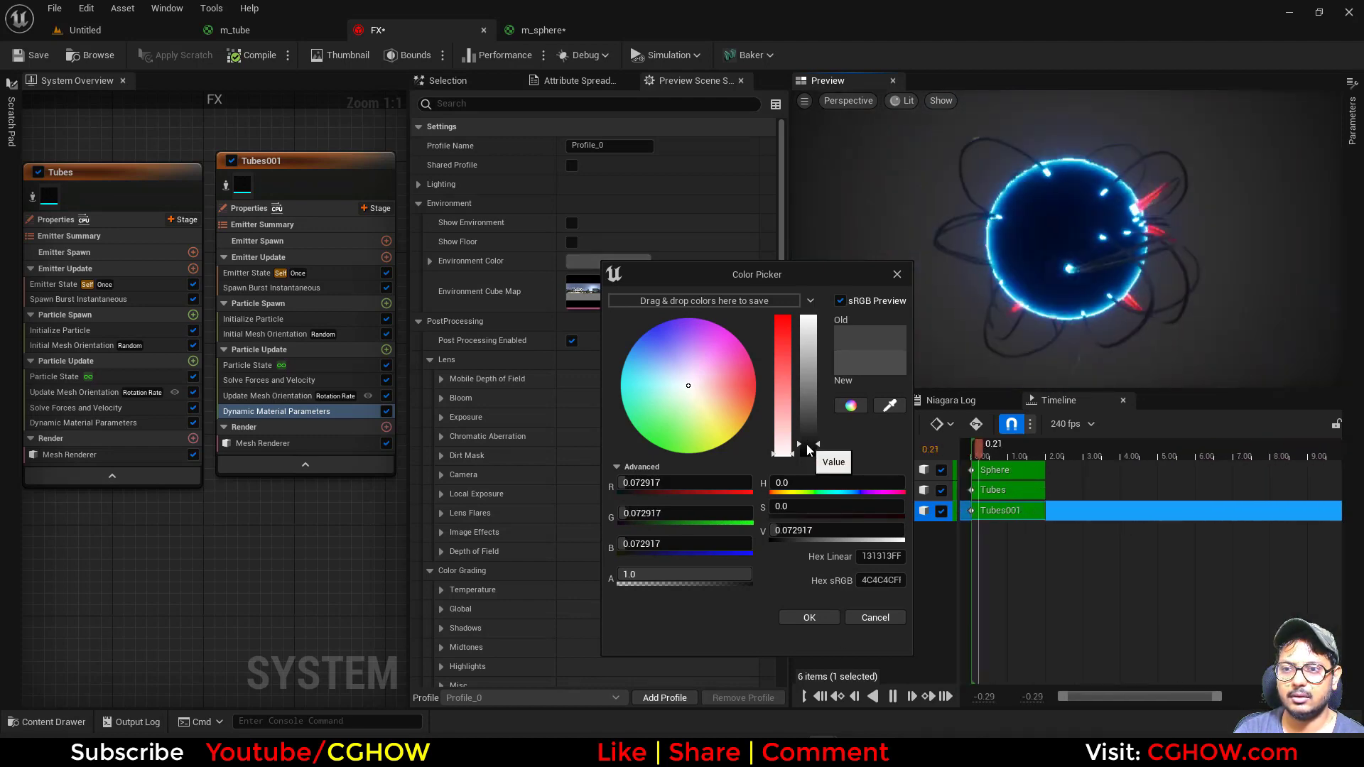
click(809, 618)
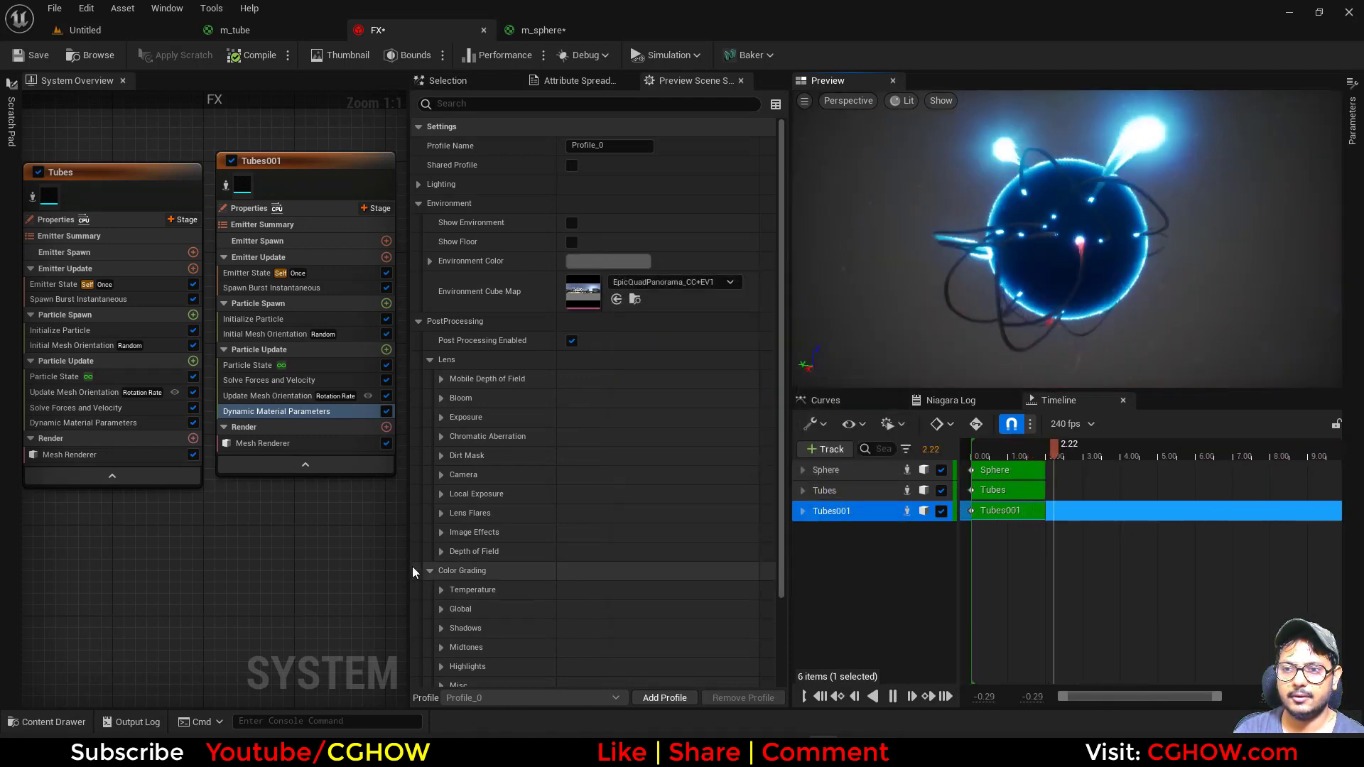
right_drag(219, 617, 315, 638)
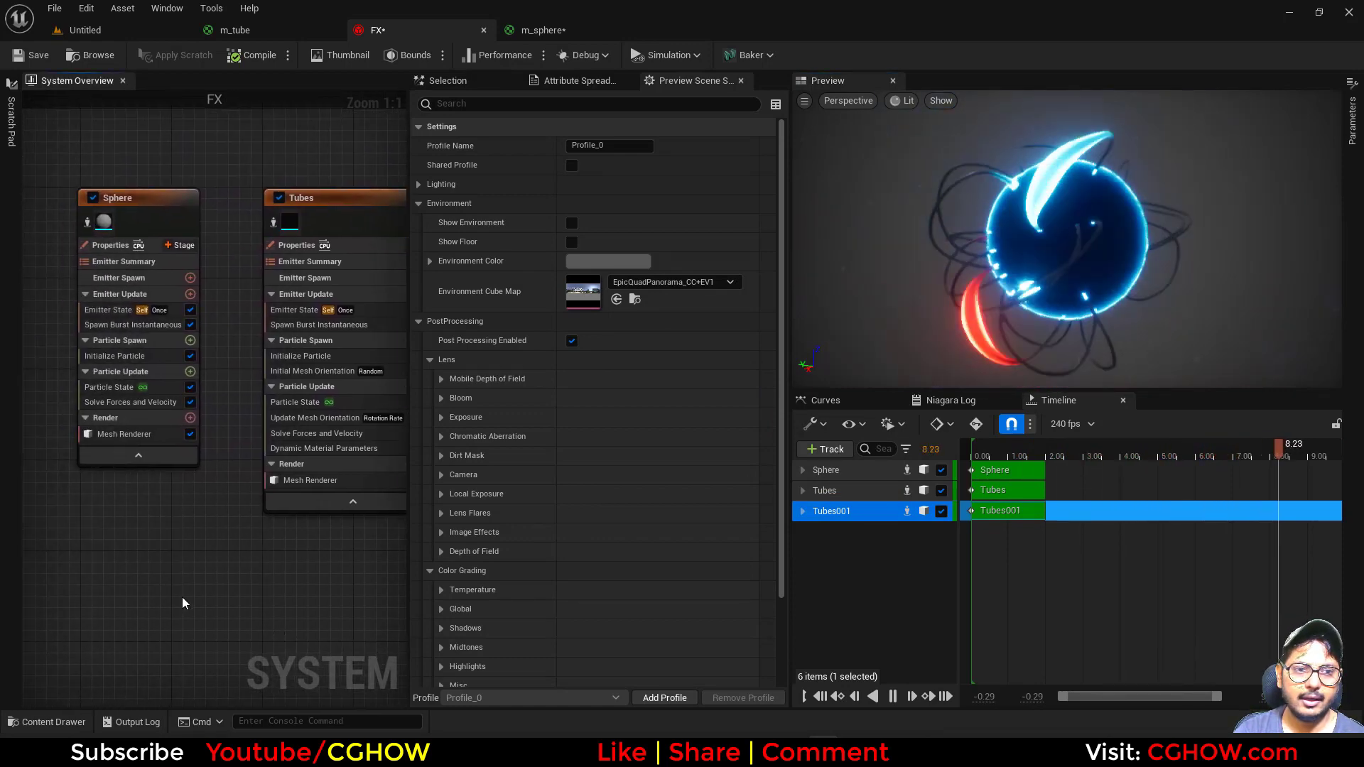
Add a Jitter Position module to the Sphere emitter's Particle Update
right_drag(183, 604, 322, 618)
click(329, 386)
text(ji)
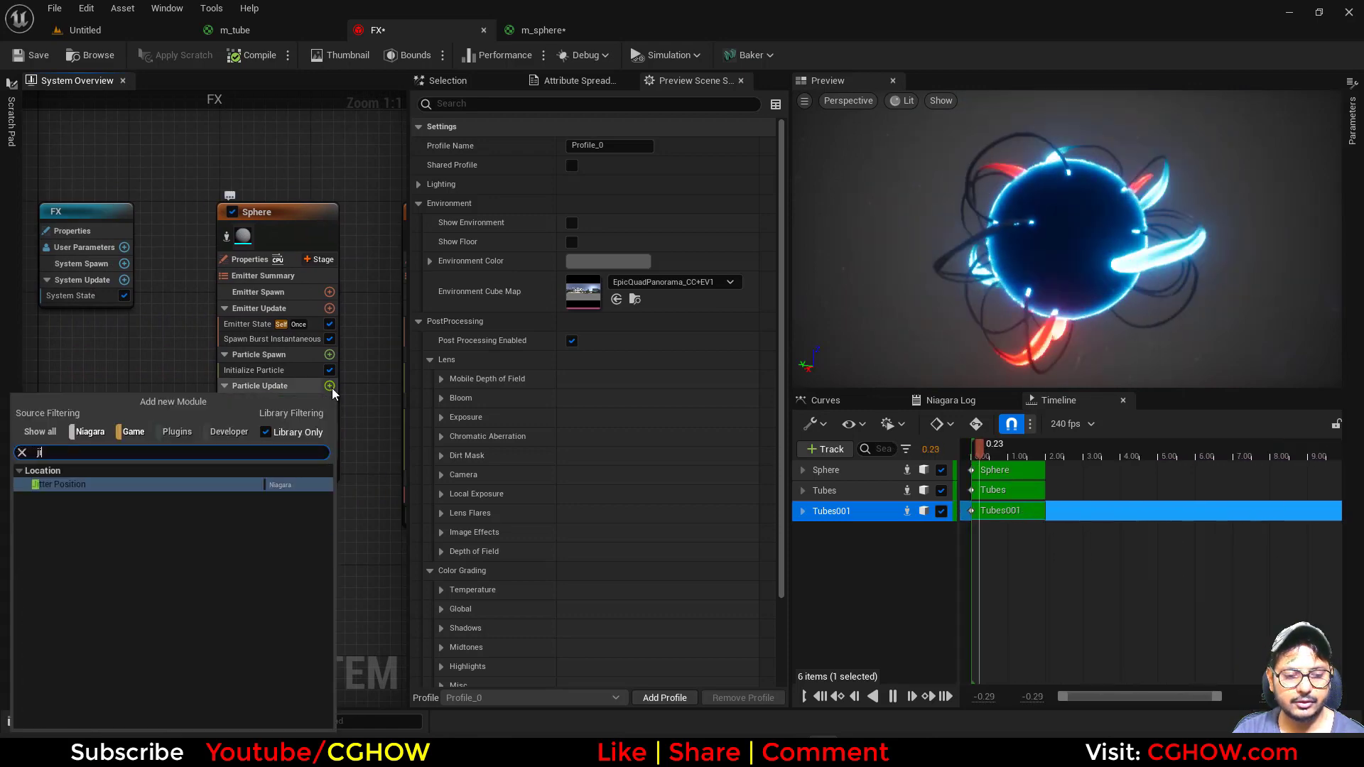
click(57, 485)
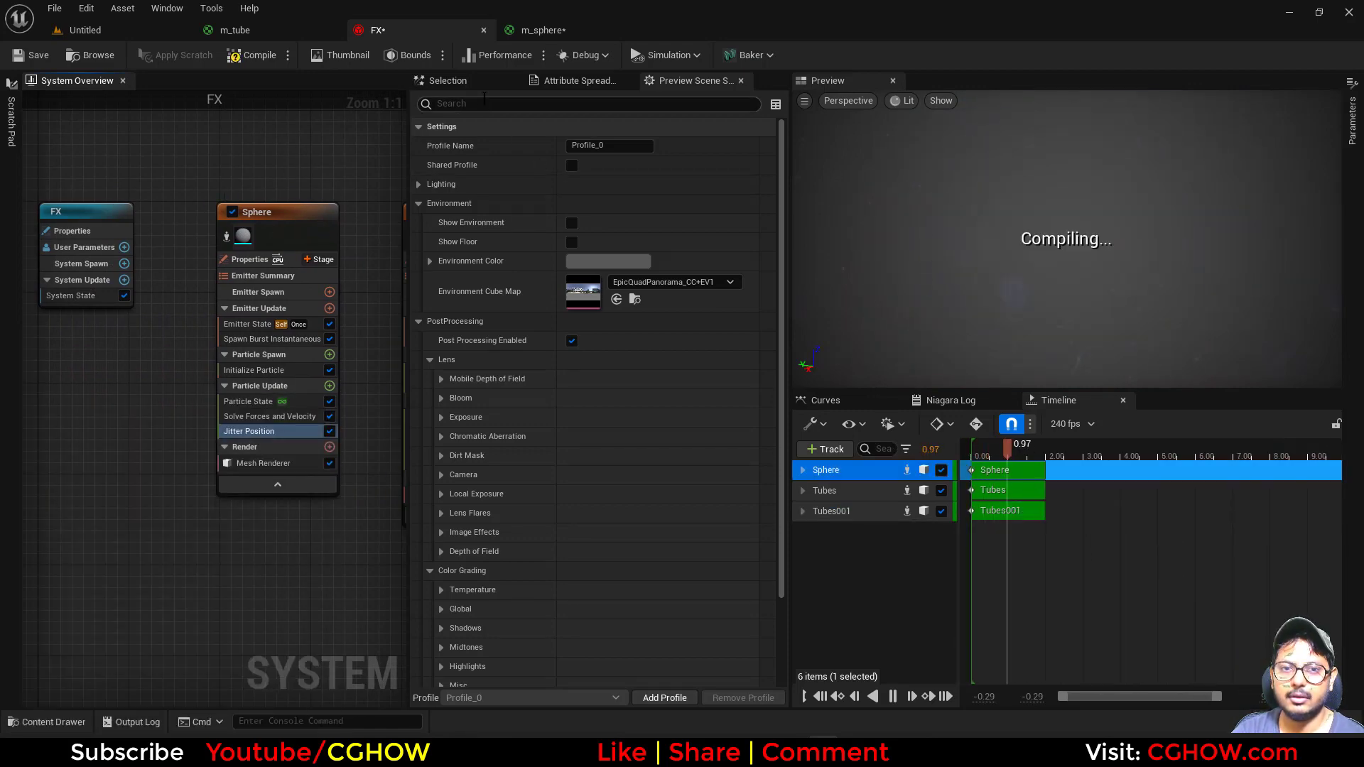
Set Jitter Amount to 0.5, then raise it to 1.0
click(472, 84)
click(568, 185)
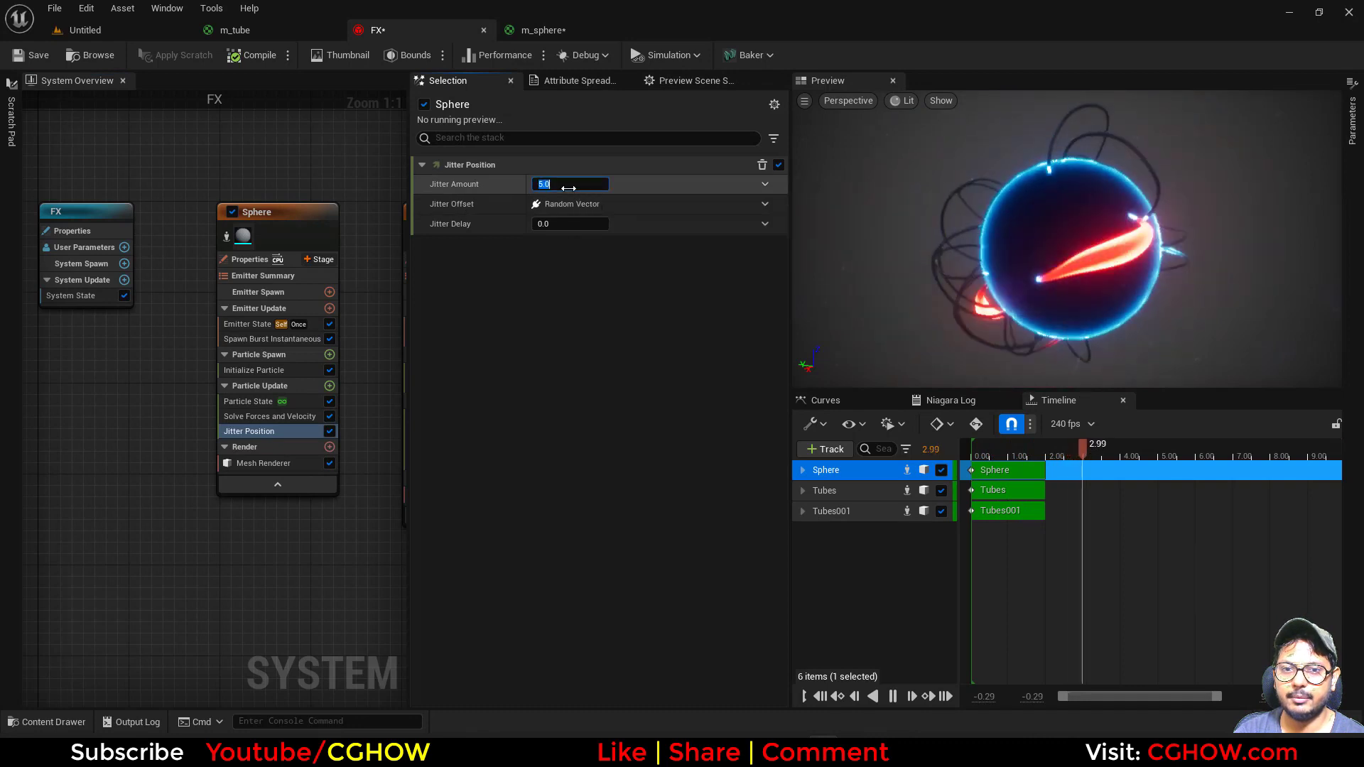
text(0.5)
key(Return)
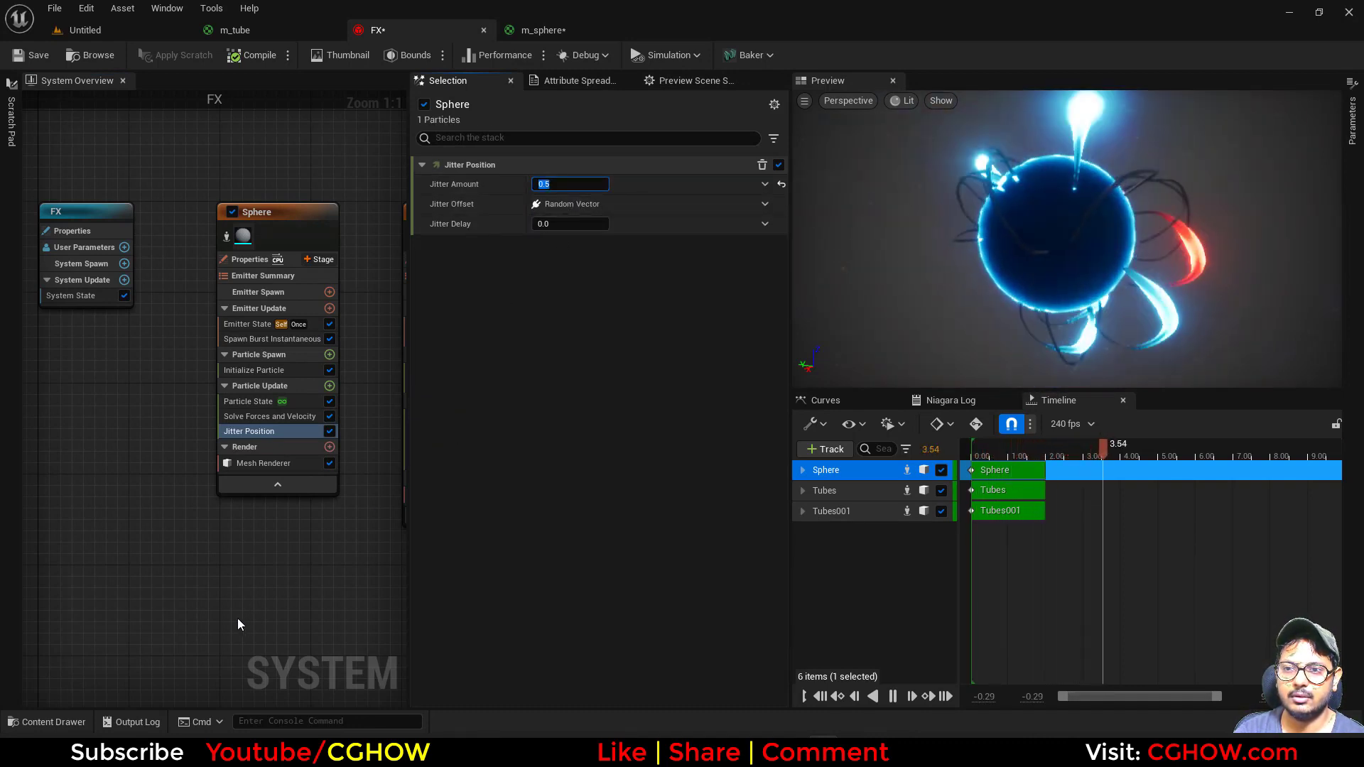
right_drag(239, 621, 195, 628)
click(567, 185)
text(1)
key(Return)
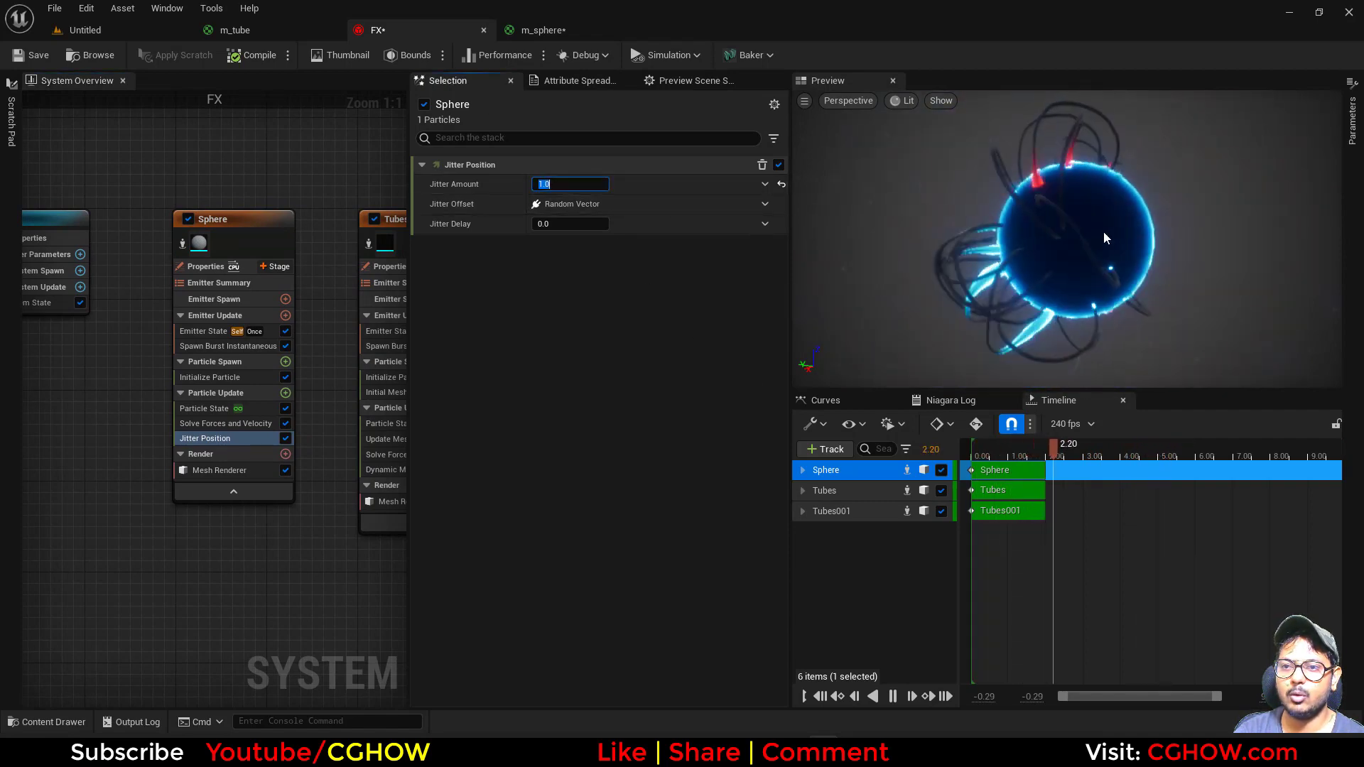
Add Spring Force with Equilibrium Position from Convert Position to Vector using Particles Initial Position
click(285, 393)
text(s)
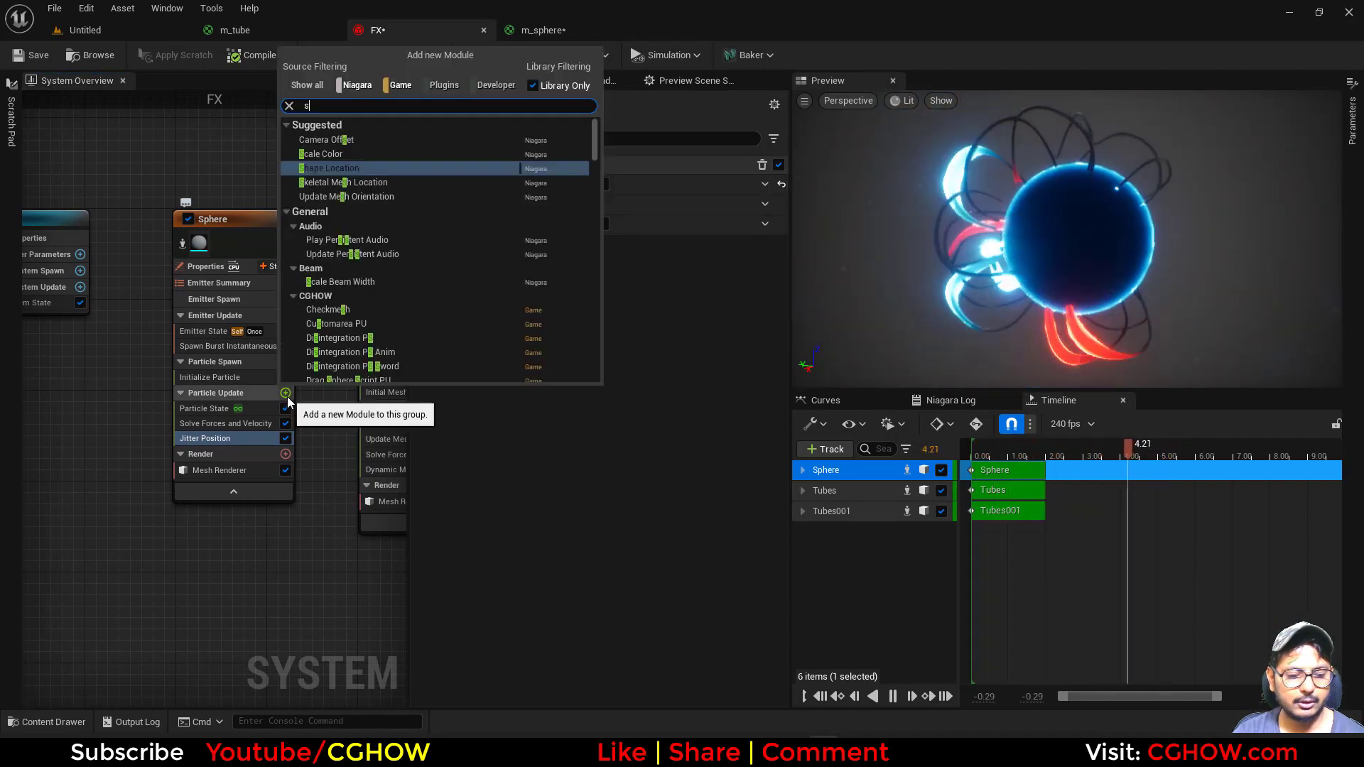
text(pr)
click(336, 194)
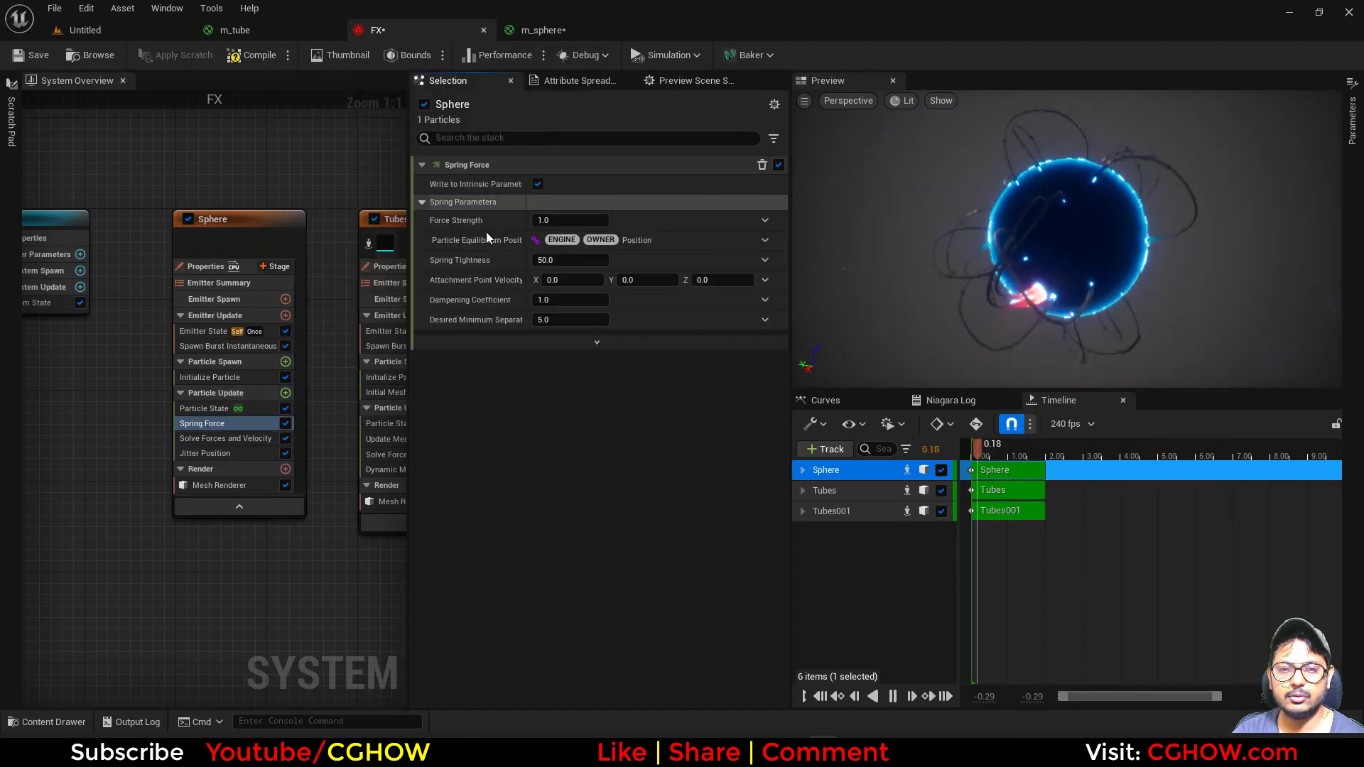
click(765, 240)
text(vec)
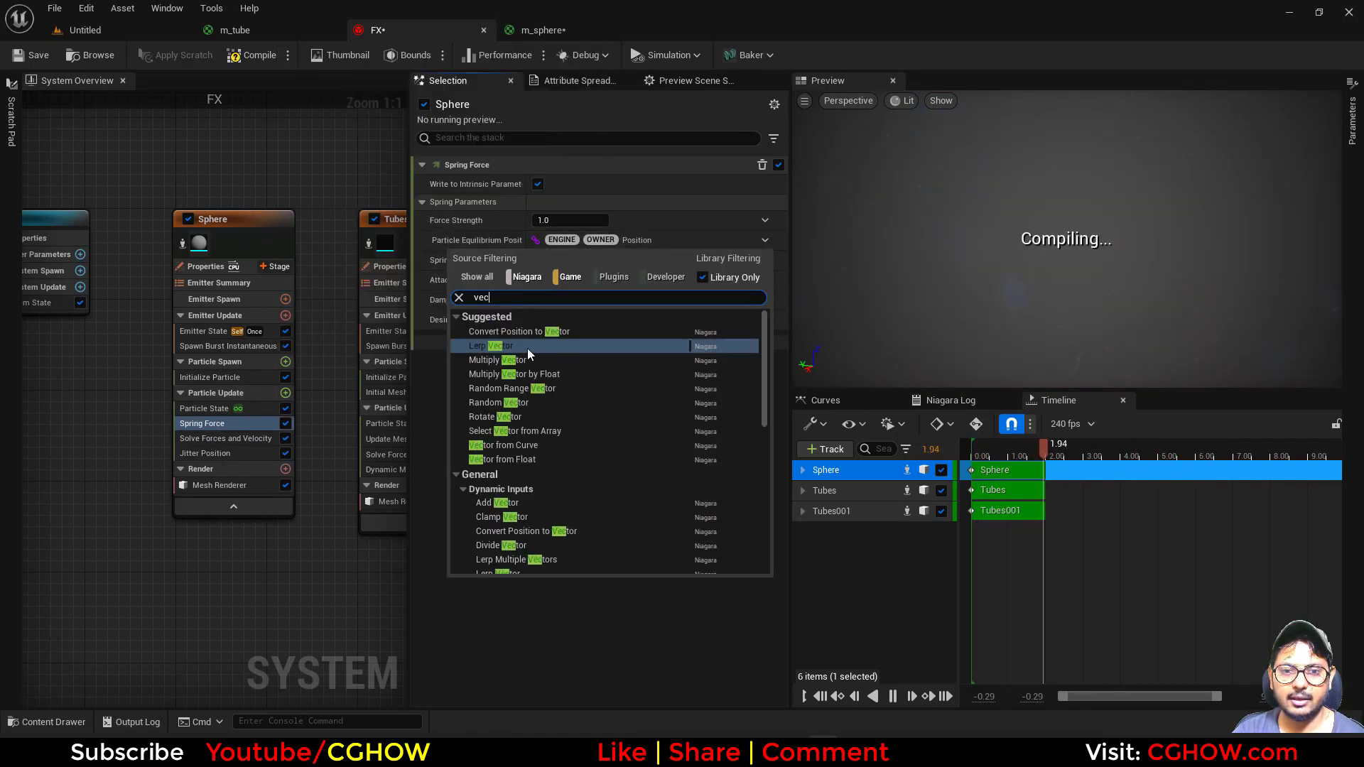
click(526, 331)
click(751, 277)
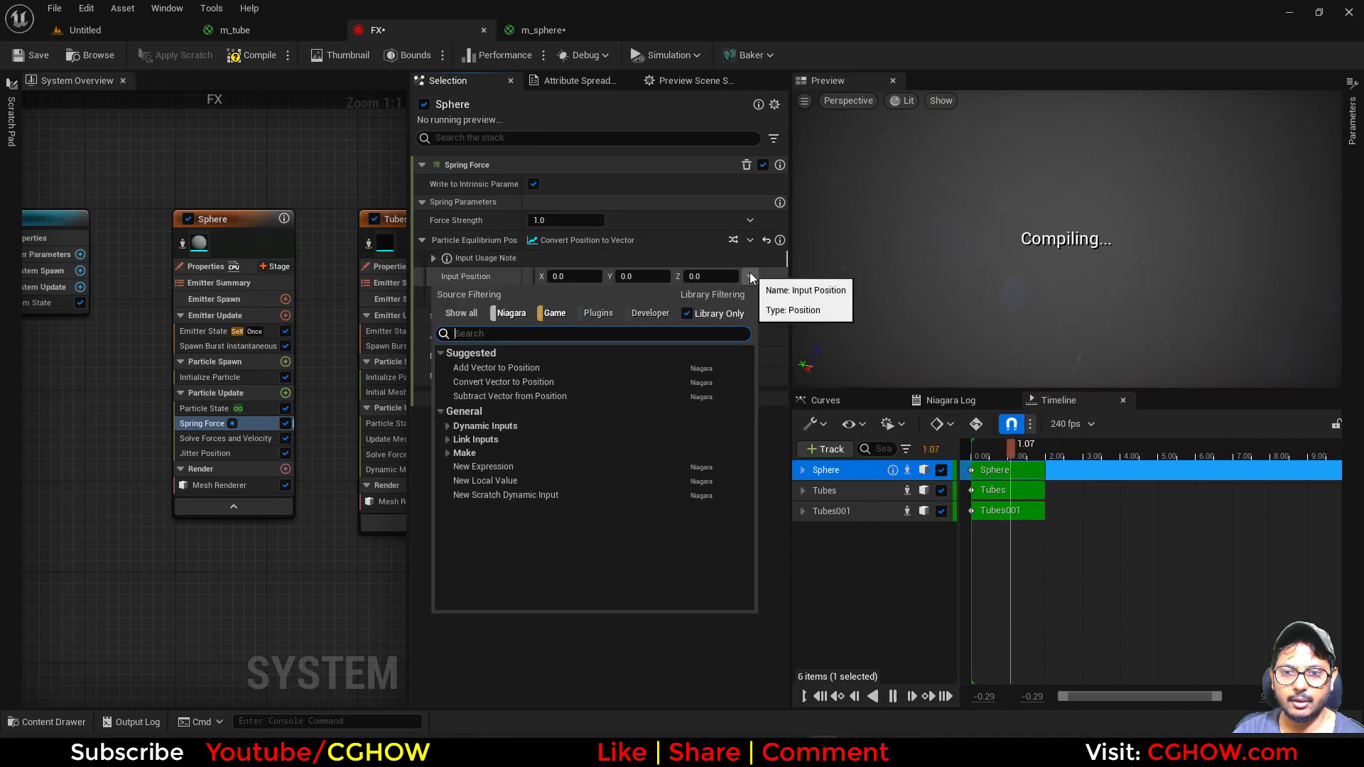
text(ii)
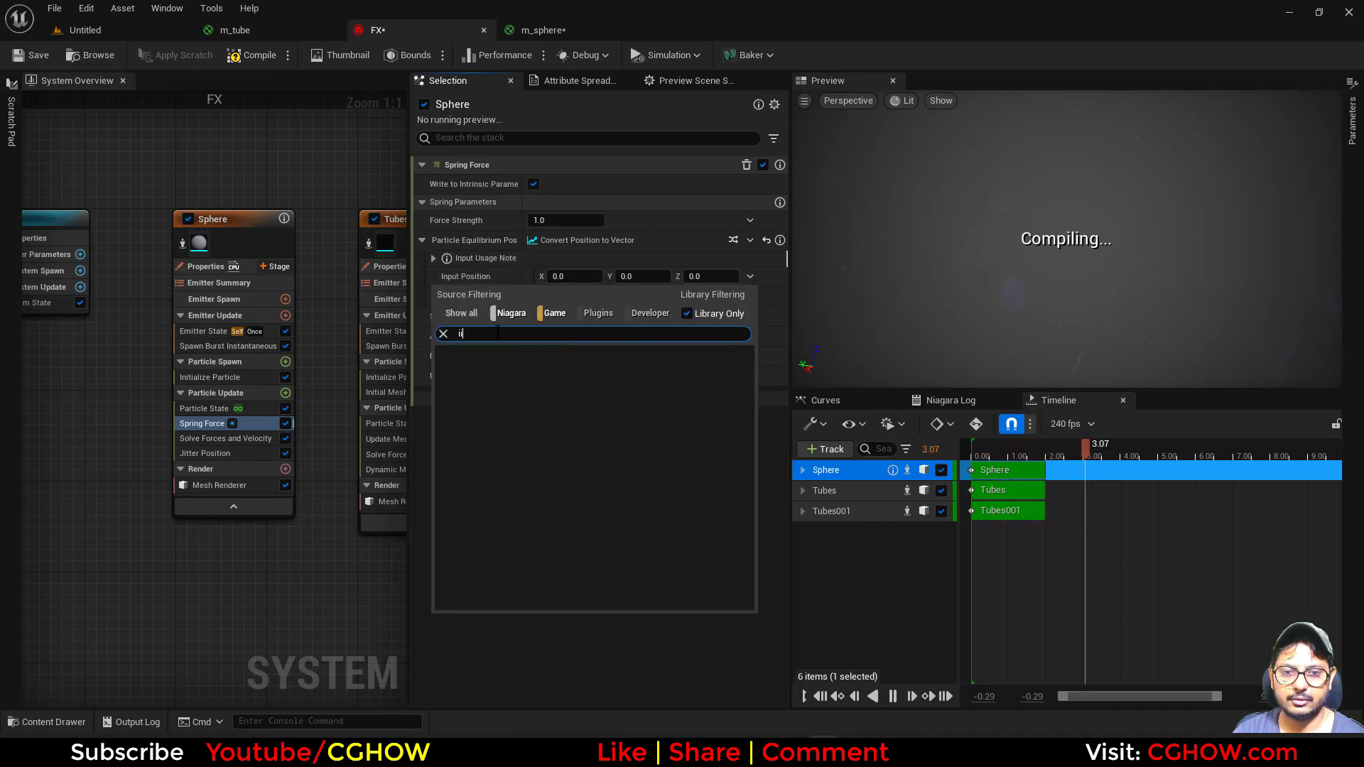
key(BackSpace)
text(ni)
click(536, 381)
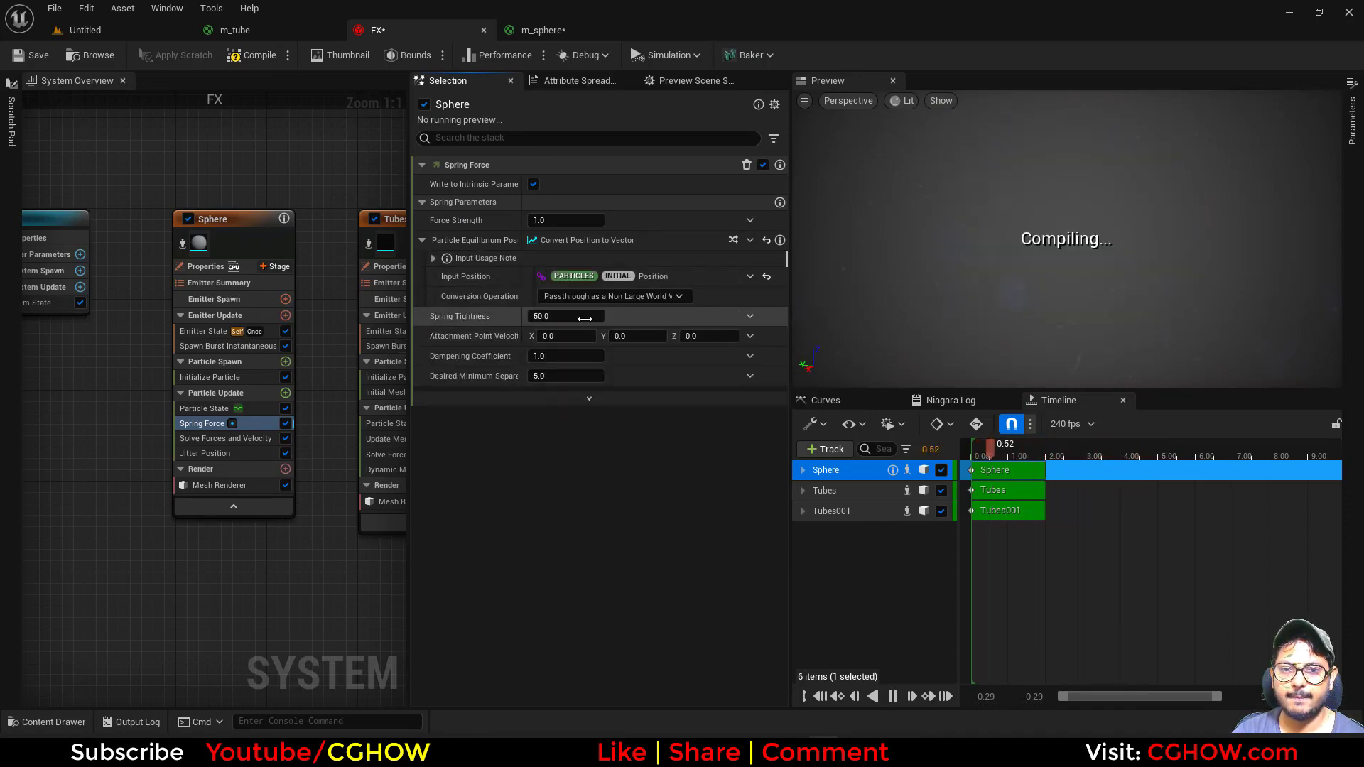
Set Spring Tightness to 5 and Desired Minimum Separation to 0
text(5)
key(Return)
click(557, 377)
text(0)
key(Return)
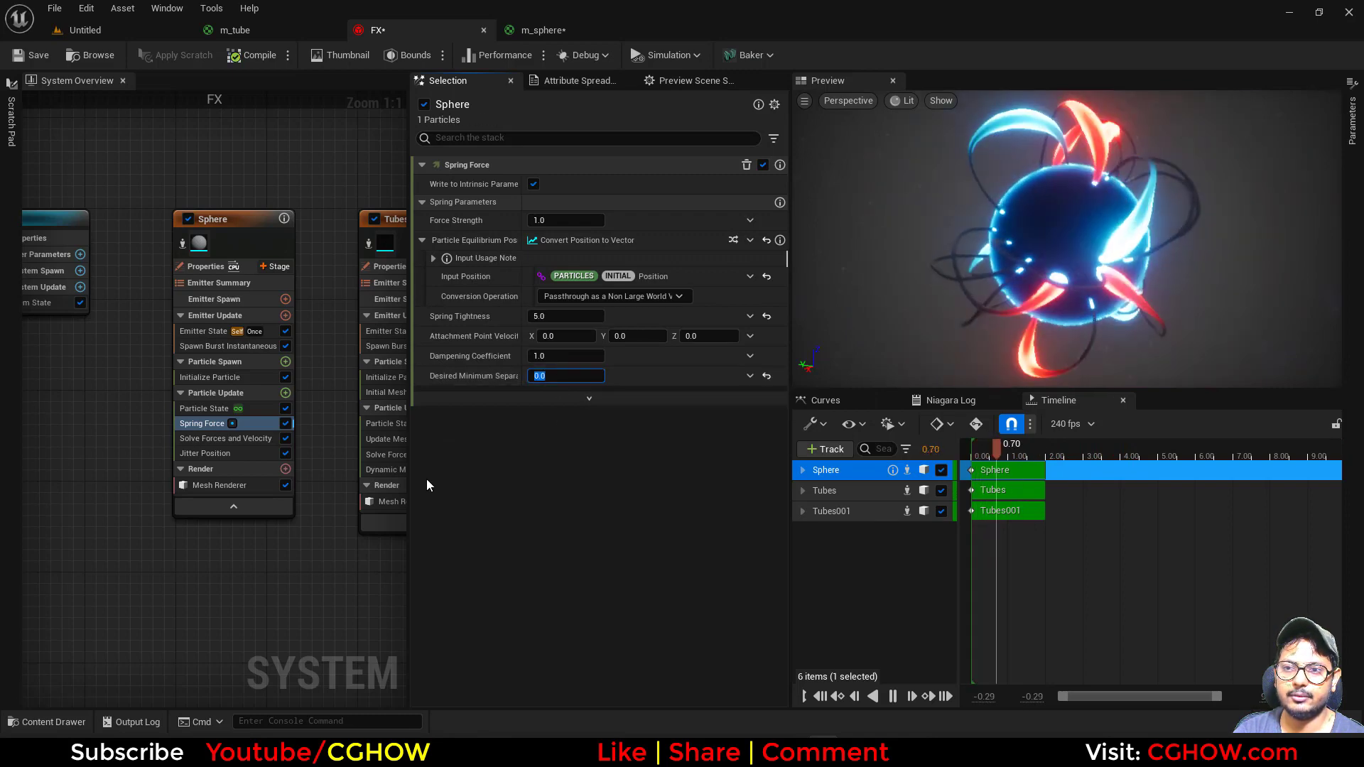
Move Jitter Position above Spring Force and lower its Jitter Amount to 0.5
drag(203, 453, 205, 420)
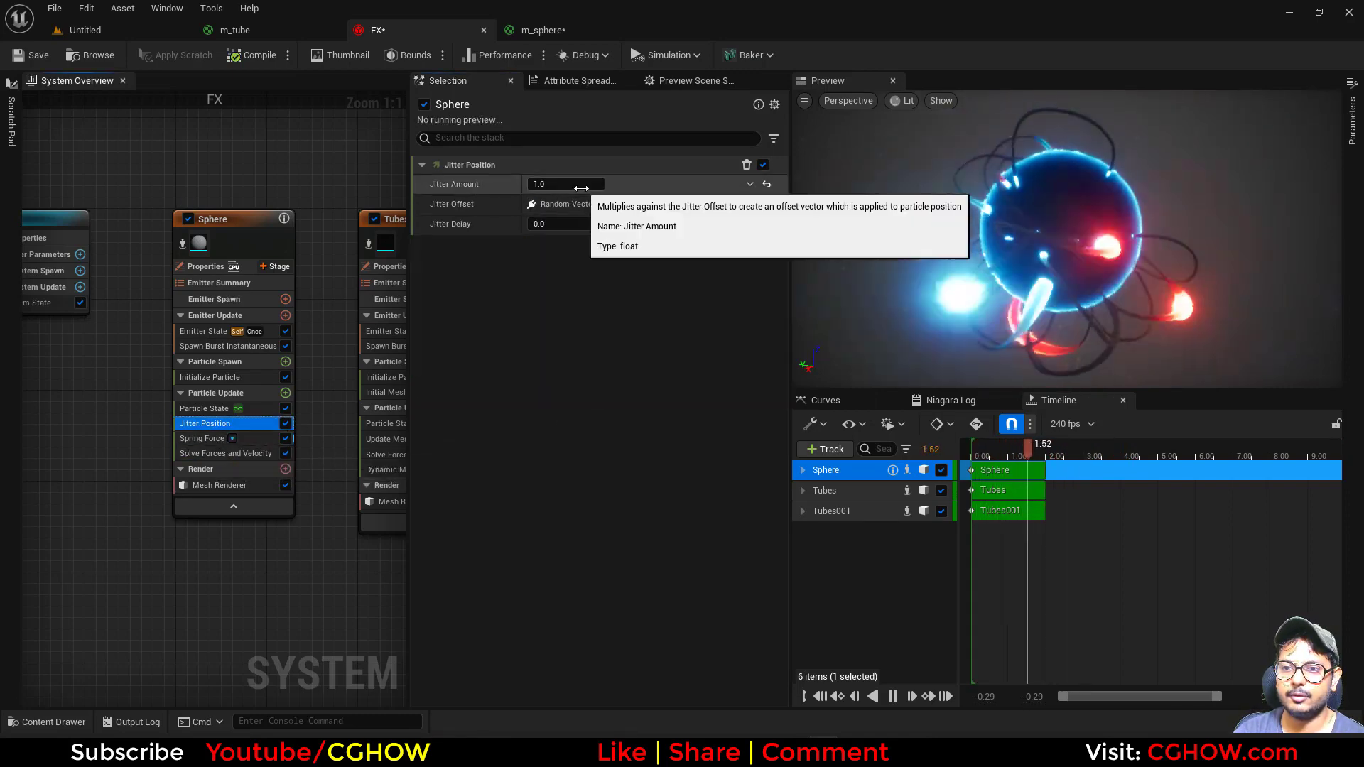
click(581, 184)
text(0.5)
key(Return)
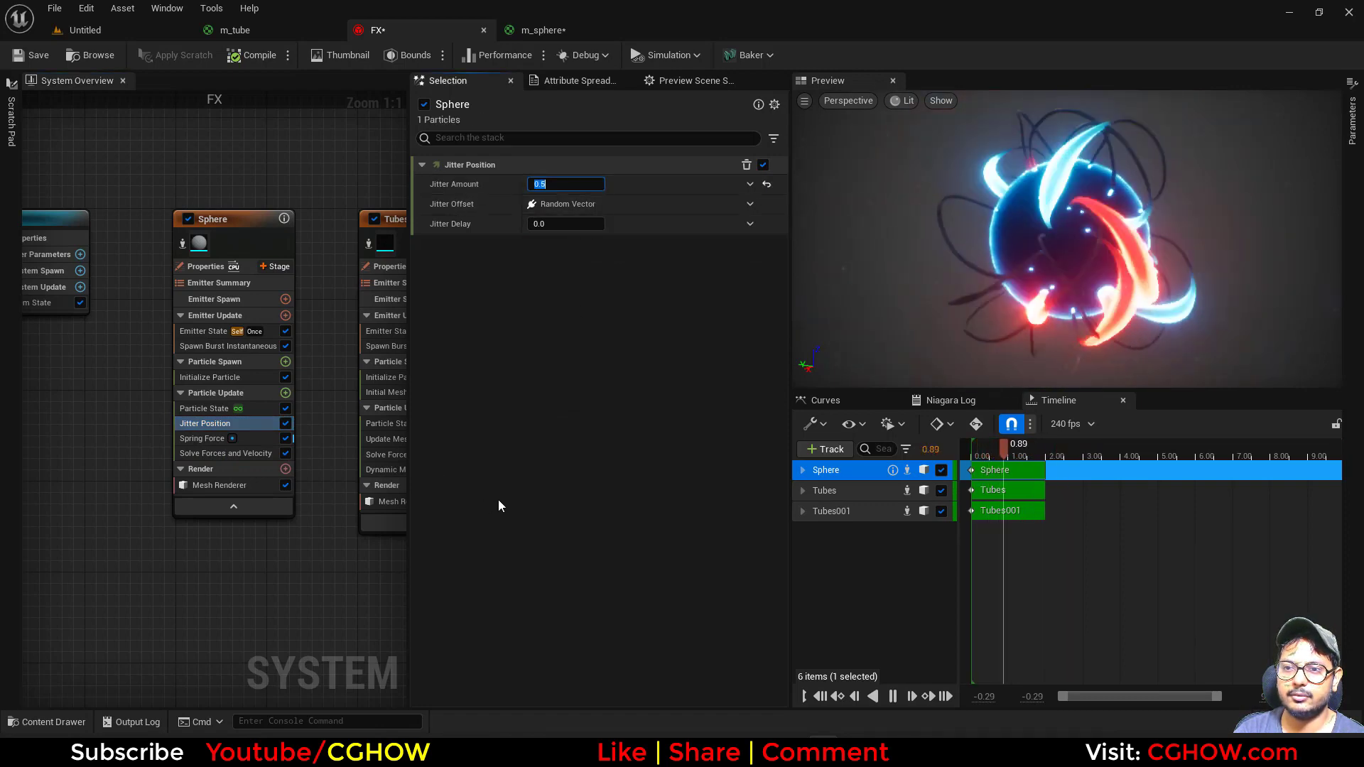
Orbit the preview and compare the core against the Energy Core reference video
drag(1196, 297, 1026, 306)
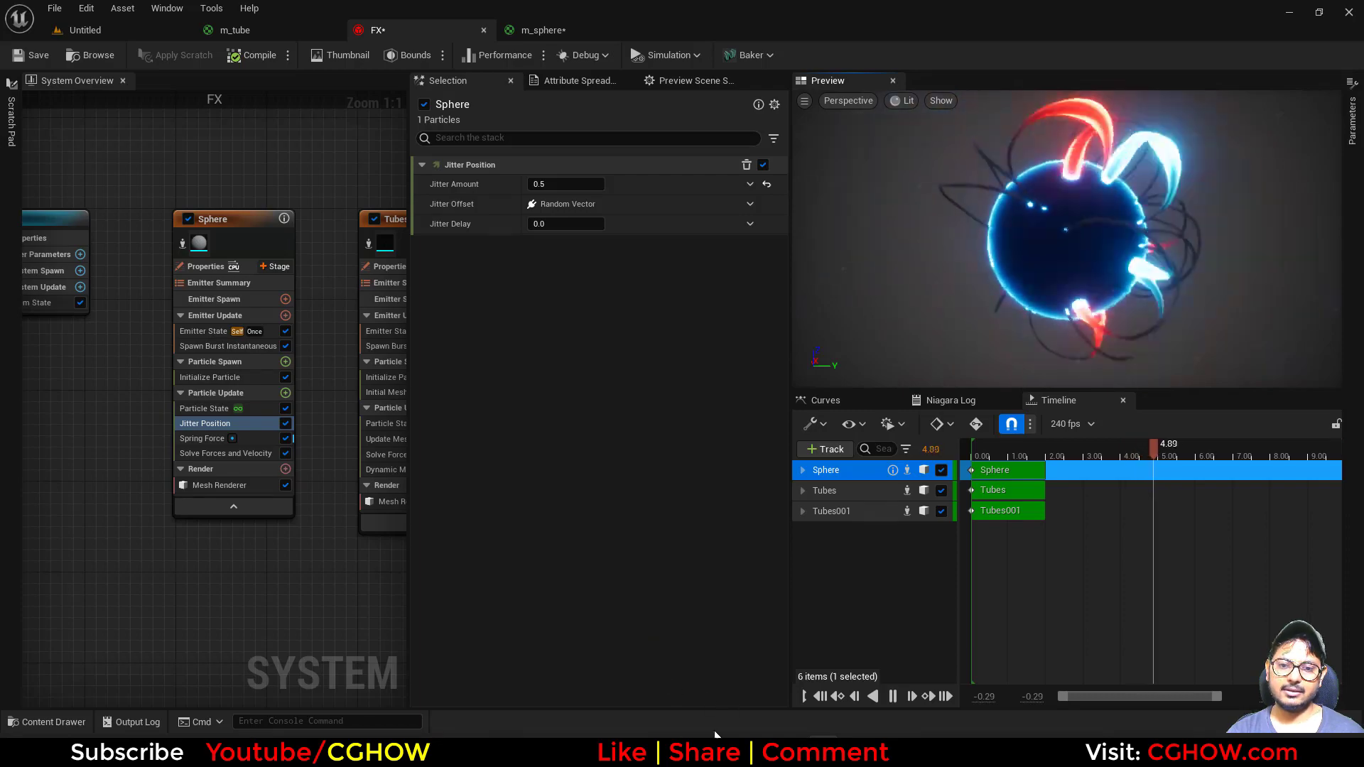
click(692, 748)
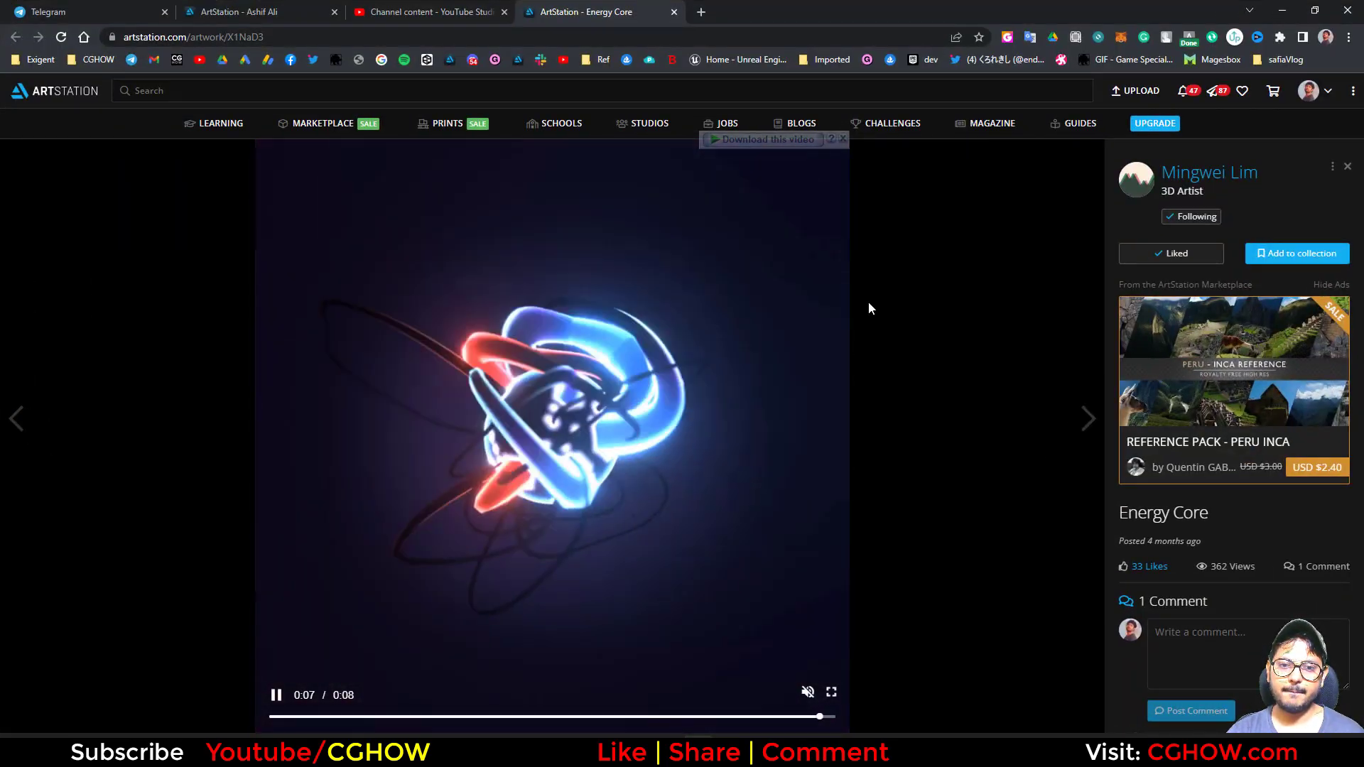
click(1283, 10)
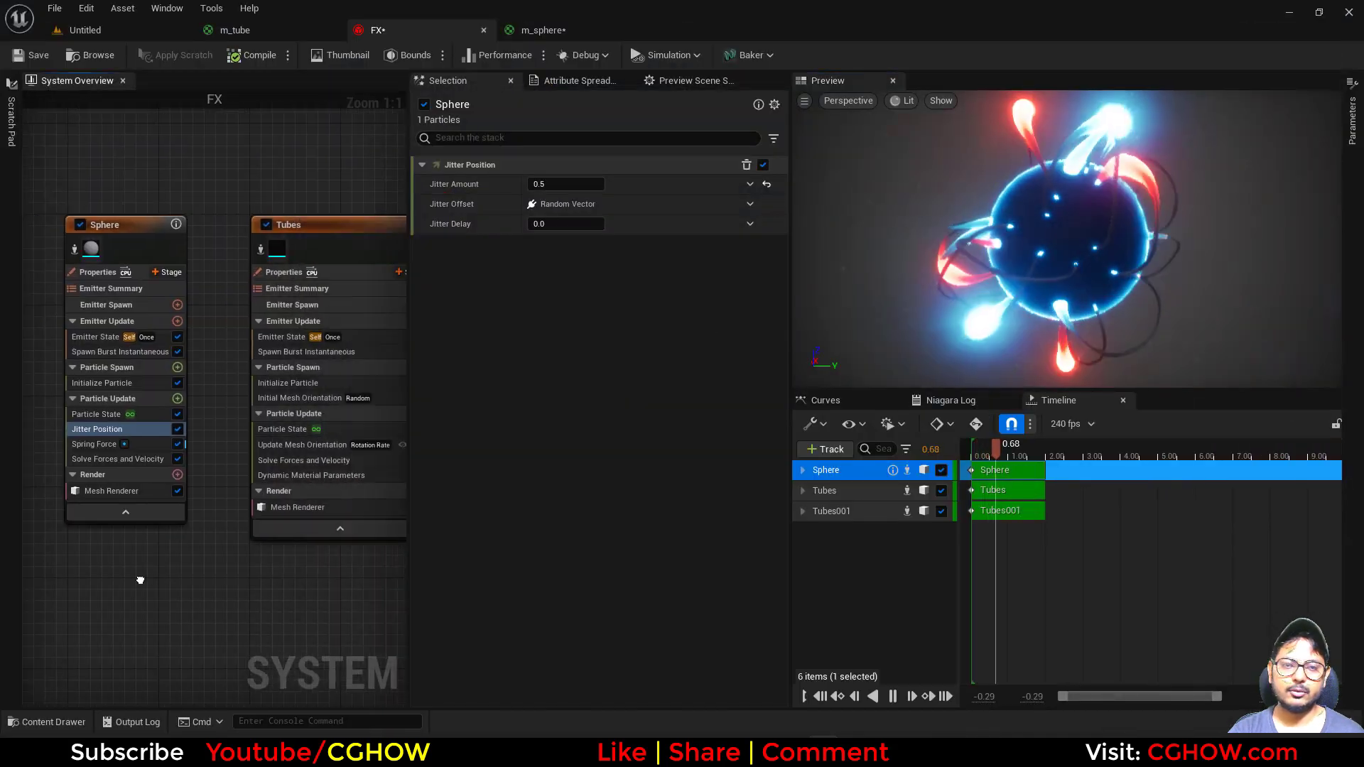
Add a new emitter from the Fountain template to the system graph
right_drag(365, 189, 147, 187)
right_click(279, 229)
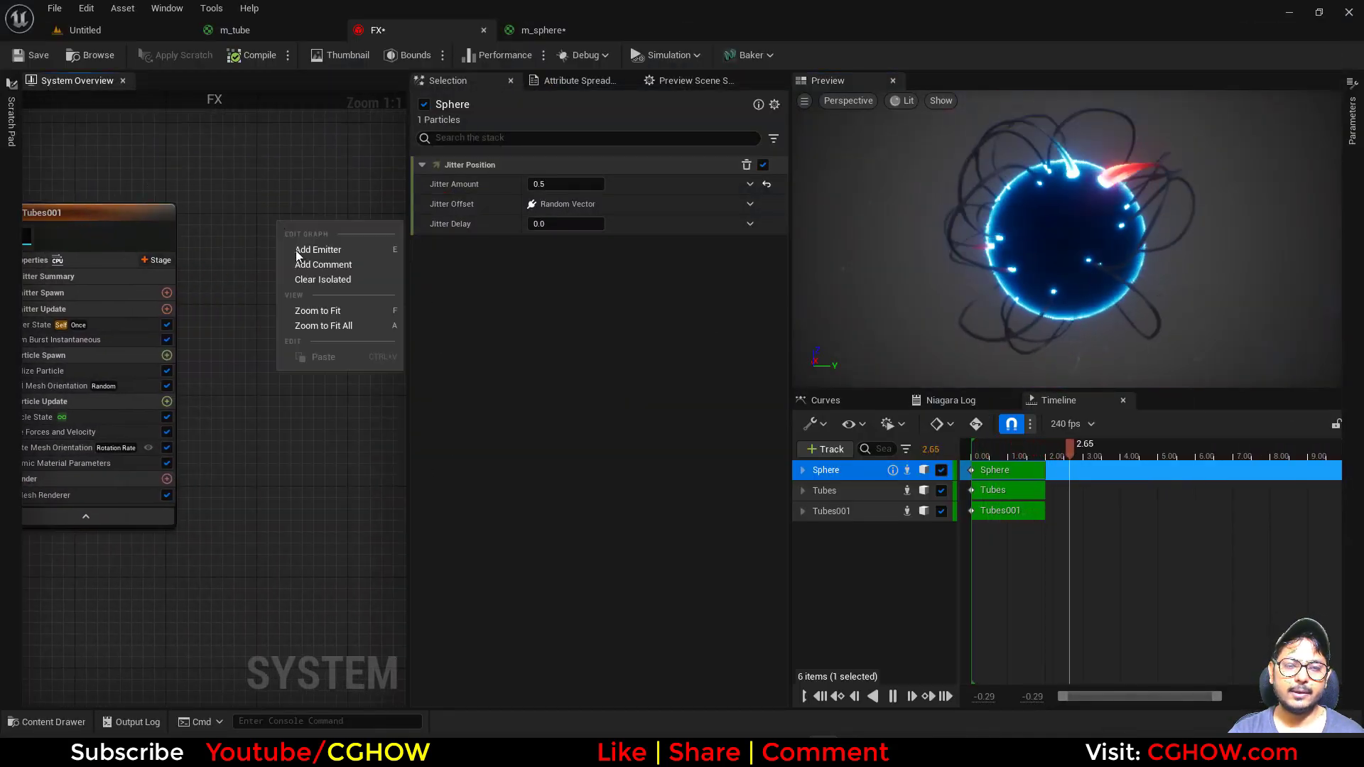
click(339, 252)
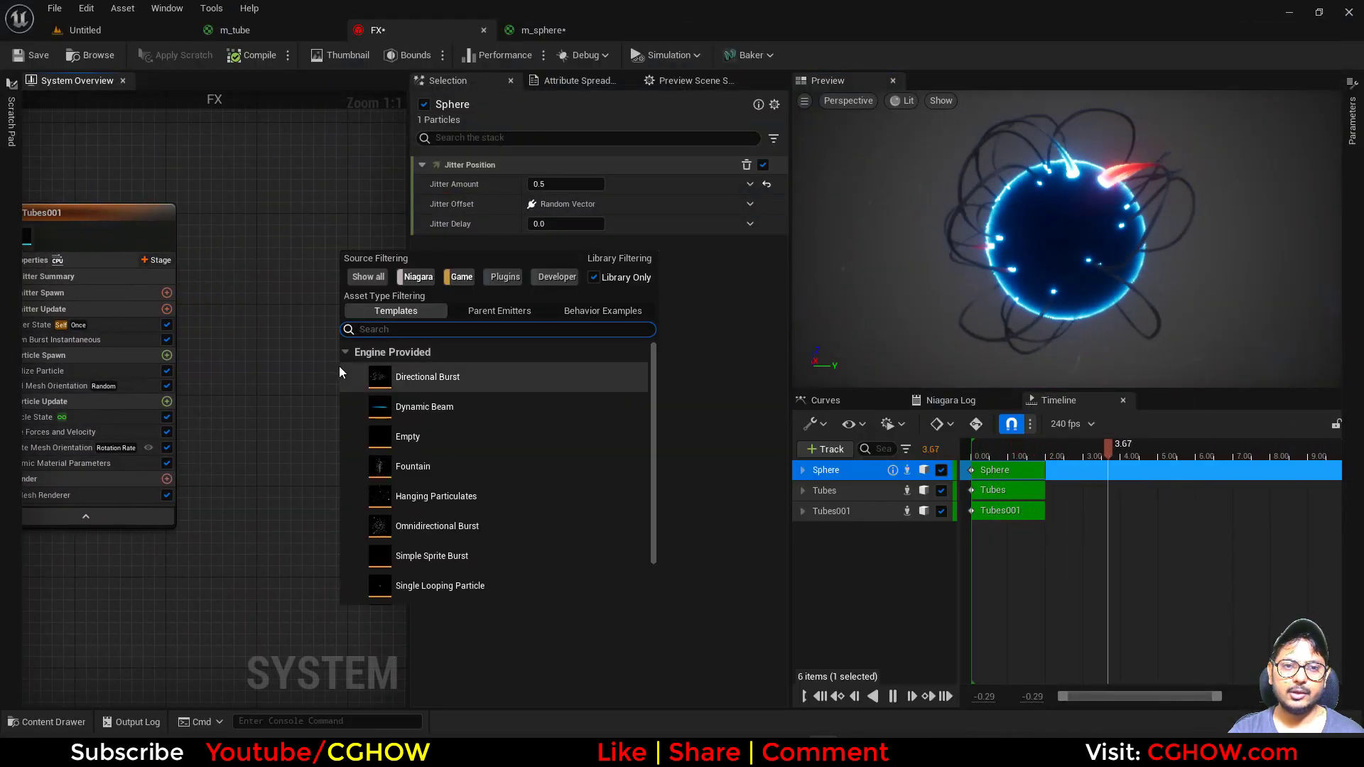
click(435, 471)
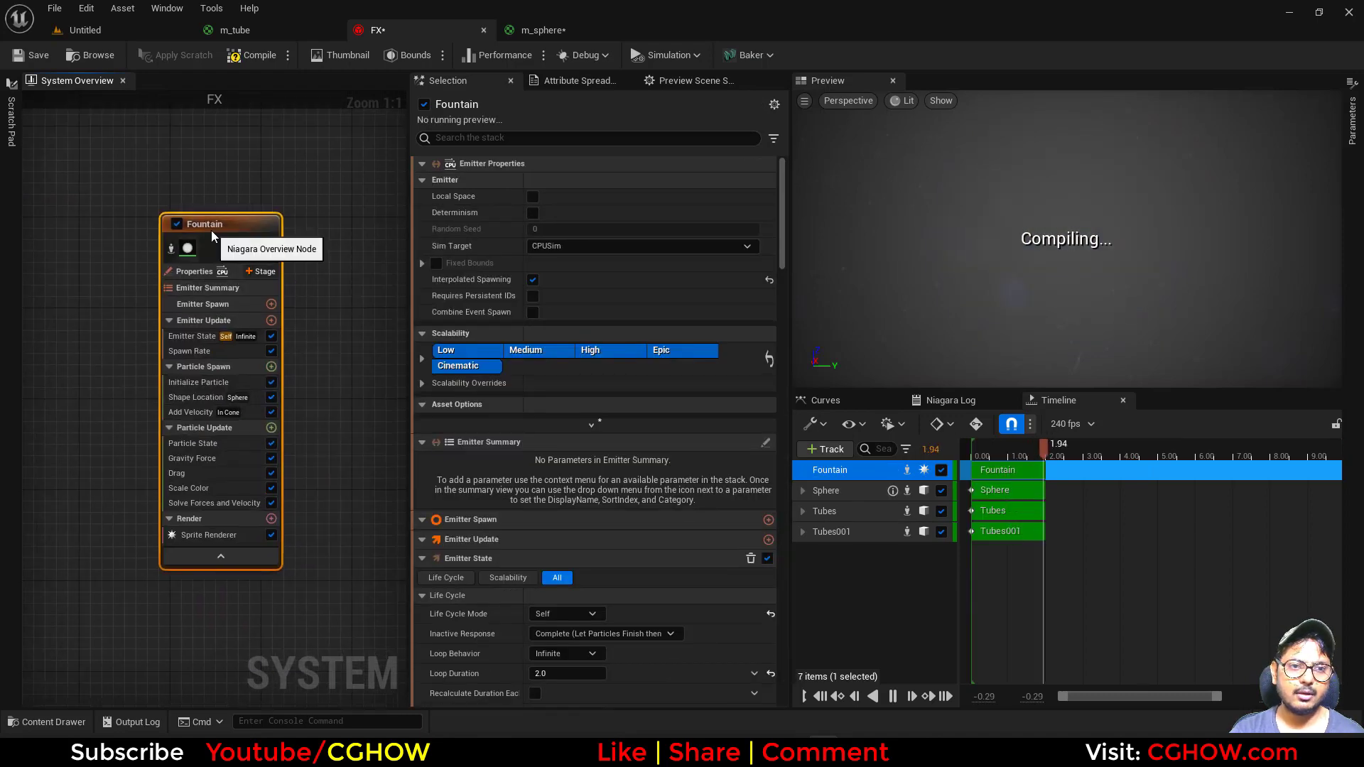
Rename the emitter particles_on_sphere and select its Scale Color, Drag and Gravity Force modules
double_click(212, 224)
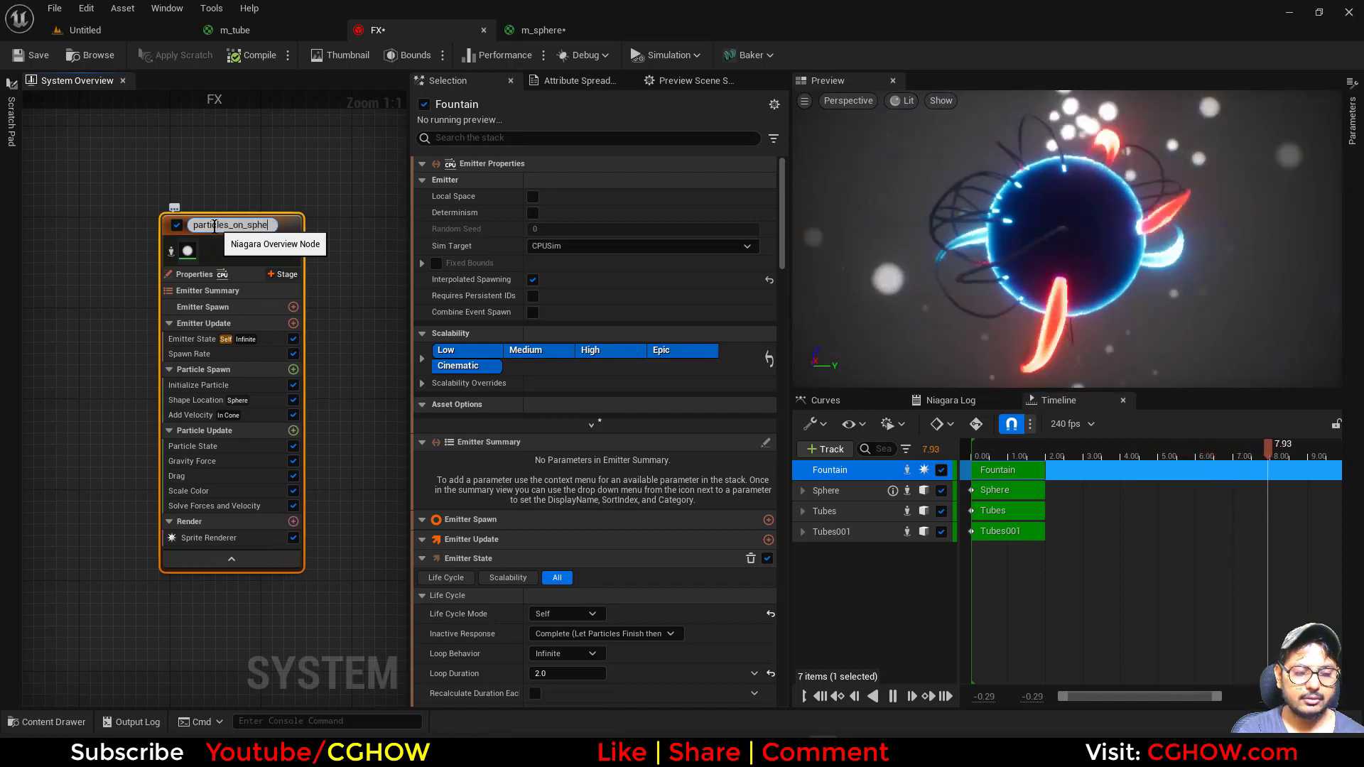
key(Return)
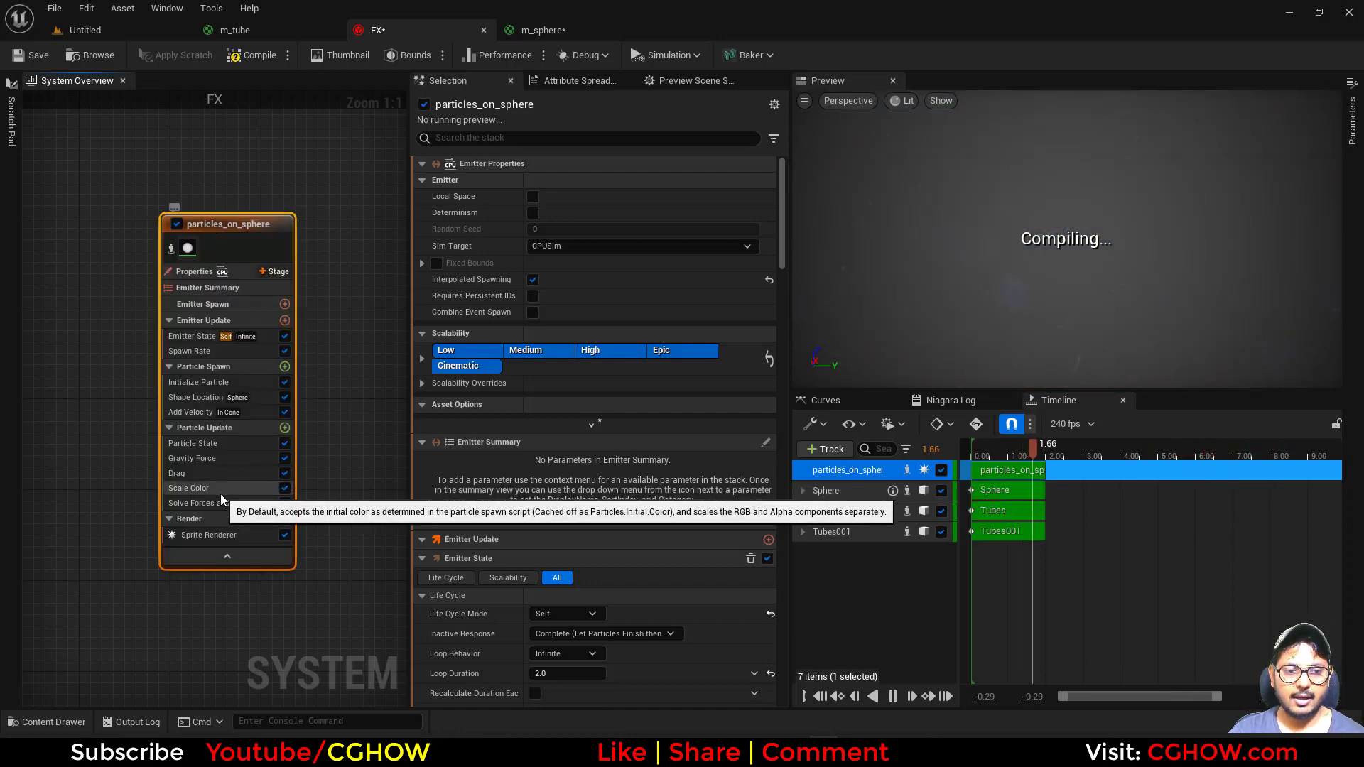
click(207, 491)
ctrl+click(194, 474)
ctrl+click(196, 459)
Delete Scale Color, Drag, Gravity Force and Add Velocity, and set Sphere Radius to 50
ctrl+click(228, 414)
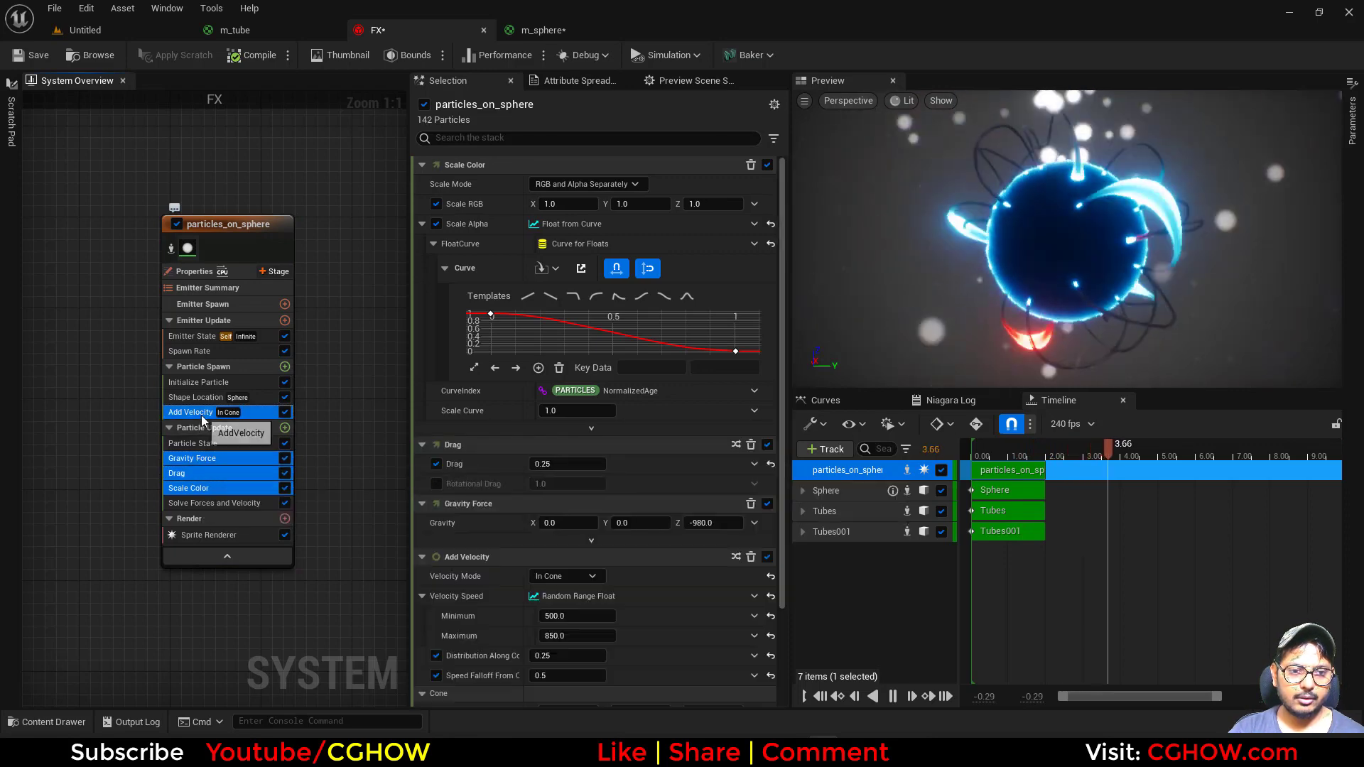
key(Delete)
click(199, 395)
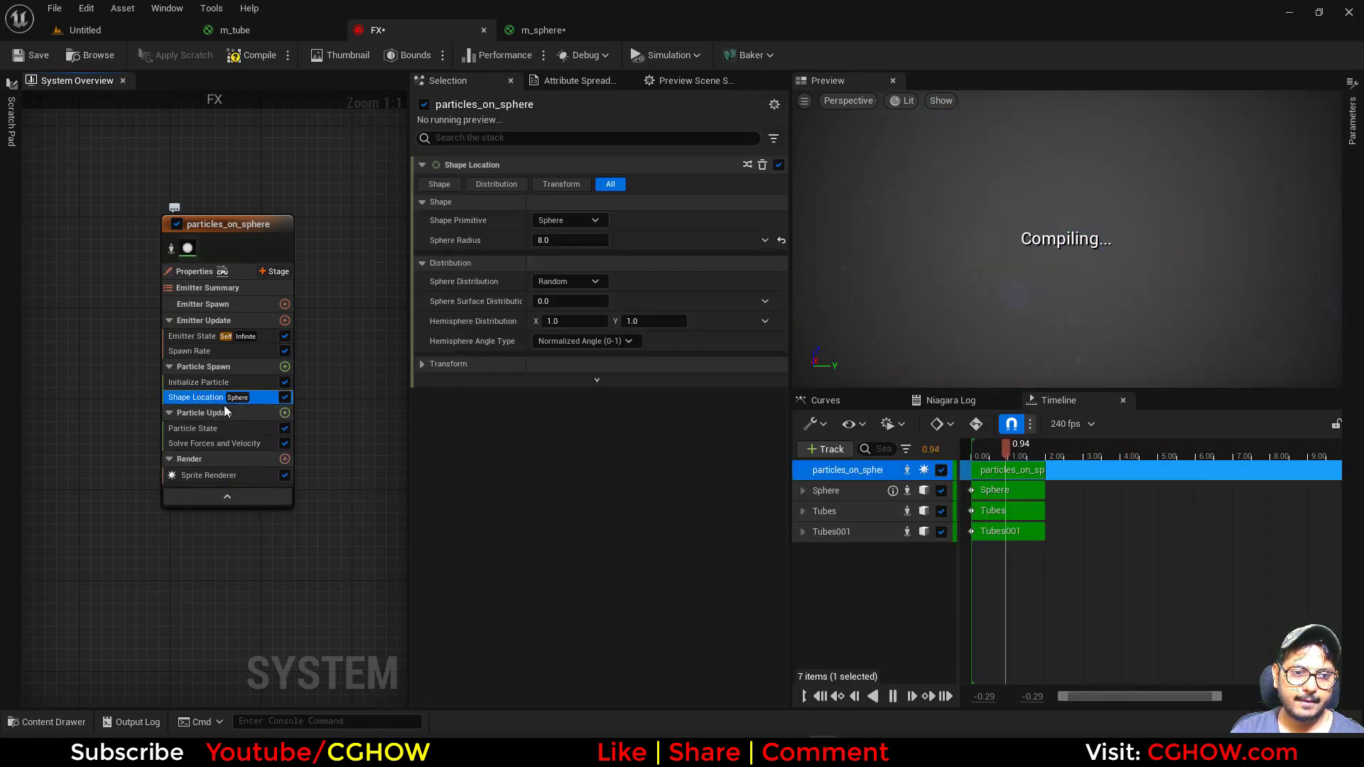
click(562, 241)
text(10)
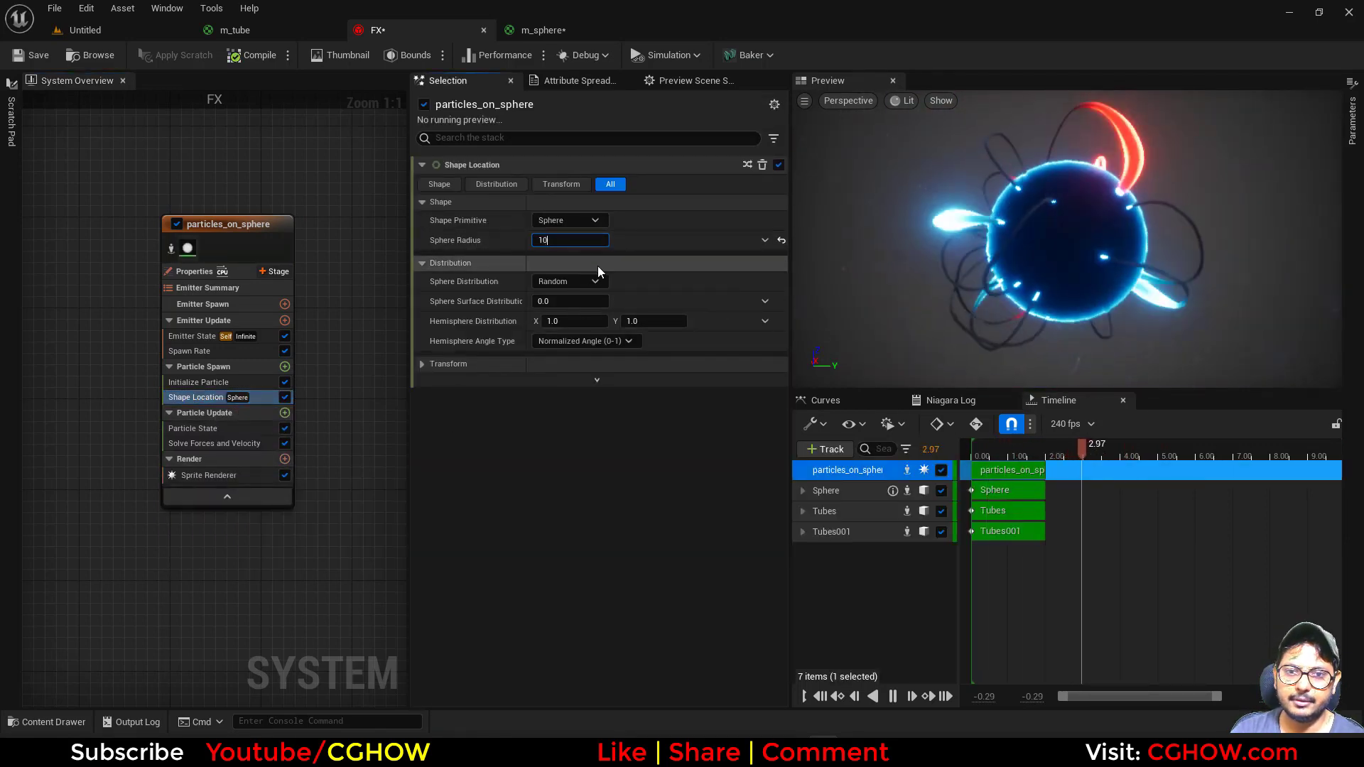
key(Return)
text(50)
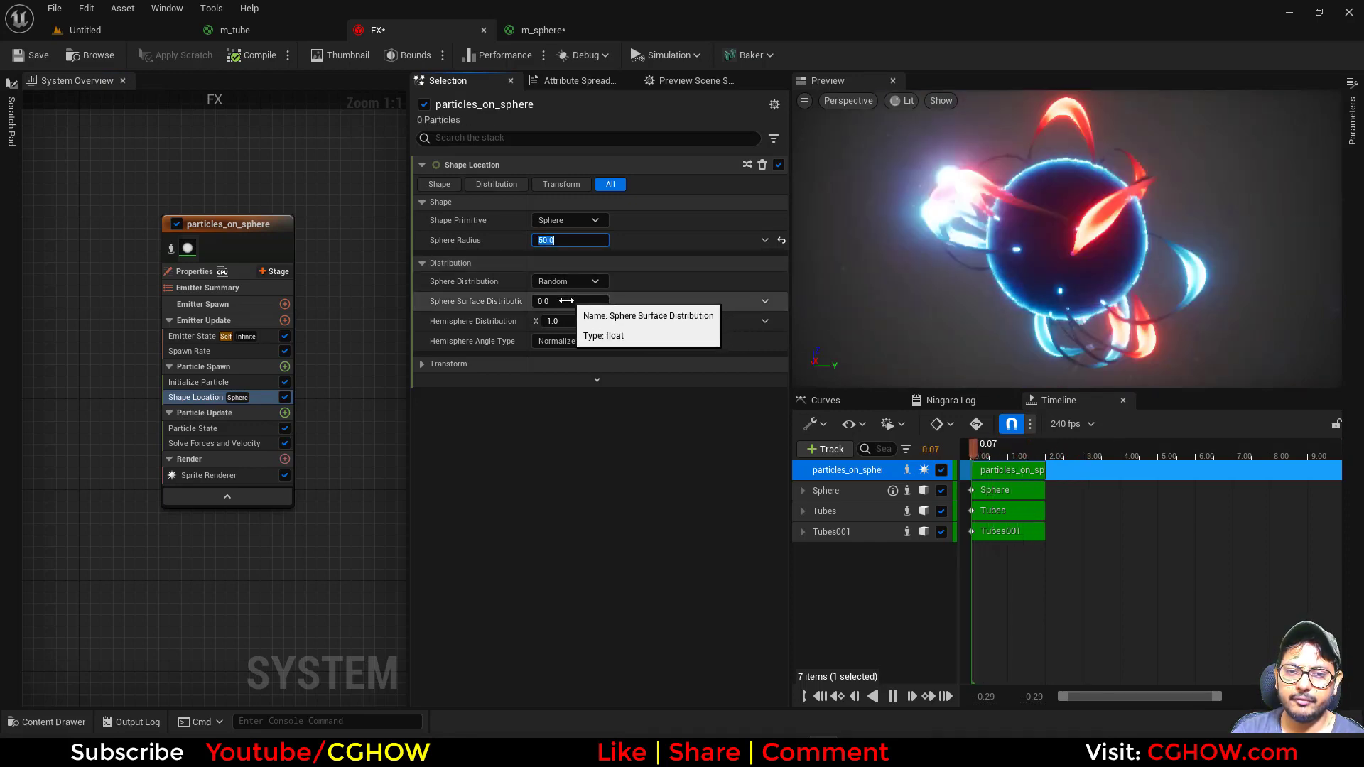
key(Tab)
text(1)
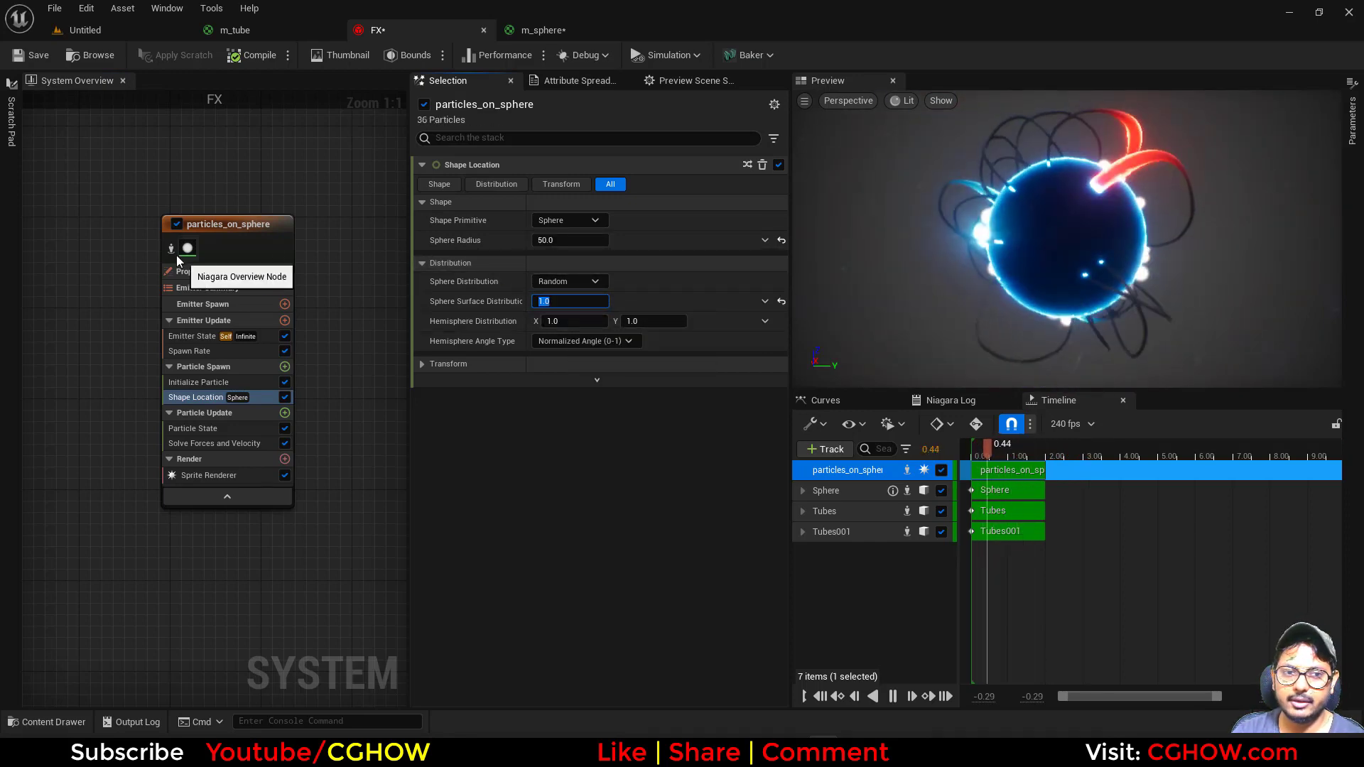
Set the emitter's Loop Behavior to Once and remove the Spawn Rate module
click(189, 352)
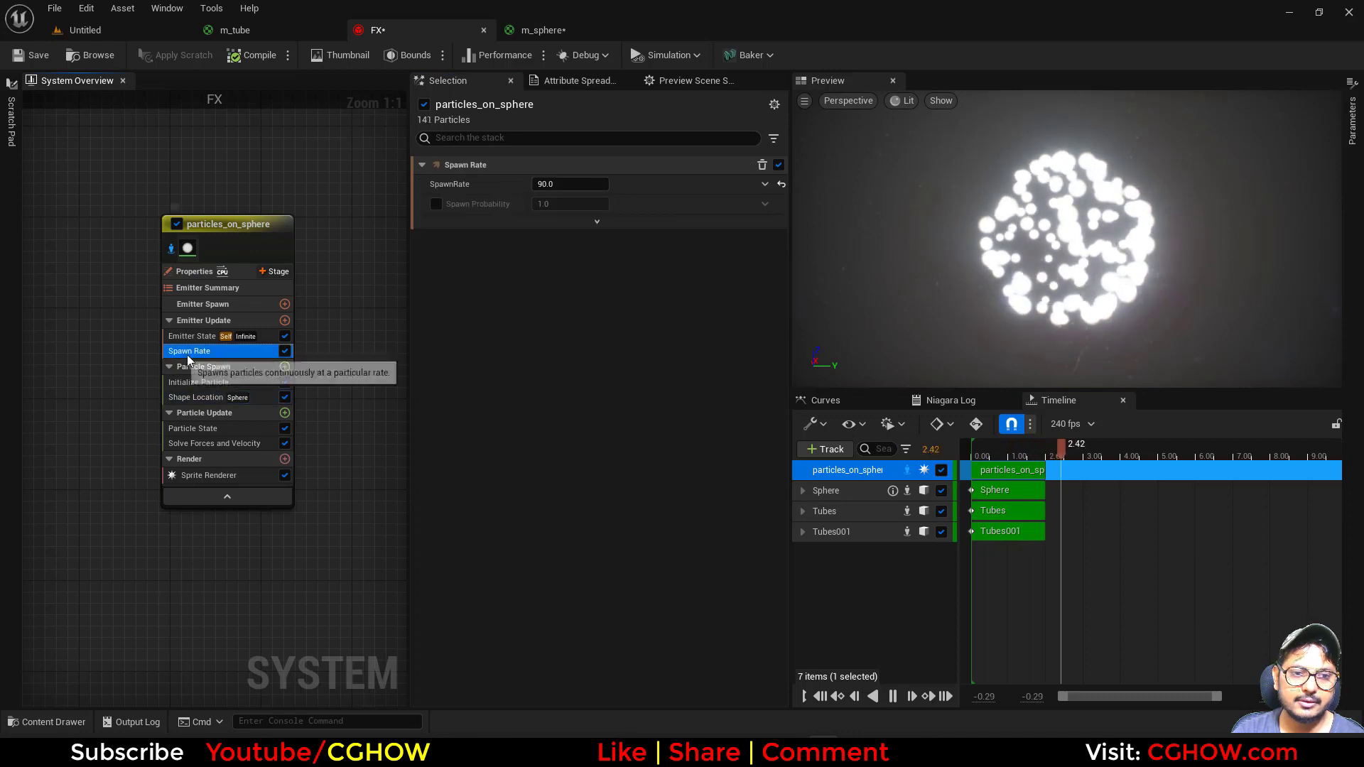
click(191, 336)
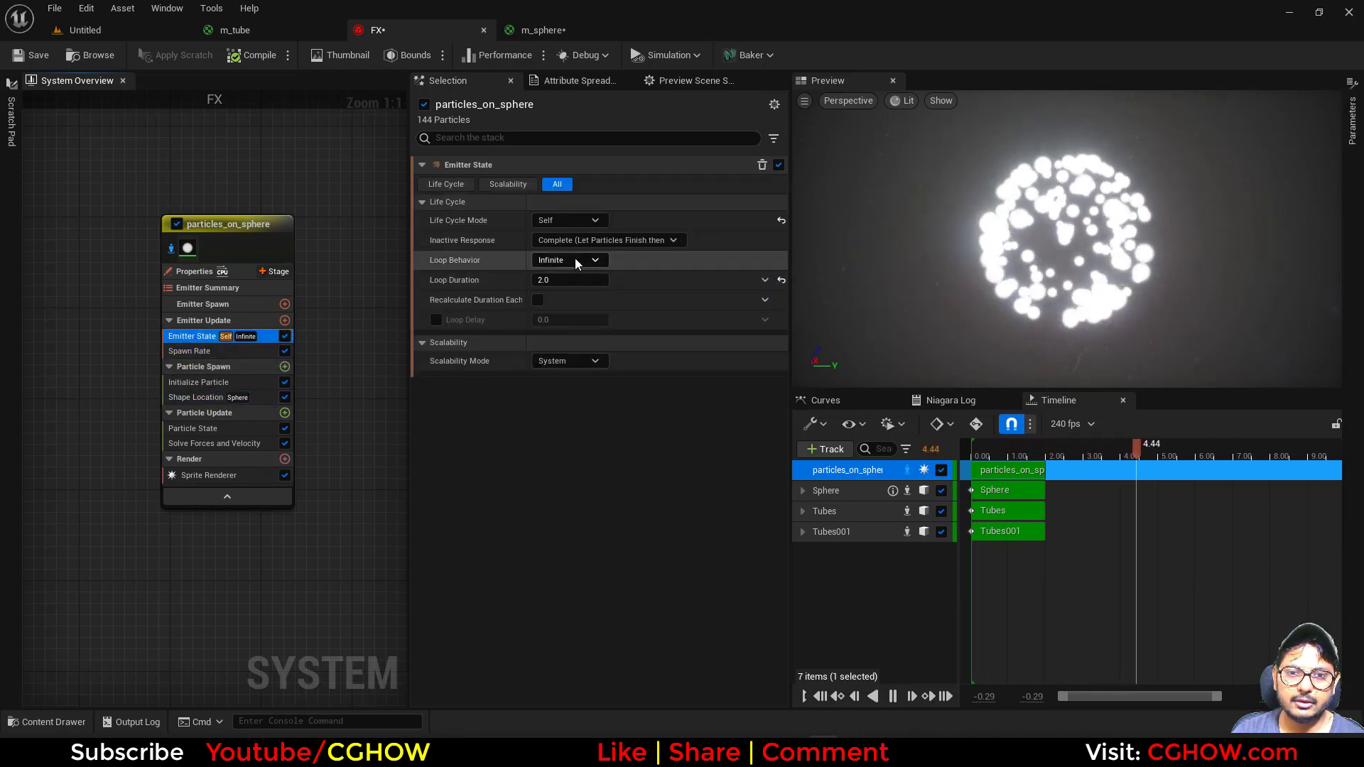
click(572, 260)
click(568, 296)
click(187, 351)
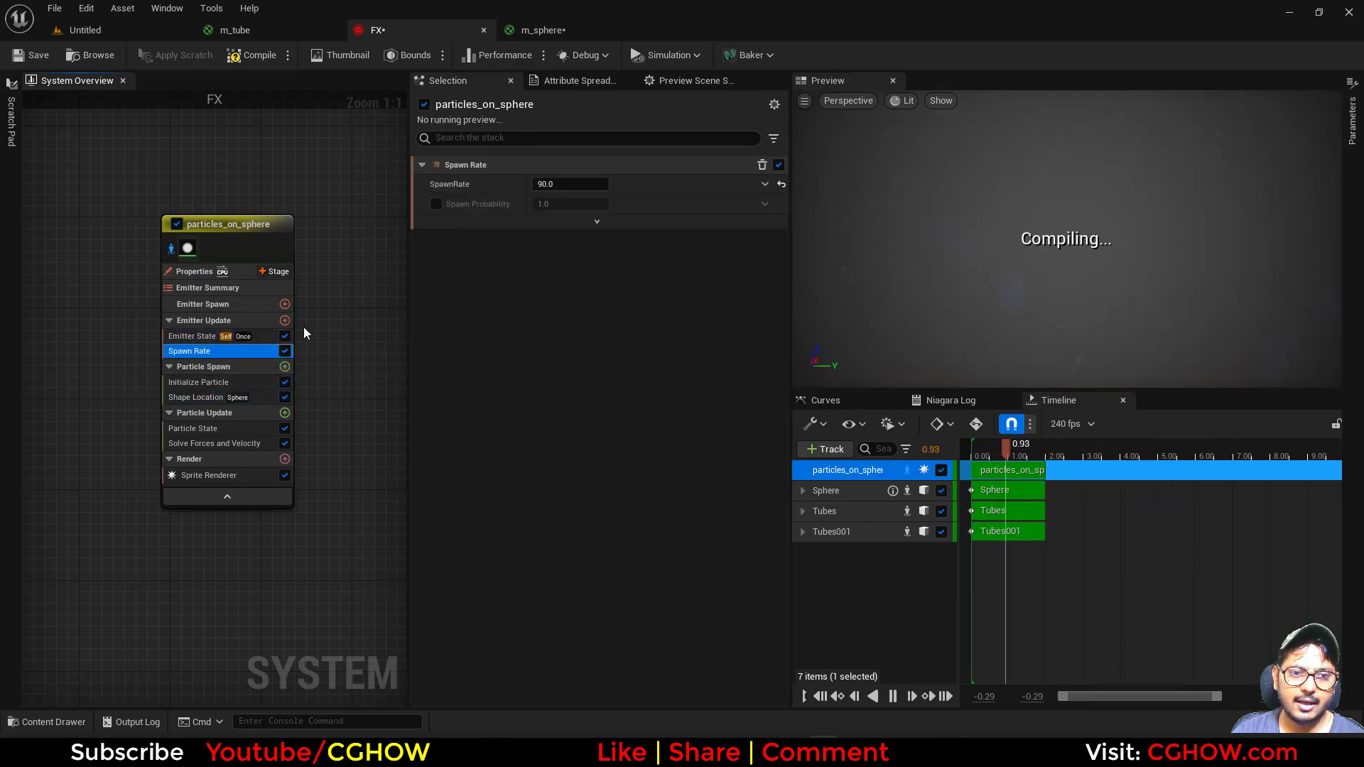
key(Delete)
Add Spawn Burst Instantaneous to Emitter Update with a Spawn Count of 20
click(284, 321)
click(348, 435)
click(569, 184)
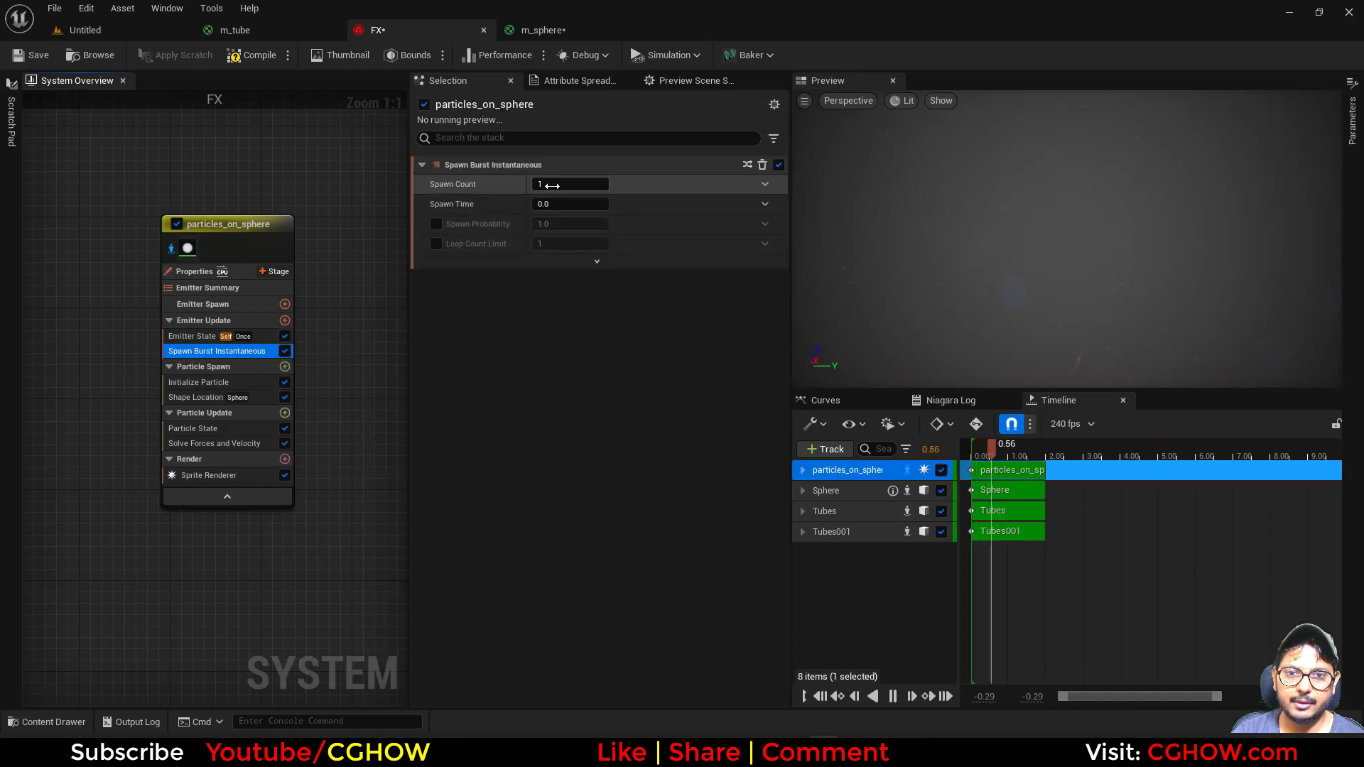
text(20)
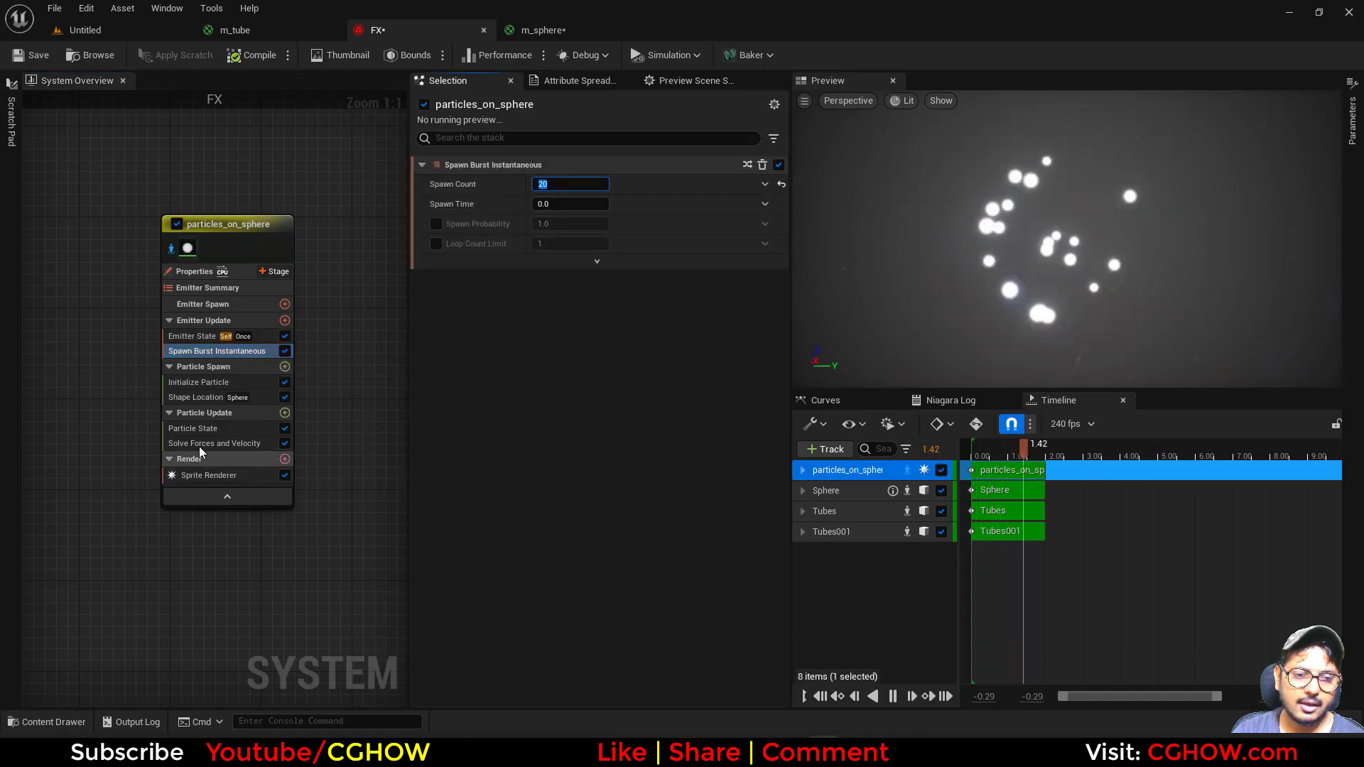
click(201, 400)
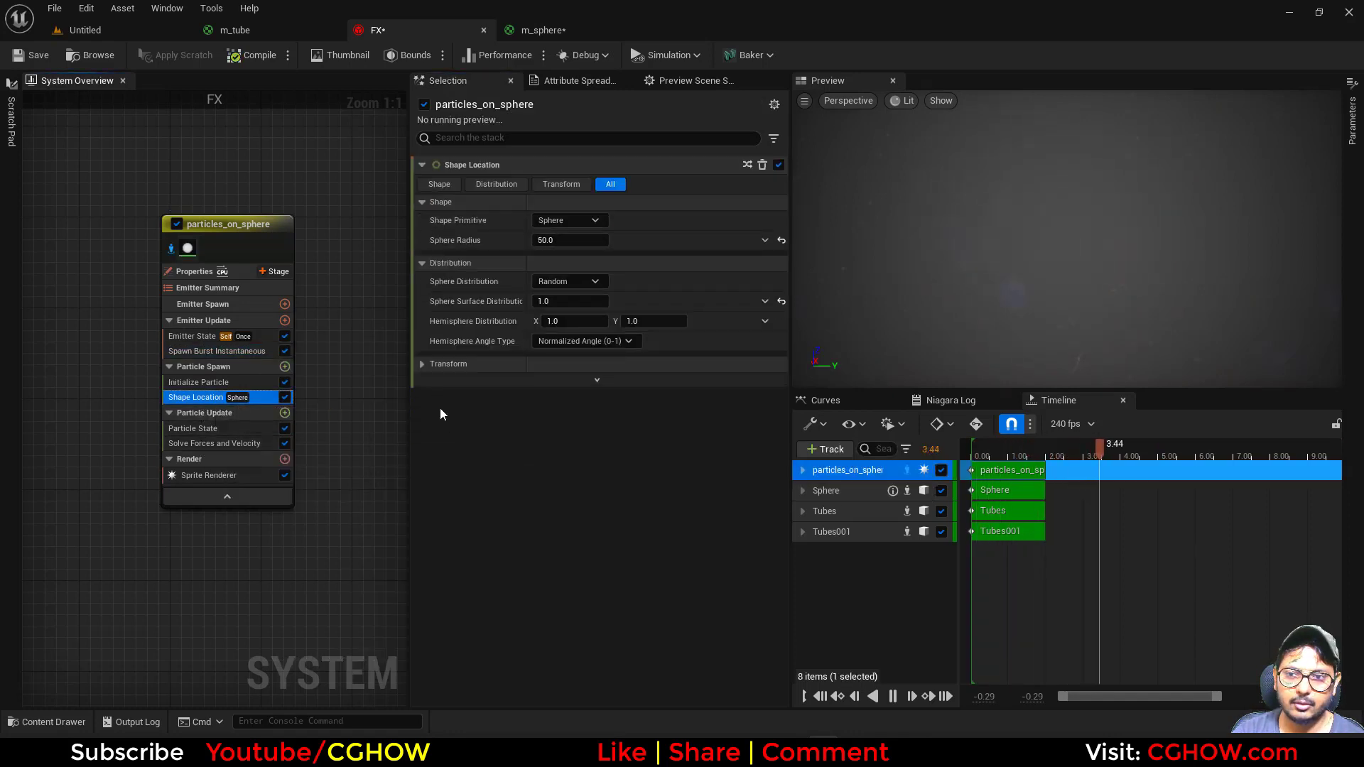
click(193, 429)
Turn off lifetime kill and give the Sprite Renderer Custom Facing Vector and Custom Alignment
click(538, 184)
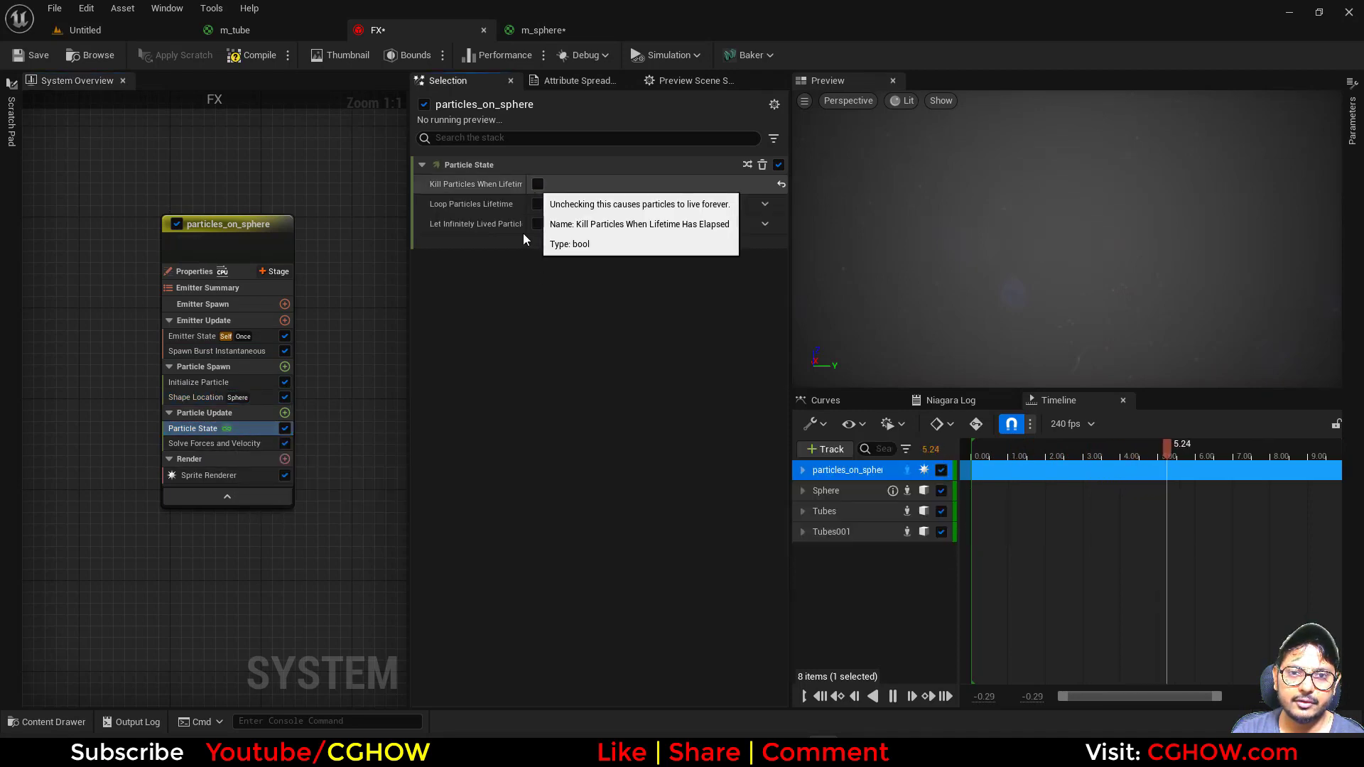
click(257, 473)
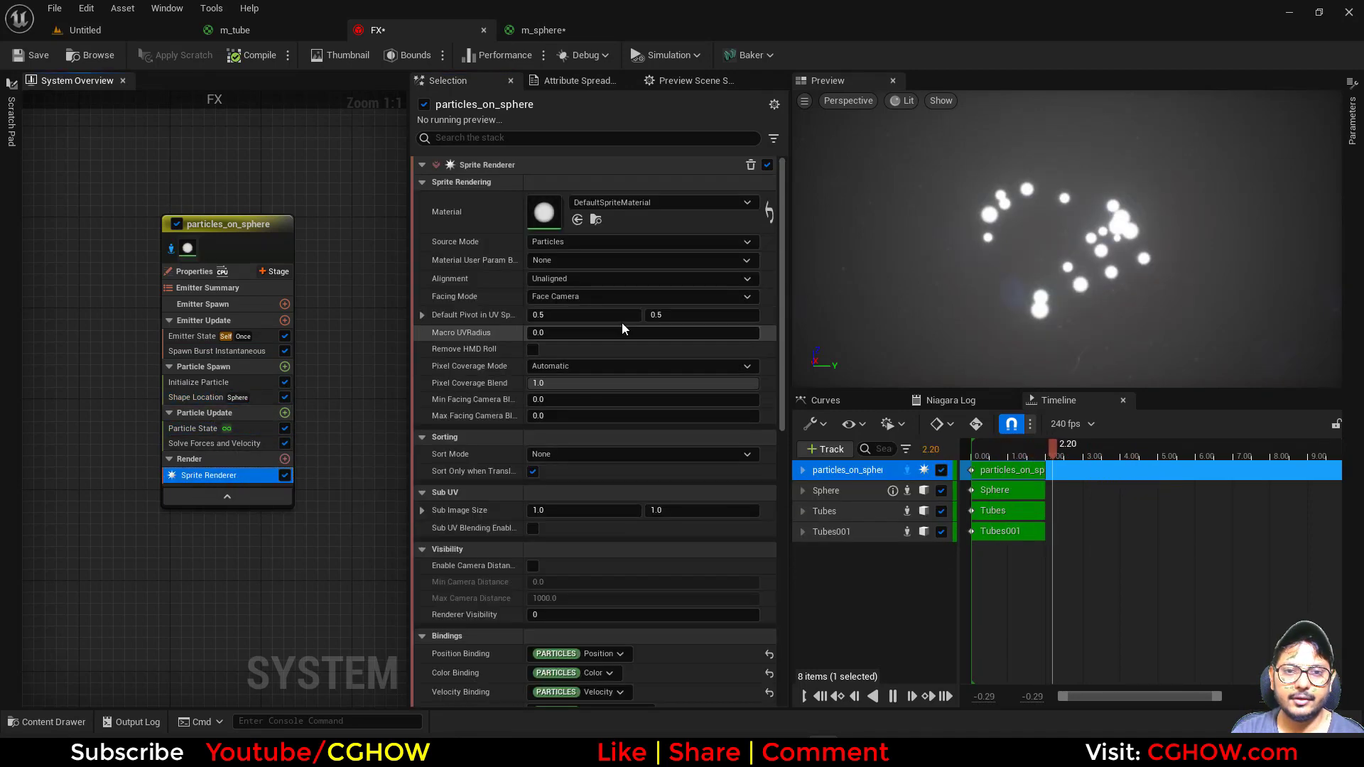
click(574, 280)
click(583, 320)
click(581, 282)
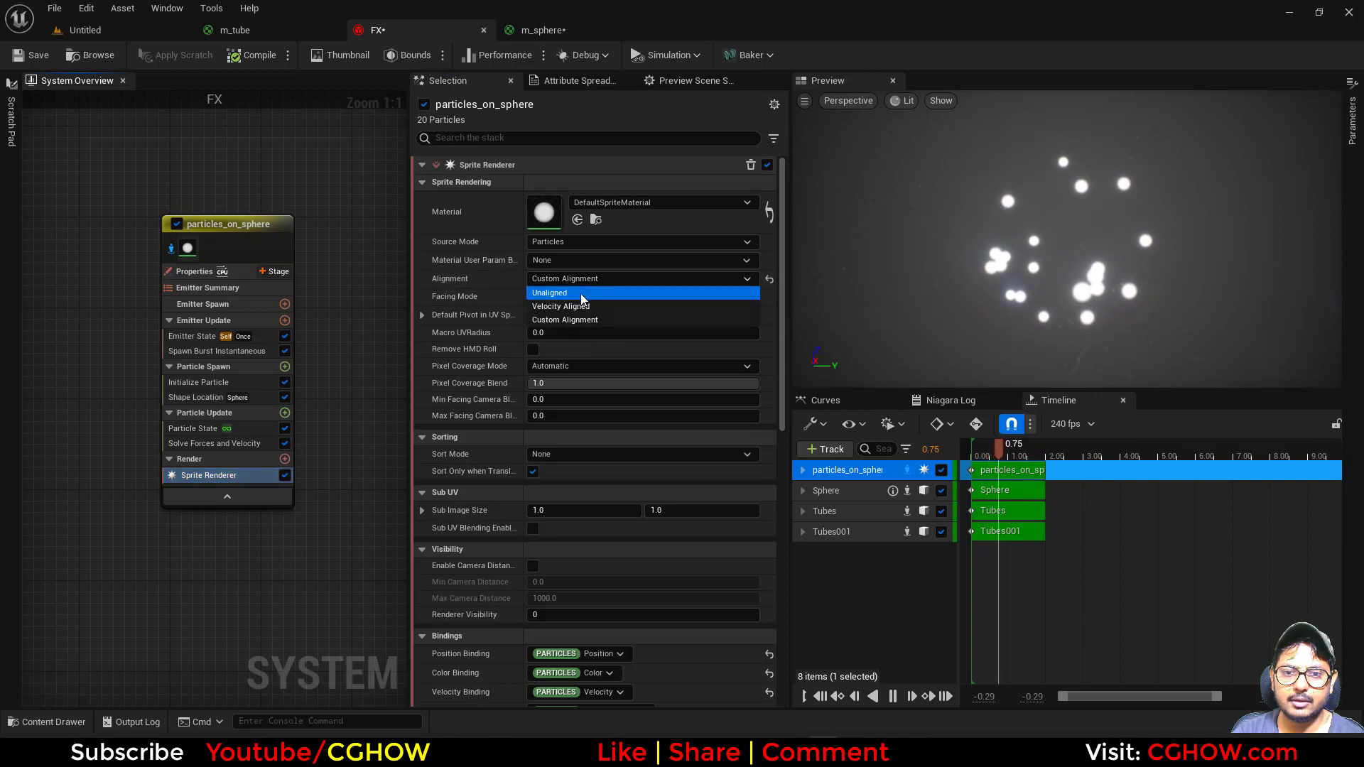
click(581, 292)
click(581, 294)
click(589, 339)
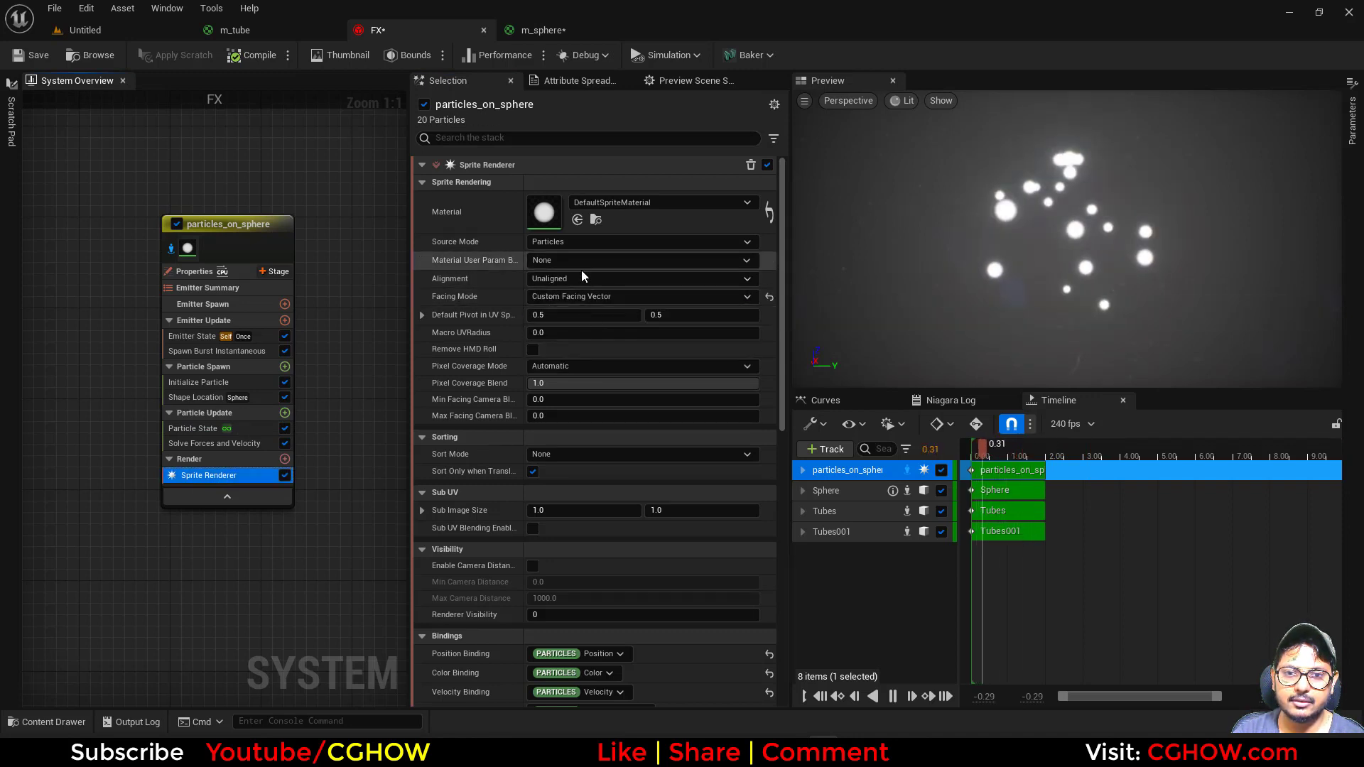
click(581, 279)
click(582, 307)
click(575, 279)
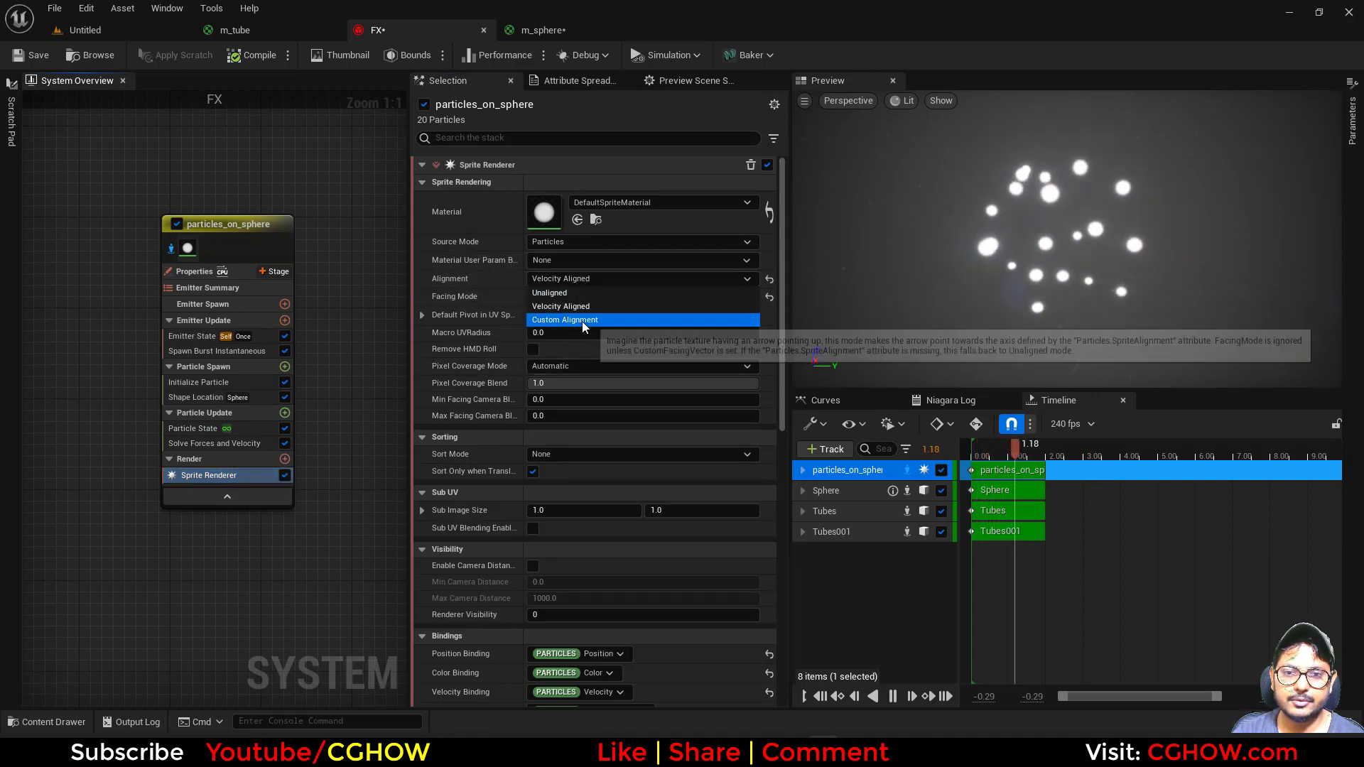
click(582, 320)
Add Align Sprite to Mesh Orientation and Update Mesh Orientation set to Orient to Position
click(284, 413)
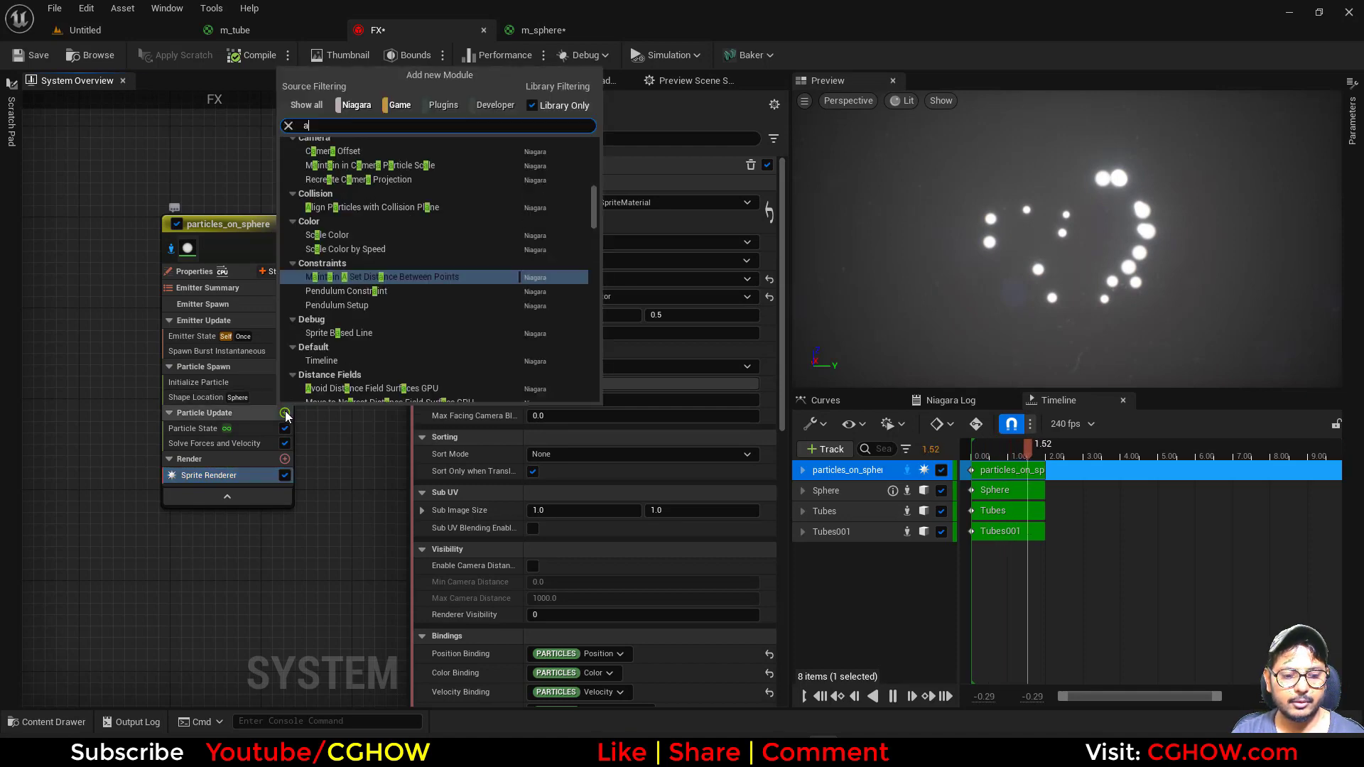
text(alig)
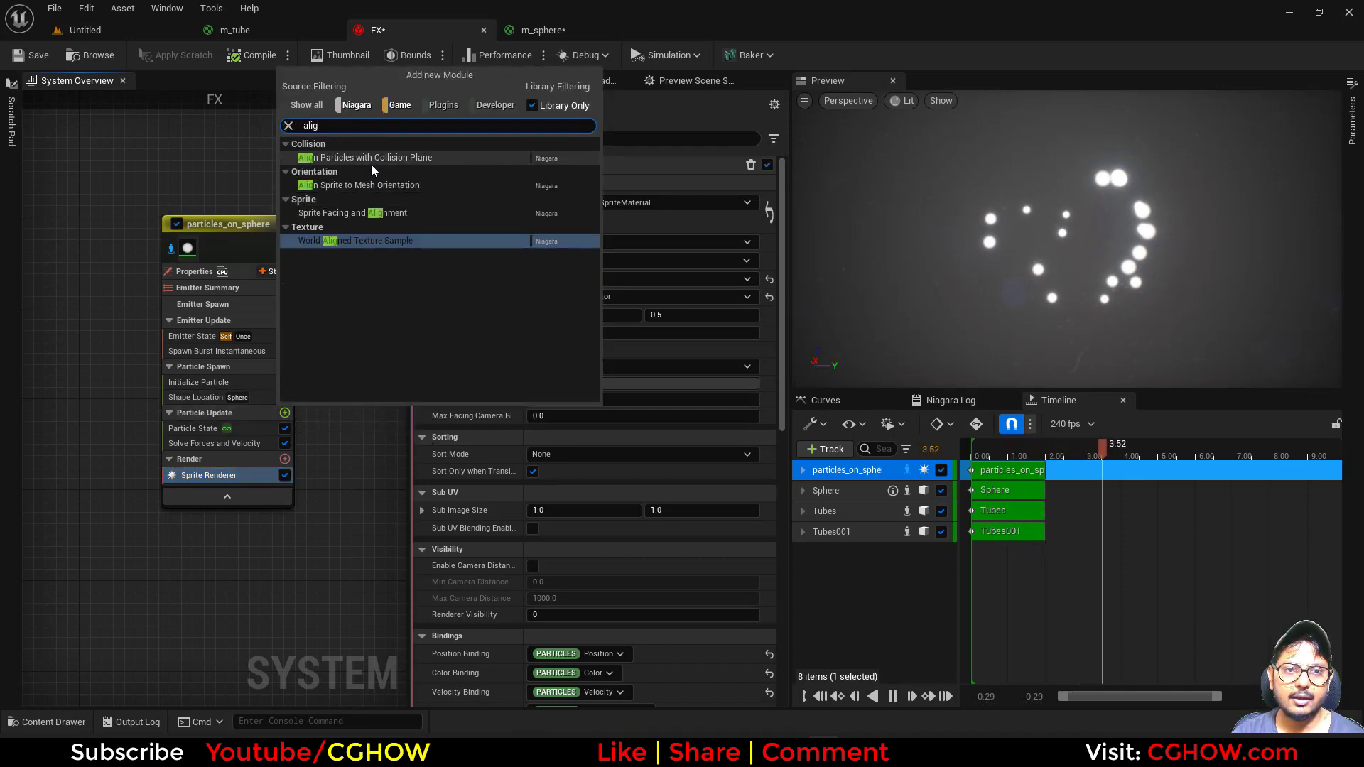
click(399, 186)
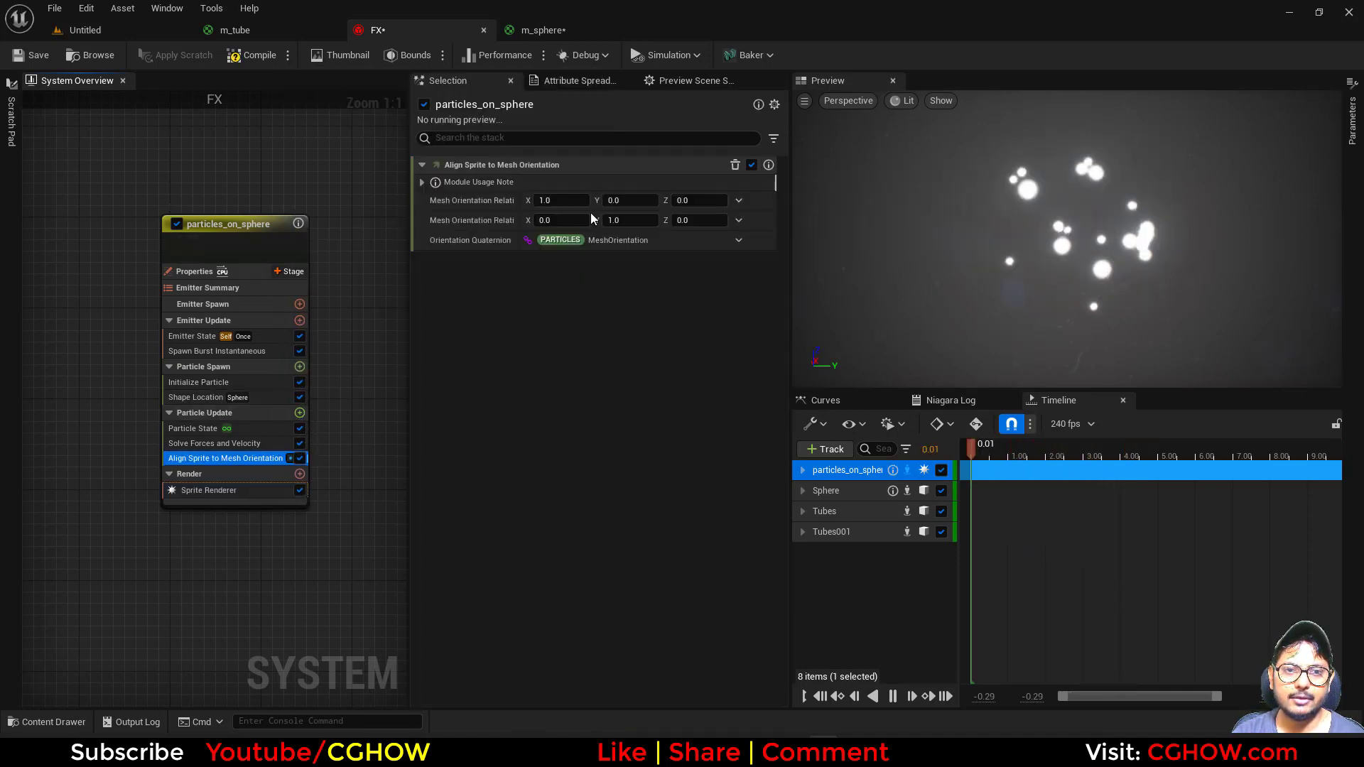
click(304, 413)
text(up)
click(387, 161)
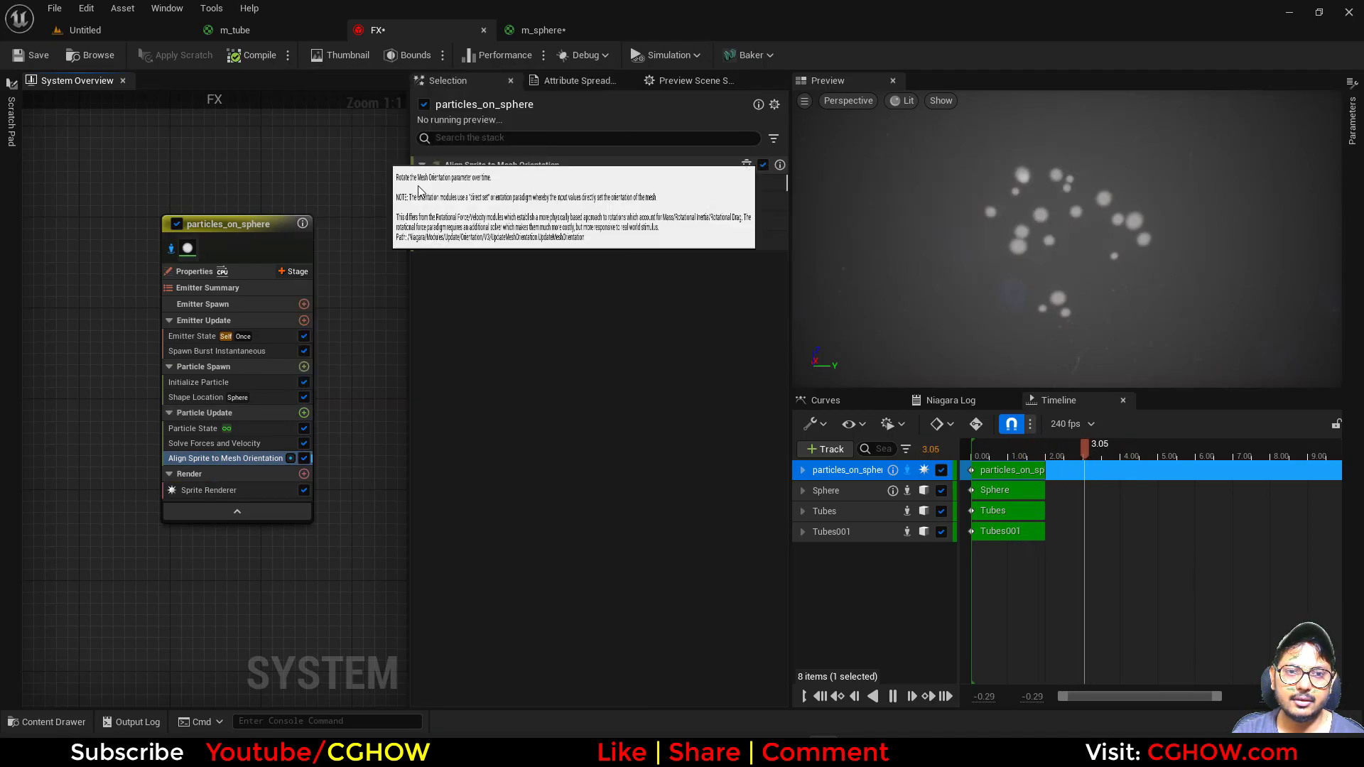
click(560, 183)
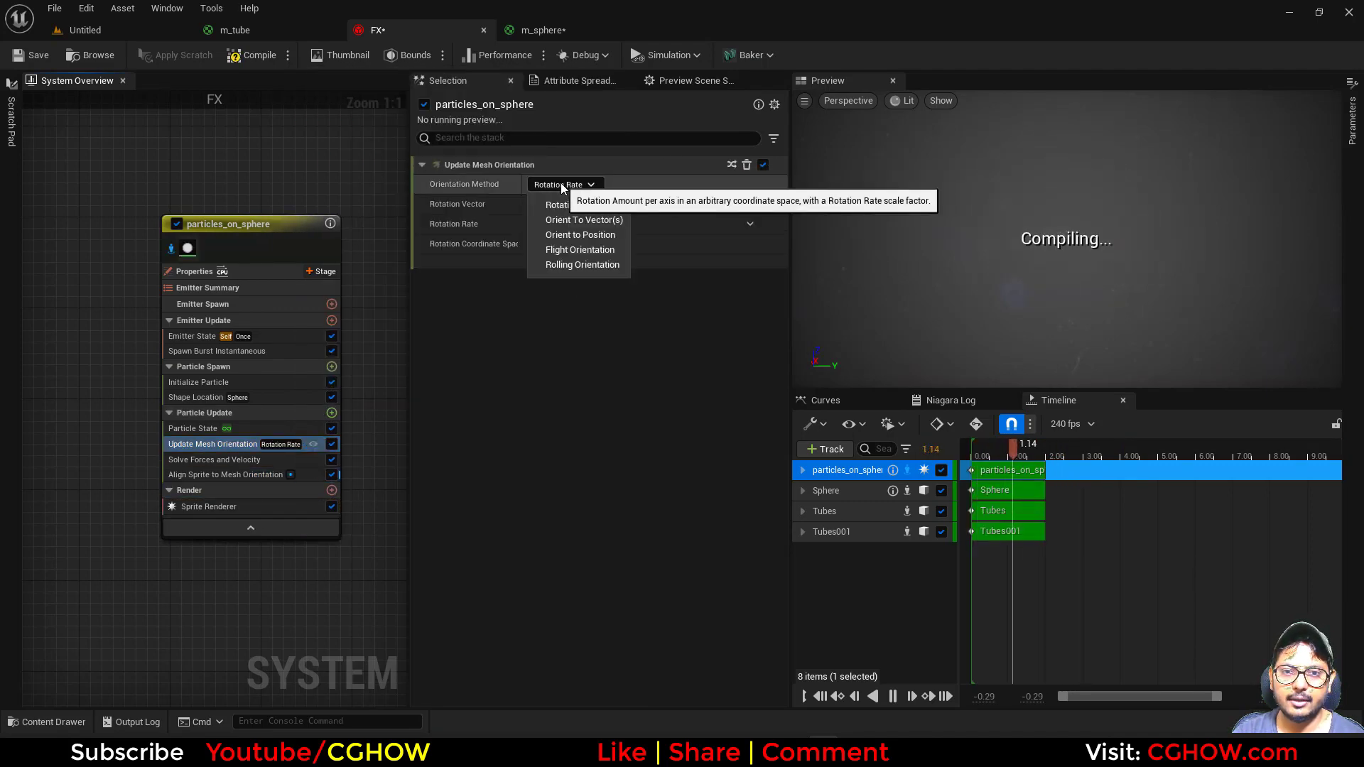
click(585, 235)
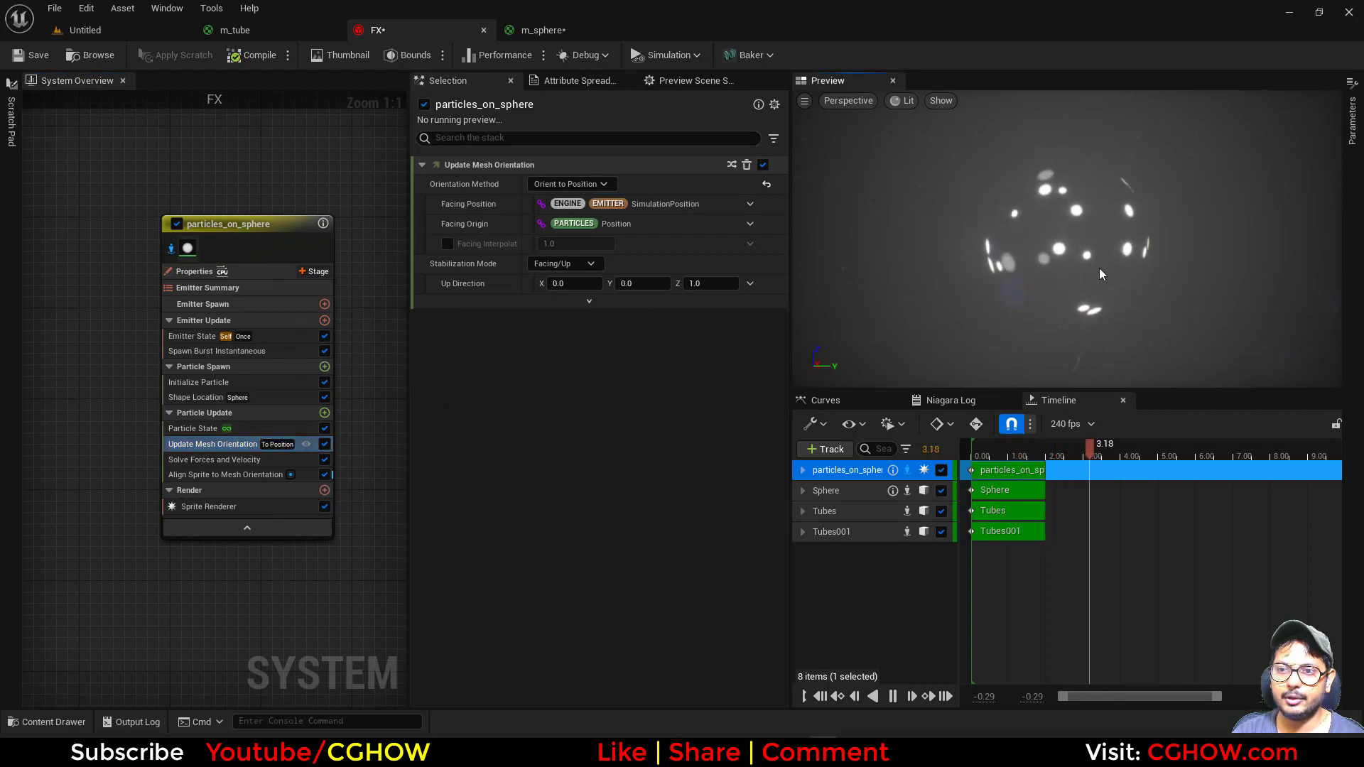
Add a Vortex Velocity module with Velocity Amount driven by a random range float
click(324, 414)
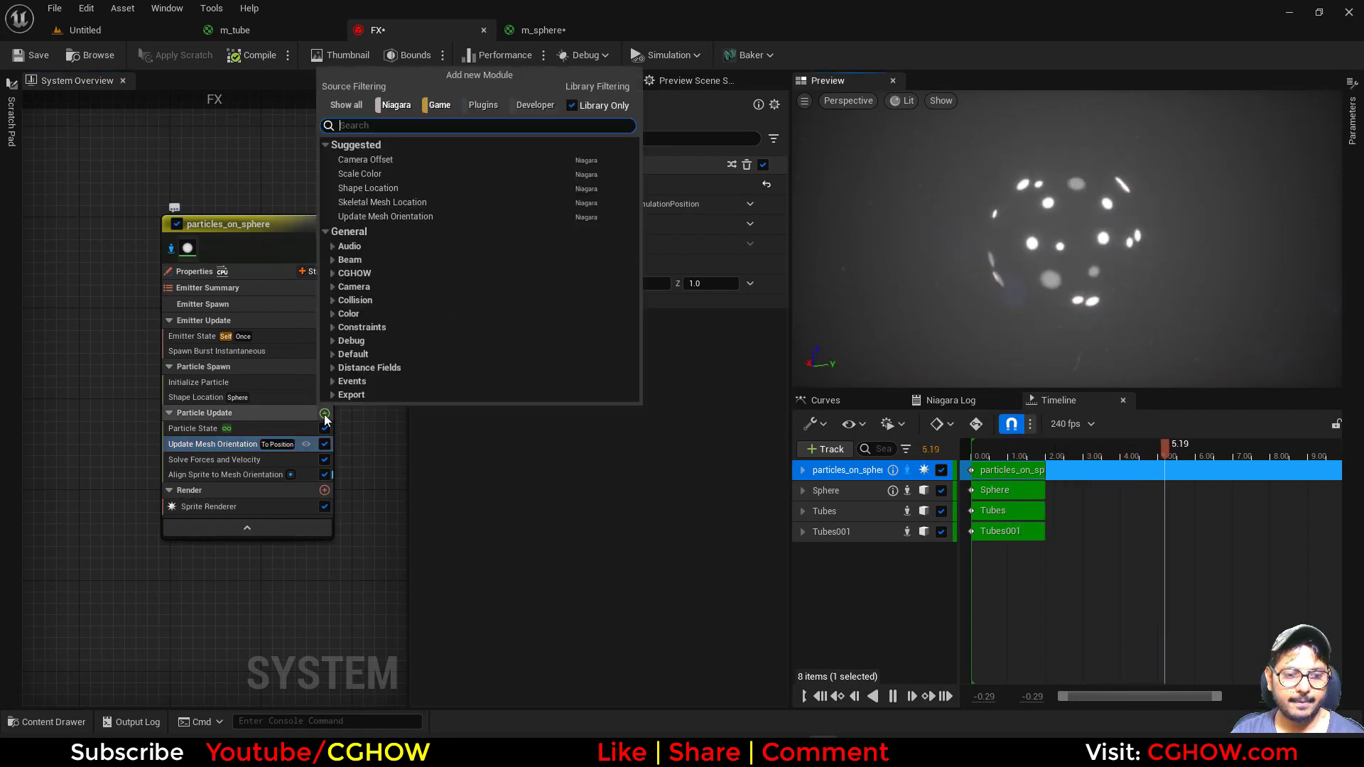
text(vor)
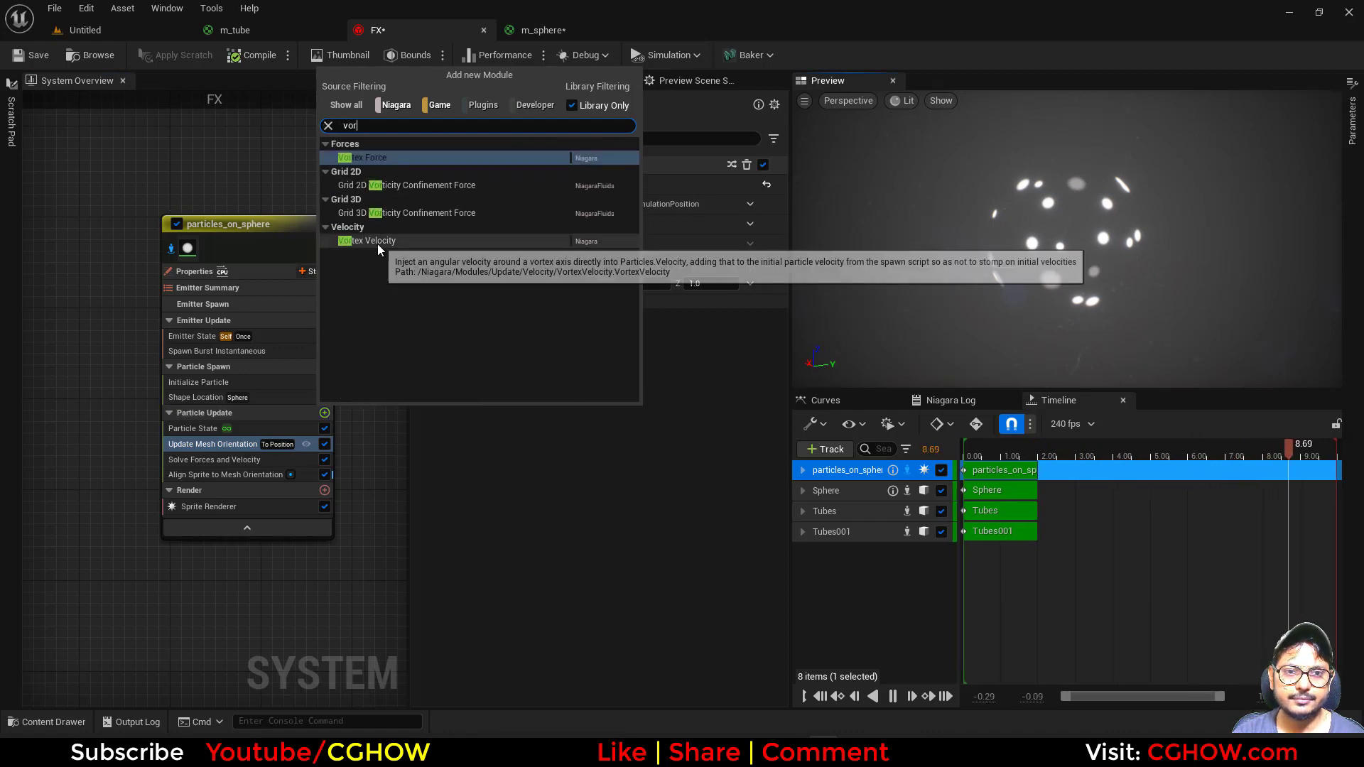
click(367, 241)
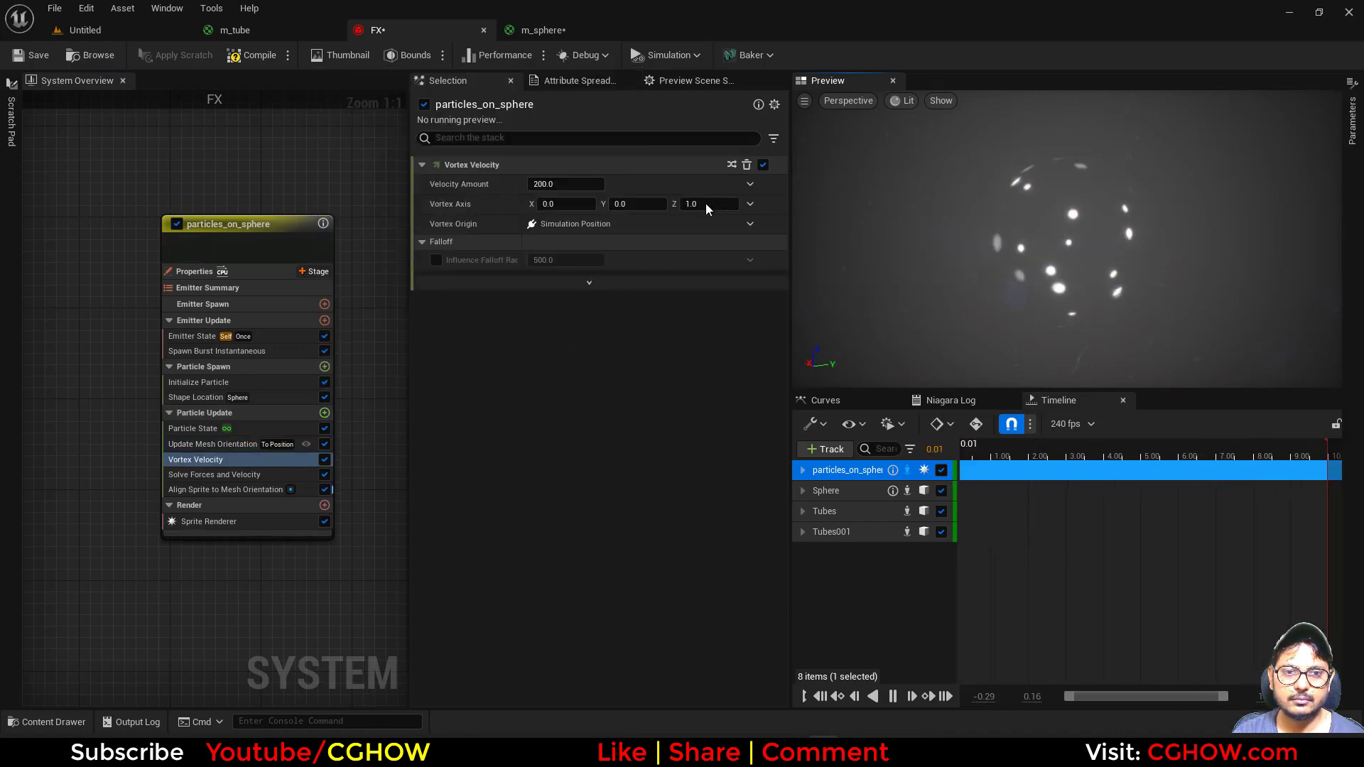
click(751, 186)
text(uni)
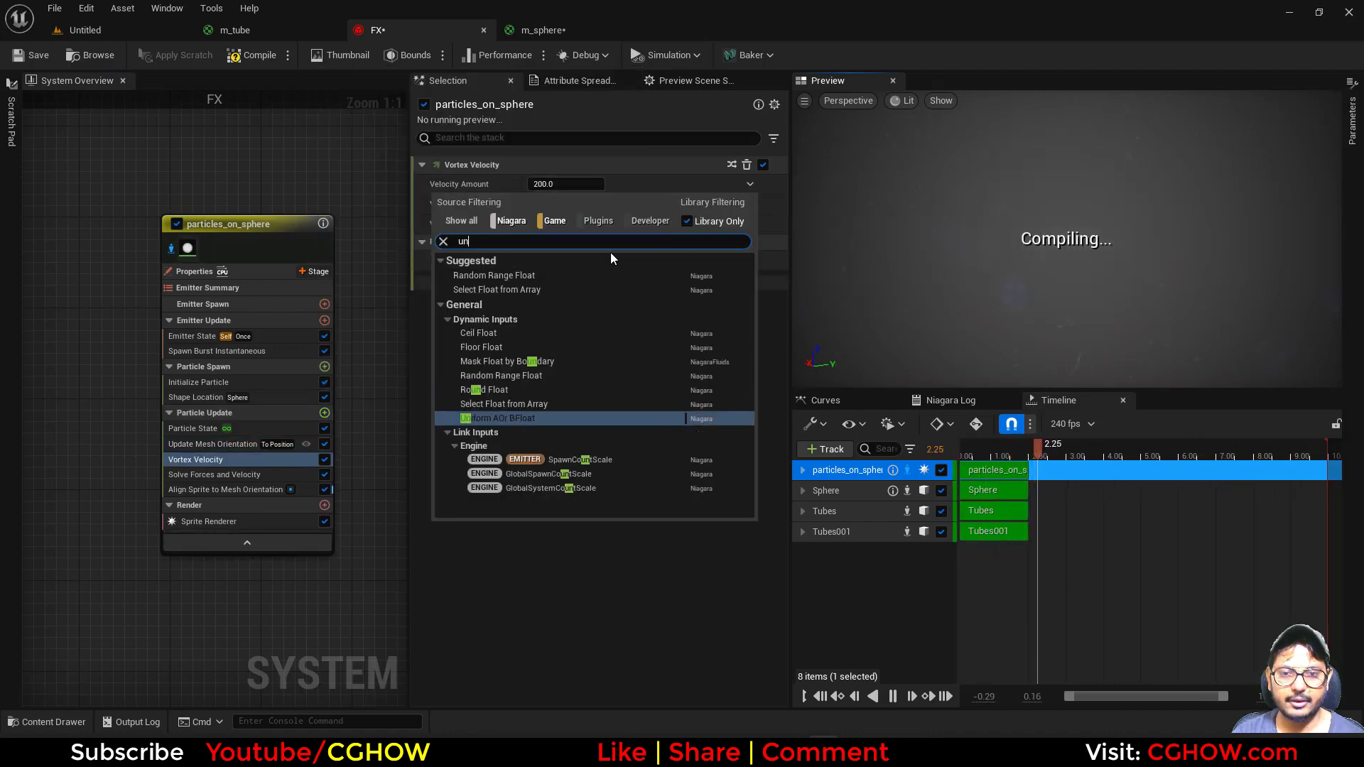
click(527, 276)
click(575, 224)
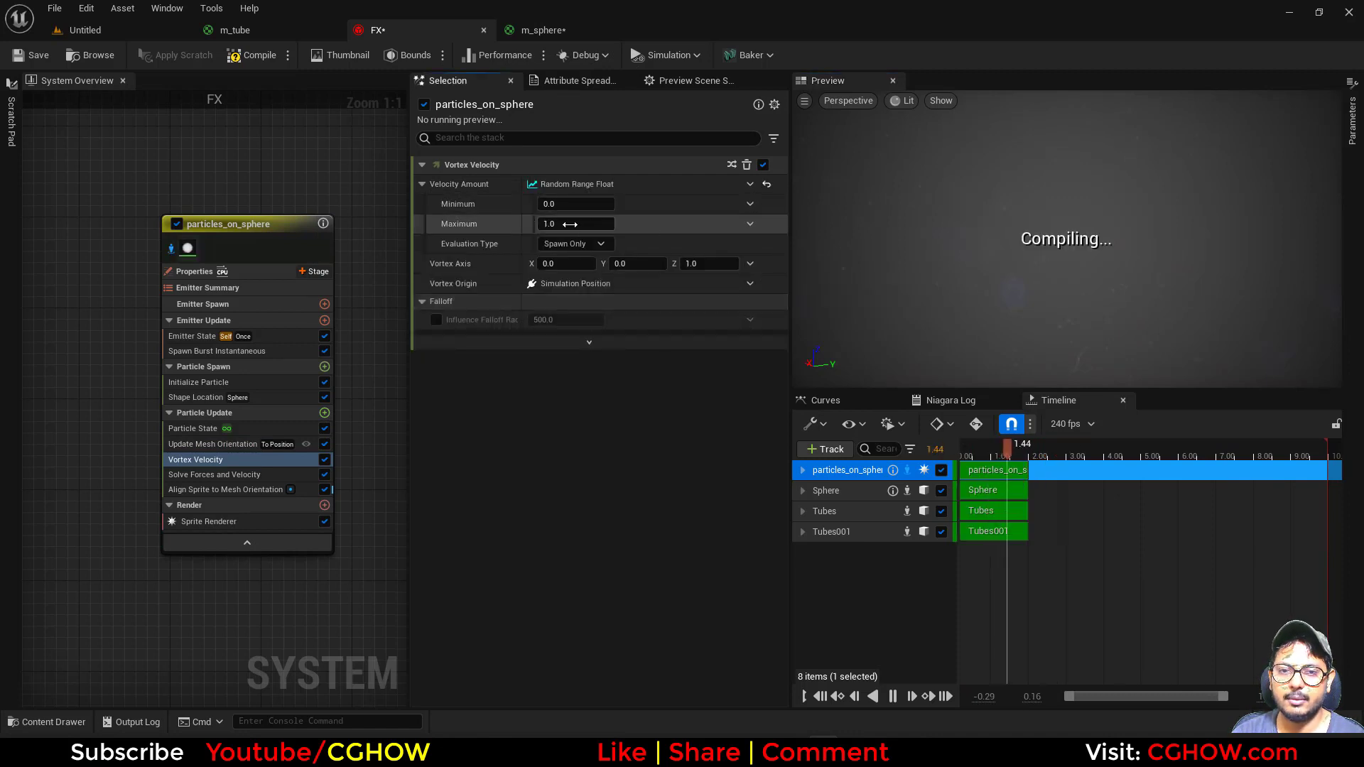
text(200)
click(570, 204)
text(-100)
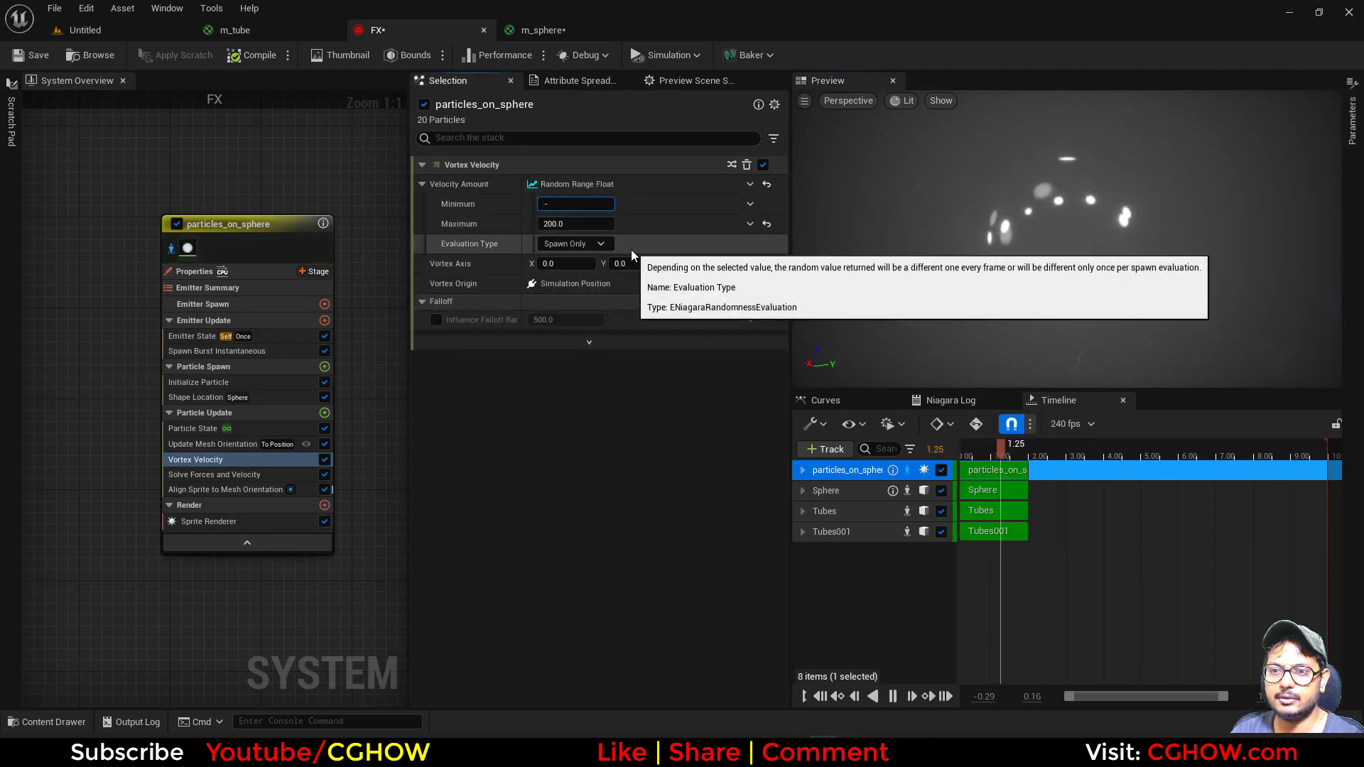
Drive the Vortex Axis with a random range vector from -1 to 1
click(750, 263)
text(uni)
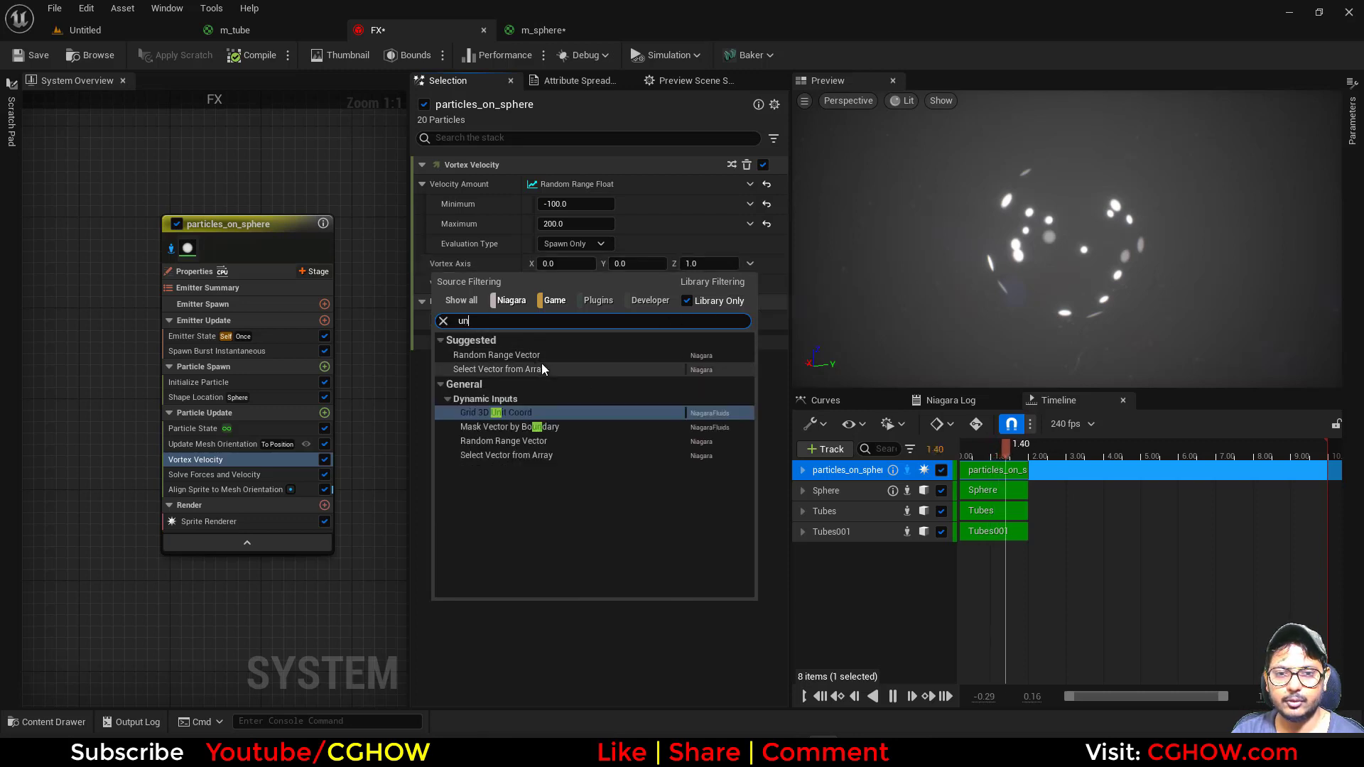
click(529, 355)
click(704, 283)
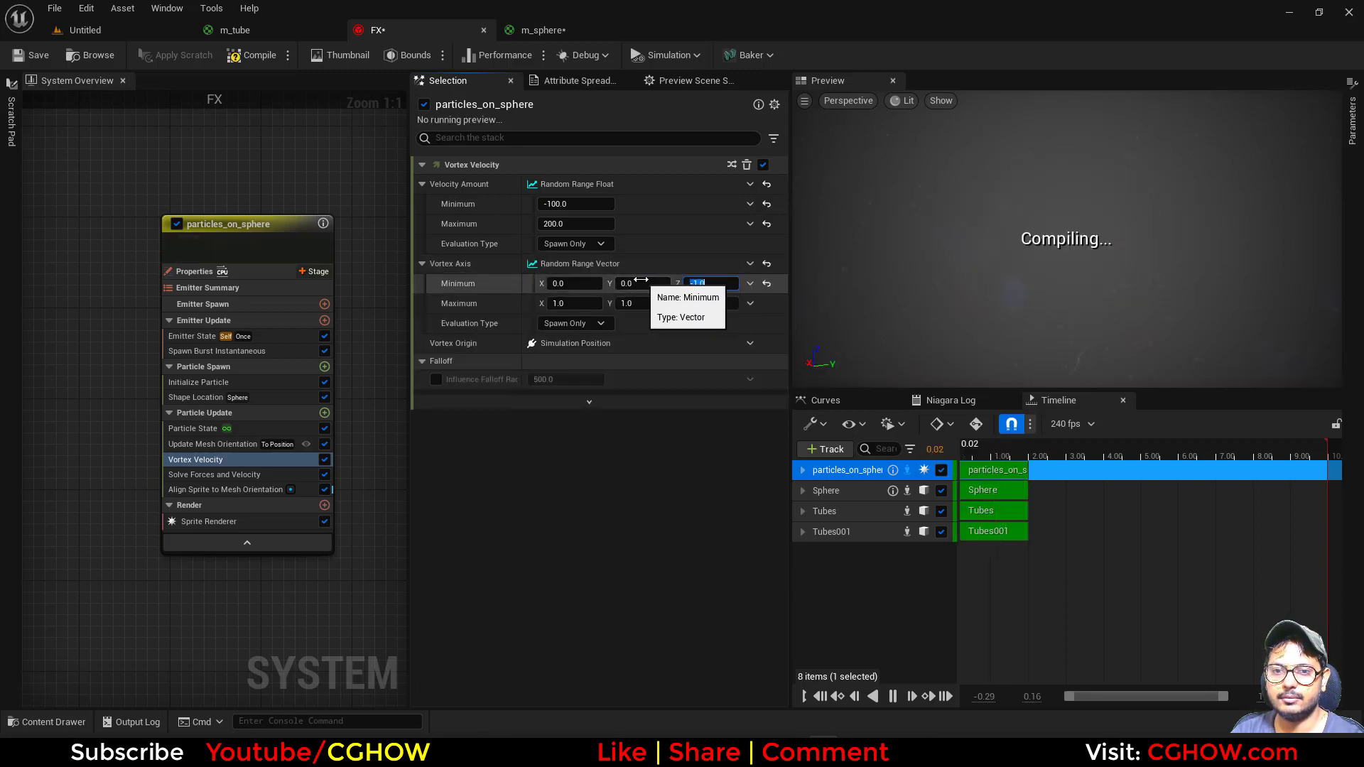
text(-1)
Set the velocity amount range to -2000 to 2000 and preview the whole system
click(575, 223)
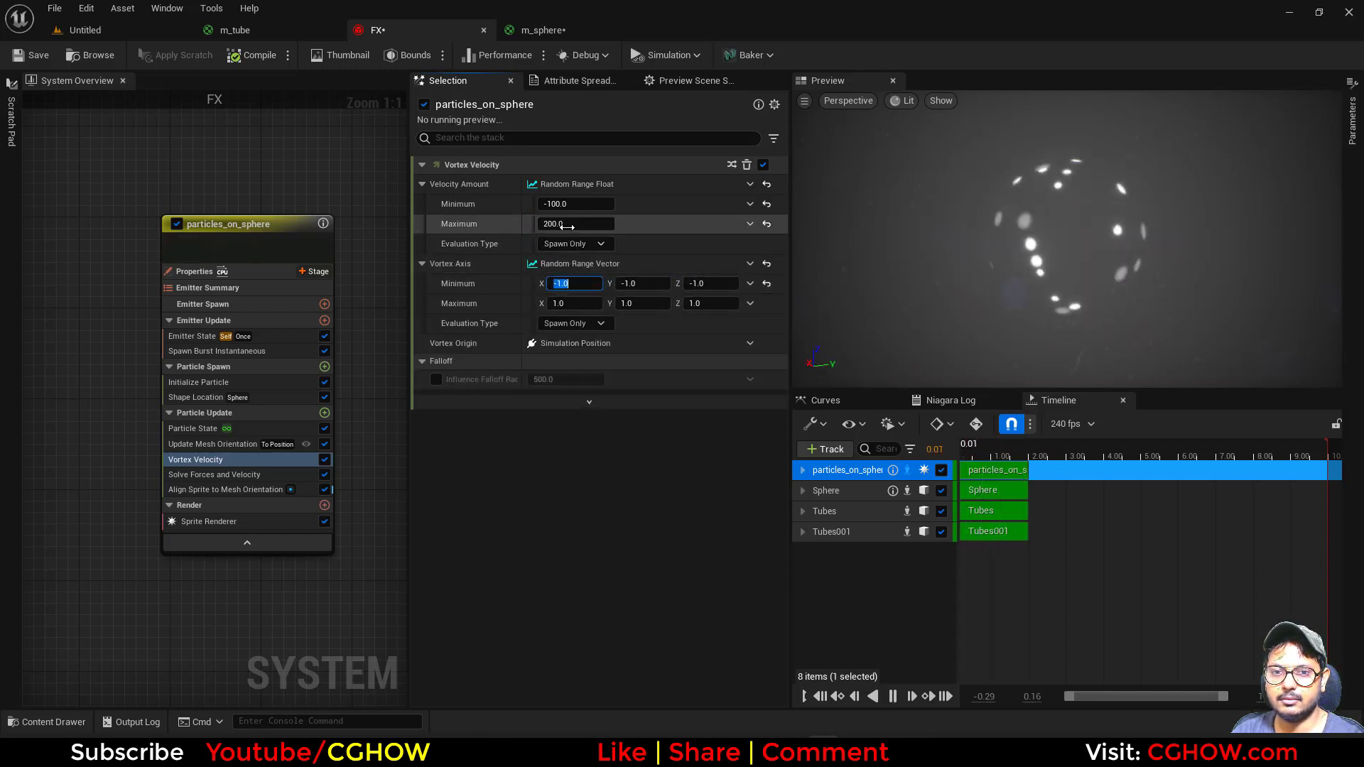
text(5-500)
key(Return)
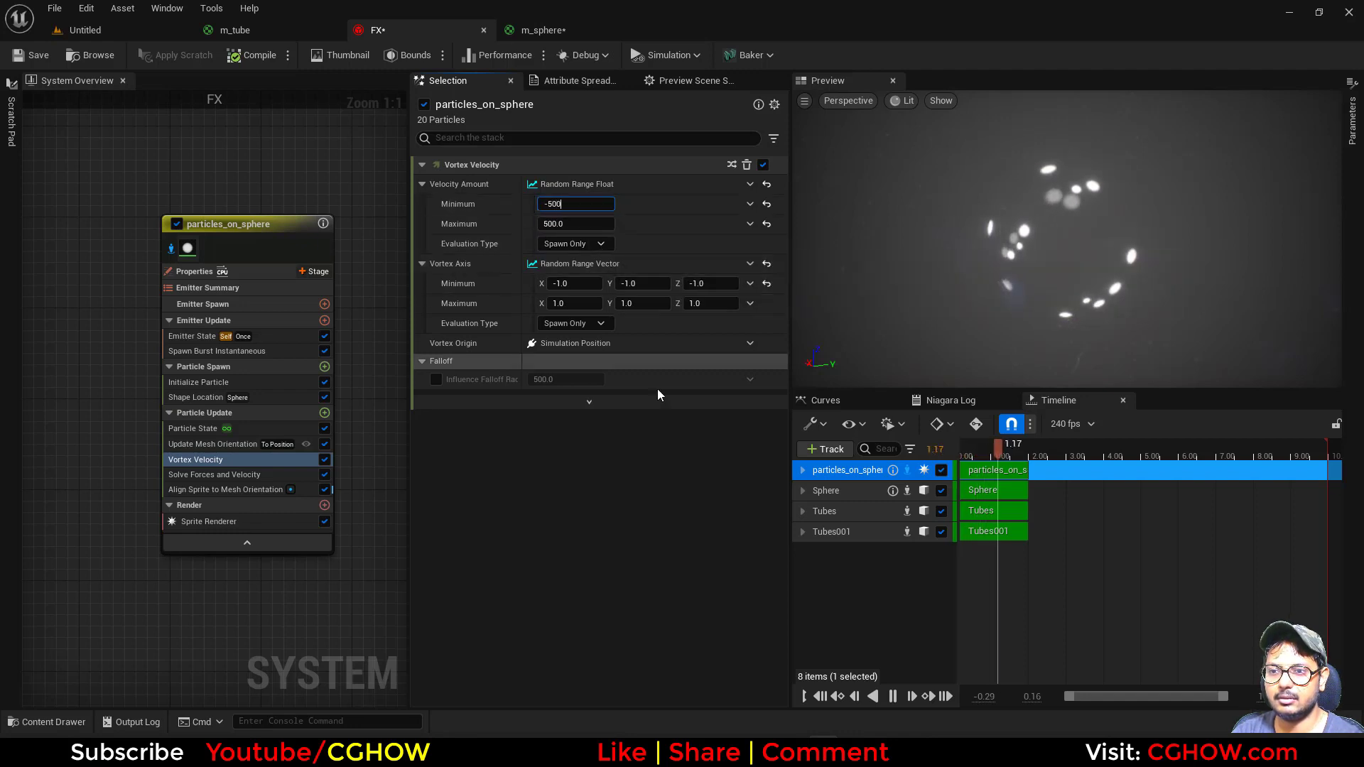
click(577, 224)
text(2)
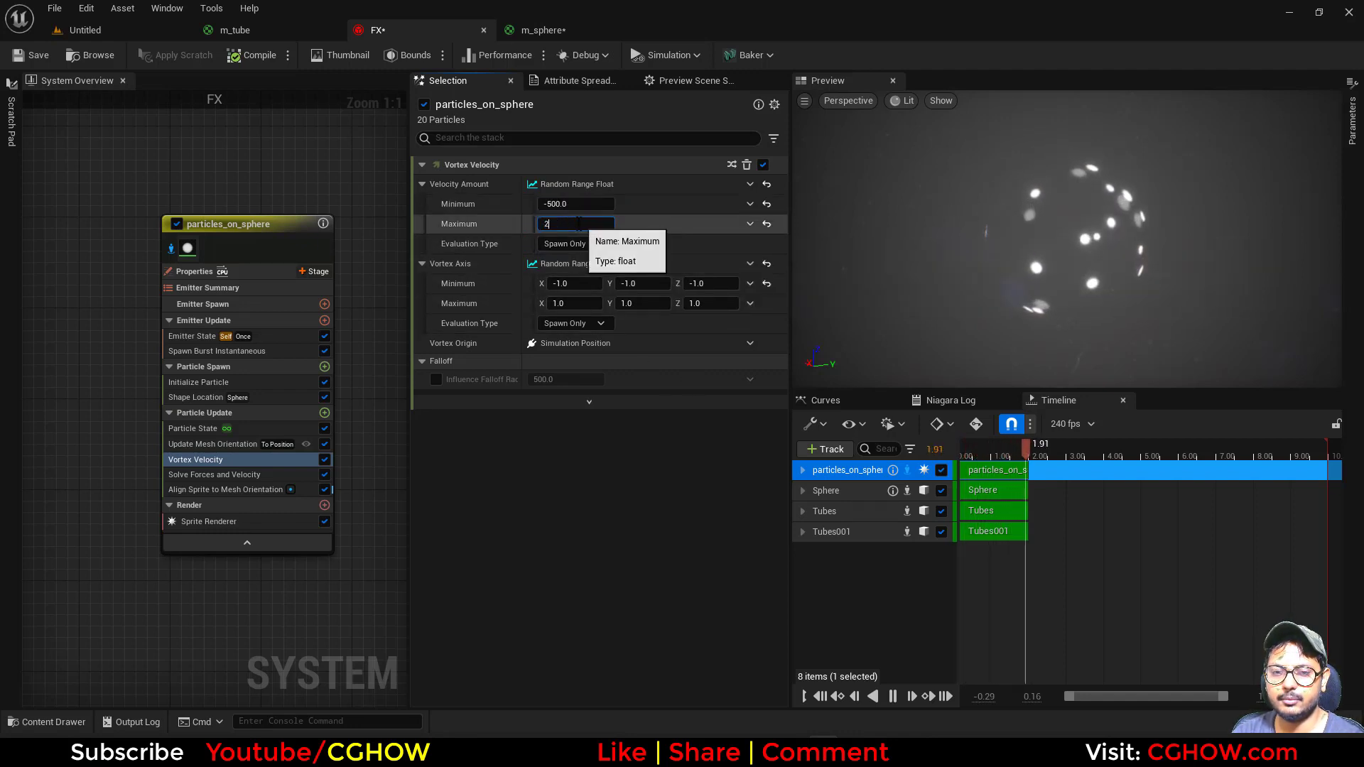
text(000)
click(576, 206)
text(-2000)
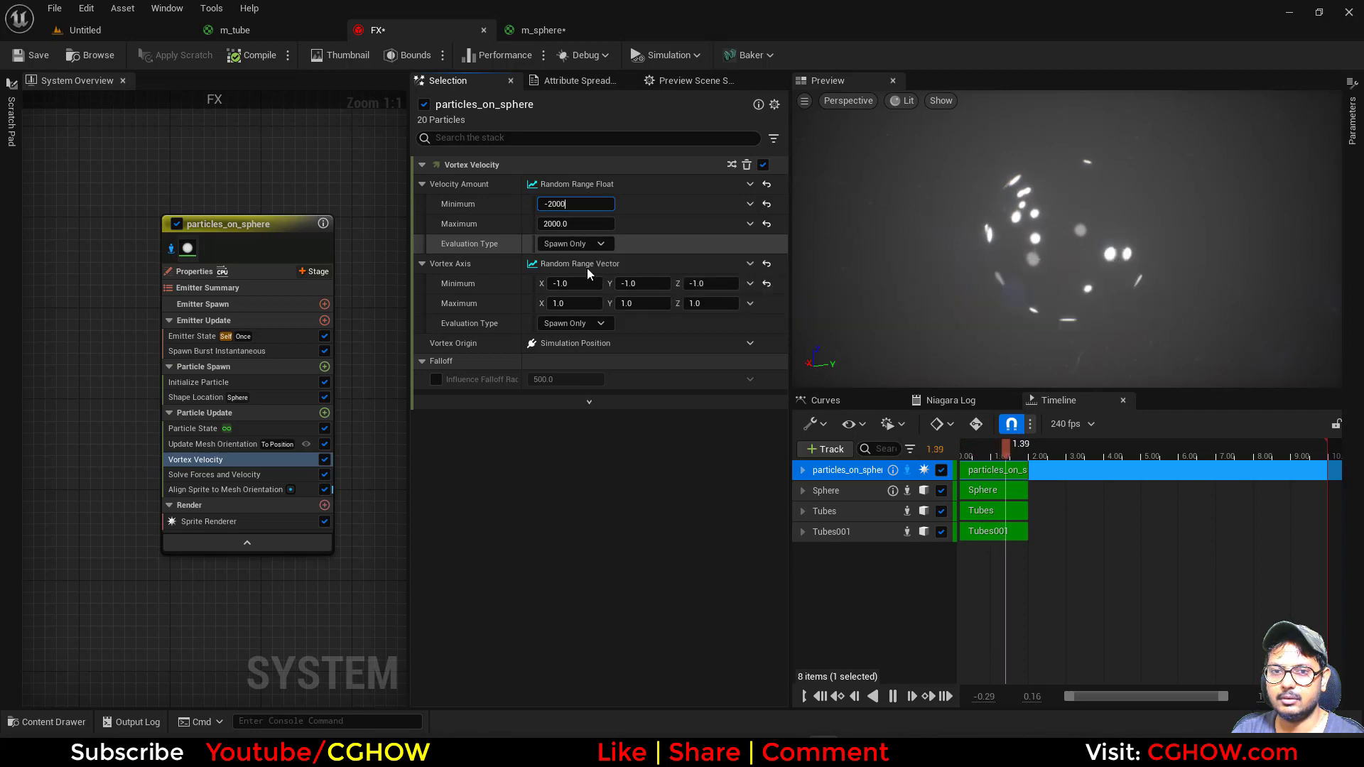
key(Return)
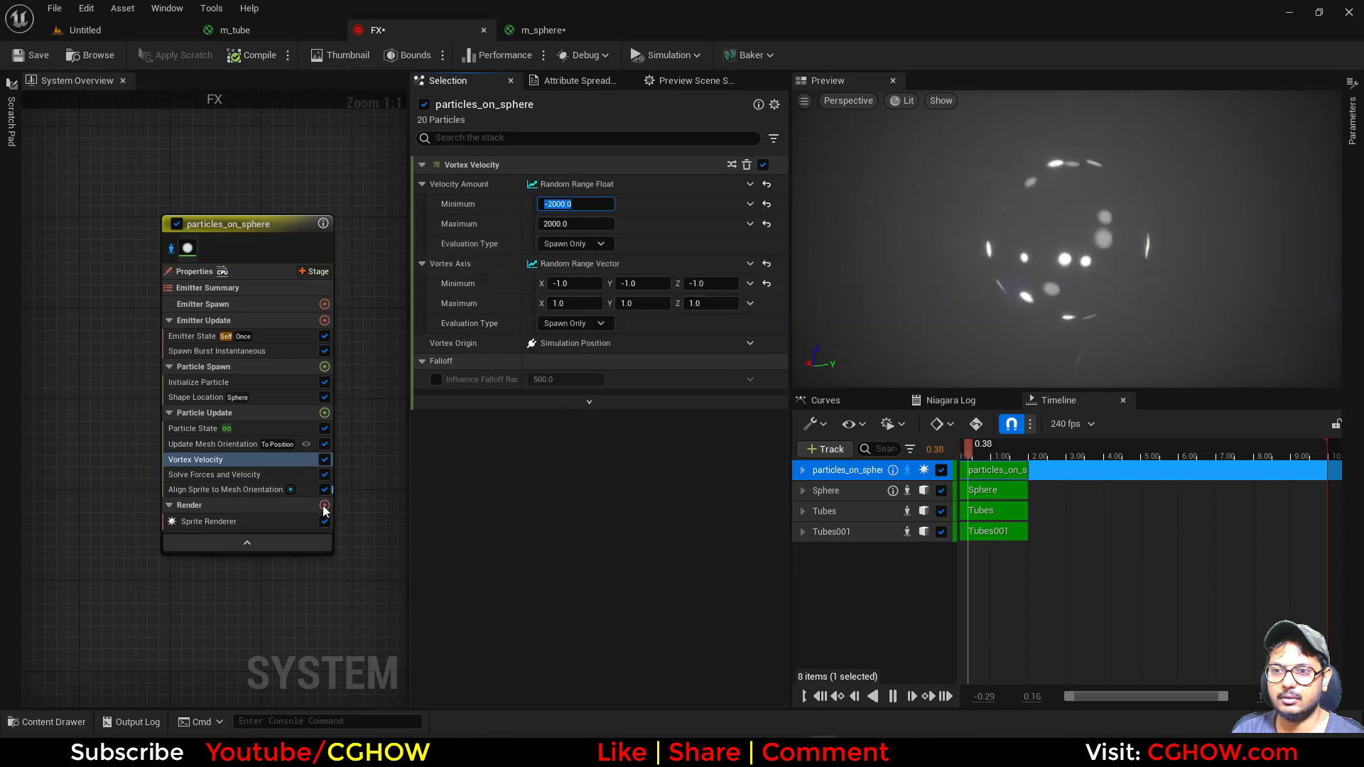
click(171, 250)
Try Shape Location sphere radii of 100, 80 and 60, settling on 55
click(213, 397)
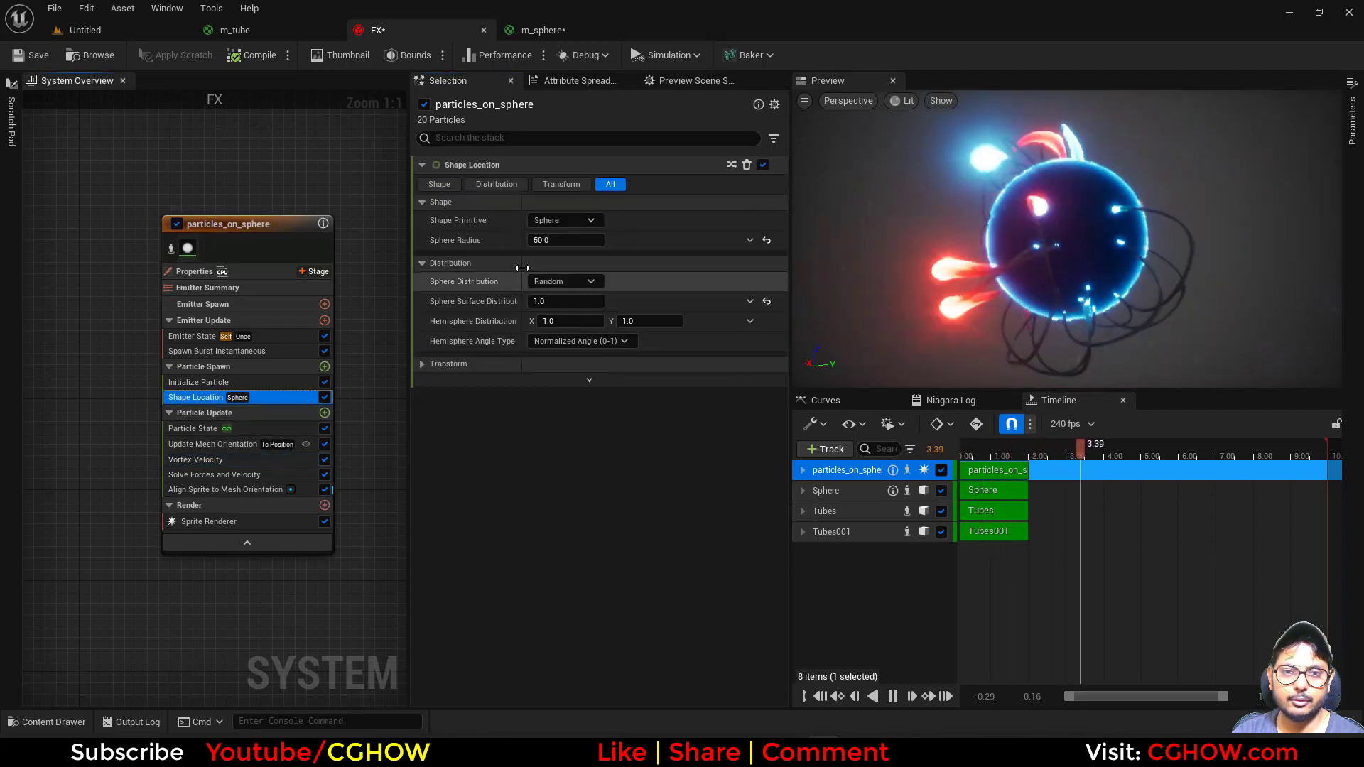
click(566, 240)
text(100)
key(Return)
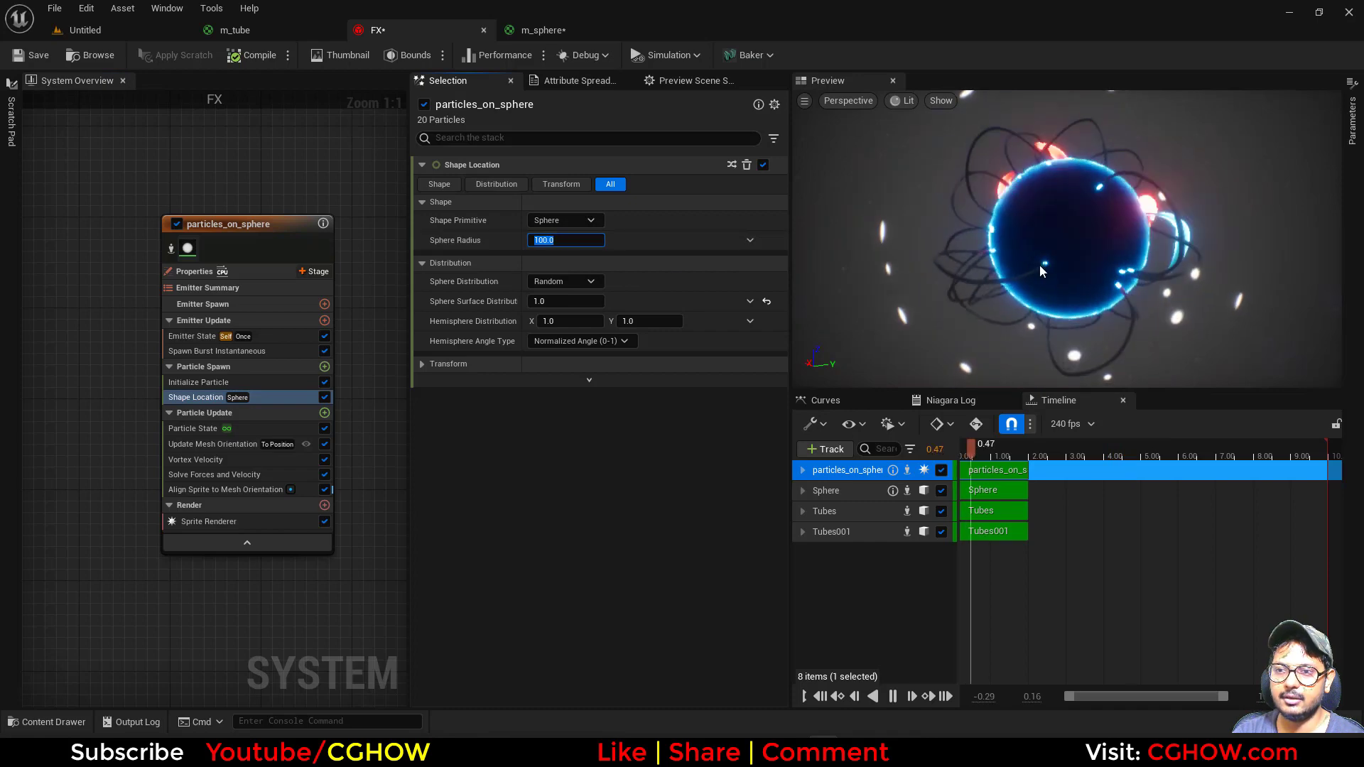
click(566, 240)
text(80)
key(Return)
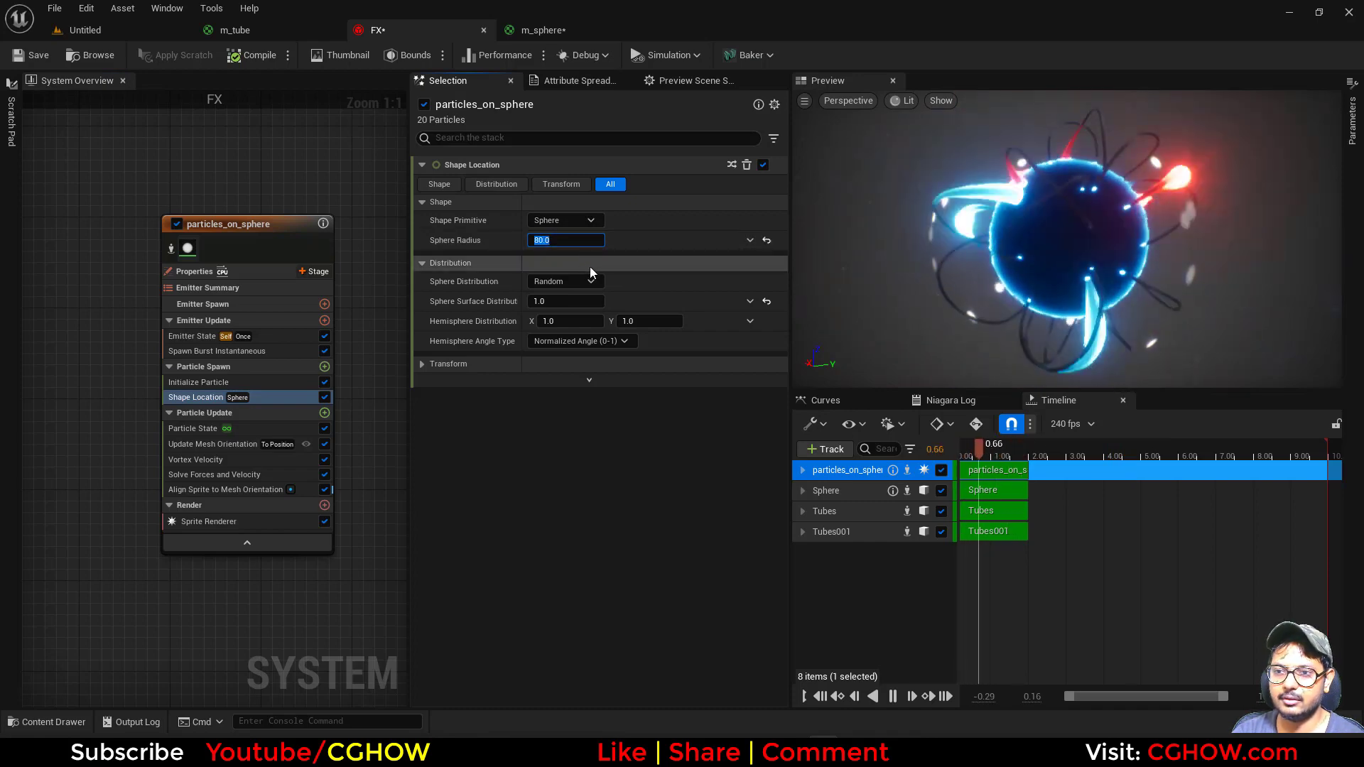
text(60)
key(Return)
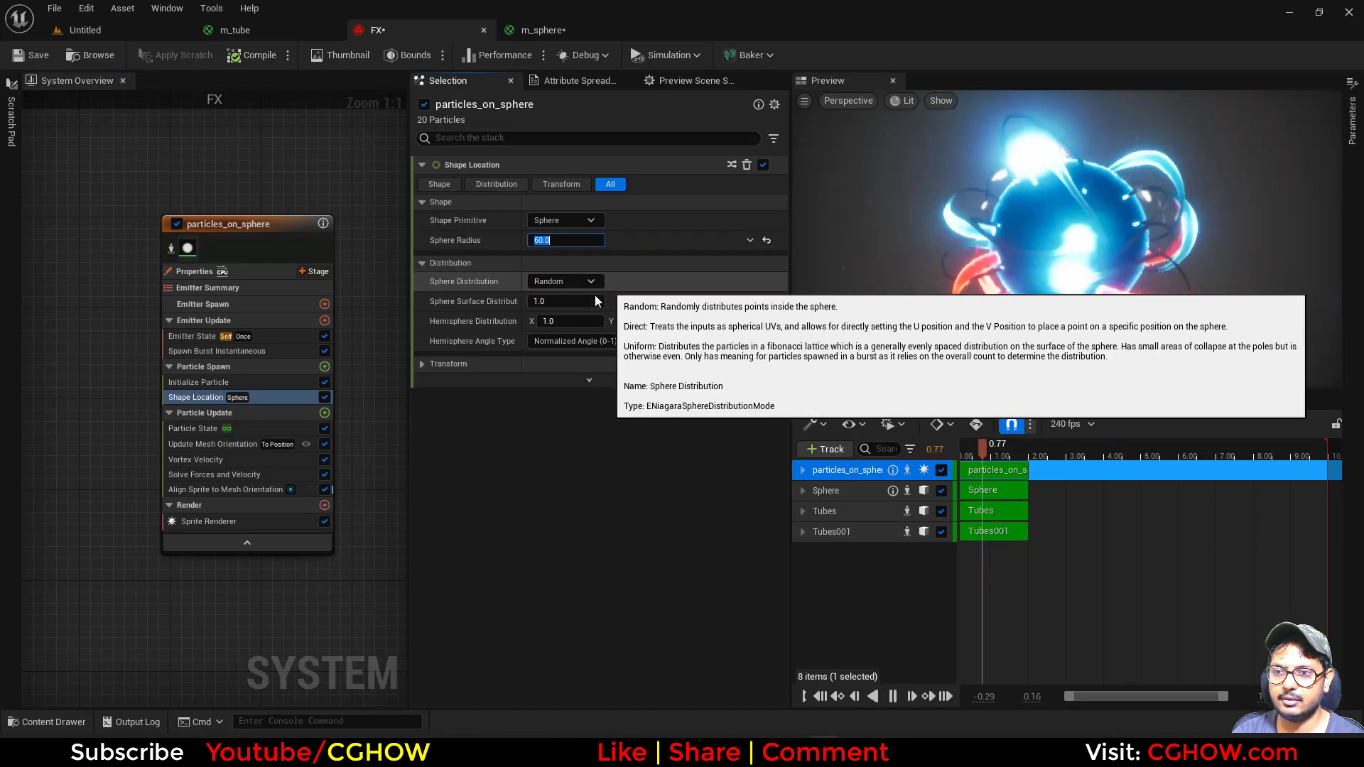
text(55)
key(Return)
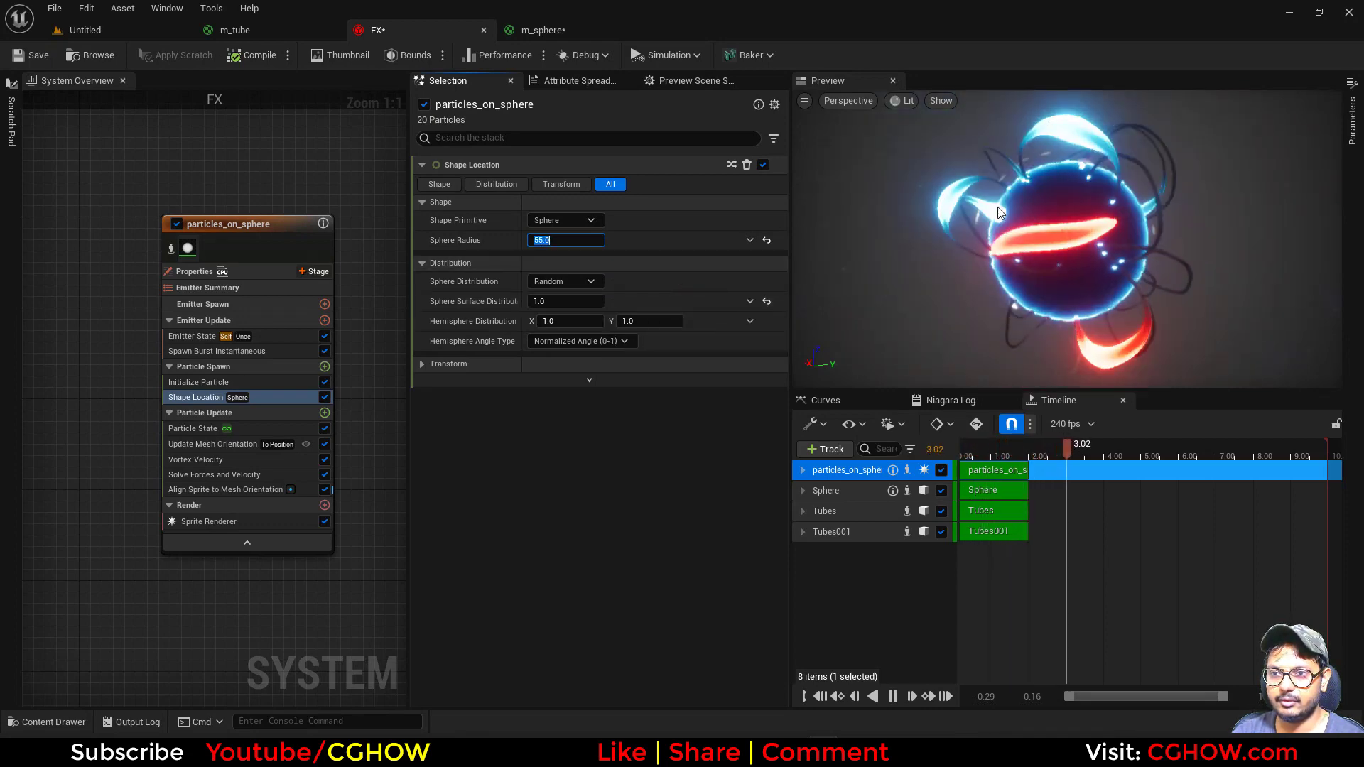
drag(1029, 245, 909, 253)
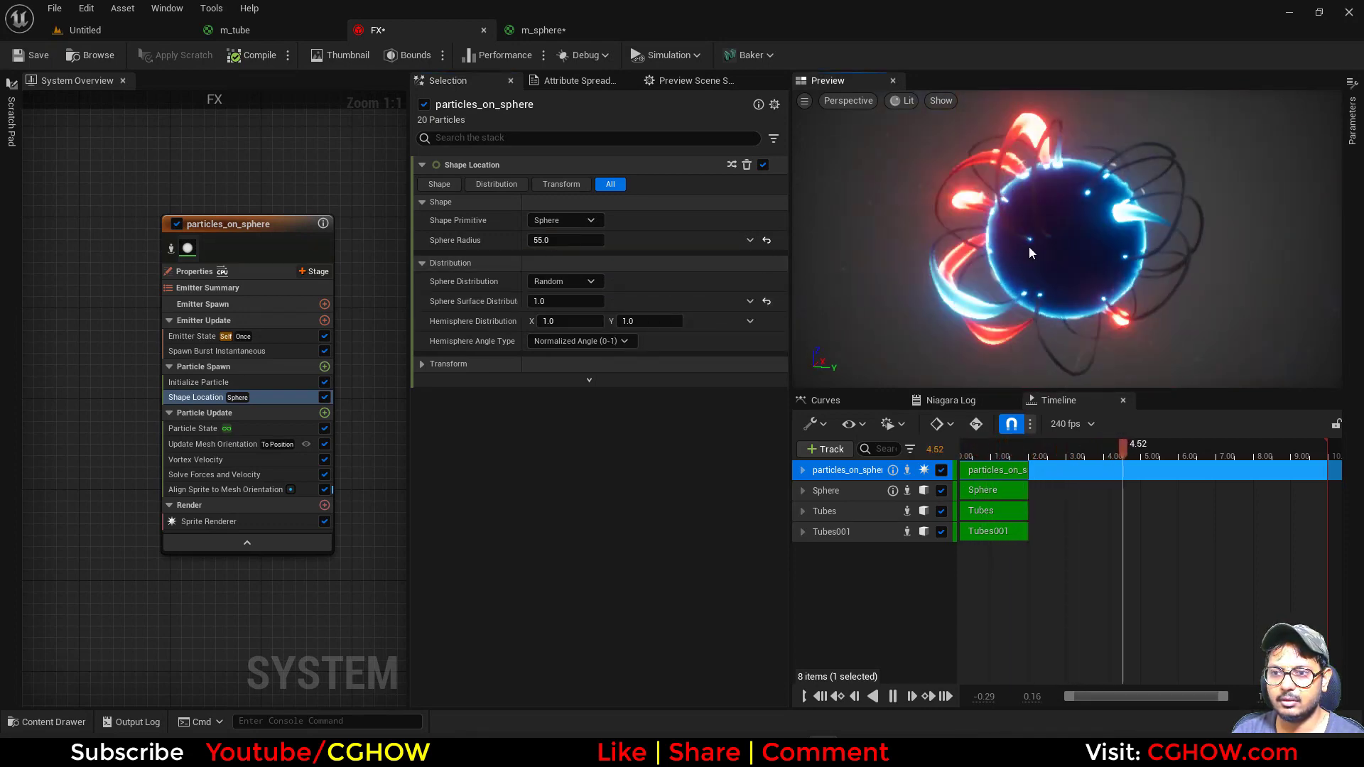
Set the dot Sprite Renderer's Sort Order Hint to 1
click(271, 520)
scroll(567, 483, down, 15)
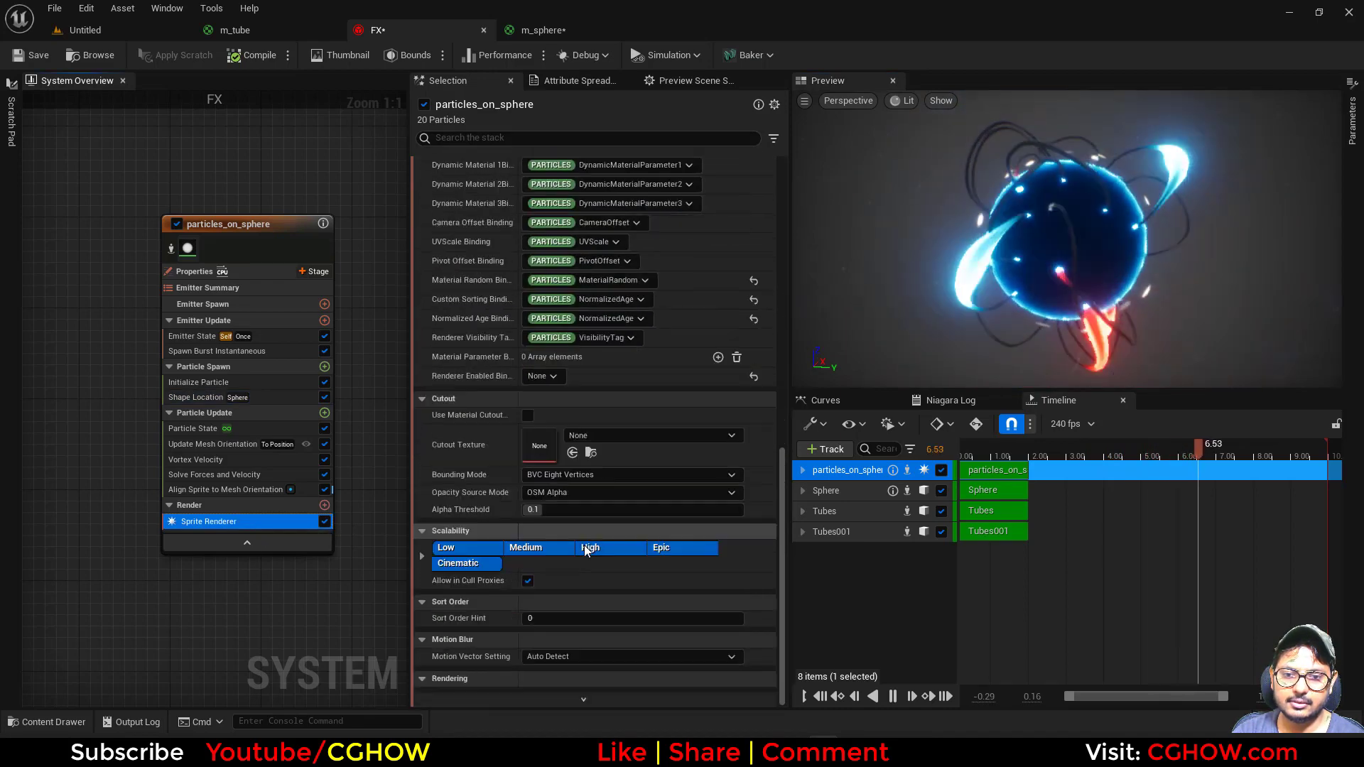
click(561, 618)
text(1)
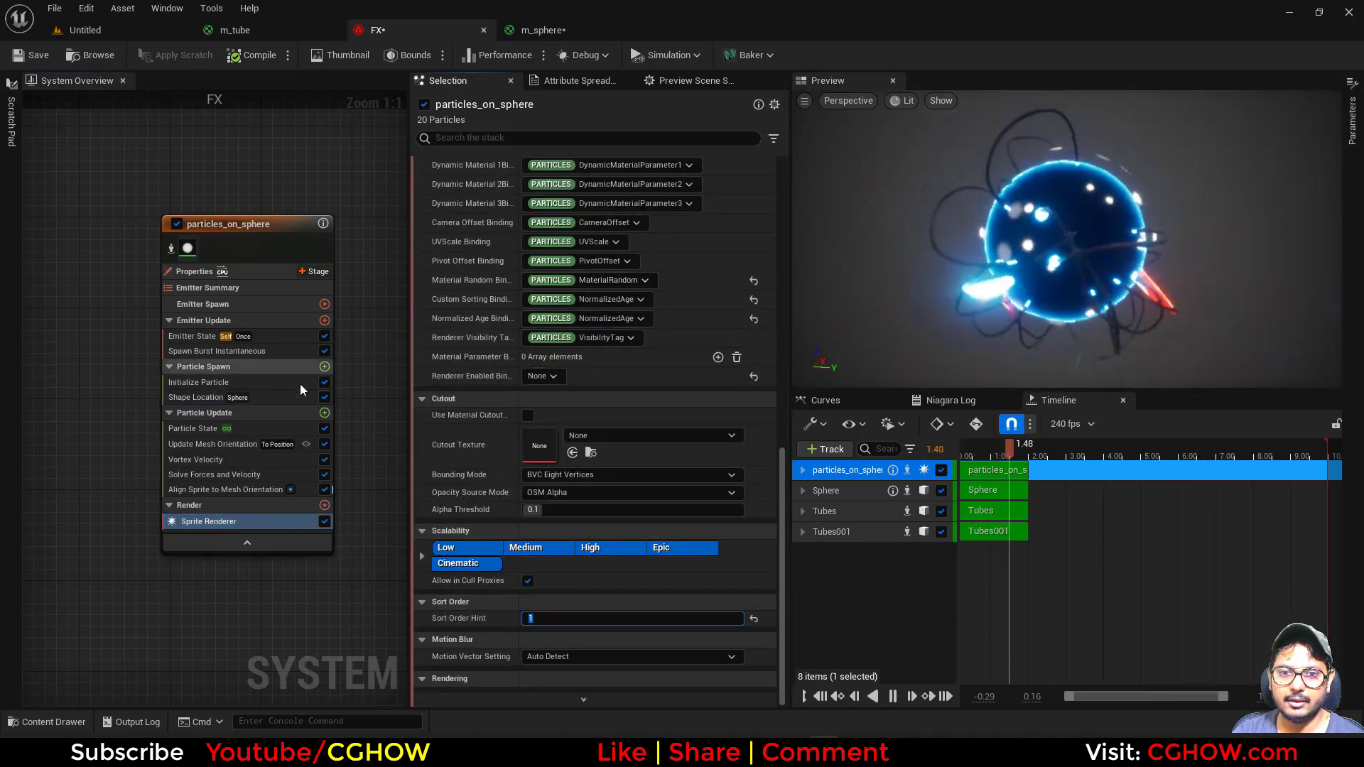
Set the spawn sphere radius to 50, then start lowering it to 45
click(198, 397)
click(564, 240)
text(50)
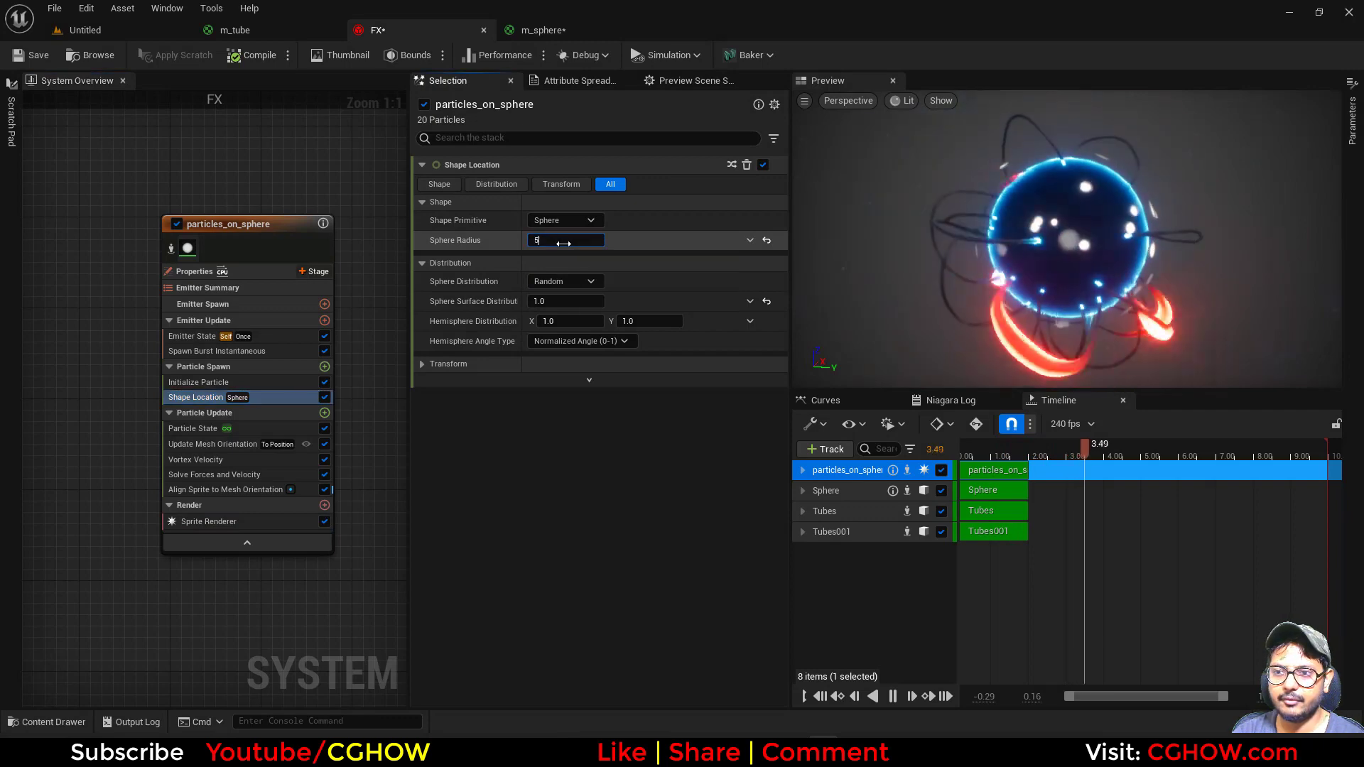
key(Return)
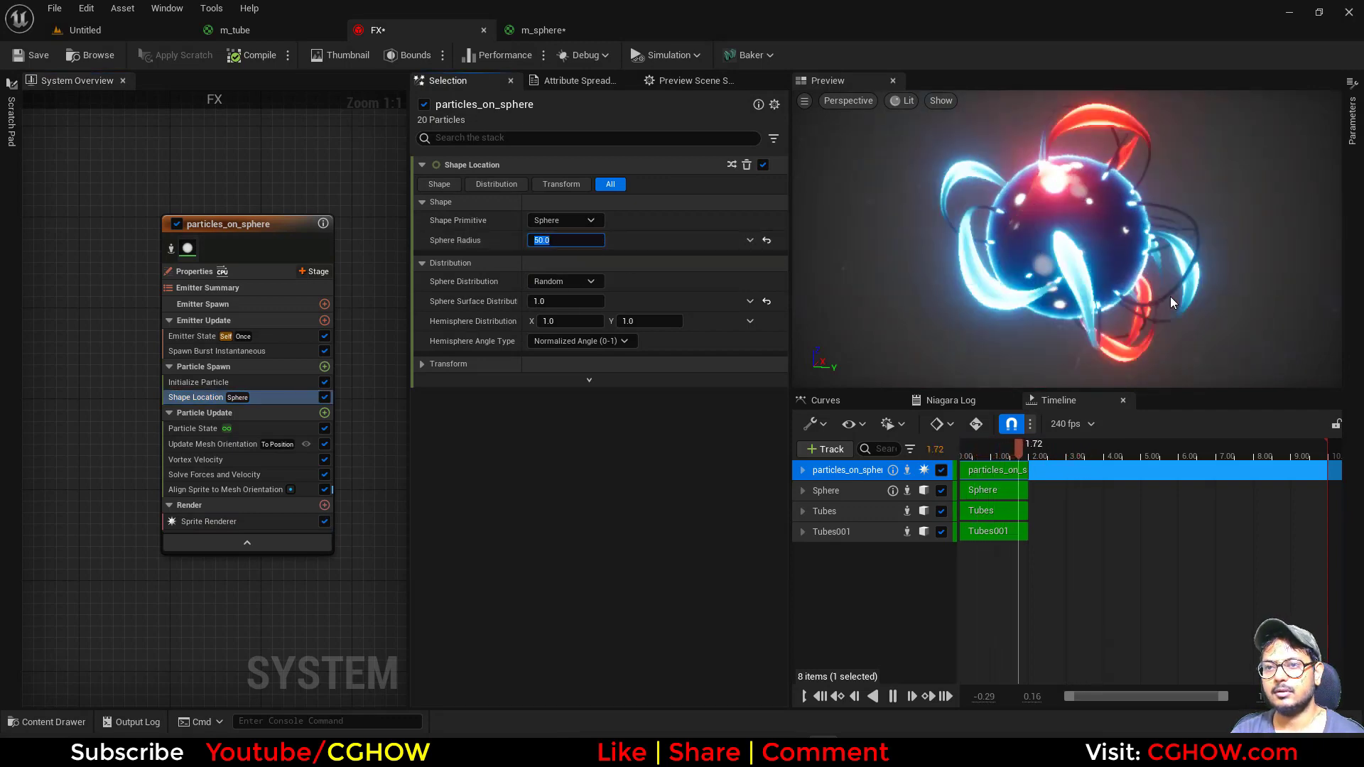
drag(1135, 322, 910, 325)
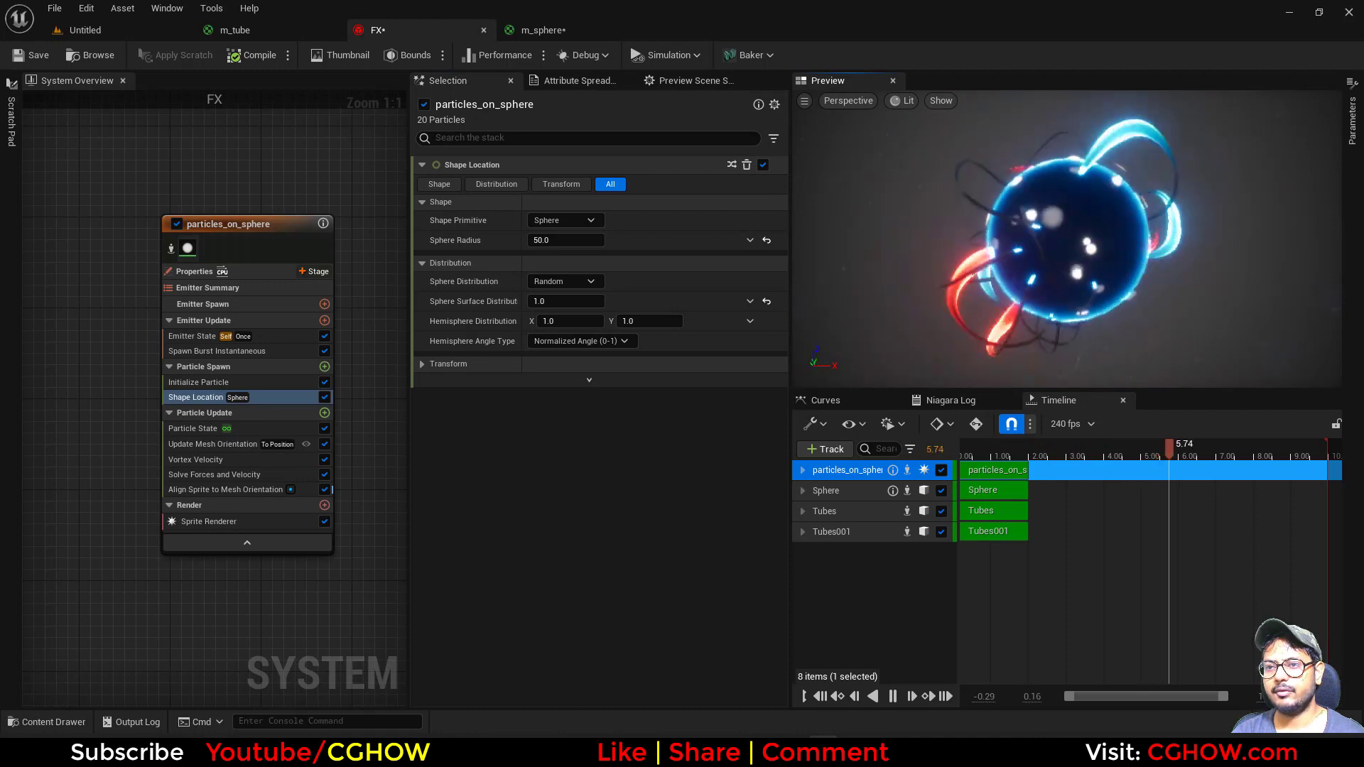
drag(1051, 329, 1023, 329)
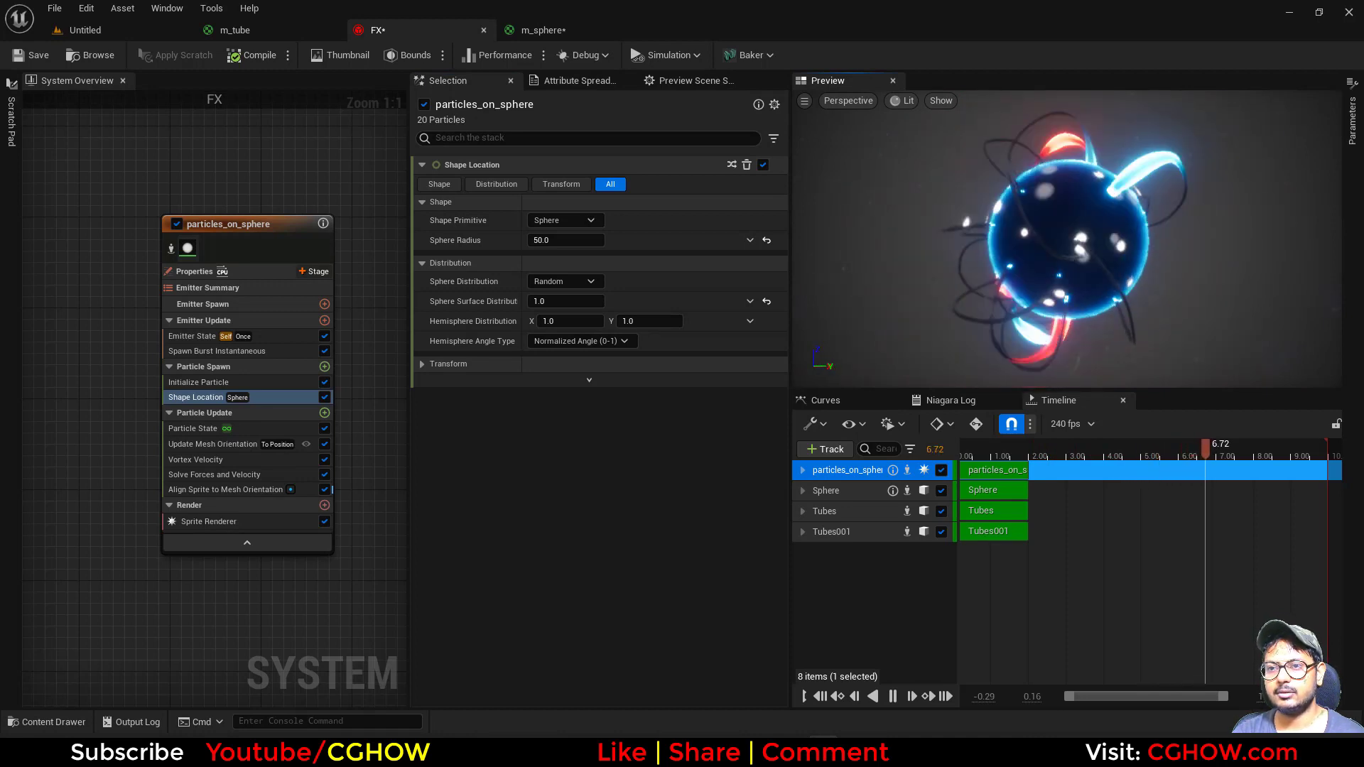
click(561, 240)
text(4)
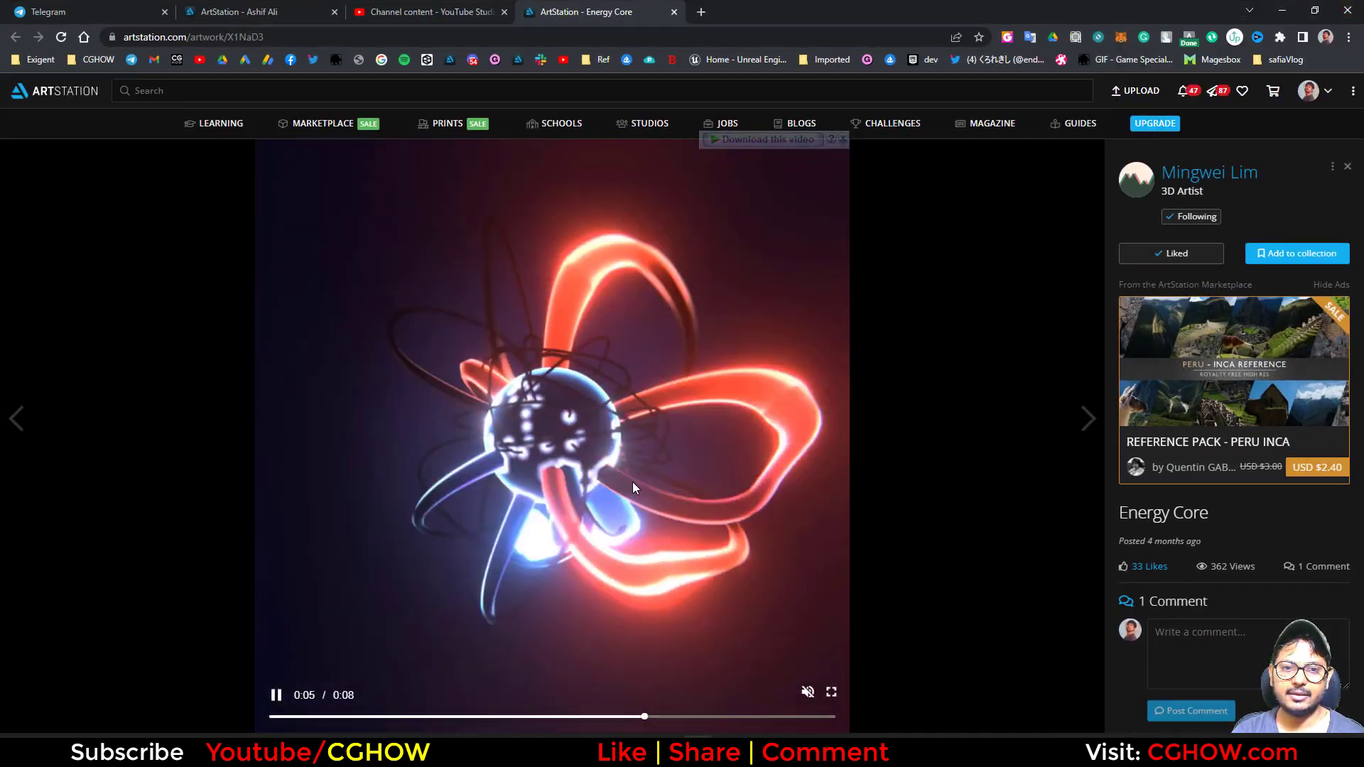
Minimize Chrome and pan the System Overview toward the Tubes emitters
click(1283, 10)
right_drag(91, 588, 288, 579)
right_drag(180, 569, 220, 703)
right_drag(117, 601, 294, 606)
In Tubes' Initialize Particle, set Mesh Scale Mode to Random Uniform with a minimum of 30
scroll(237, 374, up, 1)
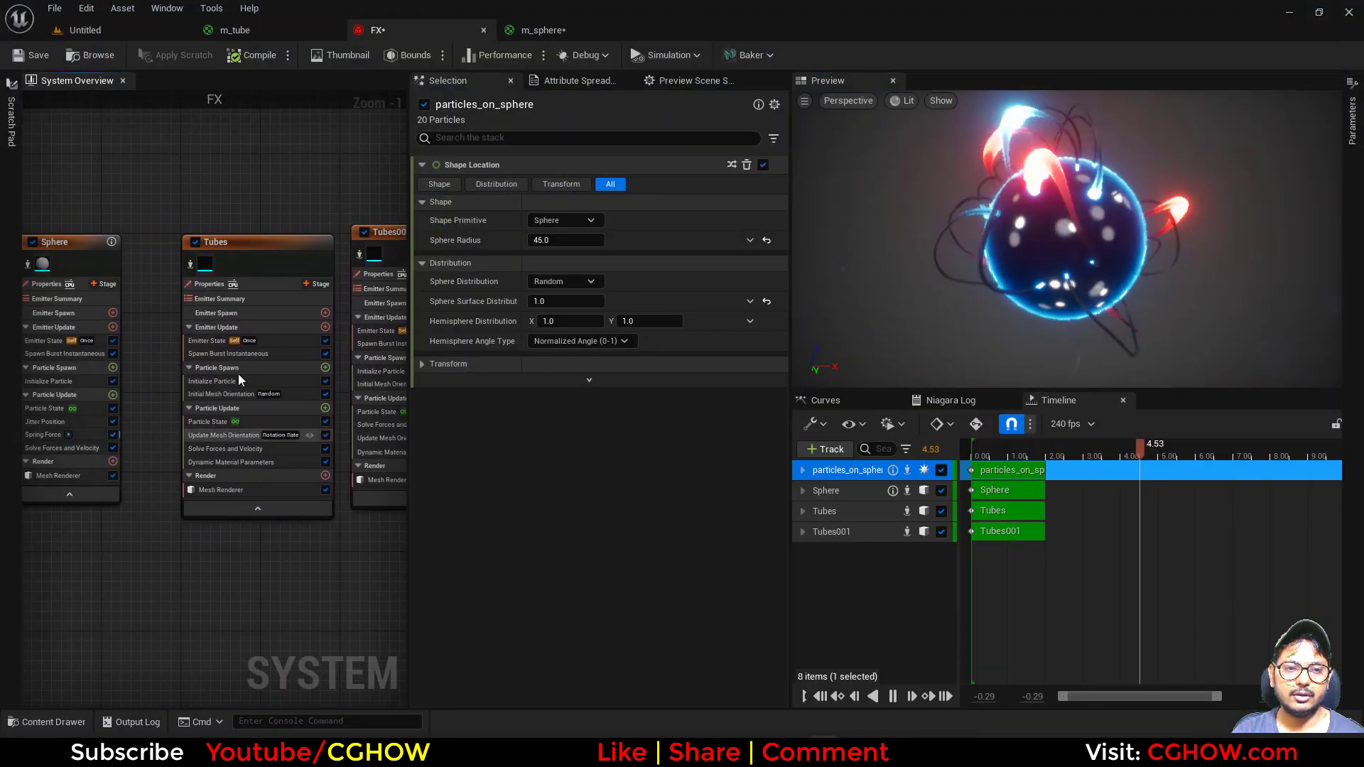
click(230, 380)
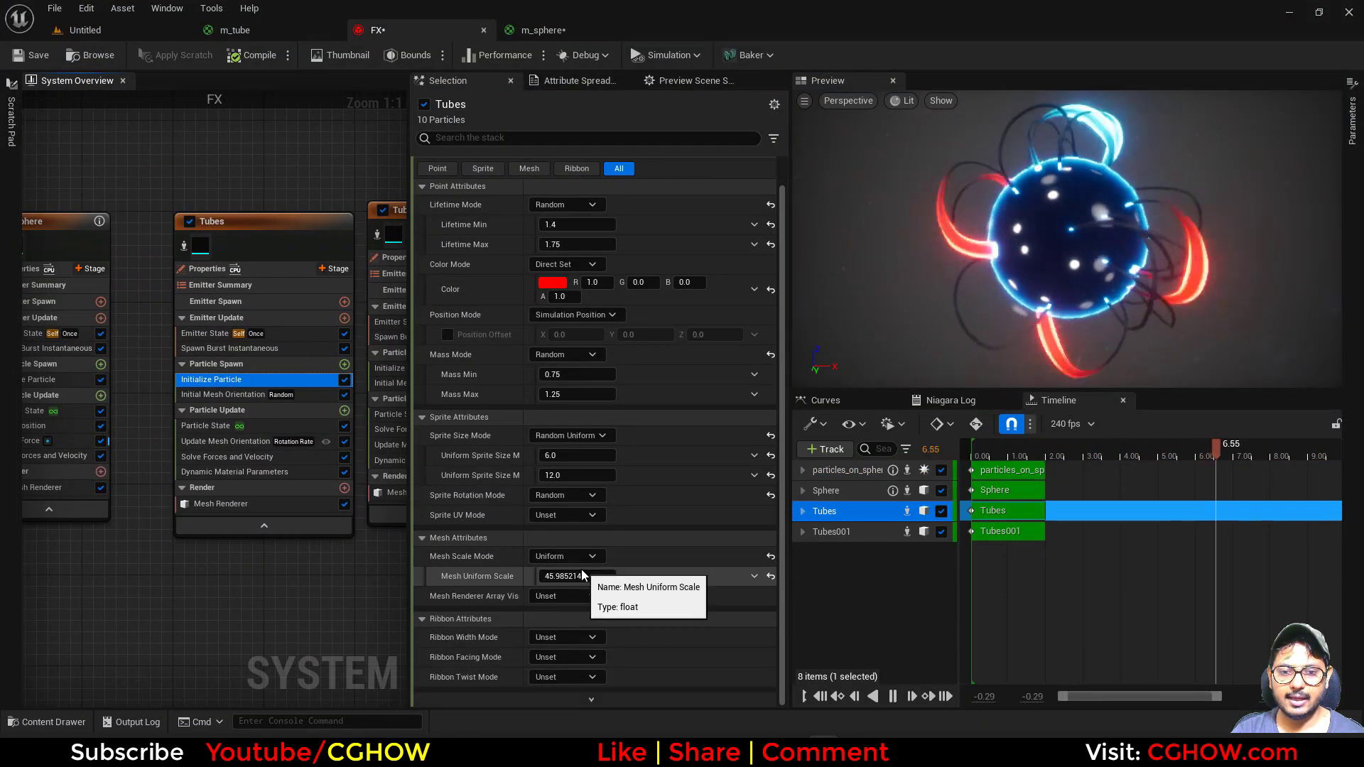
right_drag(369, 611, 305, 602)
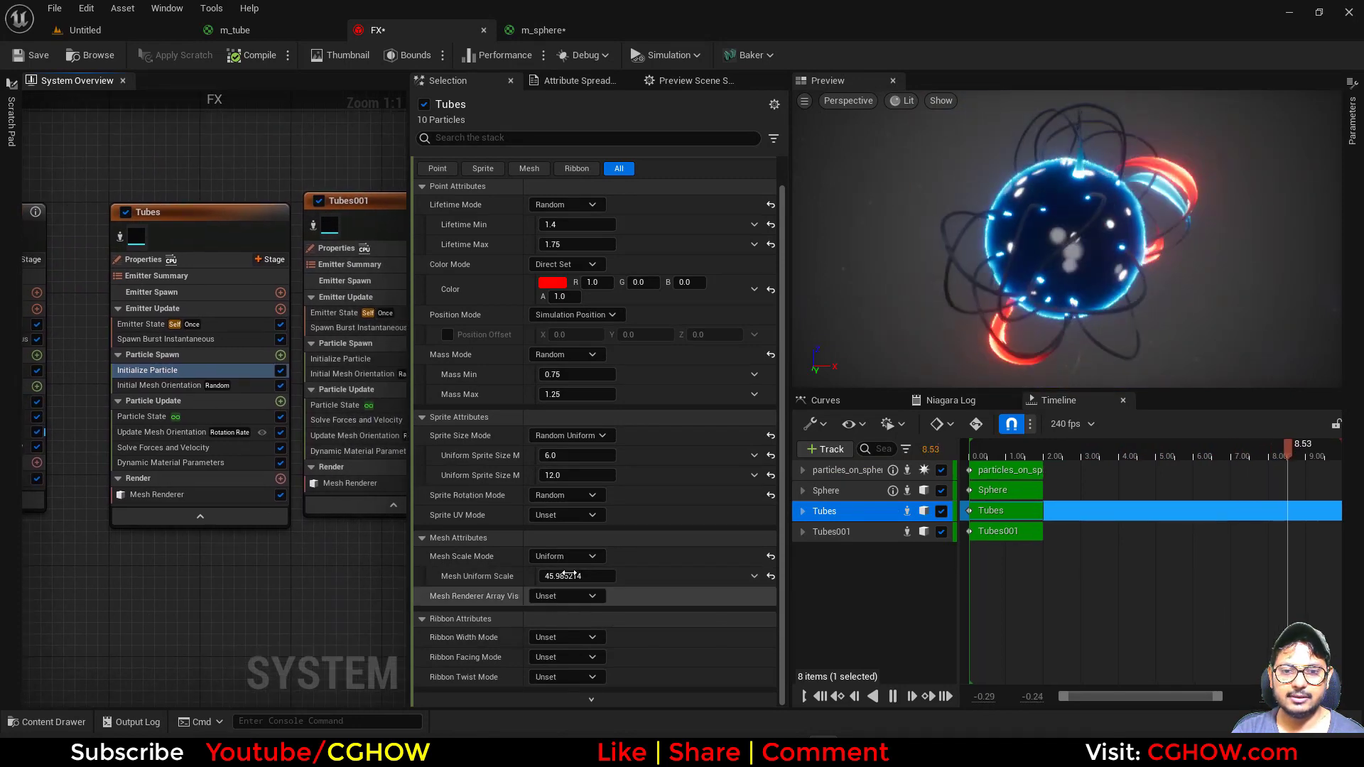
click(573, 559)
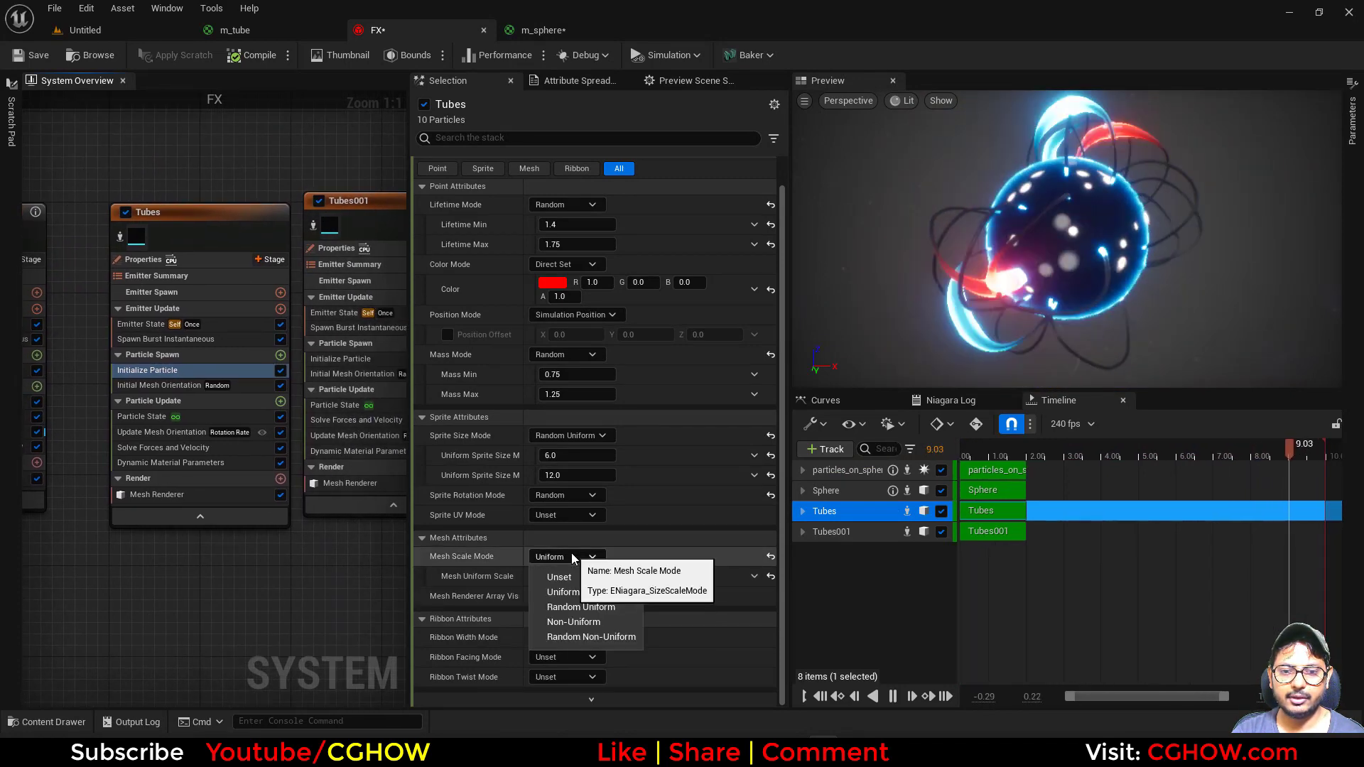
click(588, 608)
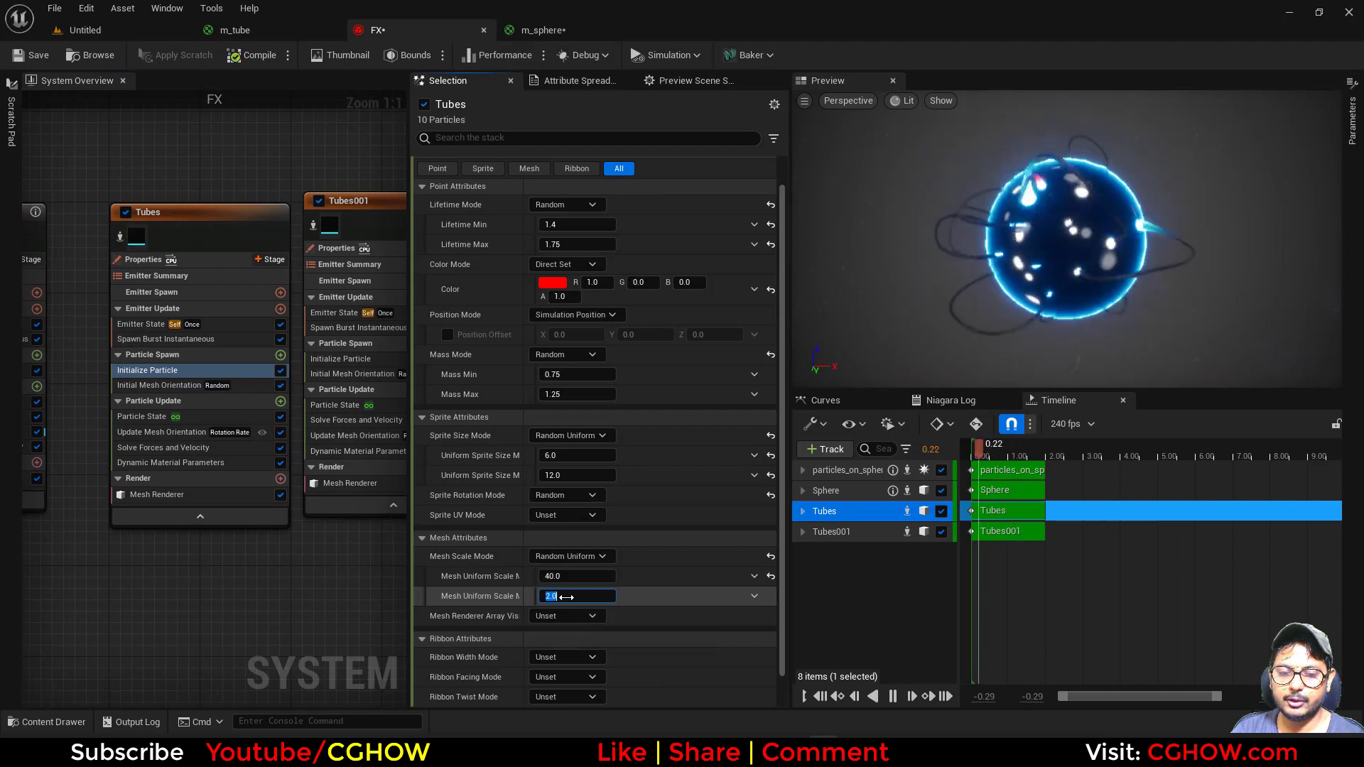
text(60)
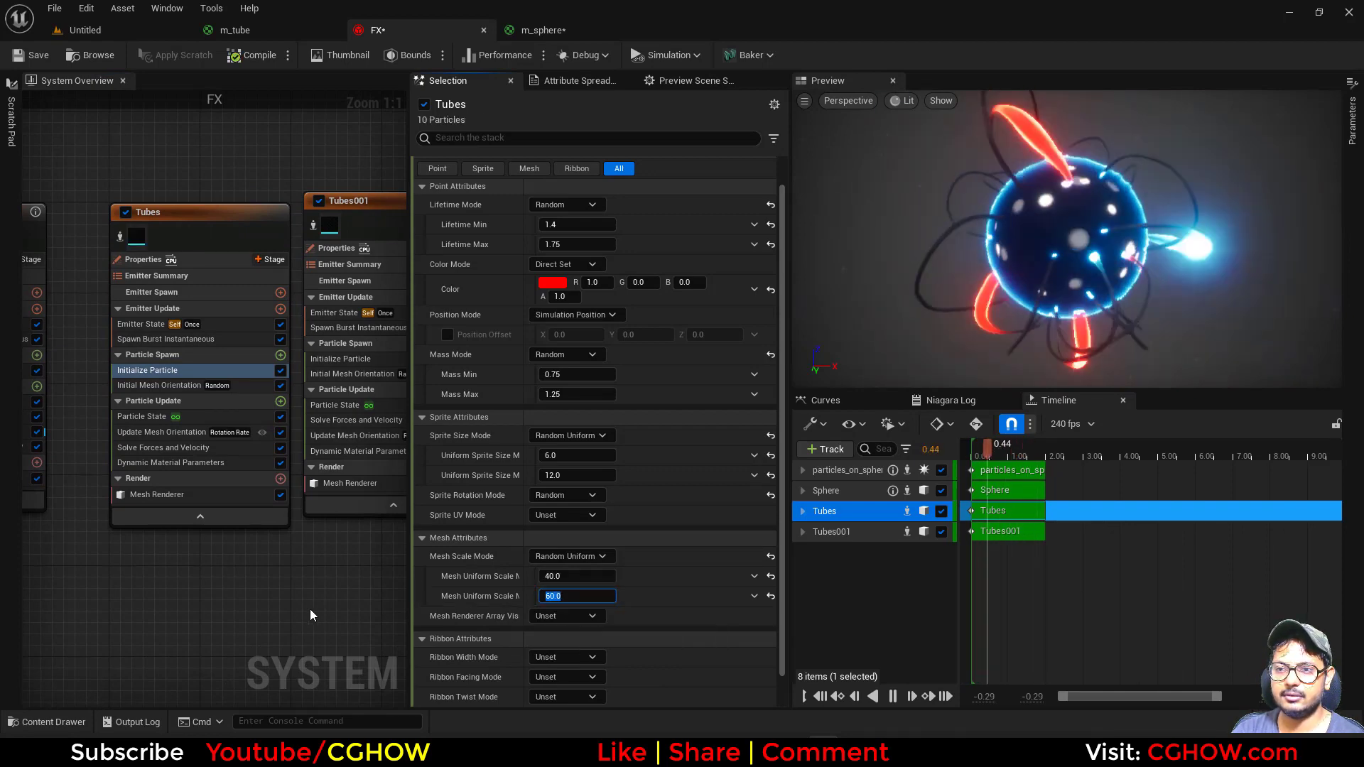
right_drag(336, 616, 220, 613)
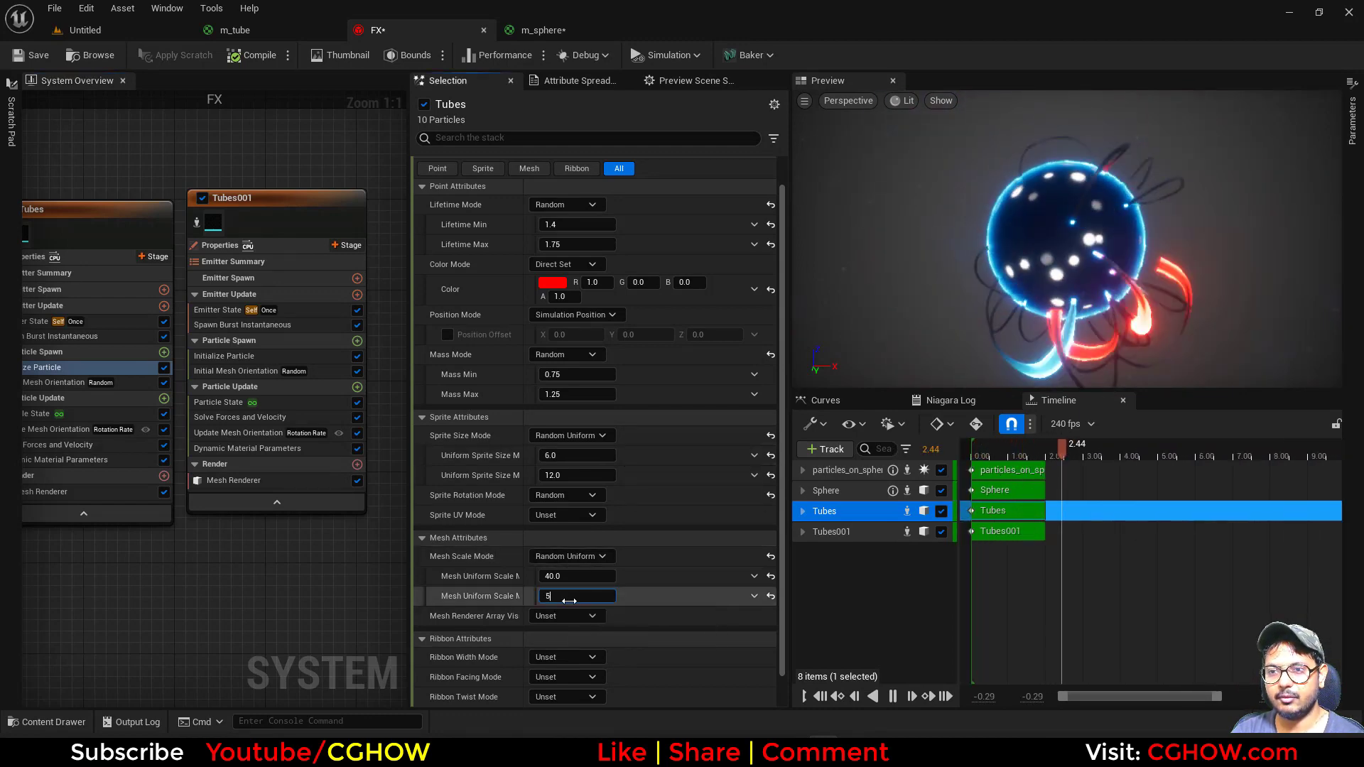
click(566, 576)
text(30)
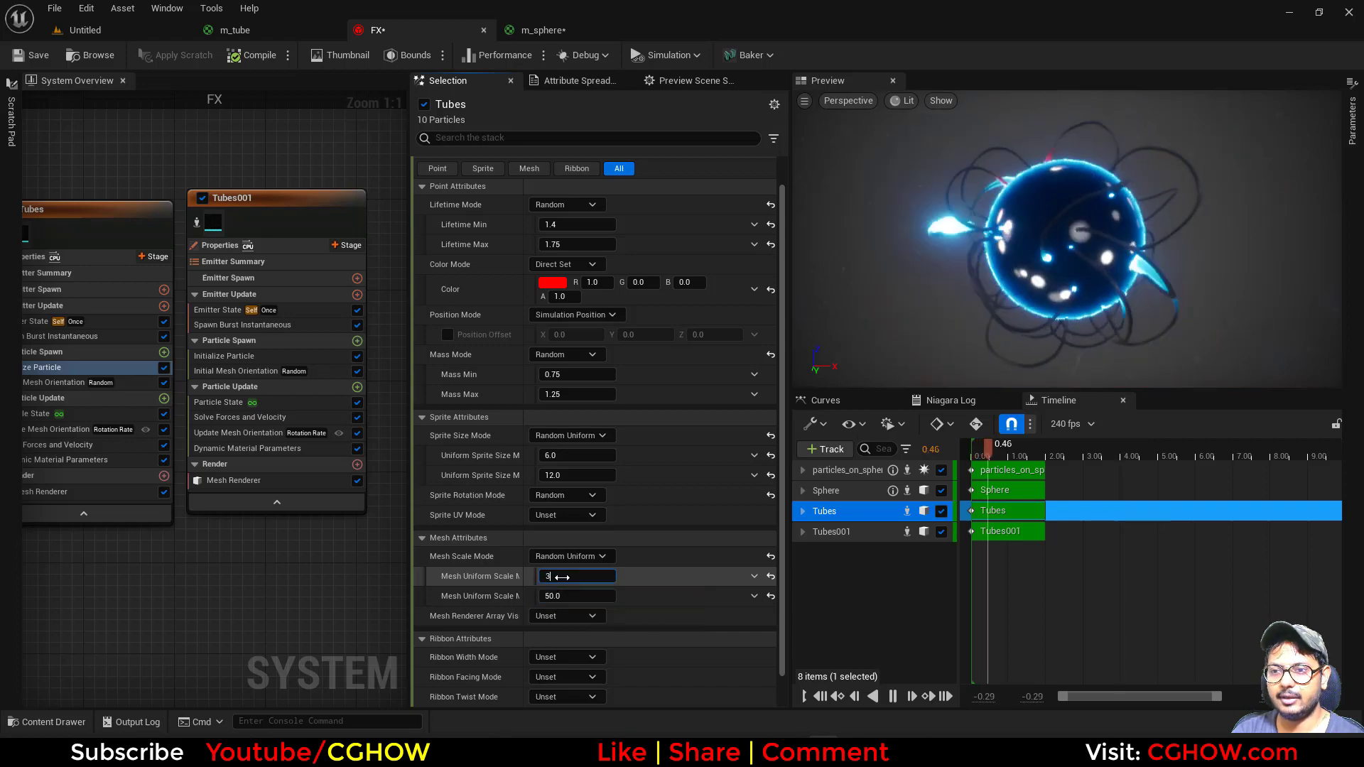
key(Return)
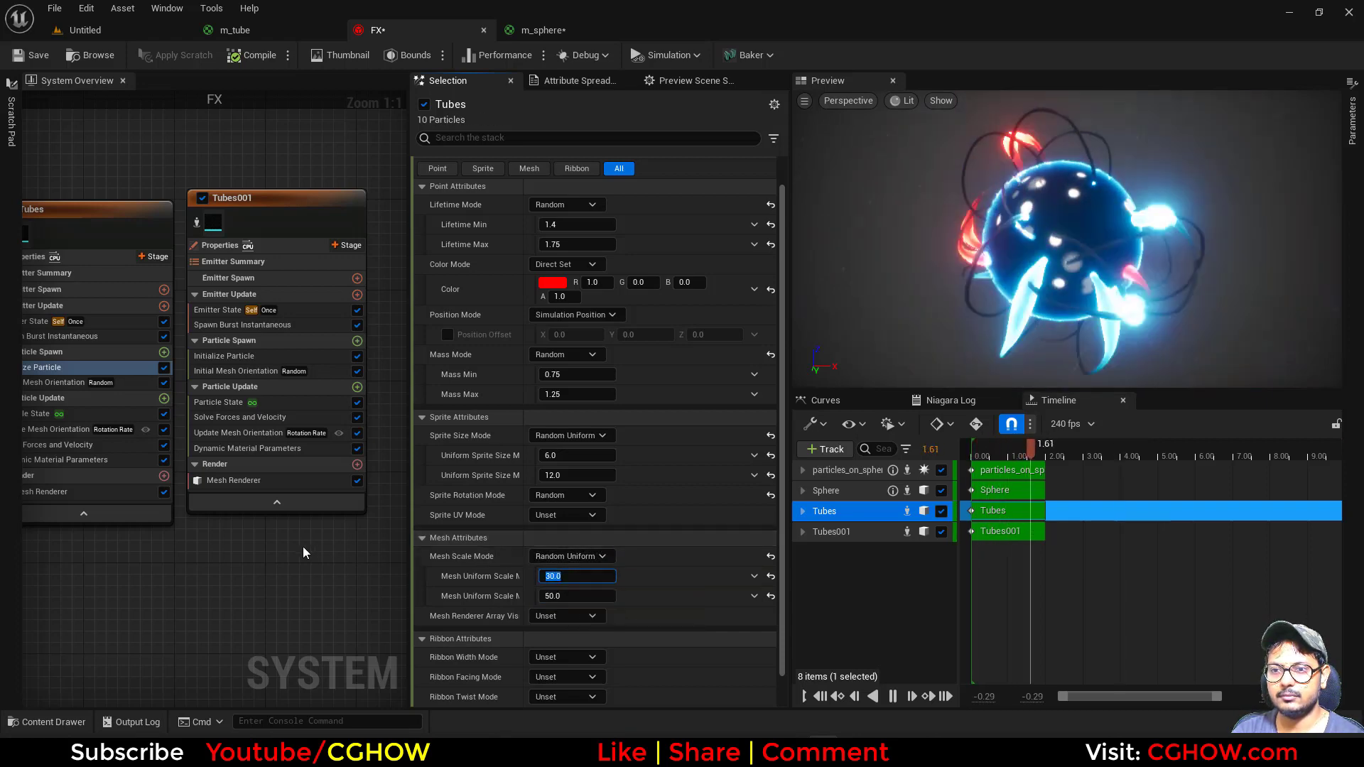
Set Tubes001's Initialize Particle Mesh Scale Mode to Random Uniform as well
right_drag(285, 569, 220, 561)
click(158, 349)
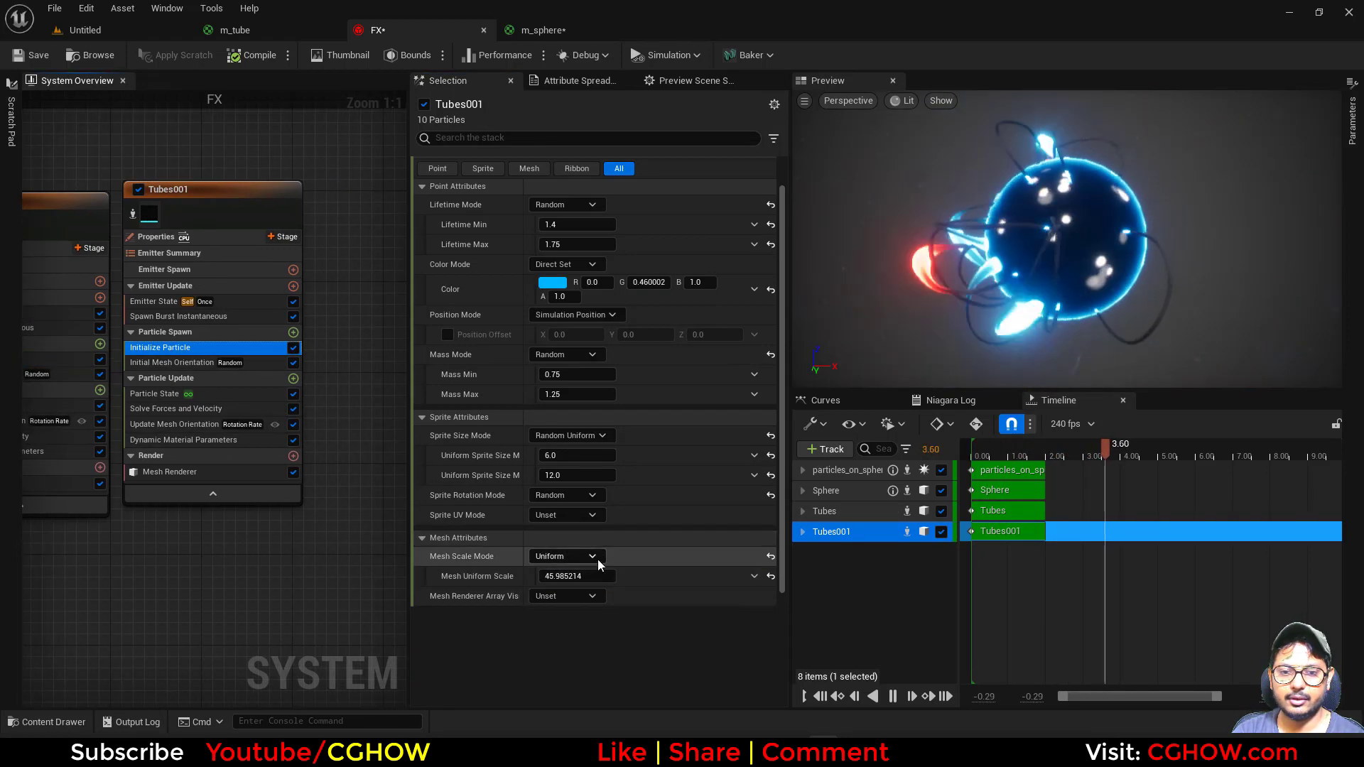
click(580, 608)
click(576, 578)
text(30.0)
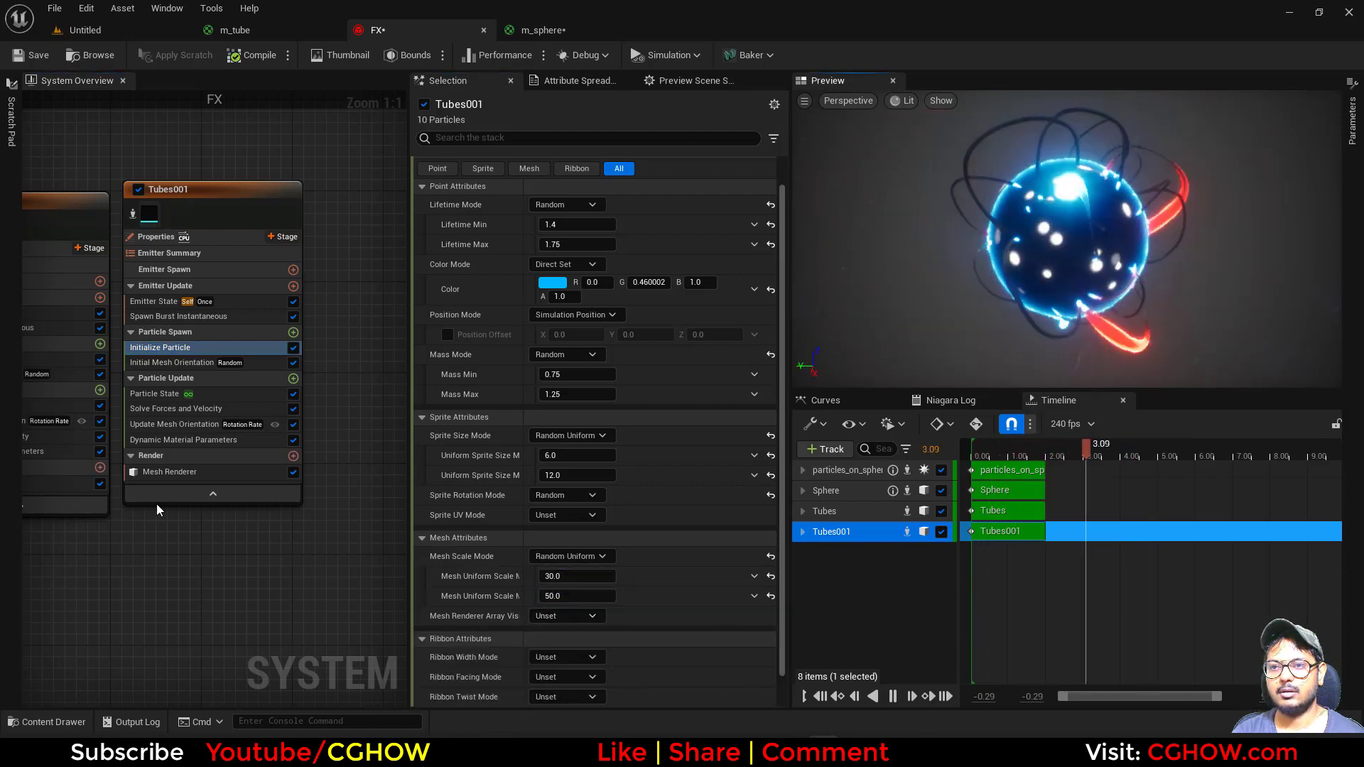
right_drag(157, 504, 294, 509)
click(103, 331)
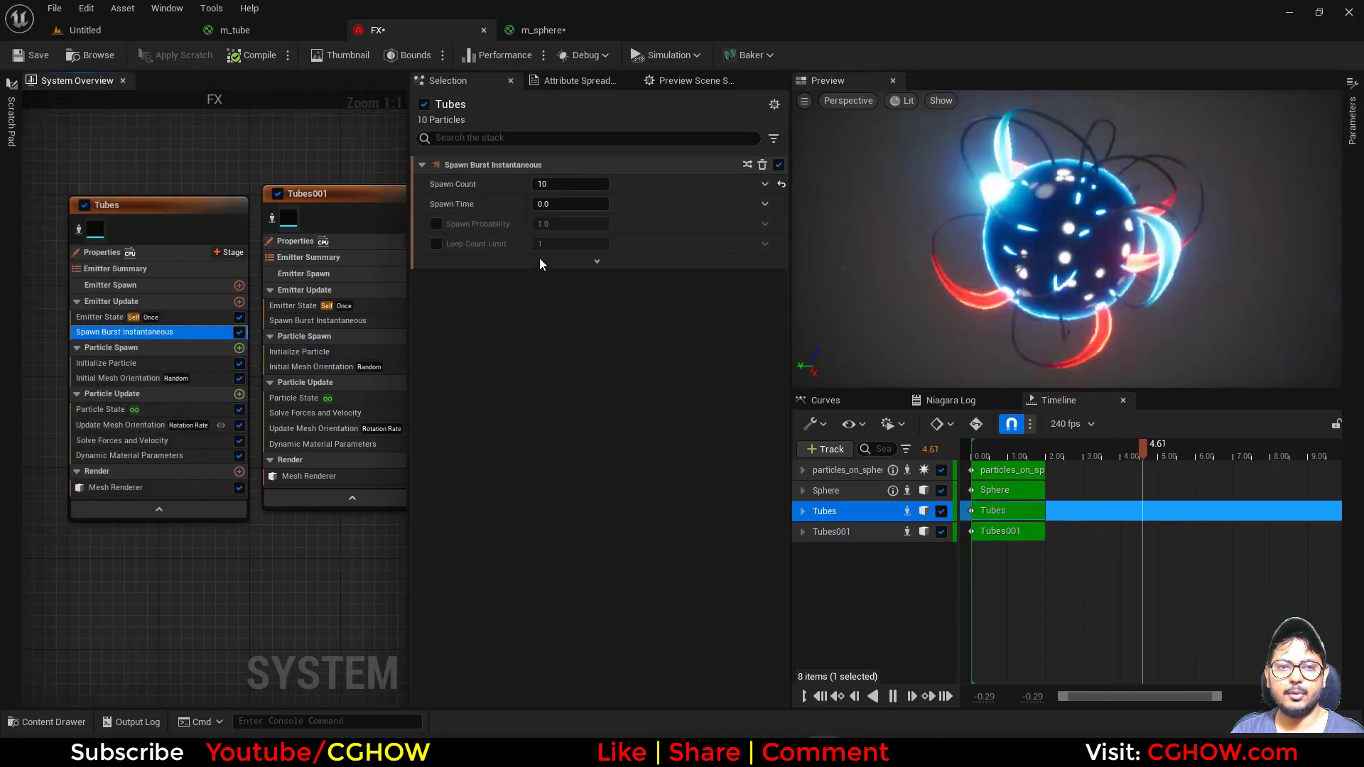
Set the Tubes Spawn Burst Instantaneous count to 20, then select Tubes001's spawn burst
click(561, 184)
text(20)
key(Return)
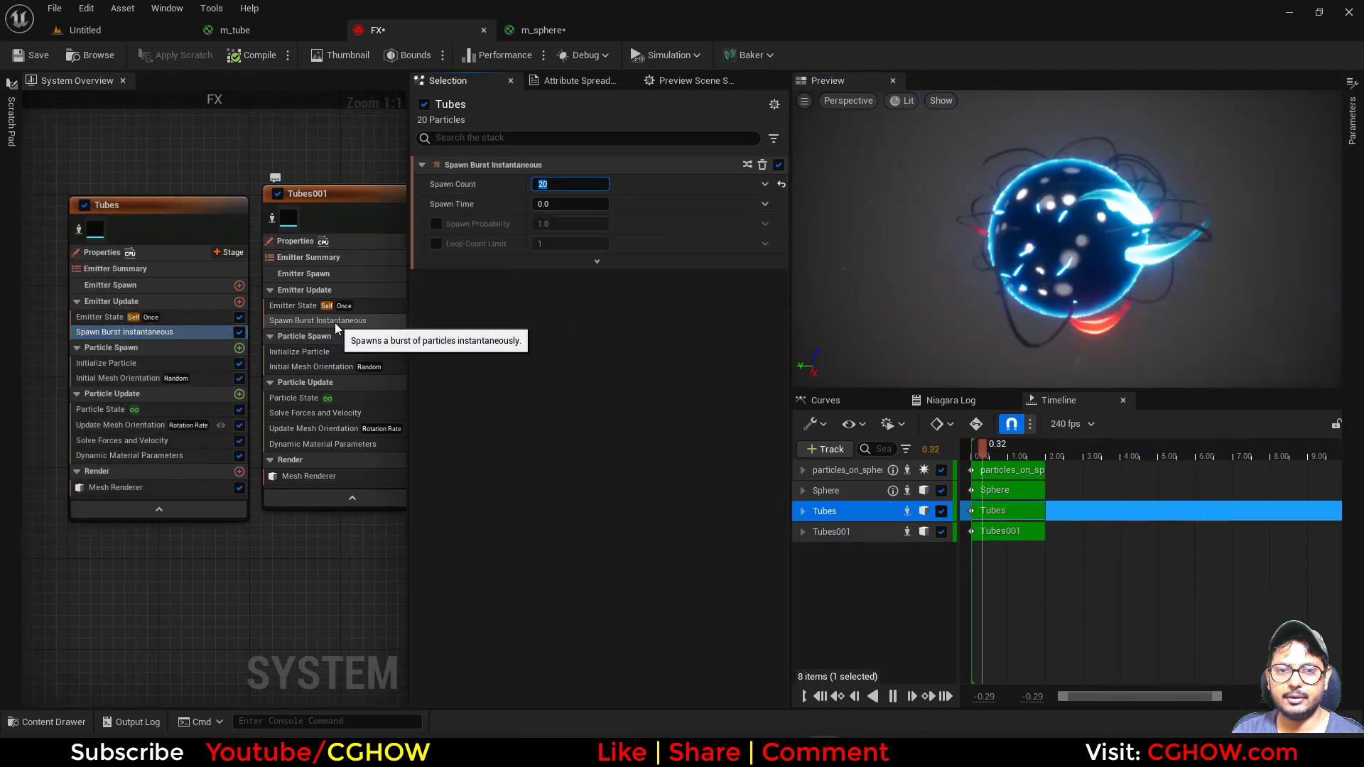
click(335, 321)
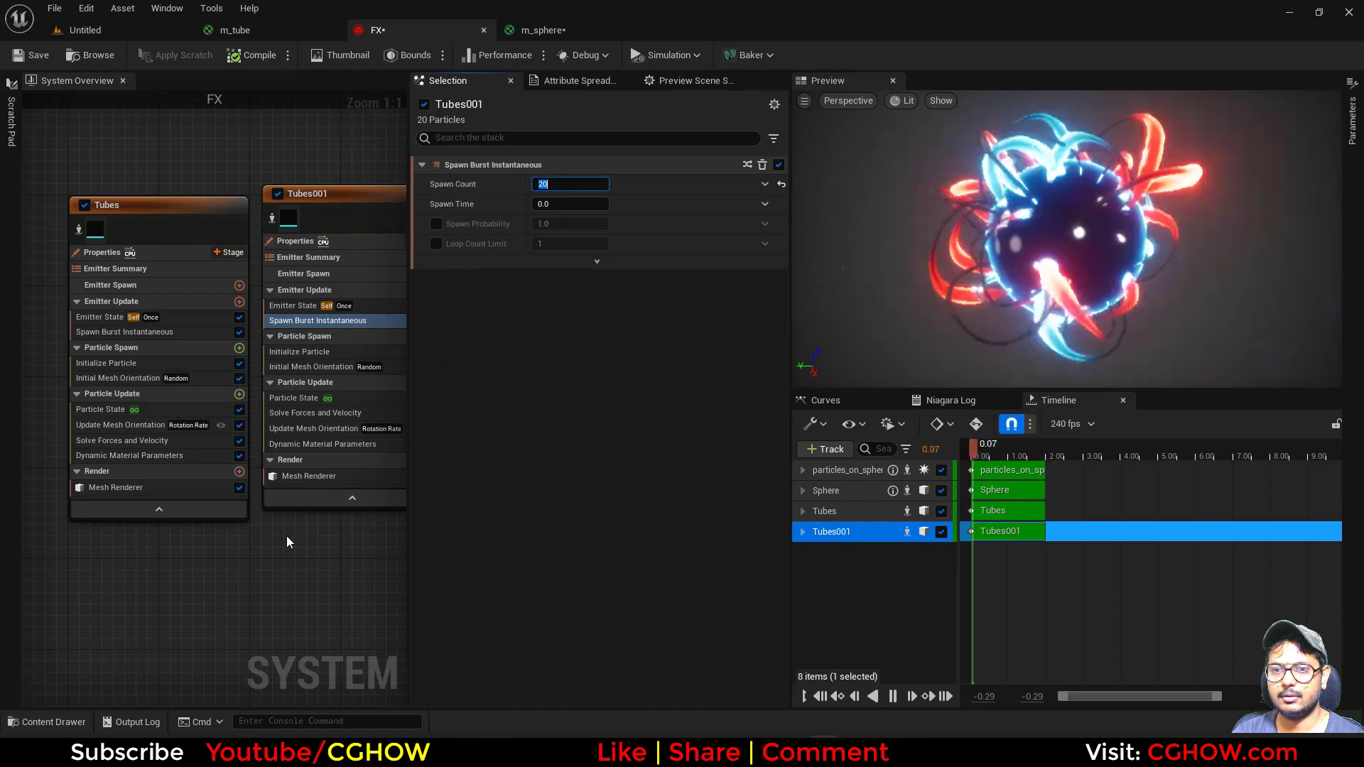
drag(1200, 259, 1169, 262)
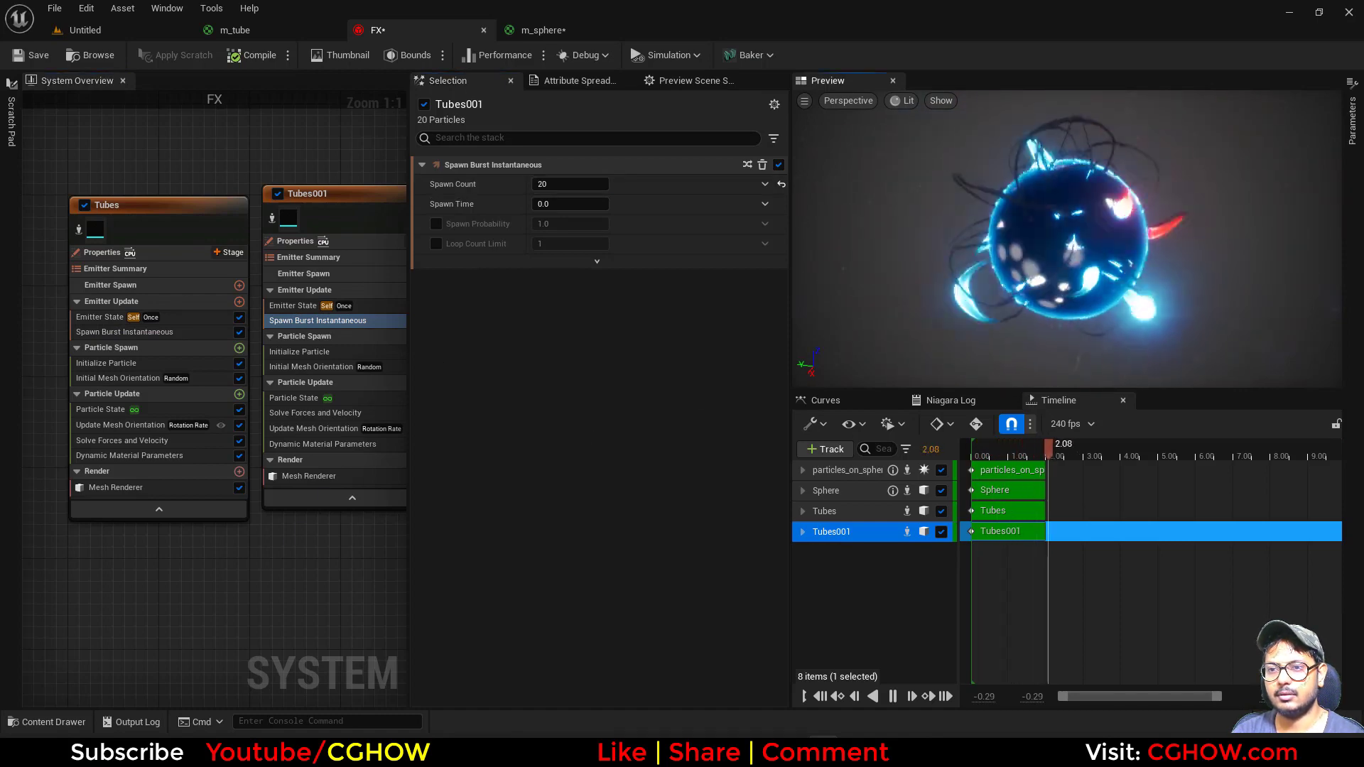